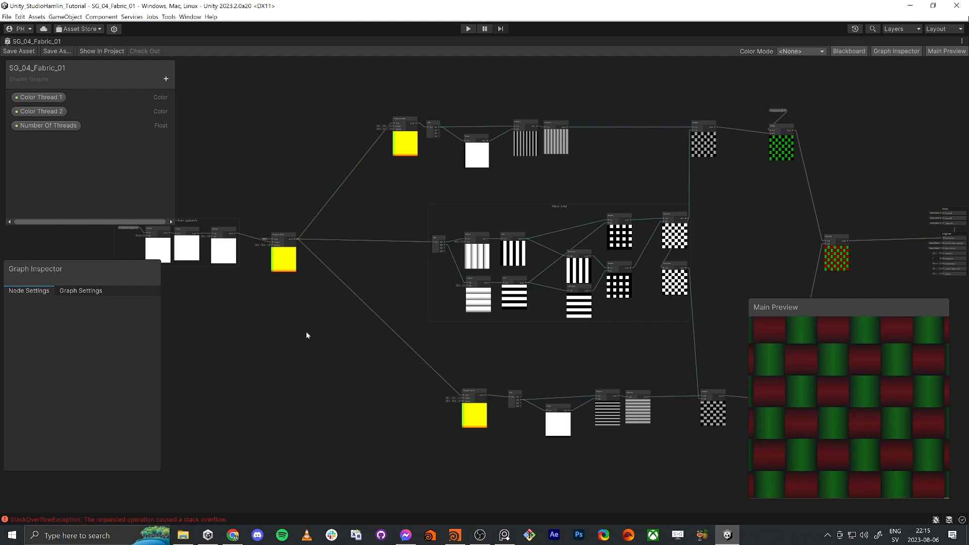
Examine the woven fabric pattern on the cloth in the scene, in the shader's main preview and across the node graph.
{"action": "key", "text": "shift+space"}
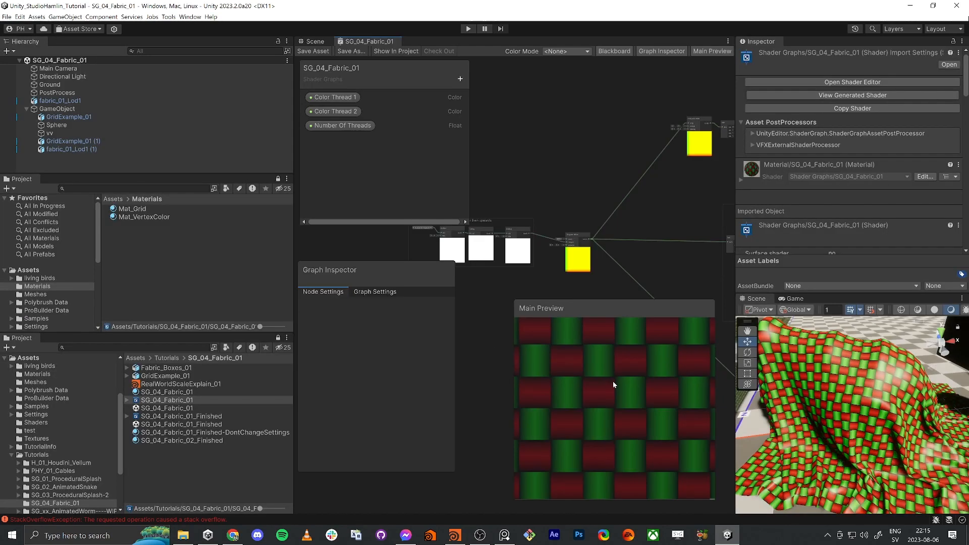
{"action": "left_click_drag", "start_coordinate": [931, 423], "coordinate": [861, 423], "text": "alt"}
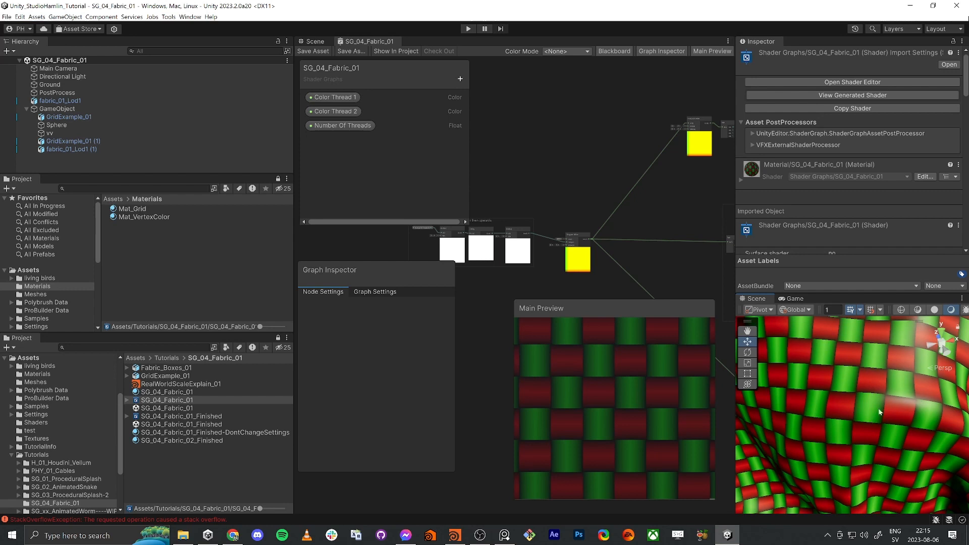
{"action": "key", "text": "shift+space"}
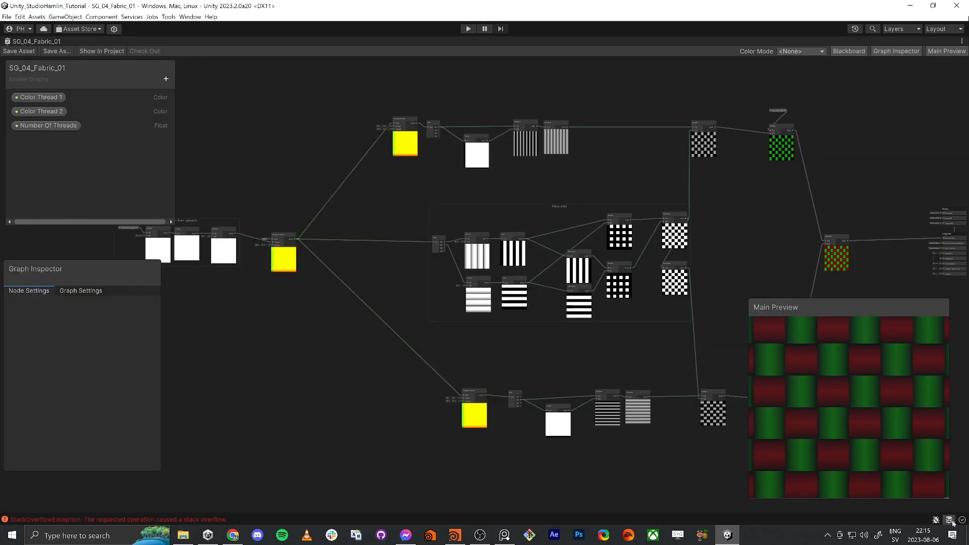
{"action": "left_click_drag", "start_coordinate": [873, 401], "coordinate": [825, 380]}
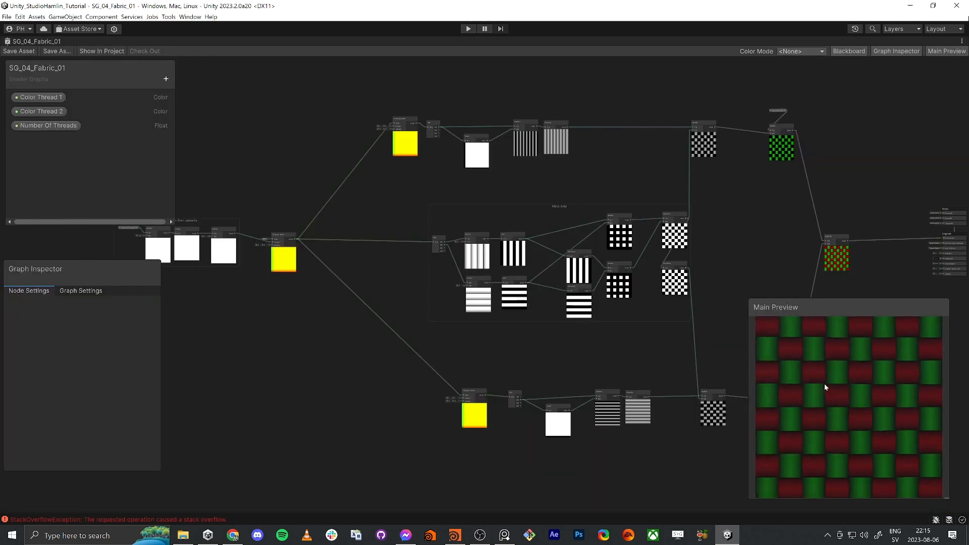
{"action": "scroll", "coordinate": [829, 386], "scroll_direction": "down", "scroll_amount": 2}
{"action": "scroll", "coordinate": [567, 329], "scroll_direction": "down", "scroll_amount": 3}
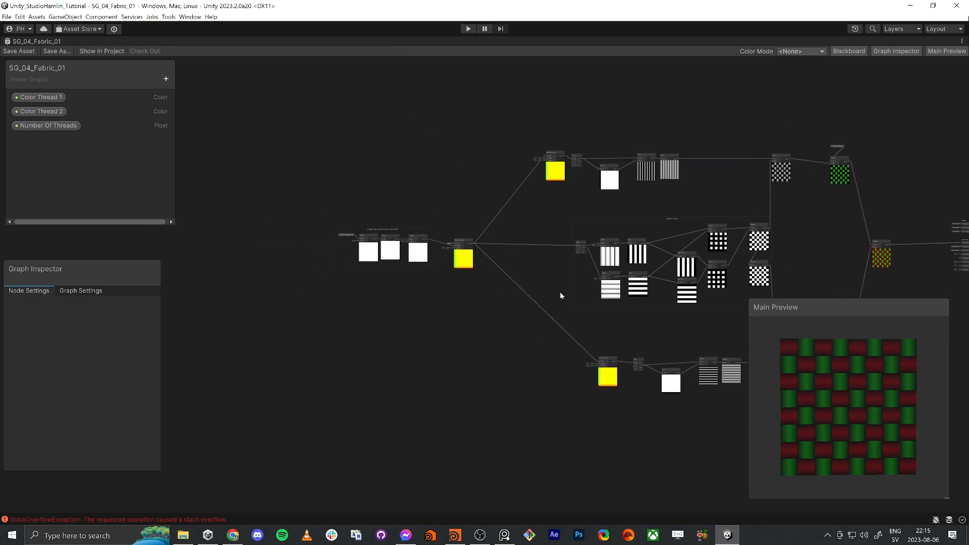
{"action": "key", "text": "alt+Tab"}
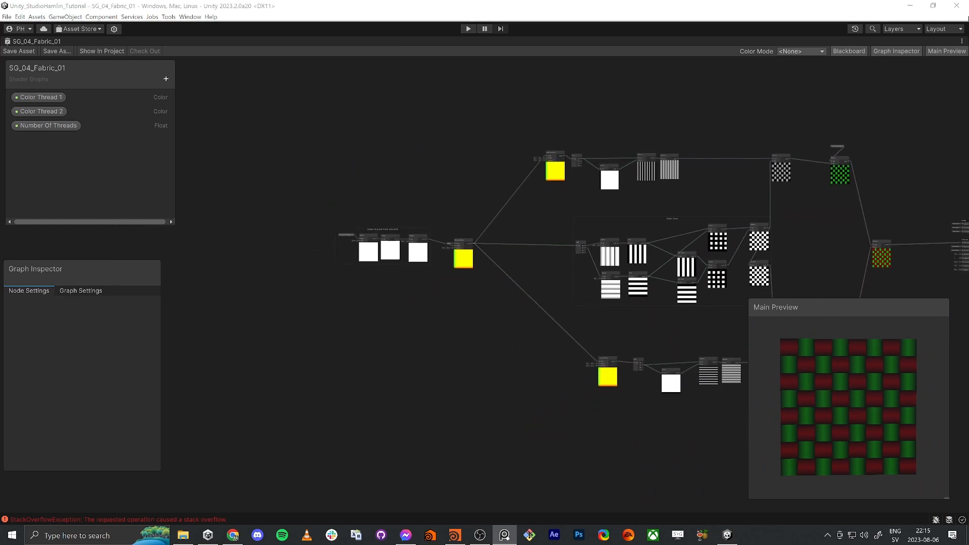
Move the Make Number Even upwards group and its Tiling And Offset node away from the rest of the graph to make room.
{"action": "left_click_drag", "start_coordinate": [279, 183], "coordinate": [494, 300]}
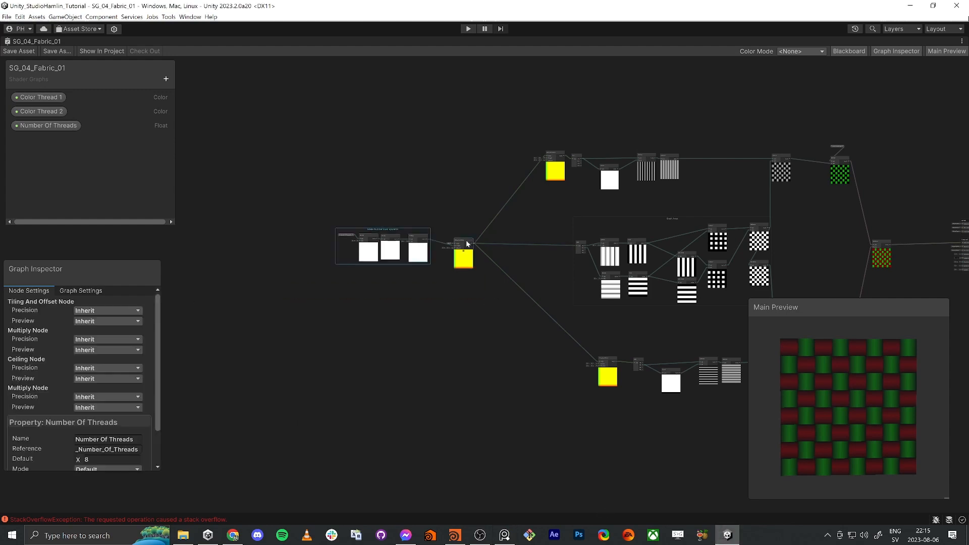
{"action": "left_click_drag", "start_coordinate": [466, 243], "coordinate": [332, 252]}
{"action": "middle_click_drag", "start_coordinate": [372, 298], "coordinate": [455, 406]}
{"action": "scroll", "coordinate": [456, 410], "scroll_direction": "up", "scroll_amount": 4}
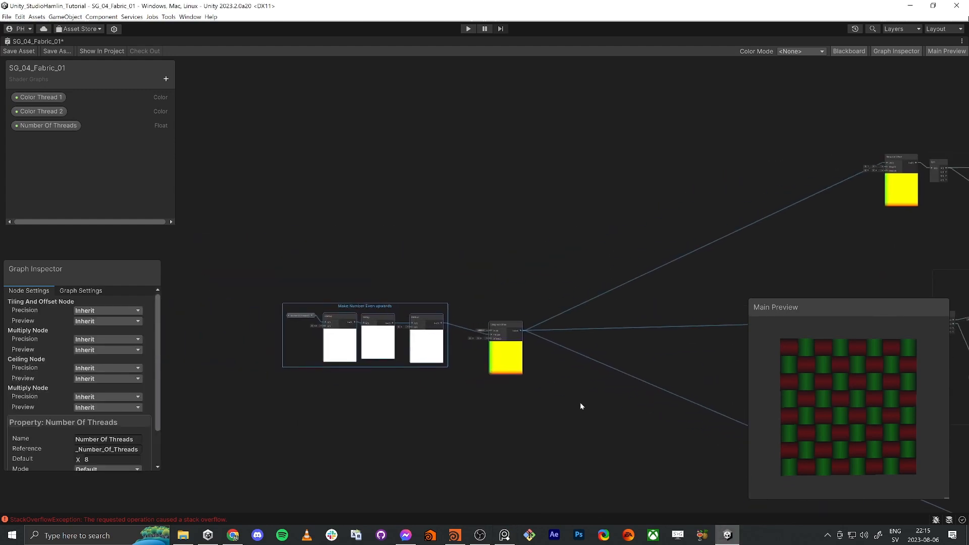
Add a Split node fed by the output of the Tiling And Offset node beside the Make Number Even upwards group.
{"action": "left_click", "coordinate": [577, 368]}
{"action": "left_click_drag", "start_coordinate": [544, 327], "coordinate": [557, 157]}
{"action": "type", "text": "split"}
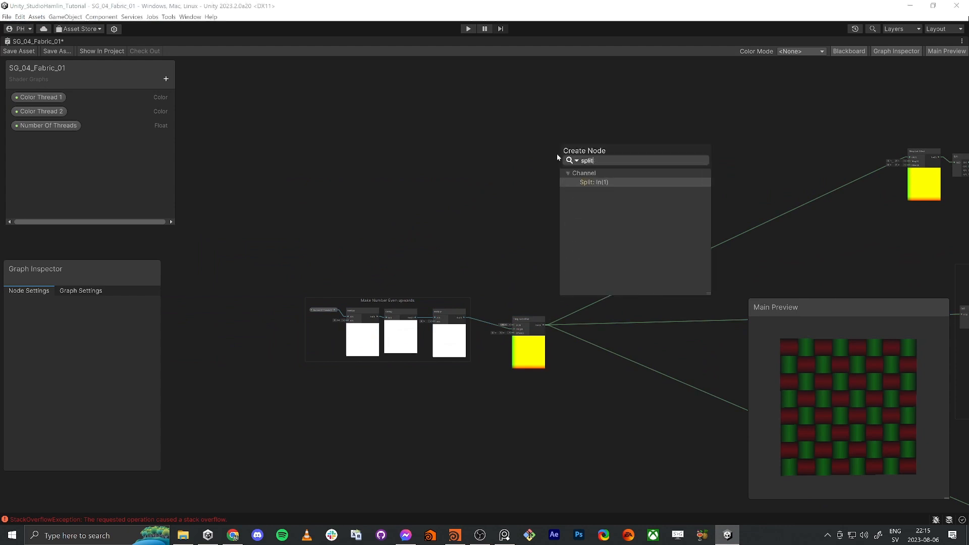
{"action": "key", "text": "Return"}
{"action": "scroll", "coordinate": [560, 197], "scroll_direction": "up", "scroll_amount": 4}
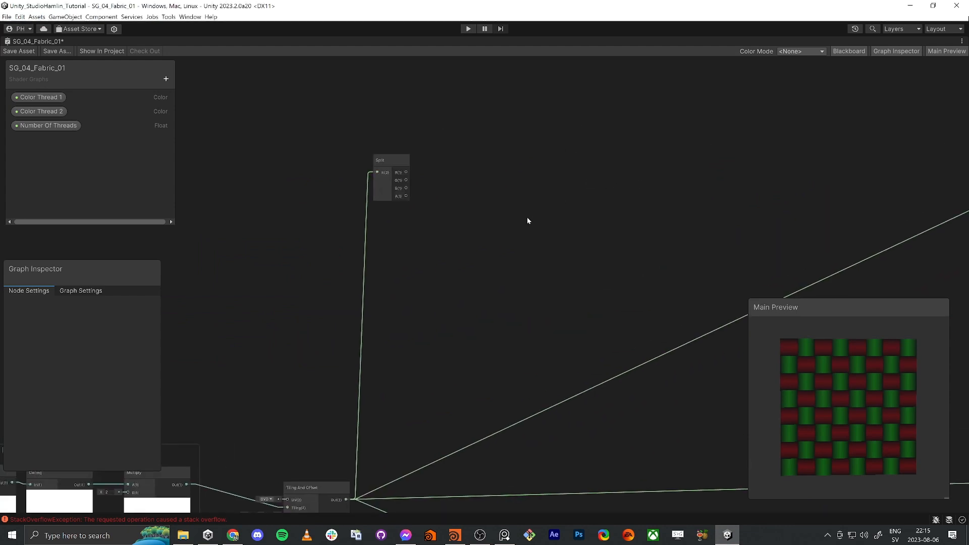
Add a Vector 2 node level with the new Split node and connect Split's R and G outputs to its X and Y inputs.
{"action": "key", "text": "space"}
{"action": "type", "text": "vec"}
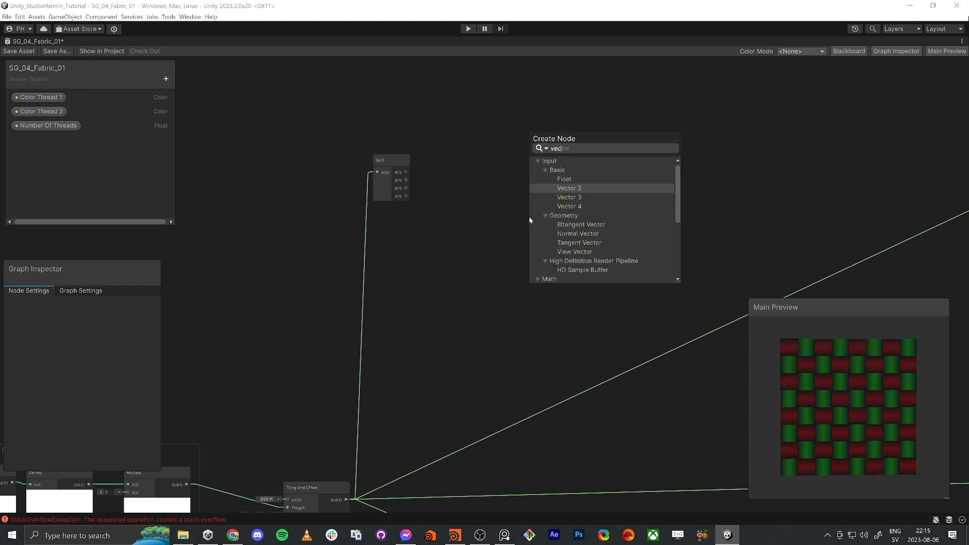
{"action": "key", "text": "Return"}
{"action": "left_click_drag", "start_coordinate": [545, 233], "coordinate": [627, 158]}
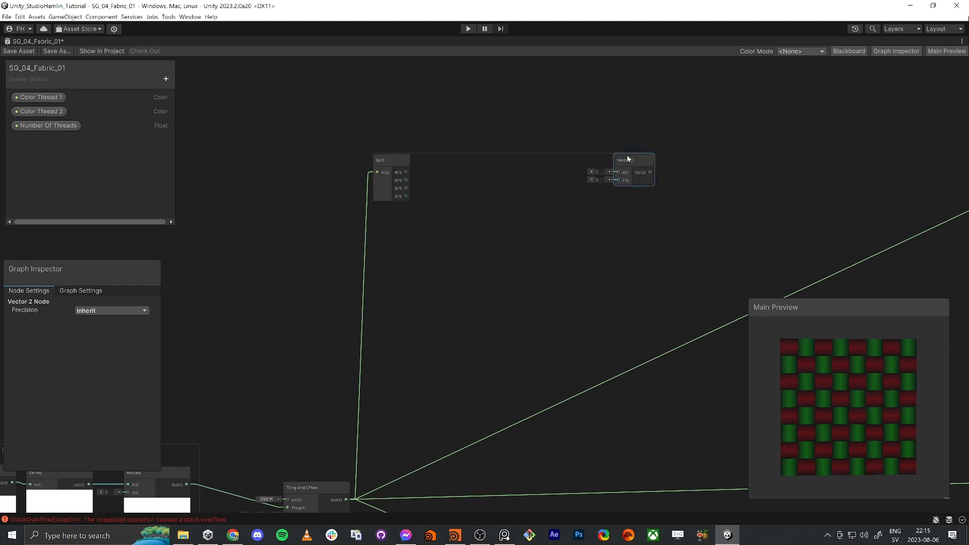
{"action": "middle_click_drag", "start_coordinate": [447, 230], "coordinate": [543, 258]}
{"action": "left_click_drag", "start_coordinate": [485, 191], "coordinate": [473, 191]}
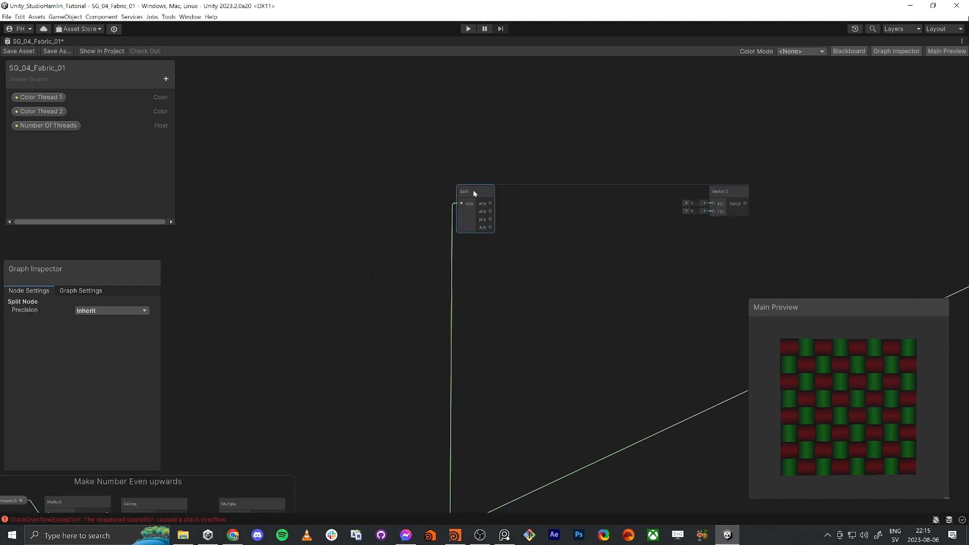
{"action": "middle_click_drag", "start_coordinate": [661, 230], "coordinate": [594, 236]}
{"action": "mouse_move", "coordinate": [662, 196]}
{"action": "left_mouse_down"}
{"action": "mouse_move", "coordinate": [421, 209]}
{"action": "mouse_move", "coordinate": [611, 216]}
{"action": "left_mouse_up"}
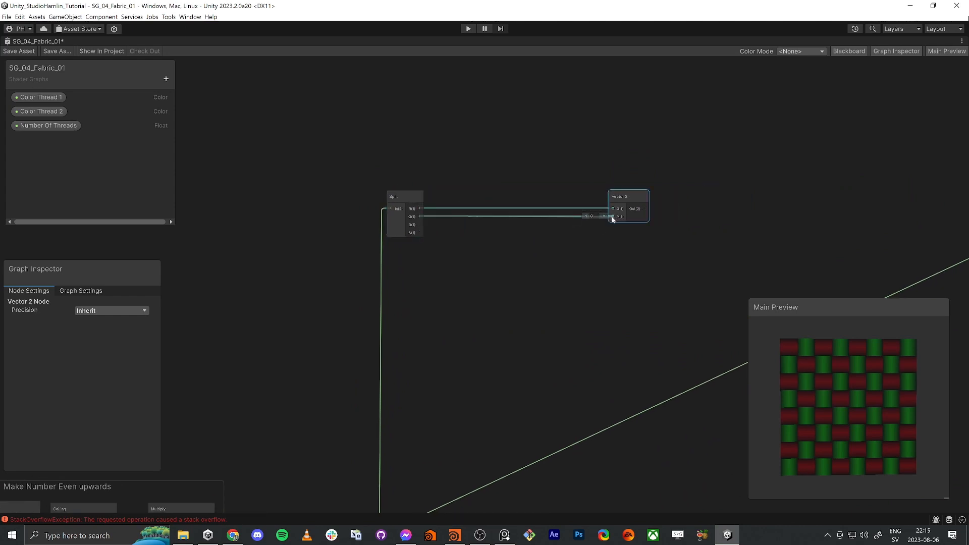
Add a Simple Noise node beside the Vector 2 node, with the Vector 2 output feeding its UV input.
{"action": "middle_click_drag", "start_coordinate": [643, 210], "coordinate": [496, 201]}
{"action": "key", "text": "space"}
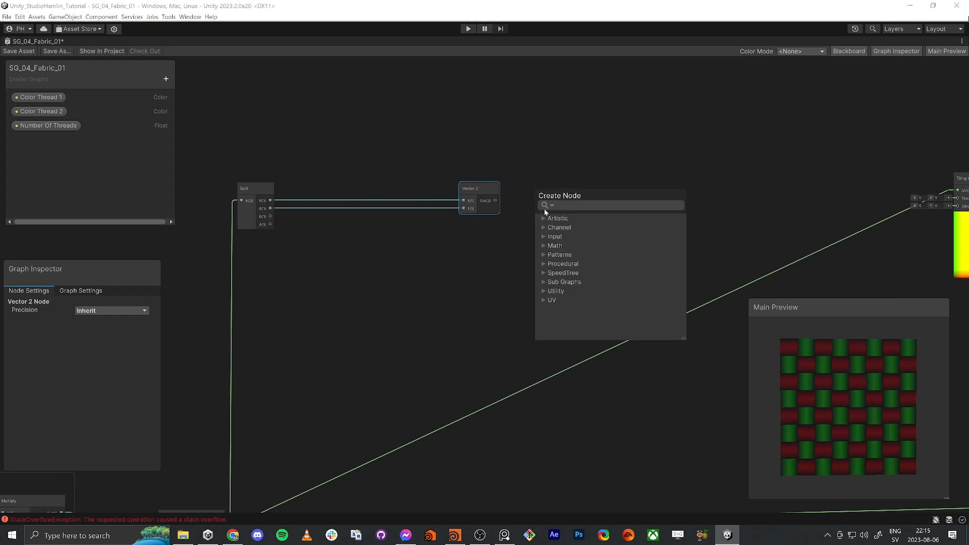
{"action": "type", "text": "simp no"}
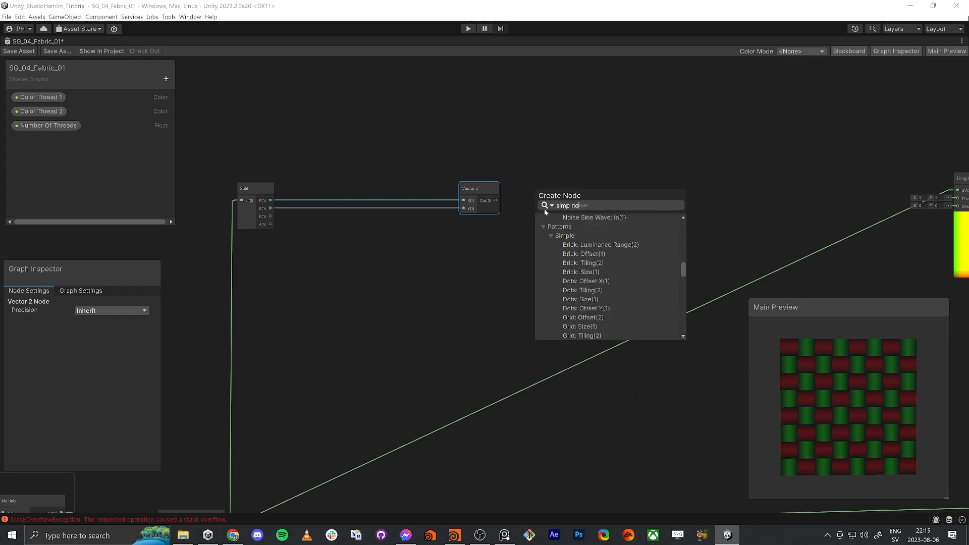
{"action": "type", "text": "ise"}
{"action": "key", "text": "Return"}
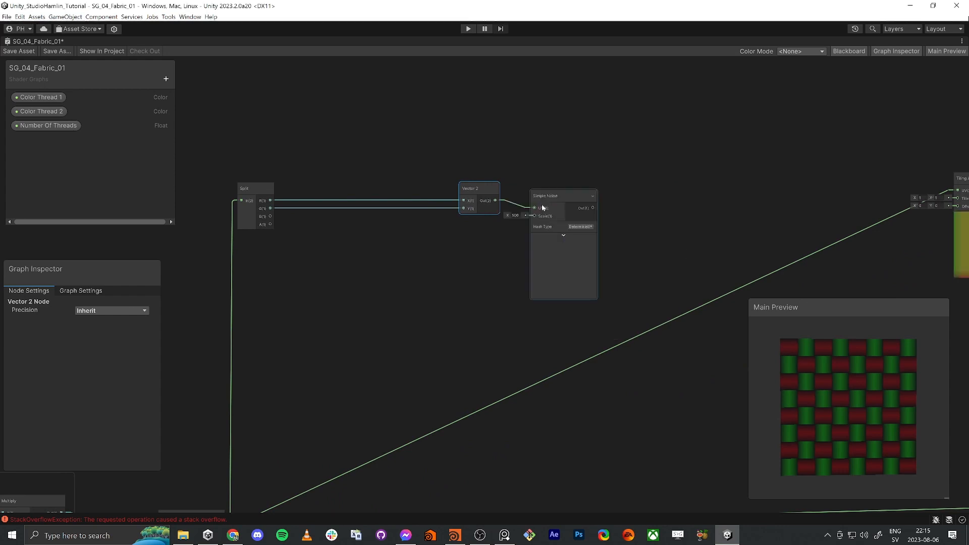
{"action": "left_click_drag", "start_coordinate": [558, 196], "coordinate": [591, 187]}
Set the Simple Noise node's scale to 10.
{"action": "middle_click_drag", "start_coordinate": [734, 210], "coordinate": [653, 218]}
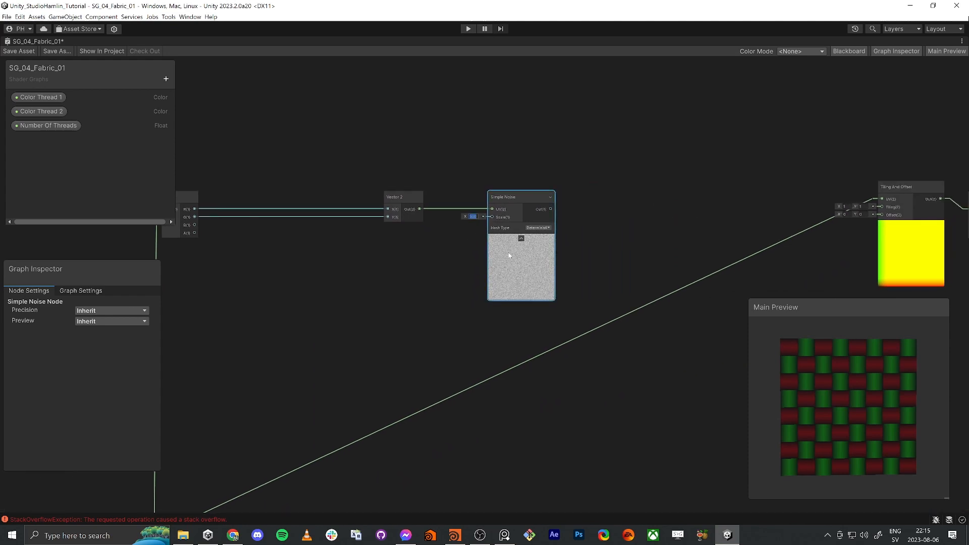
{"action": "type", "text": "10"}
{"action": "key", "text": "Return"}
Add a Remap node fed by the Simple Noise output and set its In Min Max X value to 0.
{"action": "middle_click_drag", "start_coordinate": [695, 207], "coordinate": [546, 194]}
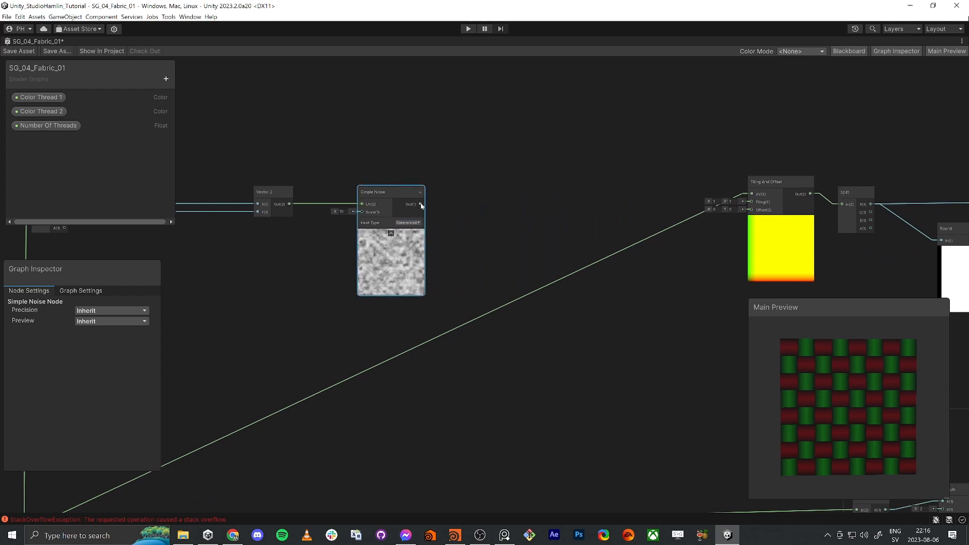
{"action": "left_click_drag", "start_coordinate": [421, 204], "coordinate": [494, 205]}
{"action": "type", "text": "rema"}
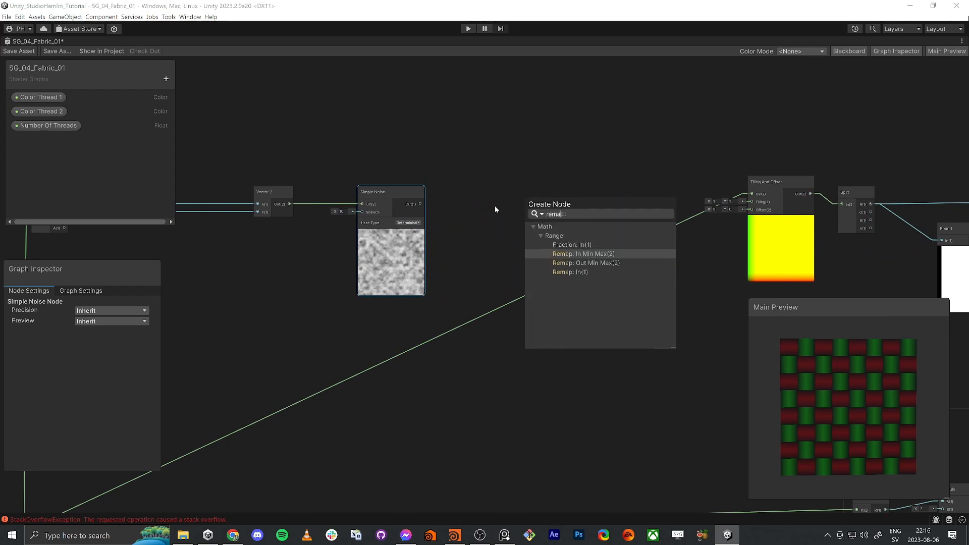
{"action": "key", "text": "Down"}
{"action": "key", "text": "Down"}
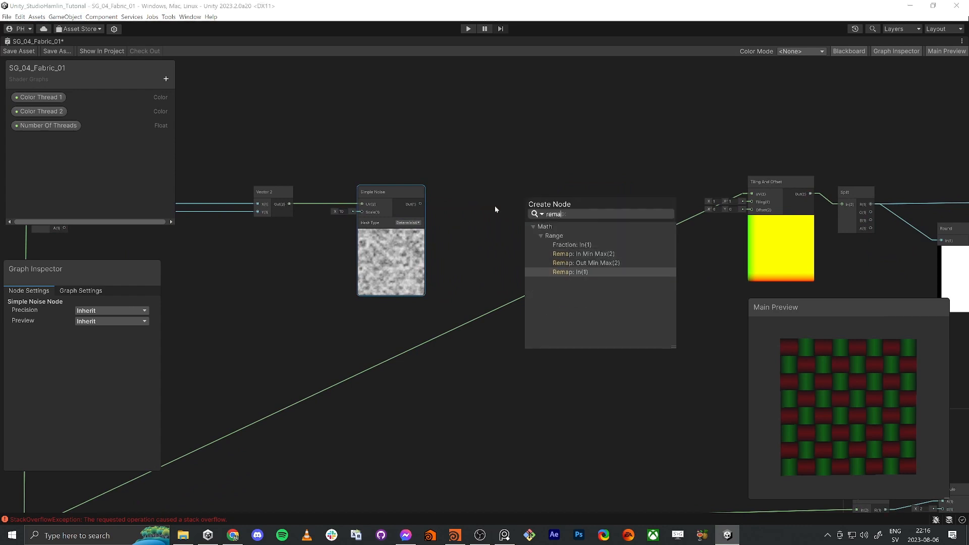
{"action": "key", "text": "Return"}
{"action": "left_click_drag", "start_coordinate": [555, 204], "coordinate": [506, 195]}
{"action": "type", "text": "0"}
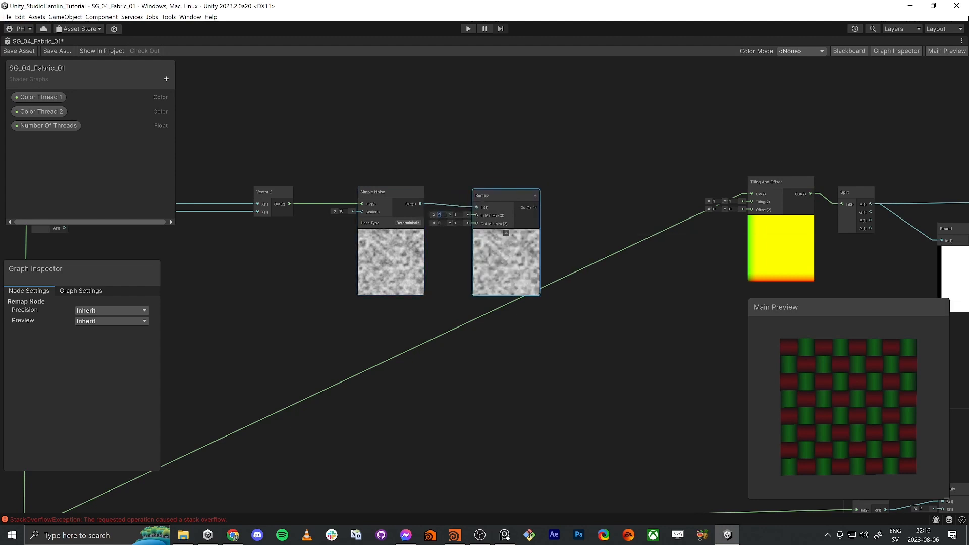
{"action": "key", "text": "Tab"}
Arrange the Vector 2, Simple Noise and Remap nodes in a tighter aligned row.
{"action": "left_click", "coordinate": [510, 186]}
{"action": "left_click_drag", "start_coordinate": [504, 194], "coordinate": [502, 190]}
{"action": "left_click_drag", "start_coordinate": [328, 165], "coordinate": [448, 196]}
{"action": "left_click_drag", "start_coordinate": [216, 147], "coordinate": [414, 191]}
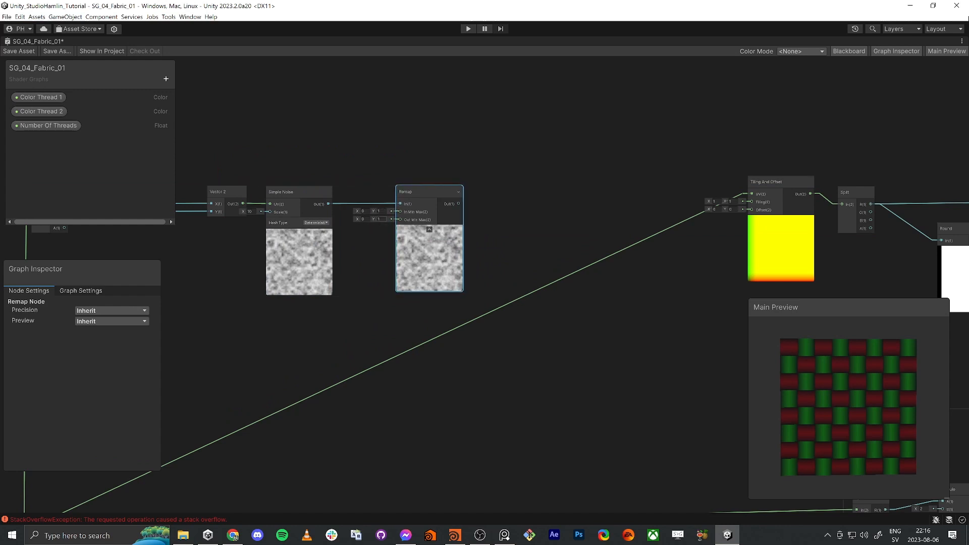
Add a Multiply node beside the Remap node, with the Remap output feeding its A input.
{"action": "middle_click_drag", "start_coordinate": [493, 210], "coordinate": [461, 209]}
{"action": "key", "text": "space"}
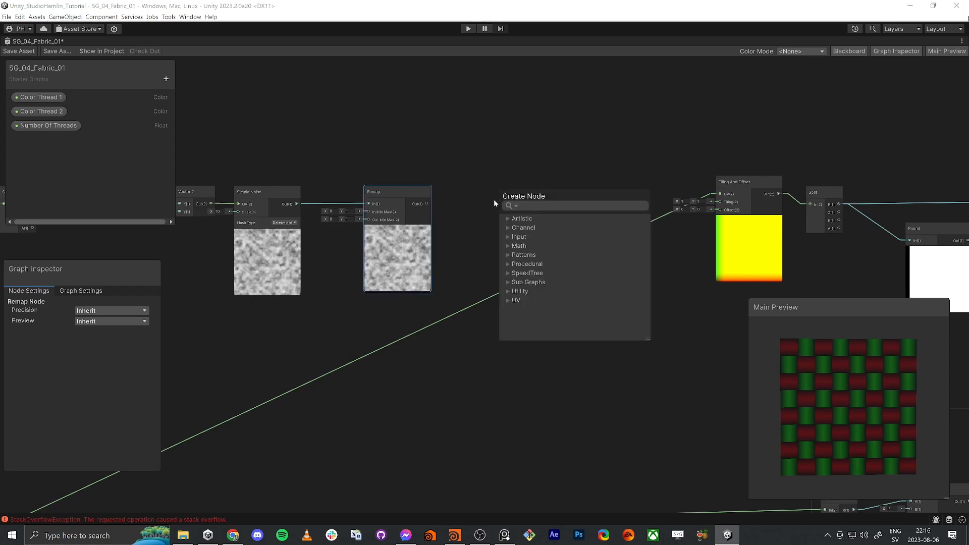
{"action": "type", "text": "multiply"}
{"action": "key", "text": "Return"}
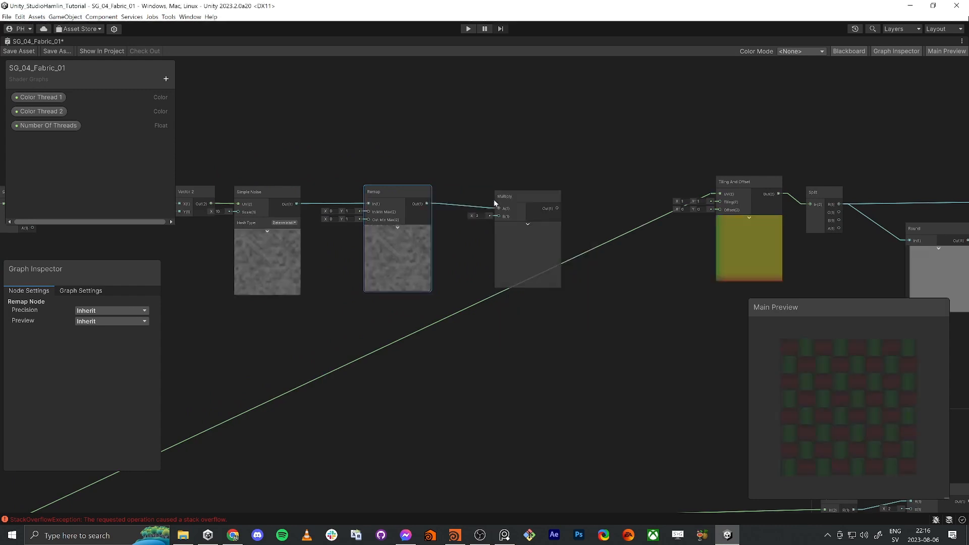
{"action": "left_click_drag", "start_coordinate": [539, 194], "coordinate": [515, 190]}
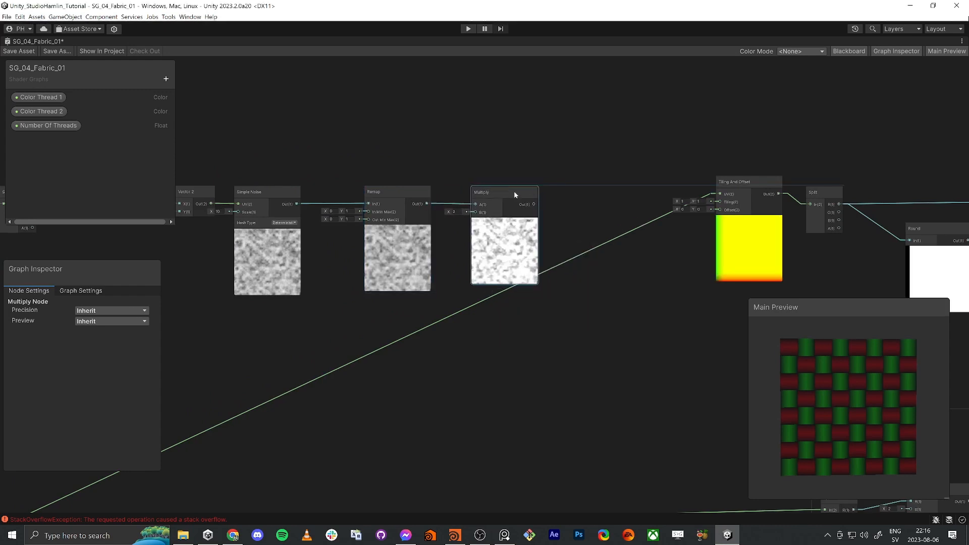
Add a Float property named Fibers to the shader graph and set its mode to Slider.
{"action": "left_click", "coordinate": [164, 80]}
{"action": "left_click", "coordinate": [195, 114]}
{"action": "type", "text": "F"}
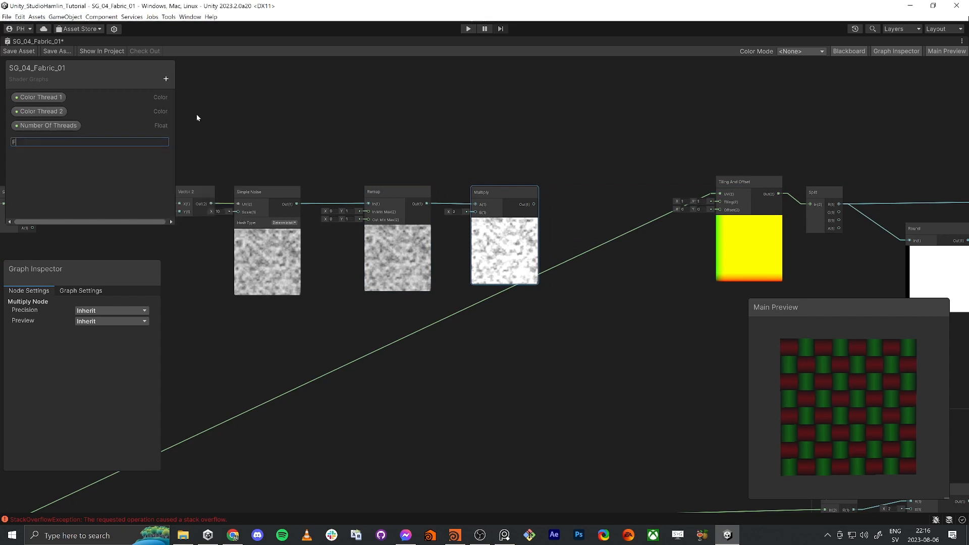
{"action": "type", "text": "ibers"}
{"action": "key", "text": "Return"}
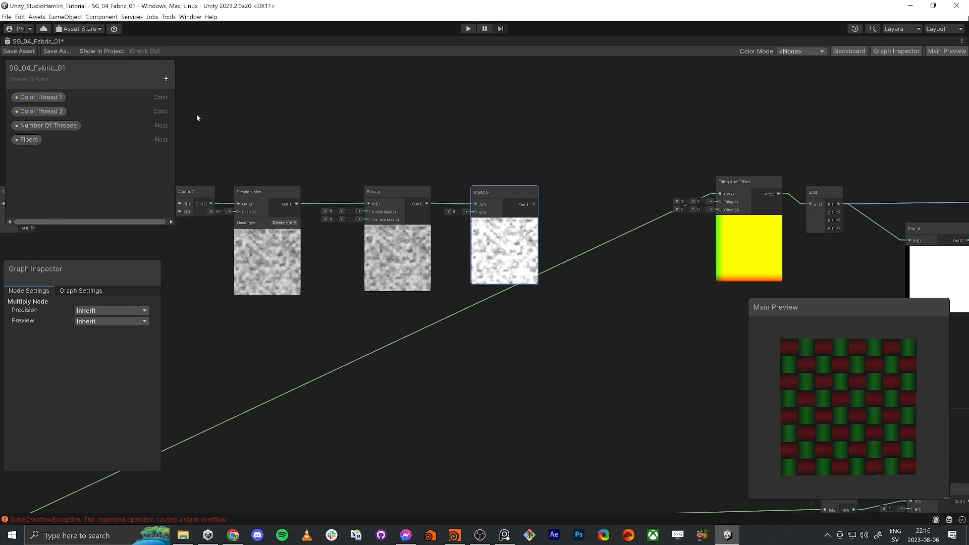
{"action": "left_click", "coordinate": [31, 143]}
{"action": "left_click", "coordinate": [111, 374]}
{"action": "left_click", "coordinate": [101, 378]}
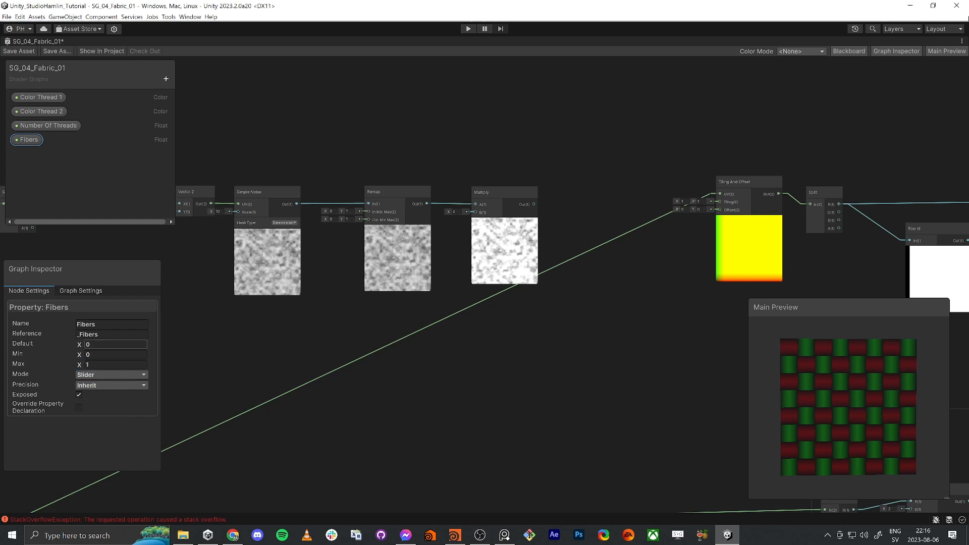
Connect the Fibers property to Multiply's B input and the Multiply output to the Offset of the upper branch's Tiling And Offset node.
{"action": "left_click_drag", "start_coordinate": [28, 141], "coordinate": [476, 212]}
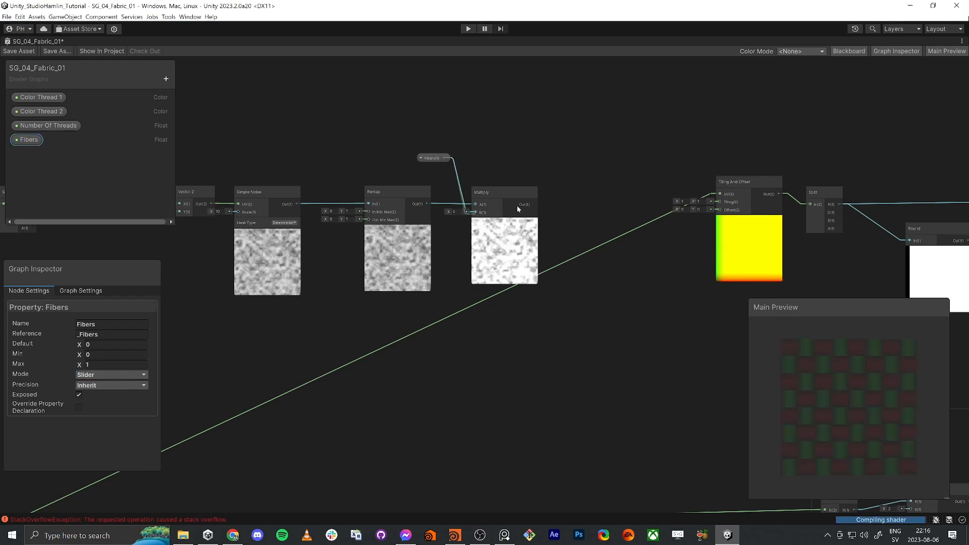
{"action": "middle_click_drag", "start_coordinate": [556, 210], "coordinate": [539, 207]}
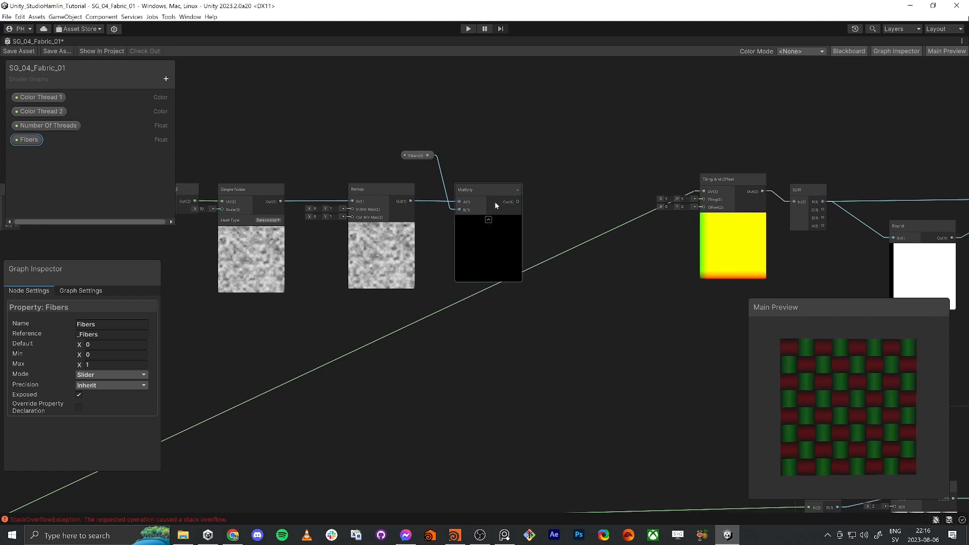
{"action": "left_click_drag", "start_coordinate": [518, 202], "coordinate": [701, 210]}
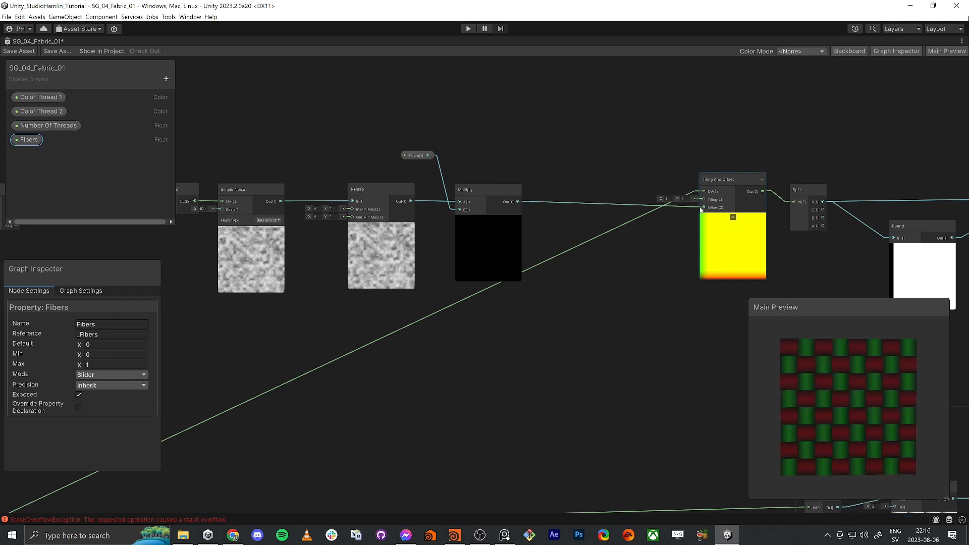
Set the Fibers property's default to 0.73 and check the distortion on the green threads in the main preview.
{"action": "scroll", "coordinate": [855, 369], "scroll_direction": "up", "scroll_amount": 3}
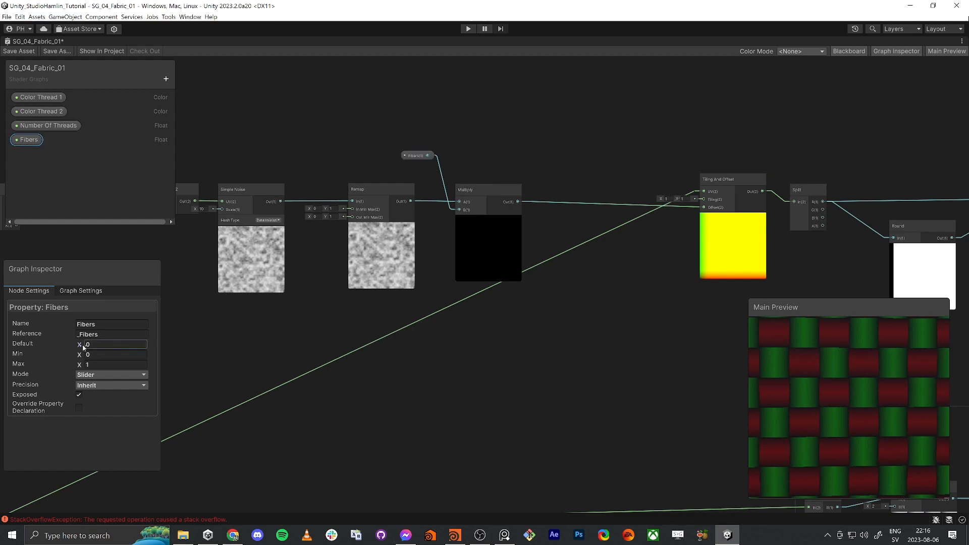
{"action": "left_click_drag", "start_coordinate": [84, 347], "coordinate": [97, 348]}
{"action": "scroll", "coordinate": [863, 404], "scroll_direction": "down", "scroll_amount": 2}
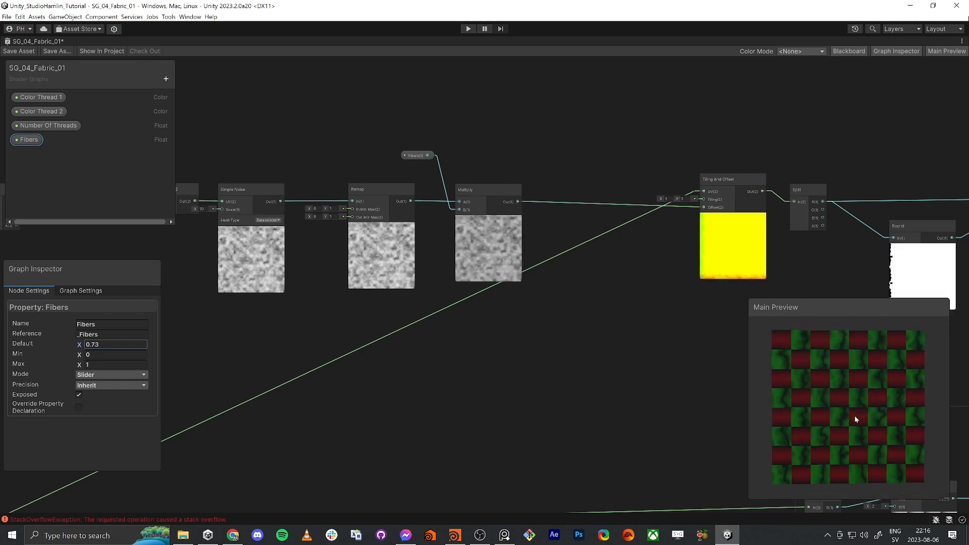
{"action": "scroll", "coordinate": [841, 403], "scroll_direction": "up", "scroll_amount": 3}
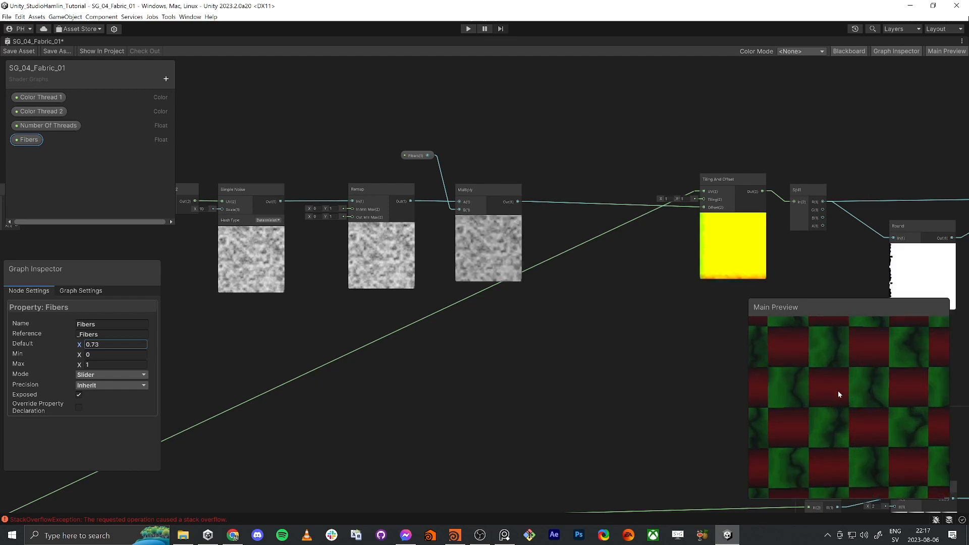
Insert a Multiply node between the noise branch's Split R output and the X input of Vector 2, with R feeding B.
{"action": "scroll", "coordinate": [837, 390], "scroll_direction": "down", "scroll_amount": 2}
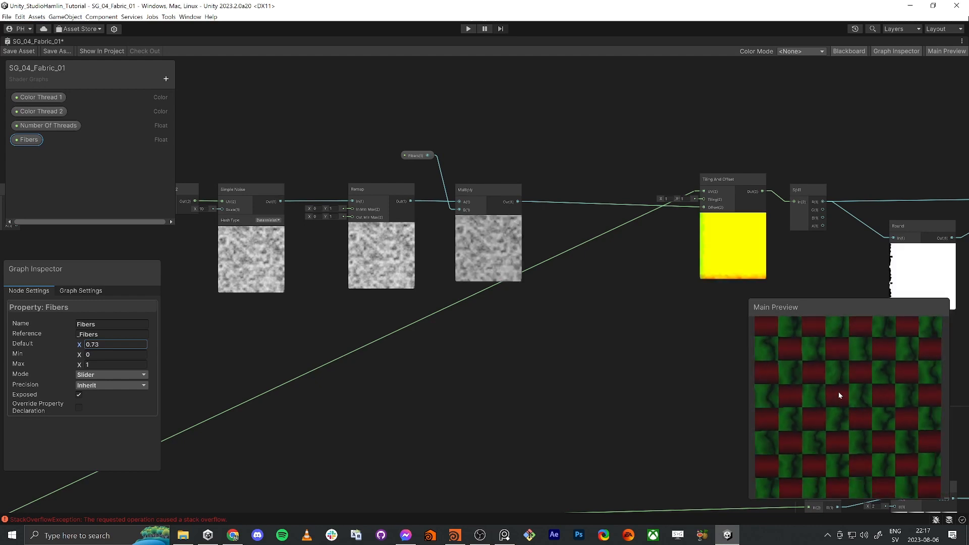
{"action": "scroll", "coordinate": [837, 395], "scroll_direction": "down", "scroll_amount": 1}
{"action": "middle_click_drag", "start_coordinate": [462, 369], "coordinate": [650, 361]}
{"action": "middle_click_drag", "start_coordinate": [406, 361], "coordinate": [537, 360]}
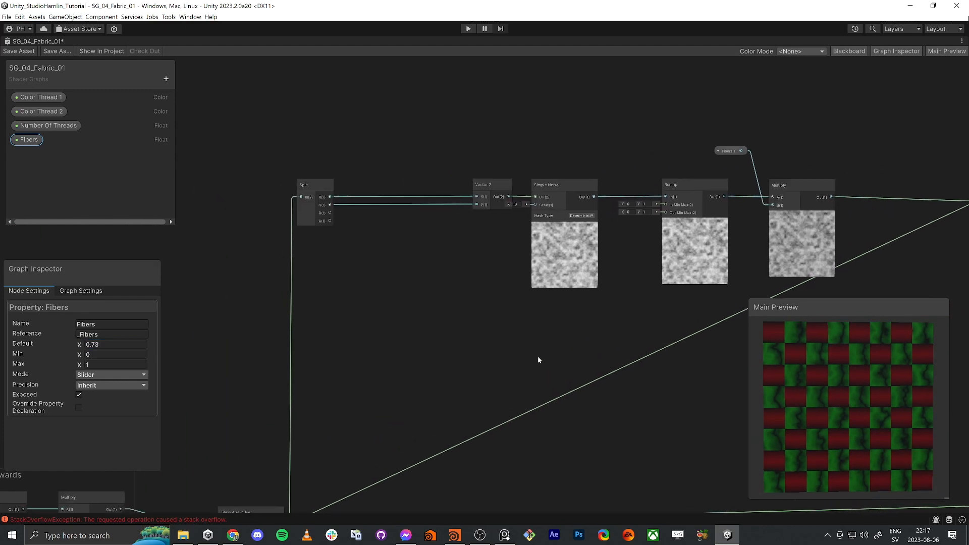
{"action": "middle_click_drag", "start_coordinate": [454, 330], "coordinate": [608, 392]}
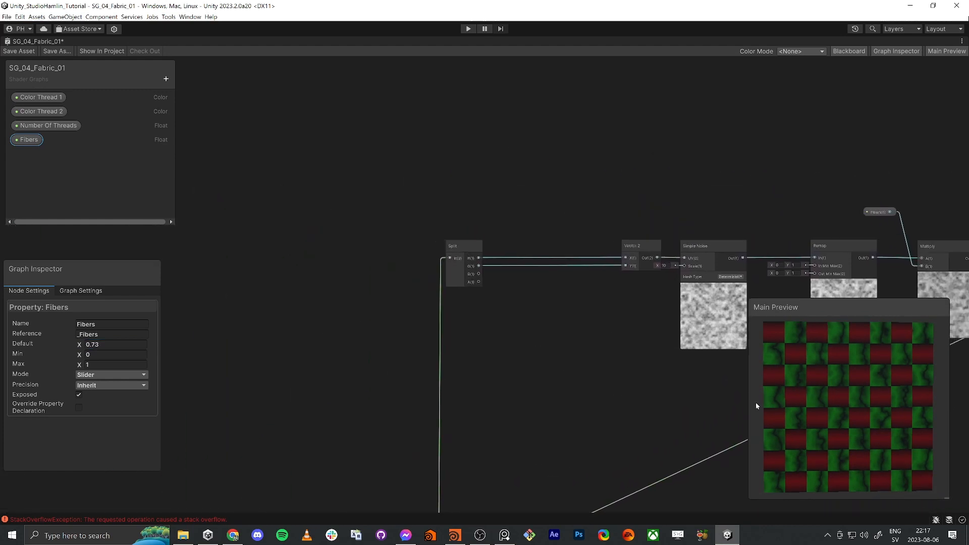
{"action": "scroll", "coordinate": [807, 393], "scroll_direction": "up", "scroll_amount": 2}
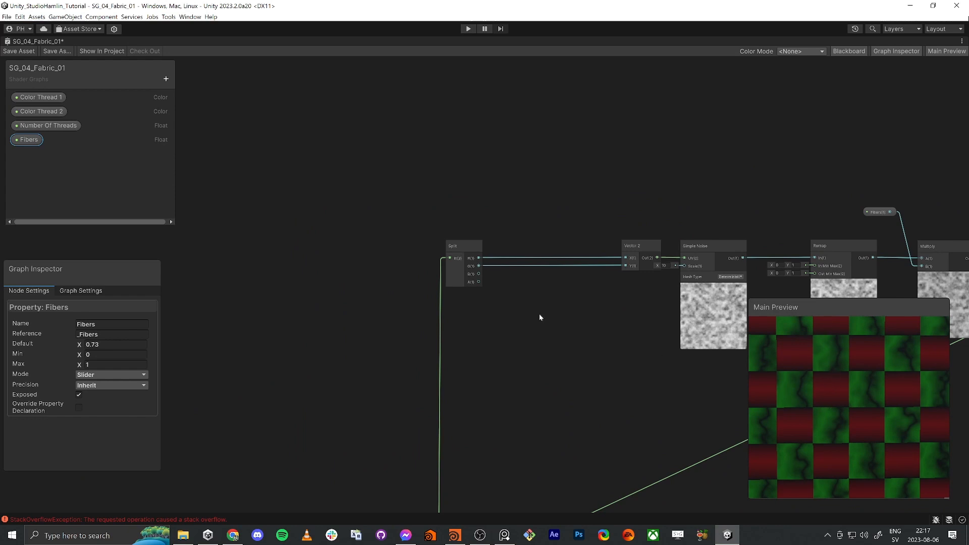
{"action": "middle_click_drag", "start_coordinate": [539, 316], "coordinate": [412, 306]}
{"action": "scroll", "coordinate": [594, 308], "scroll_direction": "up", "scroll_amount": 2}
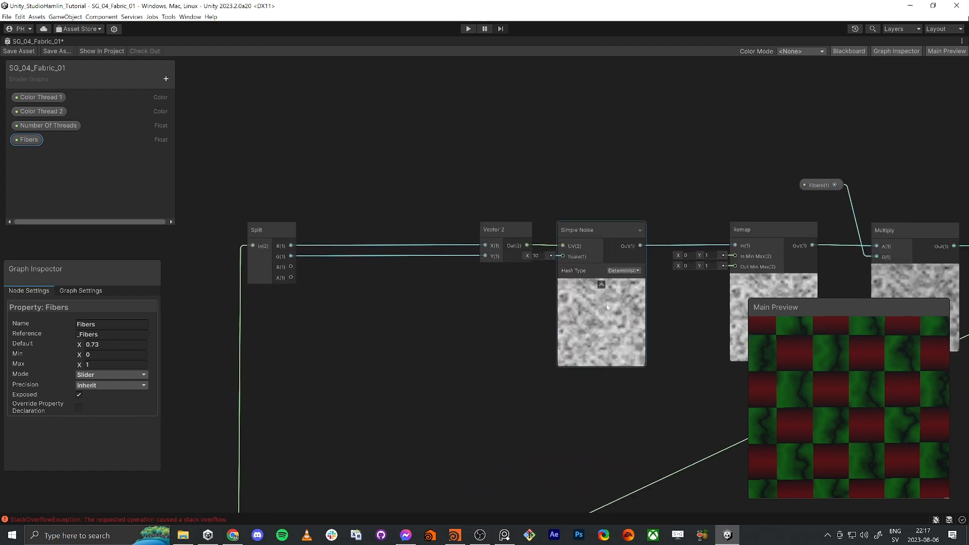
{"action": "middle_click_drag", "start_coordinate": [626, 303], "coordinate": [691, 319]}
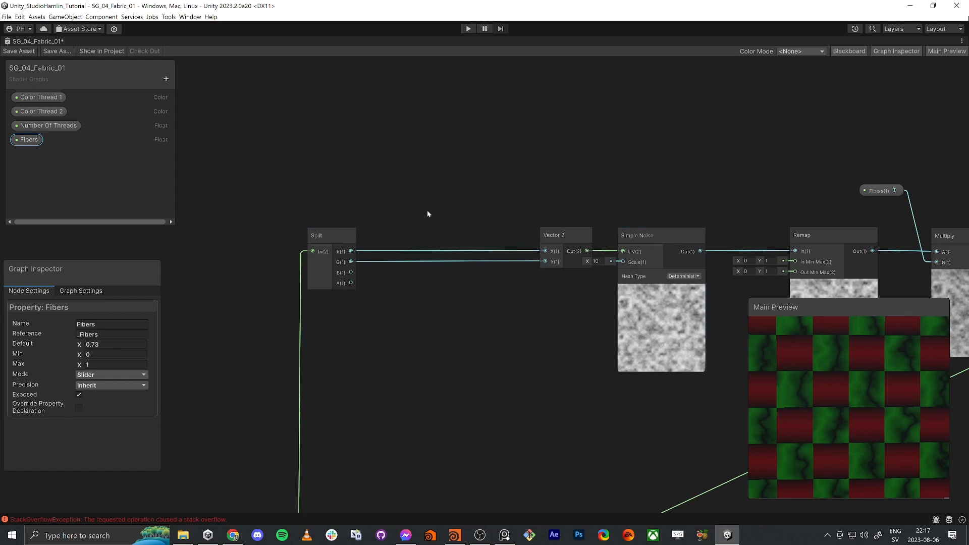
{"action": "middle_click_drag", "start_coordinate": [427, 214], "coordinate": [508, 225]}
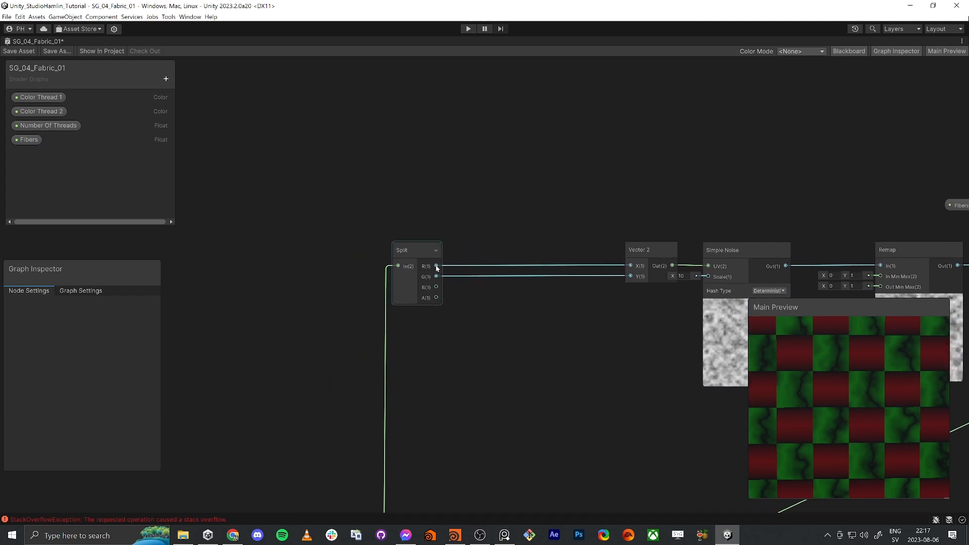
{"action": "key", "text": "space"}
{"action": "type", "text": "multi"}
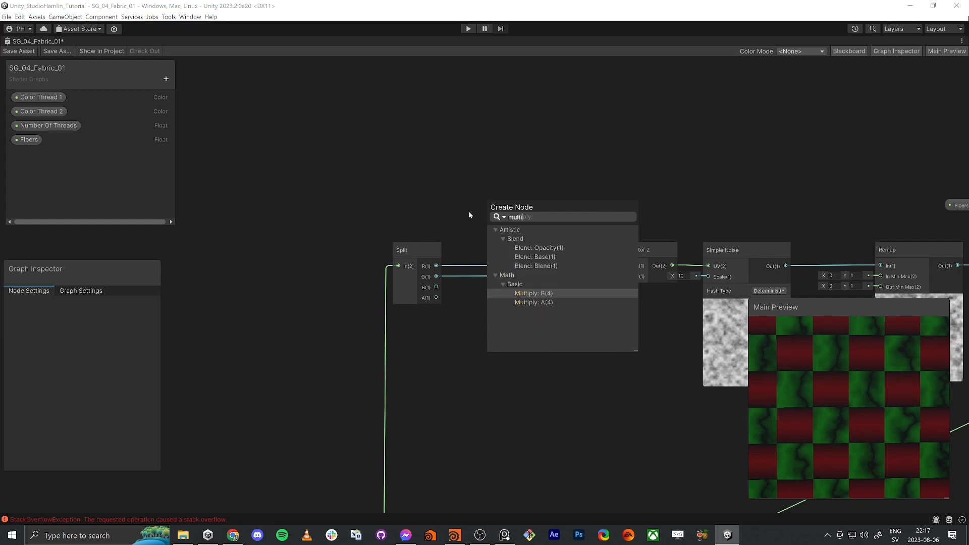
{"action": "key", "text": "Return"}
{"action": "left_click_drag", "start_coordinate": [532, 191], "coordinate": [630, 266]}
Try raising the new Multiply node's A value from 1 to about 14.4 and inspect the stretched fibers in the main preview.
{"action": "middle_click_drag", "start_coordinate": [705, 192], "coordinate": [544, 184]}
{"action": "left_click", "coordinate": [313, 182]}
{"action": "type", "text": "1"}
{"action": "key", "text": "Return"}
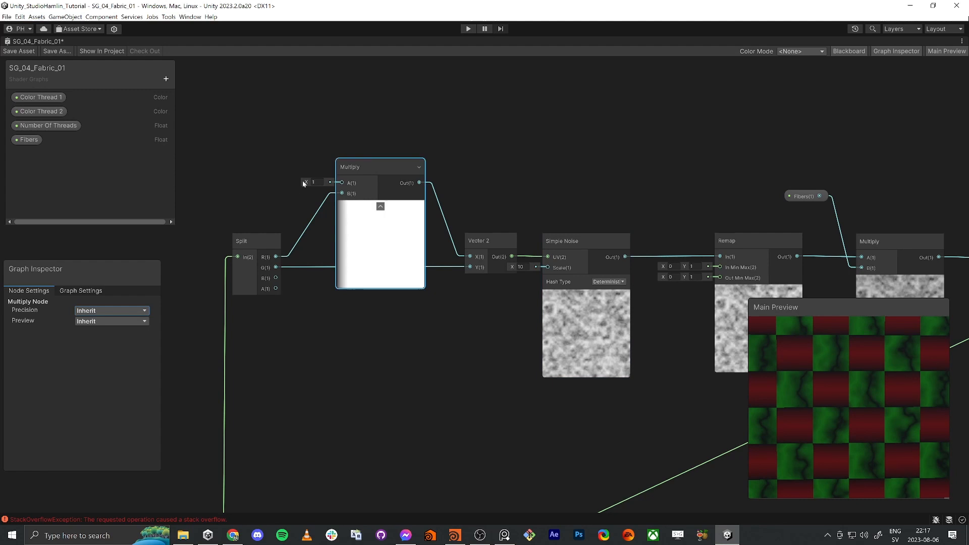
{"action": "left_click_drag", "start_coordinate": [306, 182], "coordinate": [410, 296]}
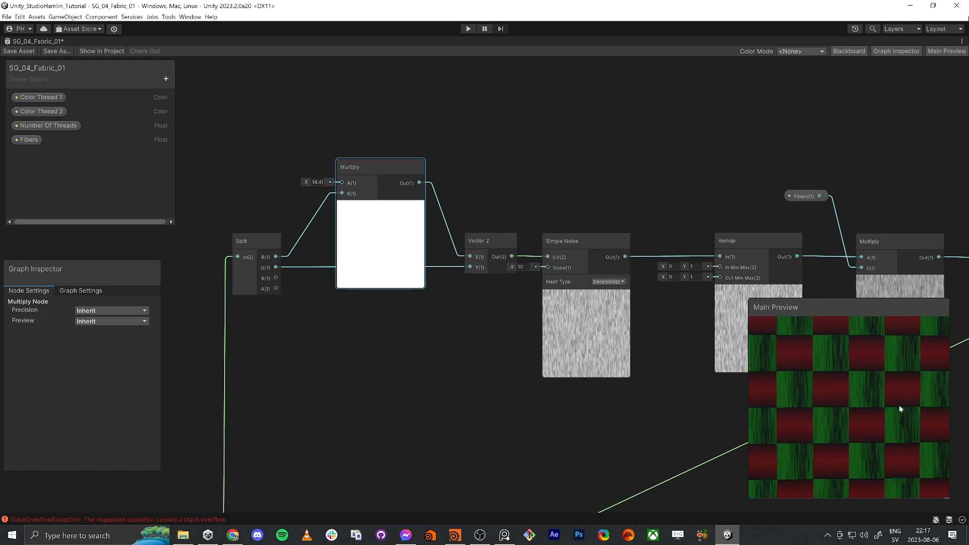
{"action": "scroll", "coordinate": [870, 426], "scroll_direction": "down", "scroll_amount": 3}
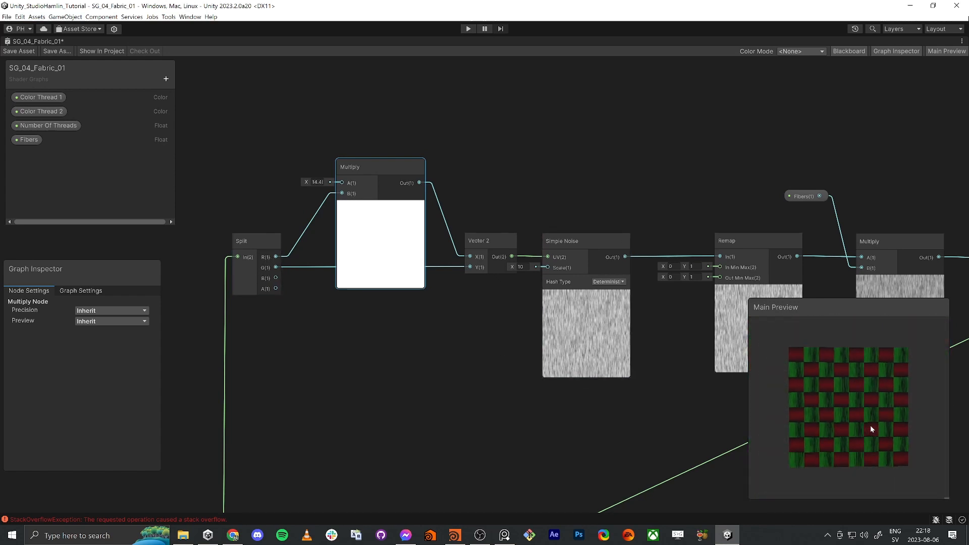
{"action": "scroll", "coordinate": [850, 392], "scroll_direction": "up", "scroll_amount": 5}
{"action": "scroll", "coordinate": [819, 340], "scroll_direction": "down", "scroll_amount": 1}
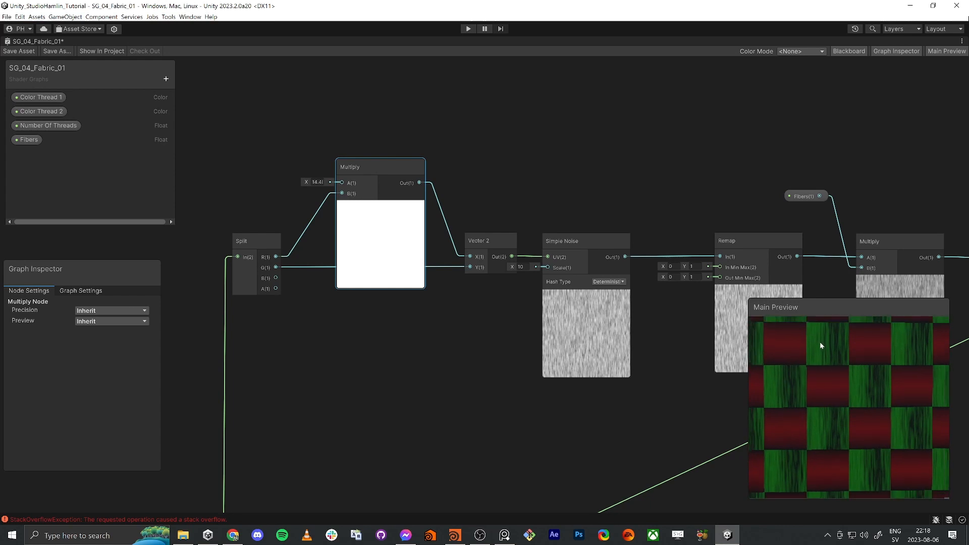
Set the new Multiply node's A value to 10 and check the green threads in the main preview.
{"action": "left_click", "coordinate": [317, 182]}
{"action": "type", "text": "10"}
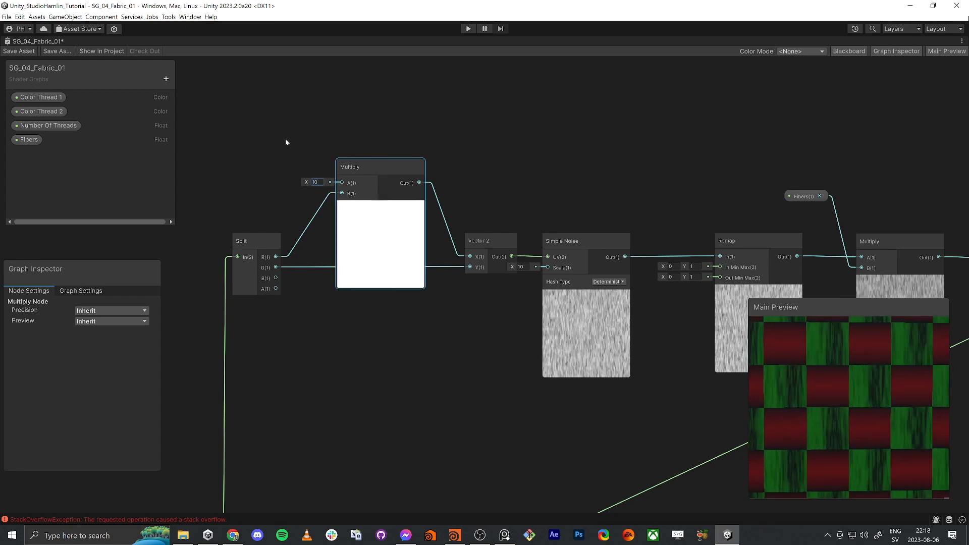
{"action": "middle_click_drag", "start_coordinate": [621, 410], "coordinate": [382, 378]}
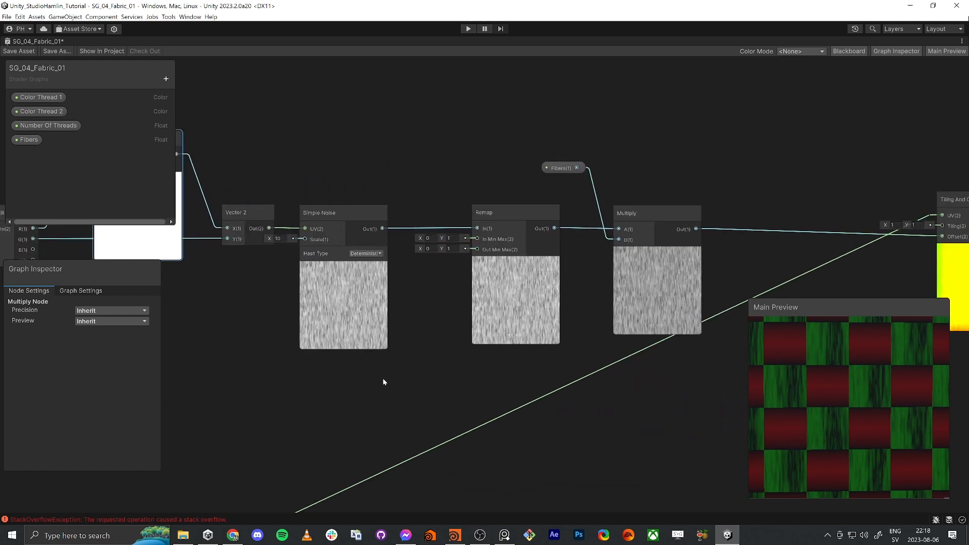
{"action": "scroll", "coordinate": [385, 376], "scroll_direction": "down", "scroll_amount": 3}
{"action": "scroll", "coordinate": [807, 414], "scroll_direction": "down", "scroll_amount": 5}
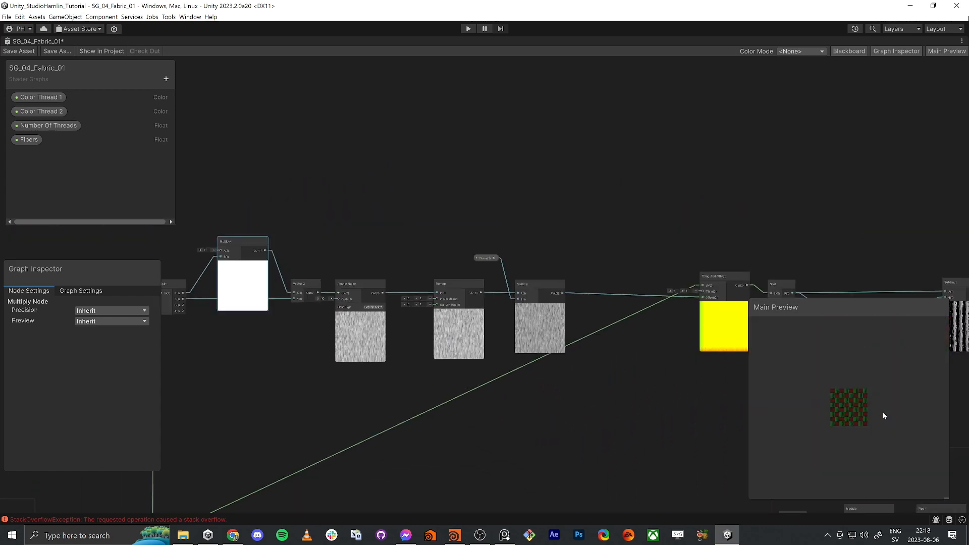
{"action": "scroll", "coordinate": [858, 398], "scroll_direction": "up", "scroll_amount": 4}
{"action": "scroll", "coordinate": [846, 388], "scroll_direction": "down", "scroll_amount": 3}
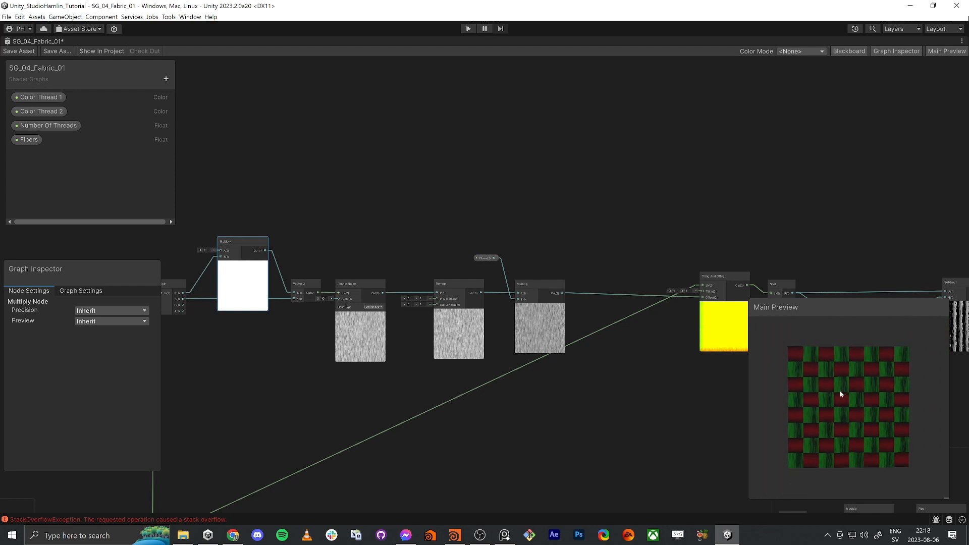
Duplicate the whole fiber noise chain, from Split to the final Multiply including the Fibers property, and place it near the lower thread branch.
{"action": "middle_click_drag", "start_coordinate": [483, 450], "coordinate": [707, 358]}
{"action": "scroll", "coordinate": [427, 306], "scroll_direction": "down", "scroll_amount": 1}
{"action": "middle_click_drag", "start_coordinate": [427, 309], "coordinate": [398, 296]}
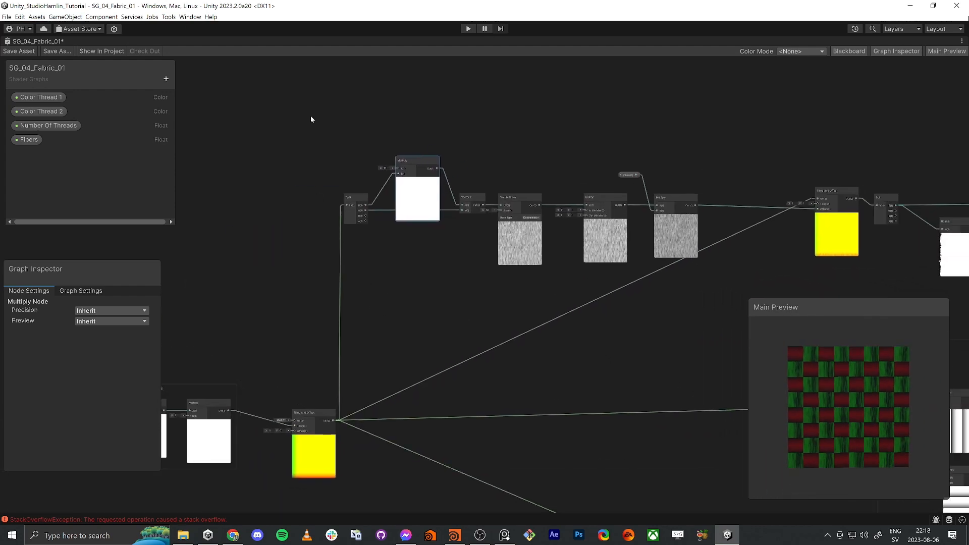
{"action": "left_click_drag", "start_coordinate": [311, 118], "coordinate": [716, 273]}
{"action": "scroll", "coordinate": [661, 398], "scroll_direction": "down", "scroll_amount": 3}
{"action": "middle_click_drag", "start_coordinate": [661, 398], "coordinate": [610, 172]}
{"action": "middle_click_drag", "start_coordinate": [560, 370], "coordinate": [509, 304]}
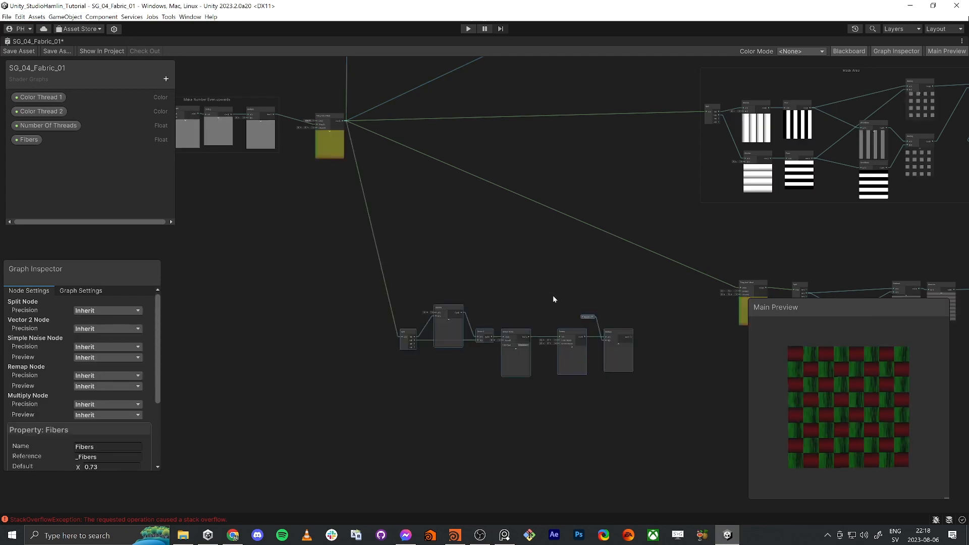
Move the copied chain's first Multiply below its Split and rewire it so G is multiplied into Vector 2's Y while R feeds X directly.
{"action": "scroll", "coordinate": [497, 280], "scroll_direction": "up", "scroll_amount": 3}
{"action": "middle_click_drag", "start_coordinate": [462, 275], "coordinate": [421, 201]}
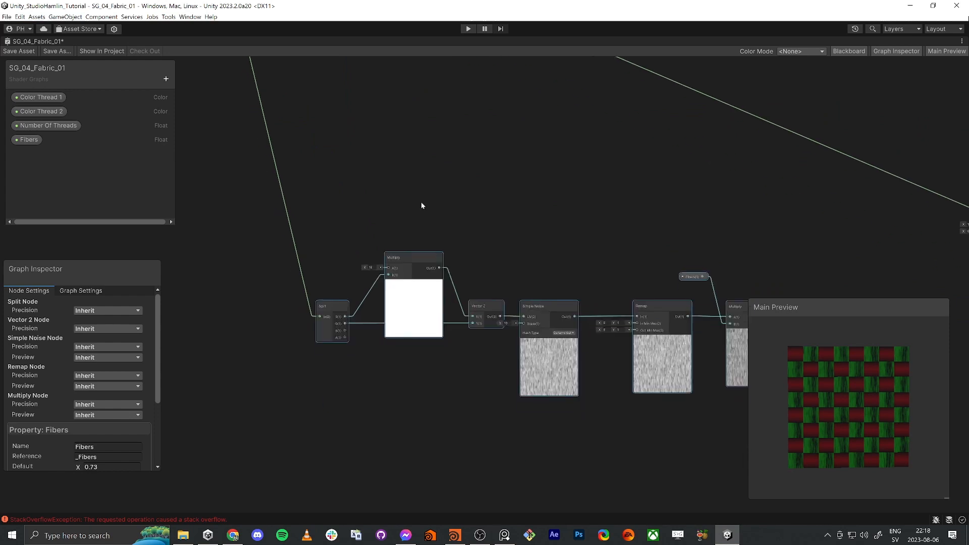
{"action": "left_click_drag", "start_coordinate": [414, 258], "coordinate": [403, 375]}
{"action": "left_click", "coordinate": [450, 316]}
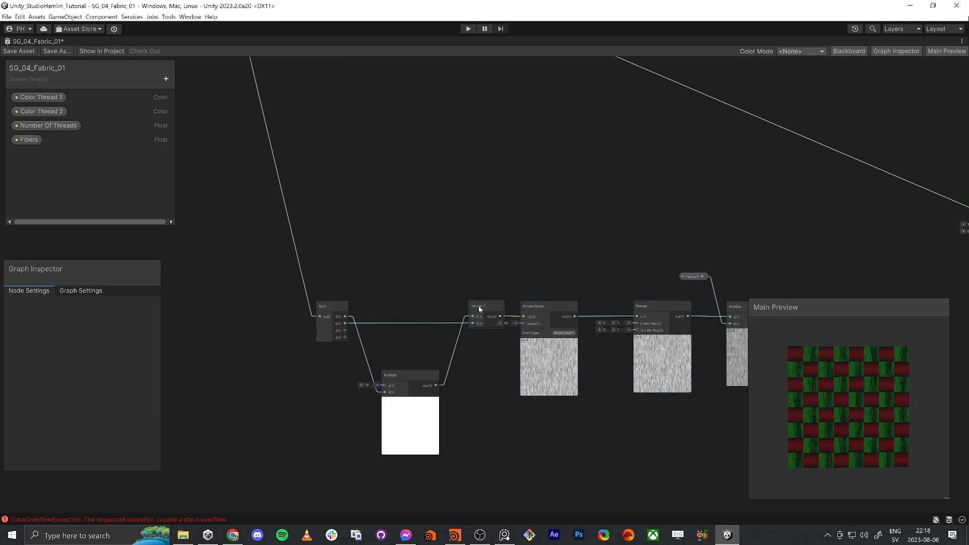
{"action": "mouse_move", "coordinate": [471, 317]}
{"action": "left_mouse_down"}
{"action": "mouse_move", "coordinate": [346, 317]}
{"action": "mouse_move", "coordinate": [384, 393]}
{"action": "mouse_move", "coordinate": [472, 323]}
{"action": "left_mouse_up"}
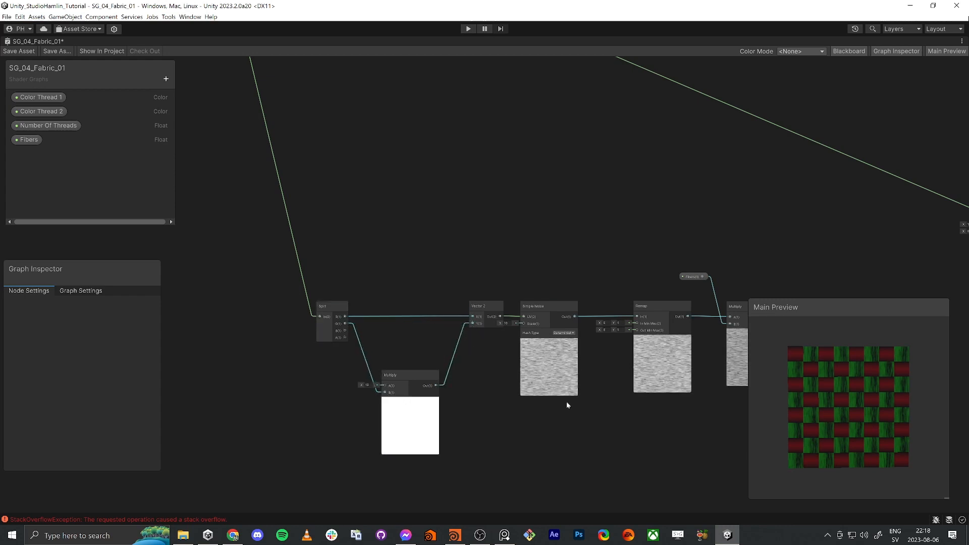
Connect the copied chain's final Multiply output to the Offset of the lower Tiling And Offset node and check the red threads in the preview.
{"action": "scroll", "coordinate": [631, 406], "scroll_direction": "down", "scroll_amount": 2}
{"action": "middle_click_drag", "start_coordinate": [735, 408], "coordinate": [409, 380]}
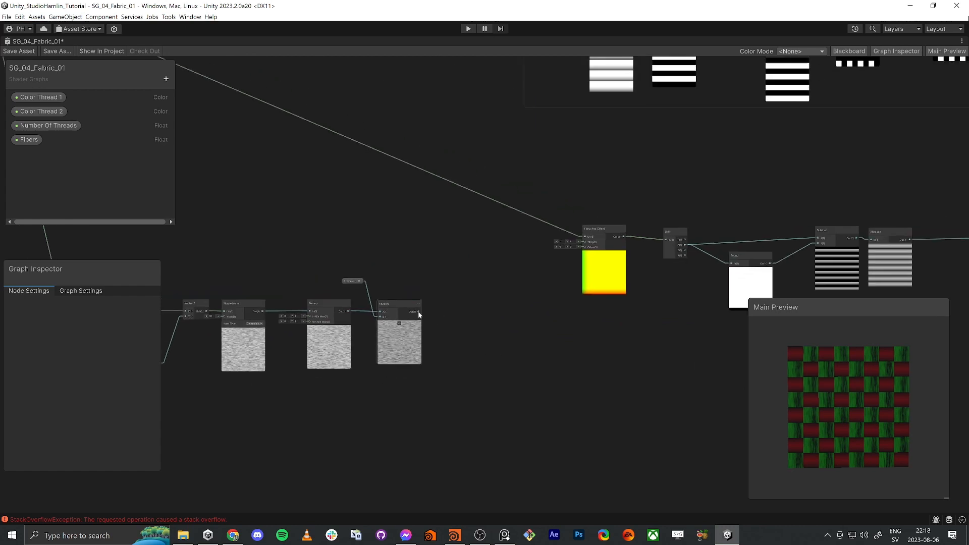
{"action": "left_click_drag", "start_coordinate": [418, 312], "coordinate": [584, 247]}
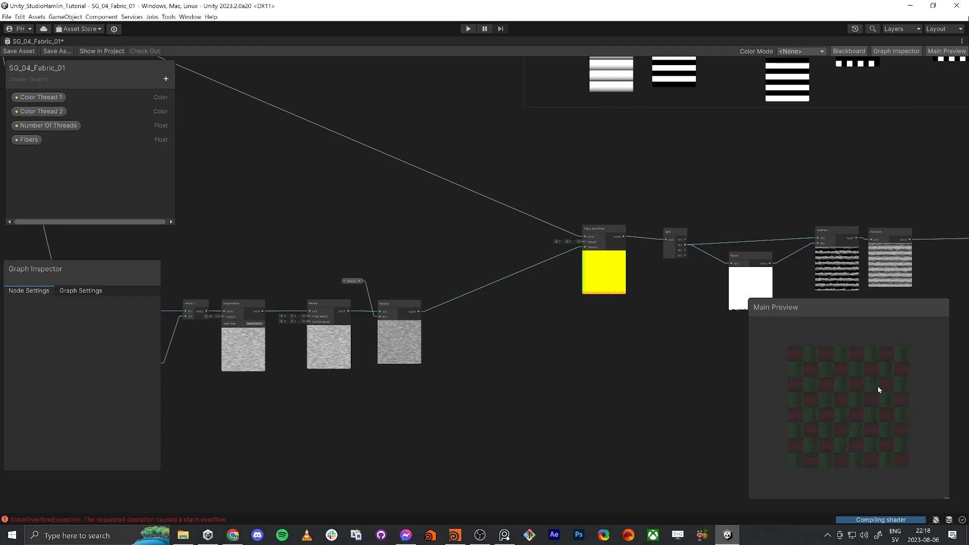
{"action": "scroll", "coordinate": [847, 394], "scroll_direction": "up", "scroll_amount": 5}
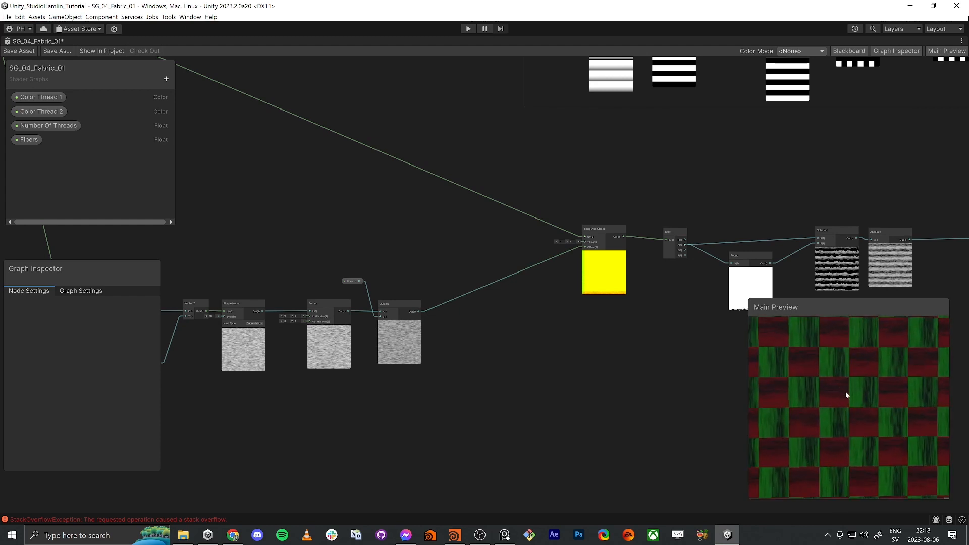
{"action": "scroll", "coordinate": [856, 382], "scroll_direction": "down", "scroll_amount": 3}
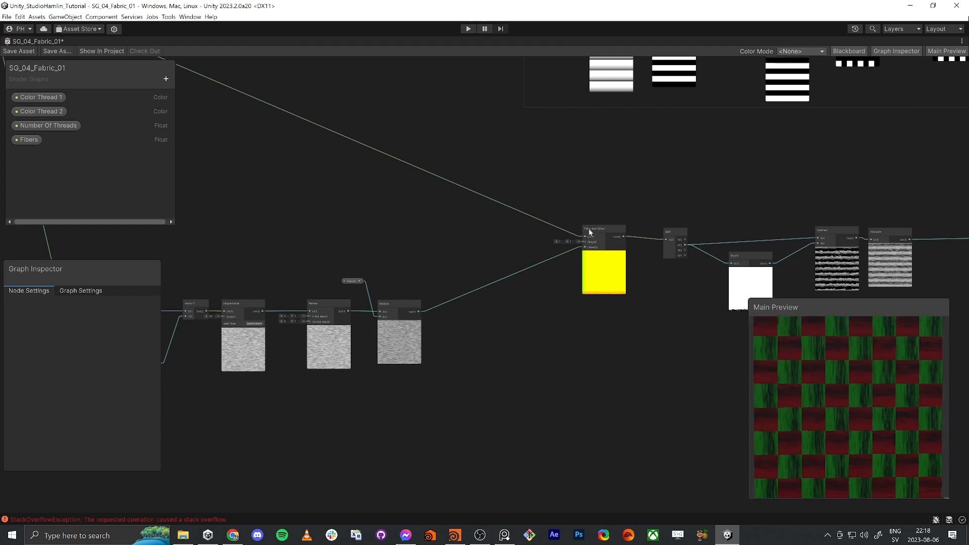
Restore the full editor layout, save the shader graph and inspect the fabric in the Scene view.
{"action": "key", "text": "shift+space"}
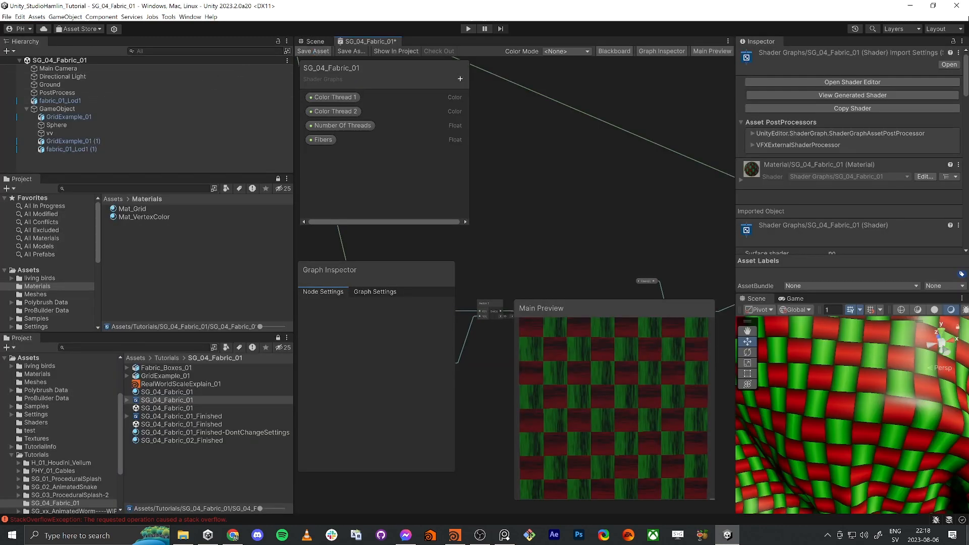
{"action": "left_click", "coordinate": [313, 51]}
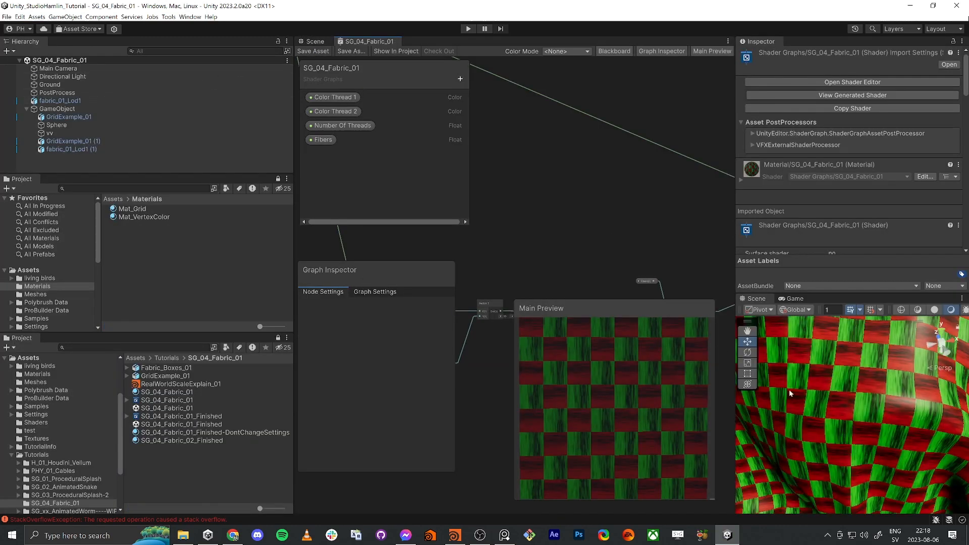
{"action": "right_click_drag", "start_coordinate": [790, 393], "coordinate": [819, 367]}
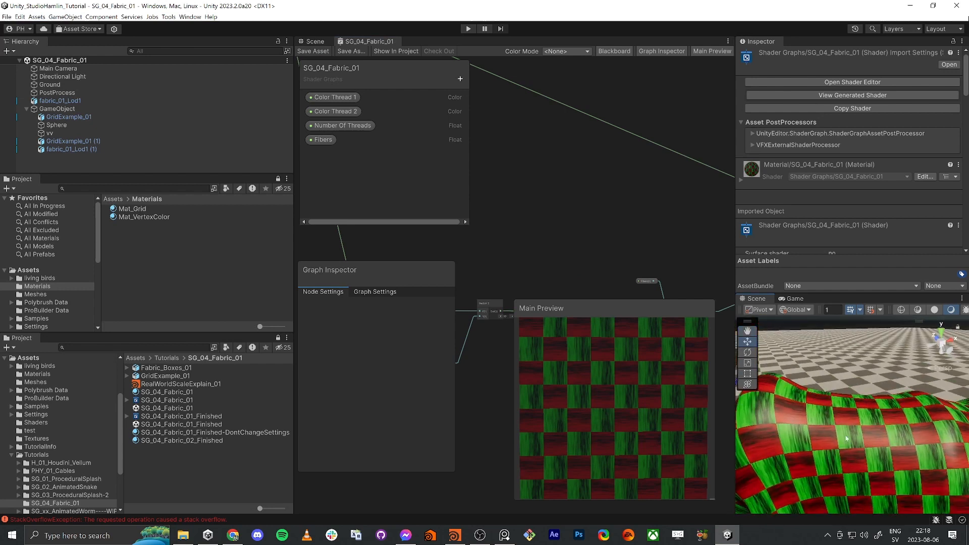
{"action": "right_click_drag", "start_coordinate": [845, 439], "coordinate": [830, 432]}
Select the fabric object, expand its SG_04_Fabric_01 material, lower Fibers to 0.369 and inspect the cloth up close.
{"action": "scroll", "coordinate": [772, 193], "scroll_direction": "down", "scroll_amount": 18}
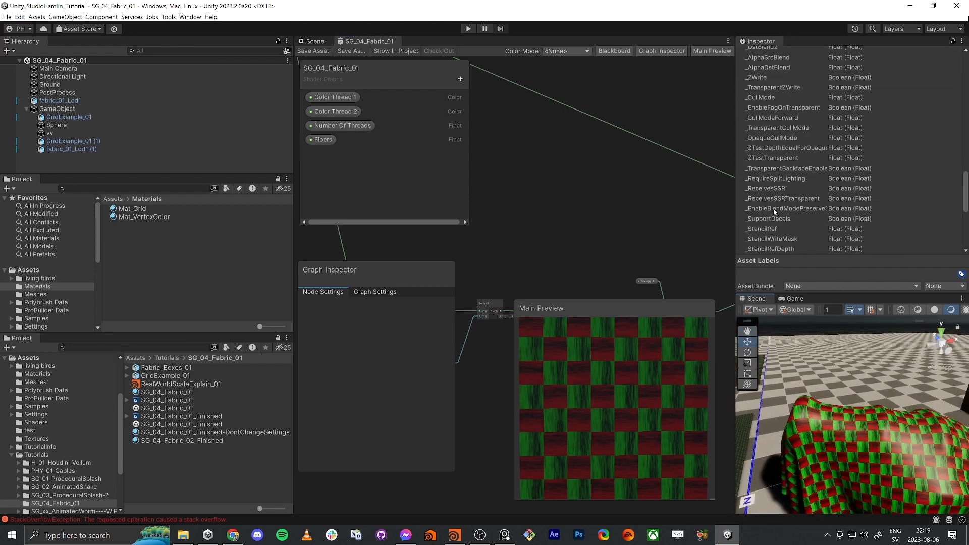
{"action": "scroll", "coordinate": [774, 211], "scroll_direction": "up", "scroll_amount": 15}
{"action": "left_click", "coordinate": [839, 403]}
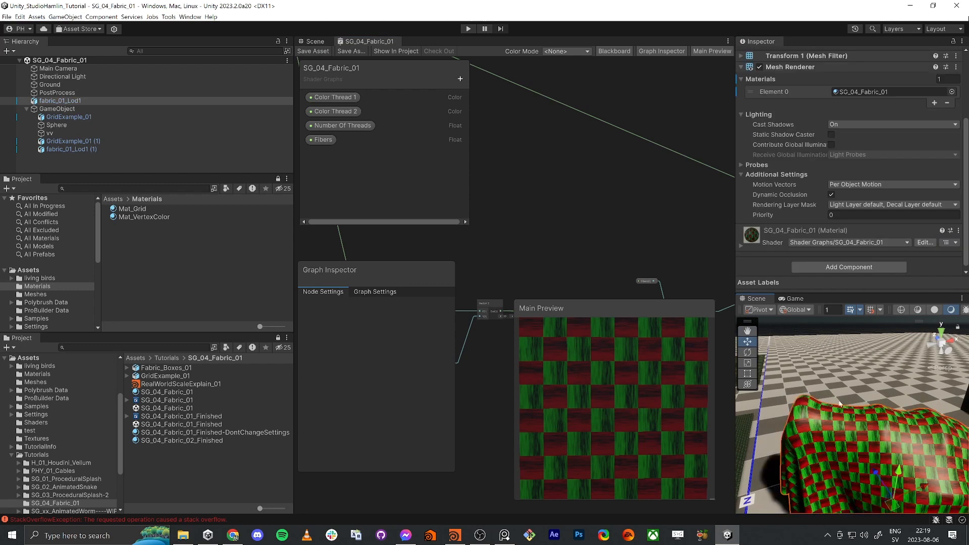
{"action": "scroll", "coordinate": [789, 220], "scroll_direction": "down", "scroll_amount": 1}
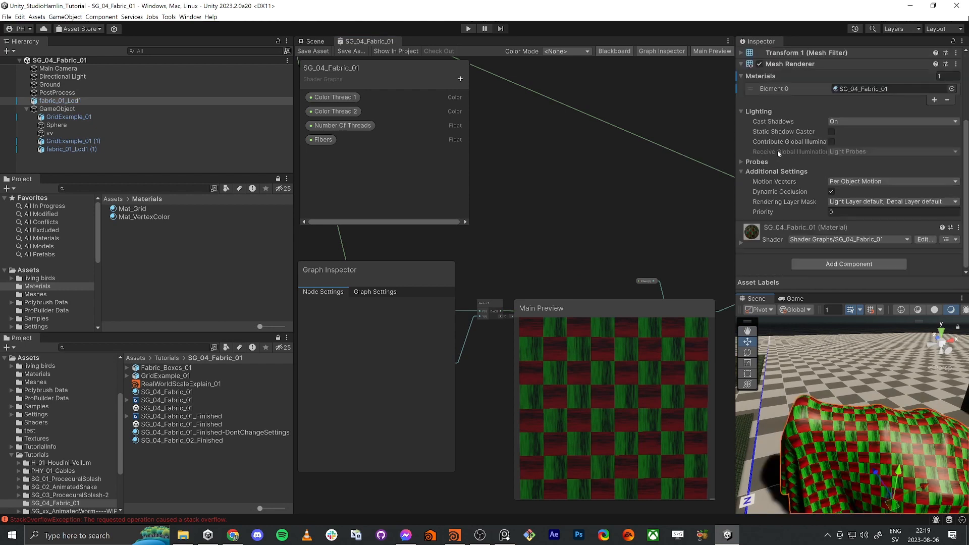
{"action": "left_click", "coordinate": [742, 242]}
{"action": "scroll", "coordinate": [763, 238], "scroll_direction": "down", "scroll_amount": 7}
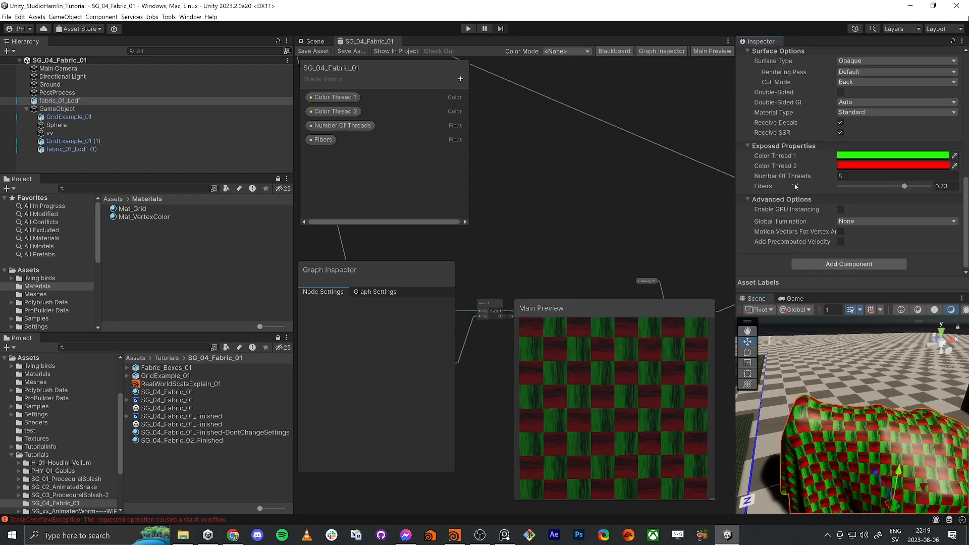
{"action": "left_click_drag", "start_coordinate": [904, 187], "coordinate": [874, 193]}
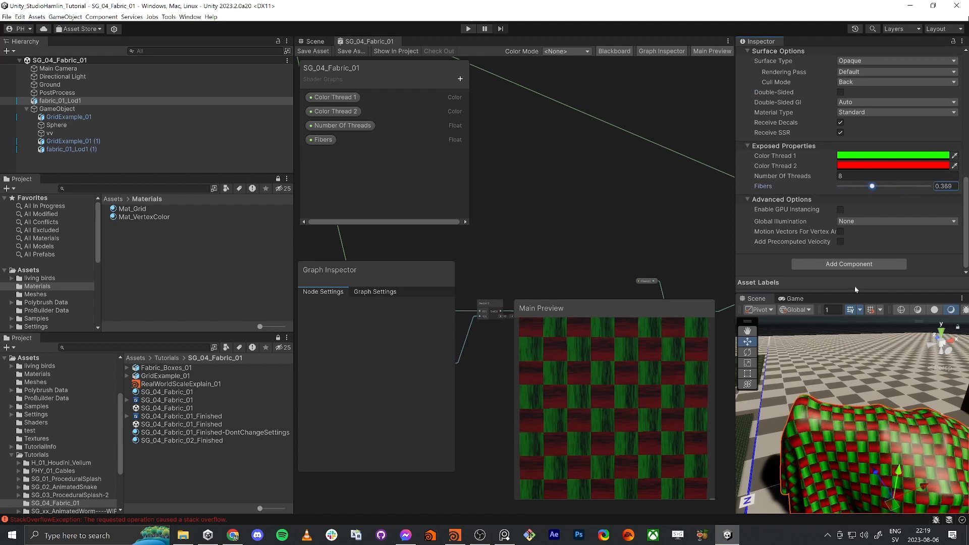
{"action": "right_click_drag", "start_coordinate": [830, 422], "coordinate": [848, 452]}
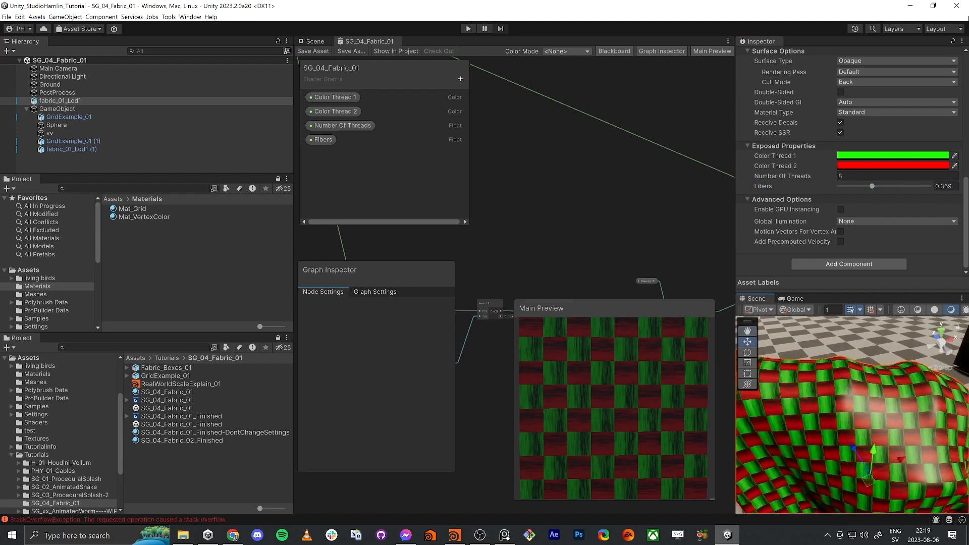
{"action": "left_click", "coordinate": [553, 244]}
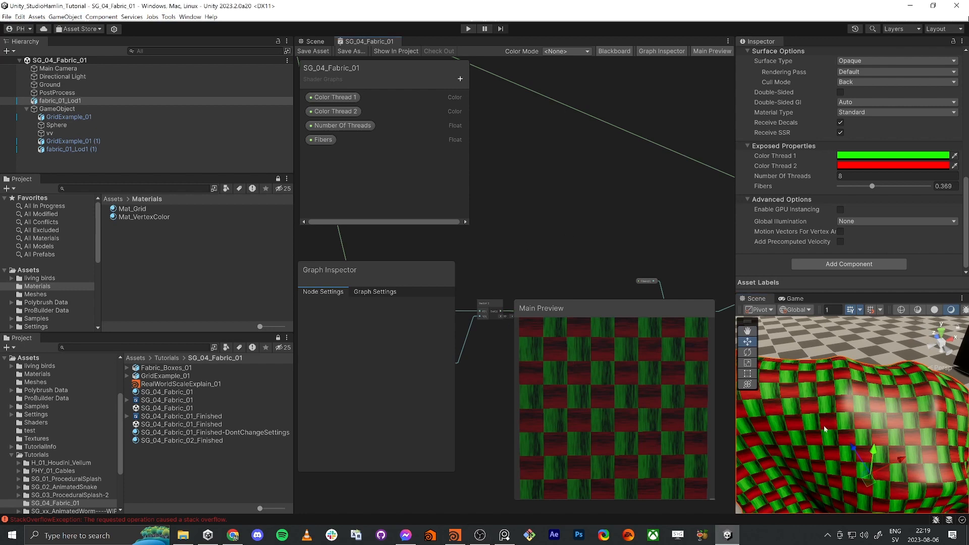
Examine the thread fibers up close on the cloth and at different zoom levels in the shader graph's main preview.
{"action": "right_click_drag", "start_coordinate": [824, 429], "coordinate": [805, 418]}
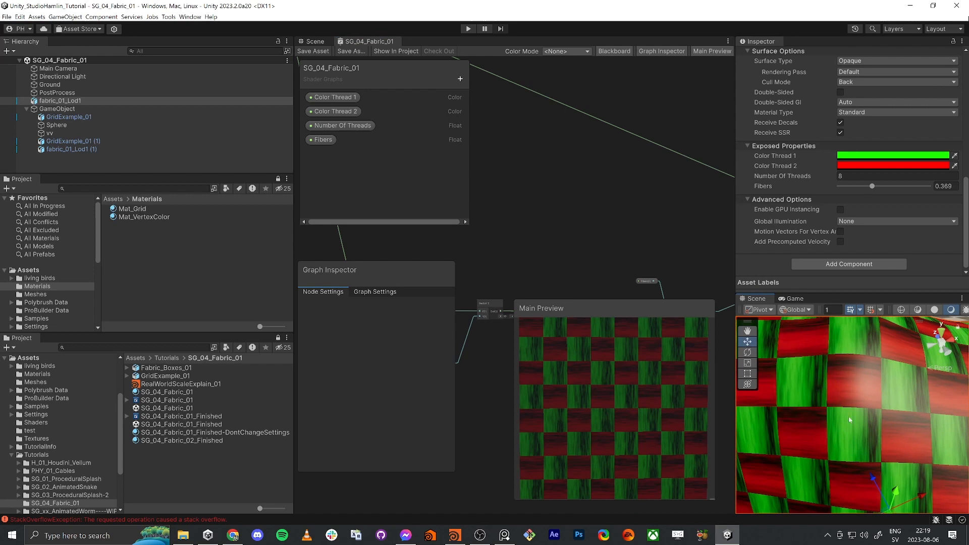
{"action": "scroll", "coordinate": [601, 241], "scroll_direction": "down", "scroll_amount": 3}
{"action": "middle_click_drag", "start_coordinate": [511, 144], "coordinate": [564, 223]}
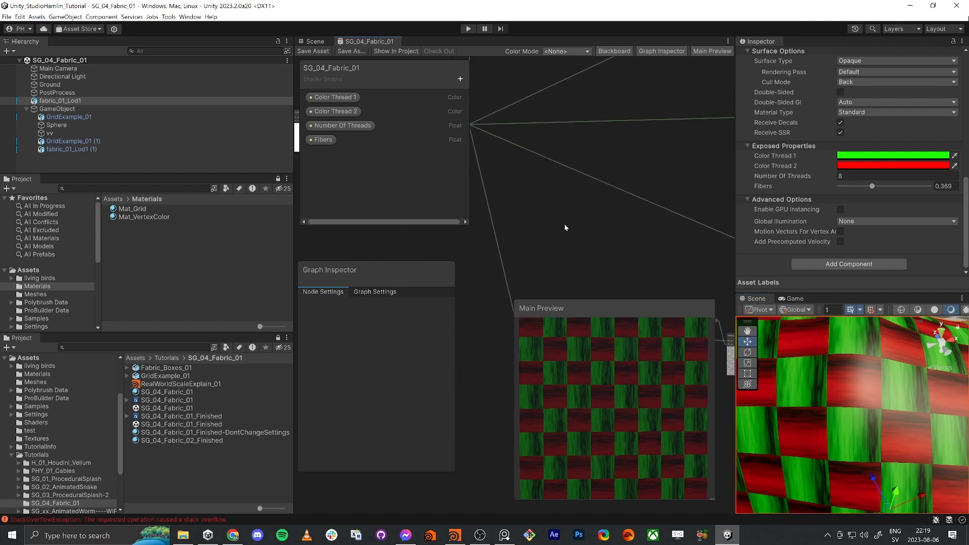
{"action": "key", "text": "shift+space"}
{"action": "scroll", "coordinate": [848, 394], "scroll_direction": "up", "scroll_amount": 4}
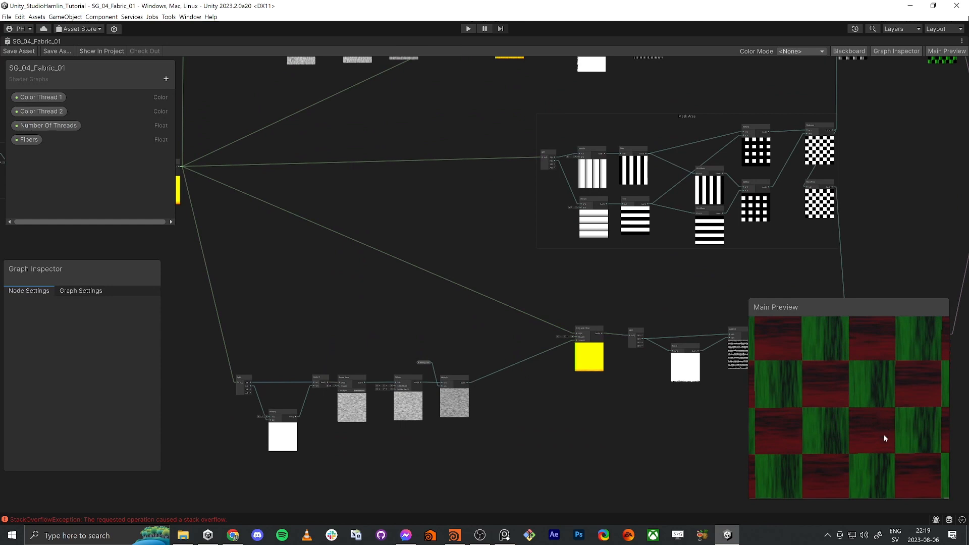
{"action": "scroll", "coordinate": [879, 434], "scroll_direction": "down", "scroll_amount": 4}
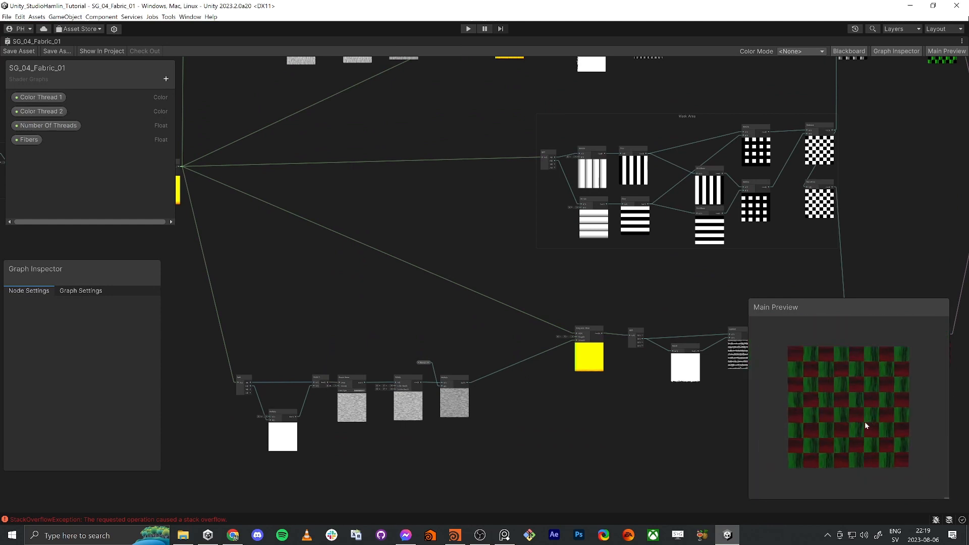
Set the Out Min Max X to -1 on the Remap node of the vertical-fiber noise chain and check the main preview.
{"action": "scroll", "coordinate": [500, 328], "scroll_direction": "up", "scroll_amount": 6}
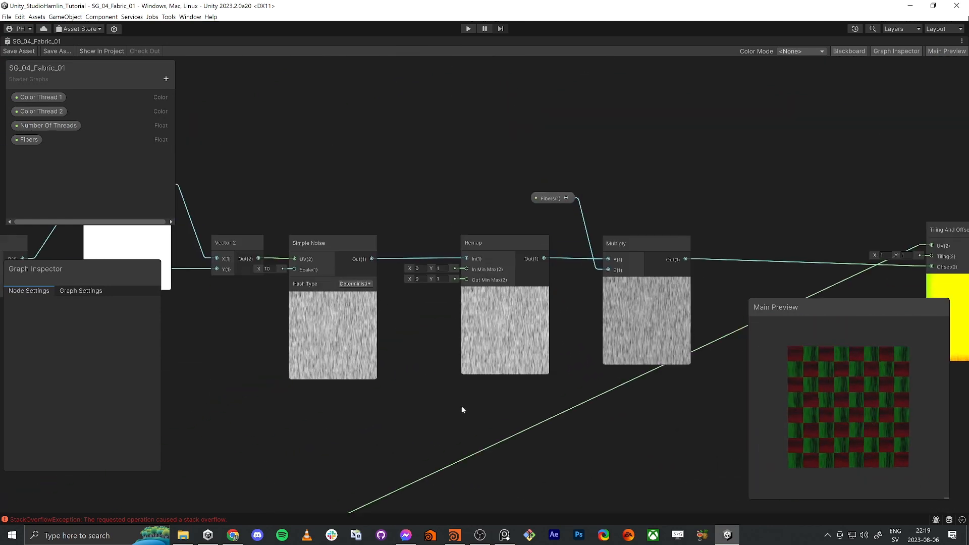
{"action": "scroll", "coordinate": [485, 313], "scroll_direction": "up", "scroll_amount": 4}
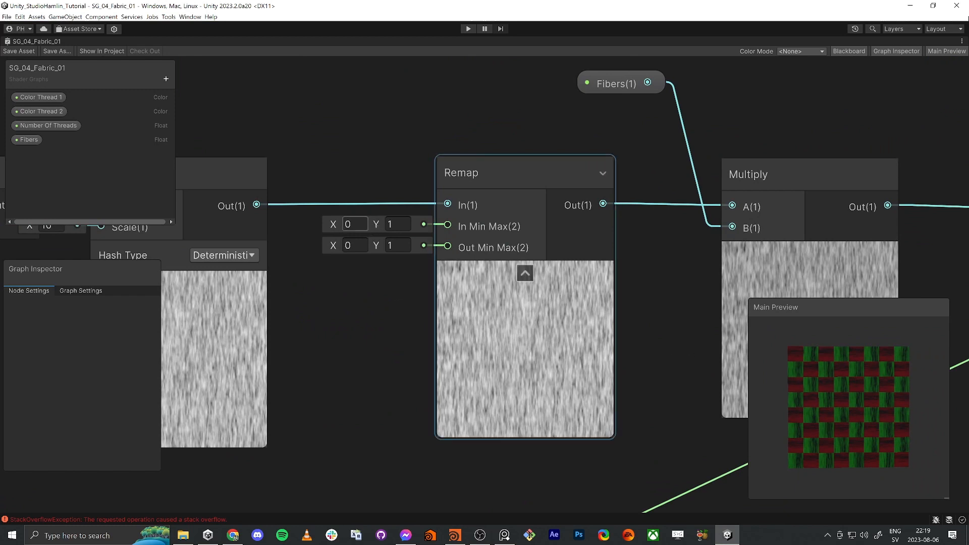
{"action": "middle_click_drag", "start_coordinate": [444, 167], "coordinate": [527, 186]}
{"action": "scroll", "coordinate": [528, 186], "scroll_direction": "down", "scroll_amount": 1}
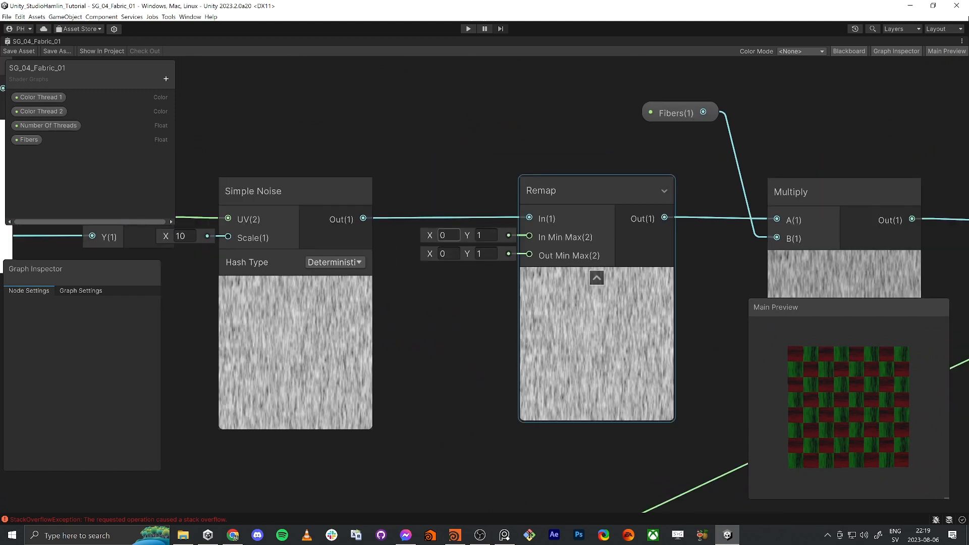
{"action": "left_click", "coordinate": [444, 235]}
{"action": "left_click", "coordinate": [482, 235]}
{"action": "left_click", "coordinate": [444, 254]}
{"action": "type", "text": "-1"}
{"action": "key", "text": "Tab"}
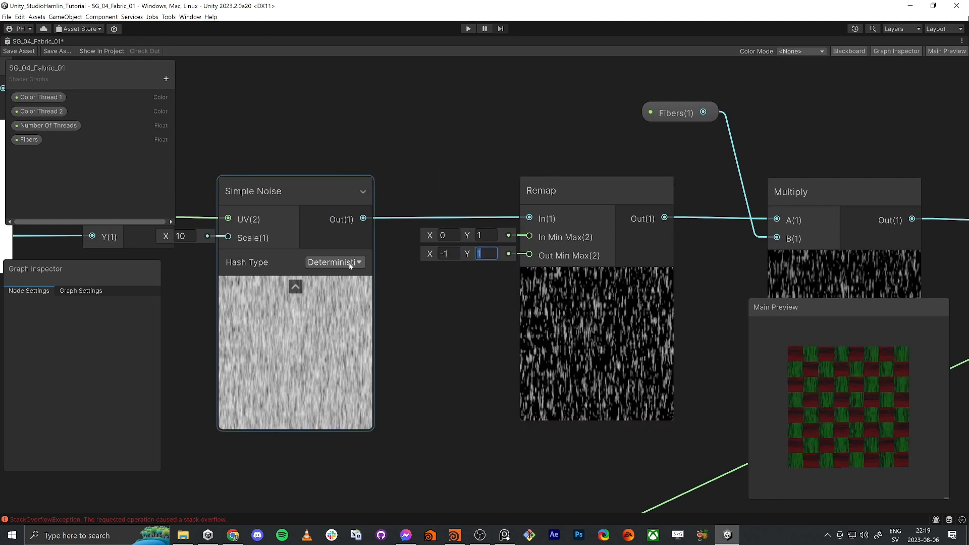
{"action": "middle_click_drag", "start_coordinate": [456, 335], "coordinate": [431, 294]}
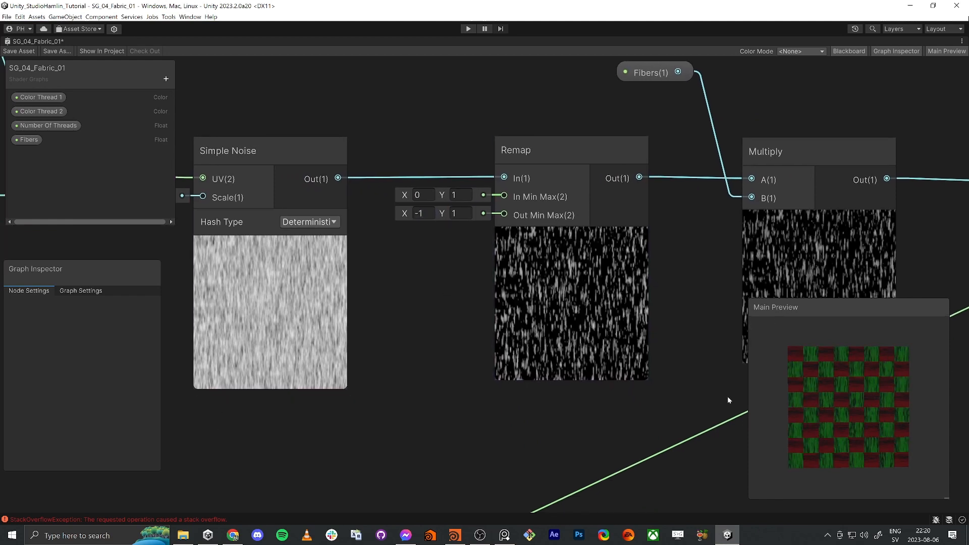
{"action": "scroll", "coordinate": [844, 390], "scroll_direction": "up", "scroll_amount": 4}
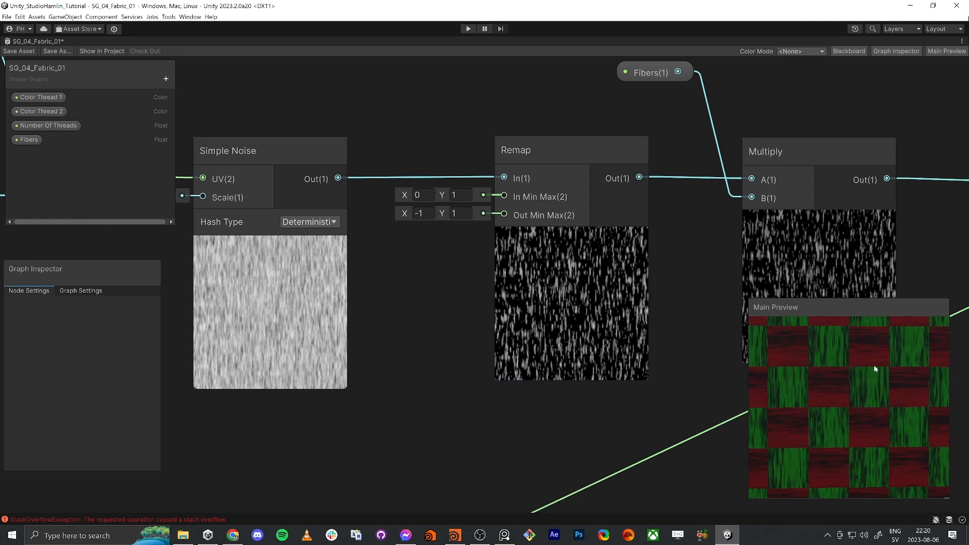
Set the Out Min Max X to -1 on the Remap node of the horizontal-fiber noise chain and check the main preview.
{"action": "middle_click_drag", "start_coordinate": [492, 395], "coordinate": [561, 271]}
{"action": "scroll", "coordinate": [433, 253], "scroll_direction": "down", "scroll_amount": 6}
{"action": "scroll", "coordinate": [561, 270], "scroll_direction": "down", "scroll_amount": 1}
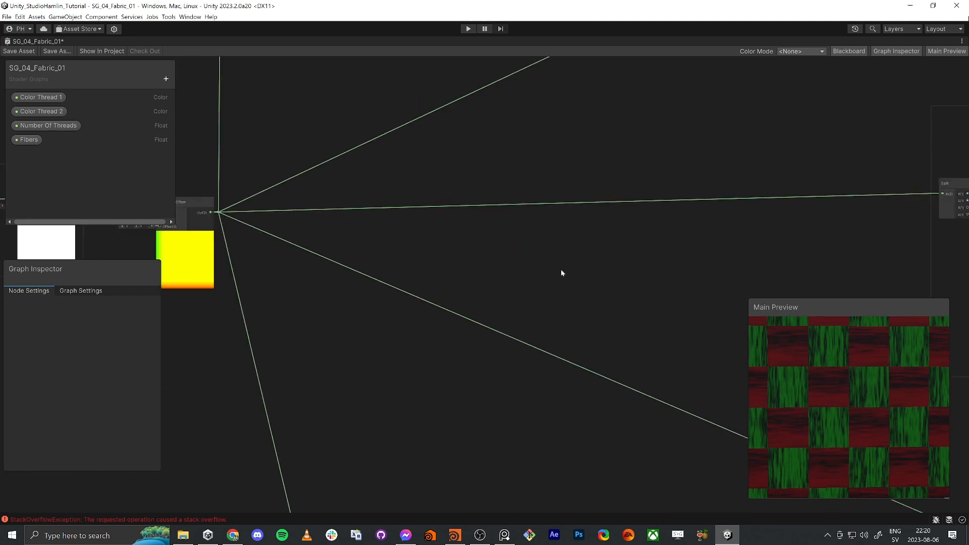
{"action": "middle_click_drag", "start_coordinate": [525, 462], "coordinate": [531, 66]}
{"action": "scroll", "coordinate": [623, 285], "scroll_direction": "up", "scroll_amount": 2}
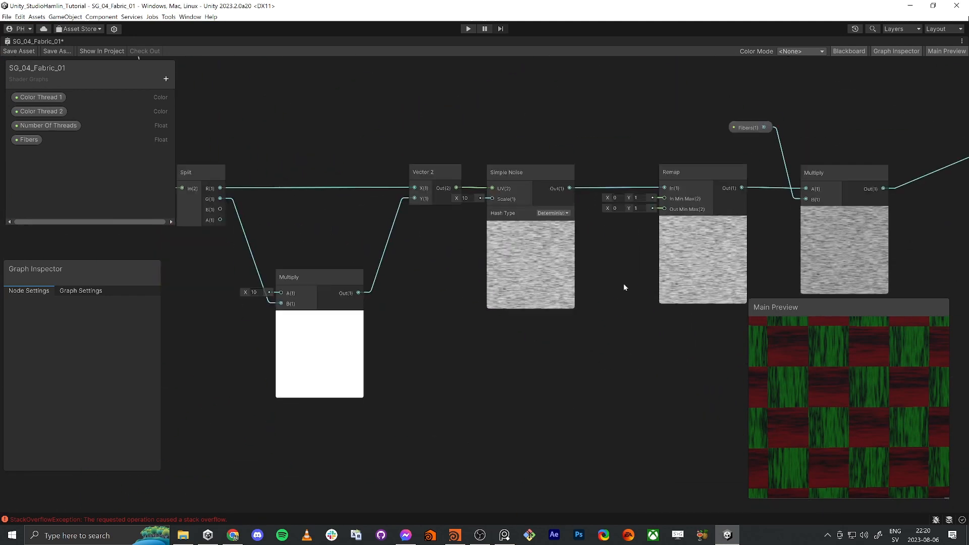
{"action": "middle_click_drag", "start_coordinate": [623, 286], "coordinate": [567, 375]}
{"action": "scroll", "coordinate": [568, 374], "scroll_direction": "up", "scroll_amount": 4}
{"action": "type", "text": "-1"}
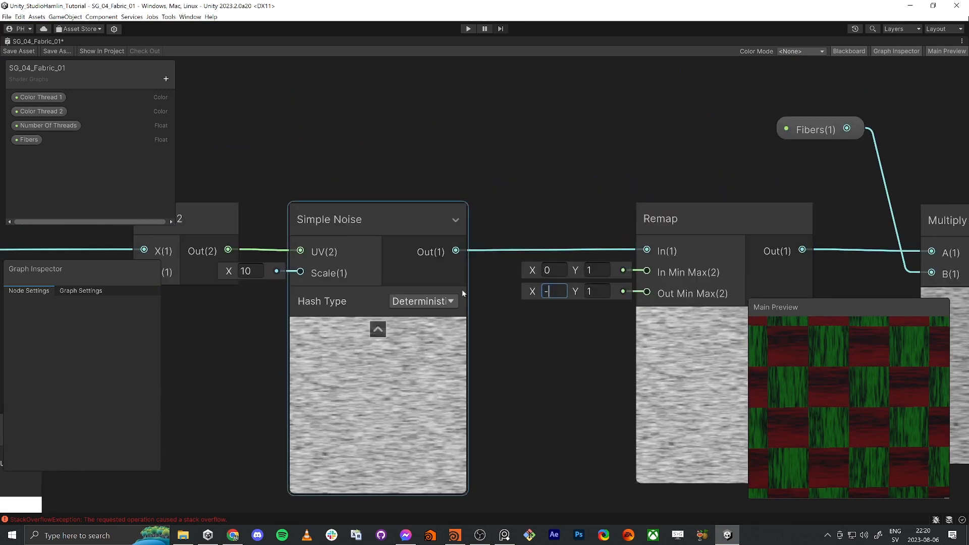
{"action": "key", "text": "Tab"}
{"action": "left_click", "coordinate": [540, 395]}
{"action": "scroll", "coordinate": [901, 399], "scroll_direction": "down", "scroll_amount": 4}
{"action": "mouse_move", "coordinate": [901, 399]}
{"action": "left_mouse_down"}
{"action": "mouse_move", "coordinate": [848, 392]}
{"action": "mouse_move", "coordinate": [793, 406]}
{"action": "mouse_move", "coordinate": [849, 392]}
{"action": "mouse_move", "coordinate": [903, 398]}
{"action": "left_mouse_up"}
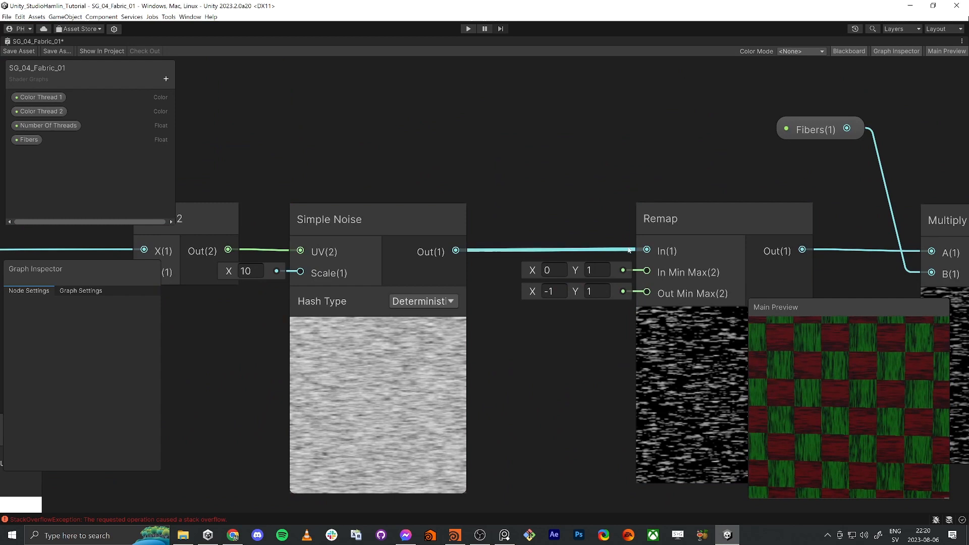
Restore the full editor layout, save the shader graph and view the updated cloth from farther away.
{"action": "key", "text": "shift+space"}
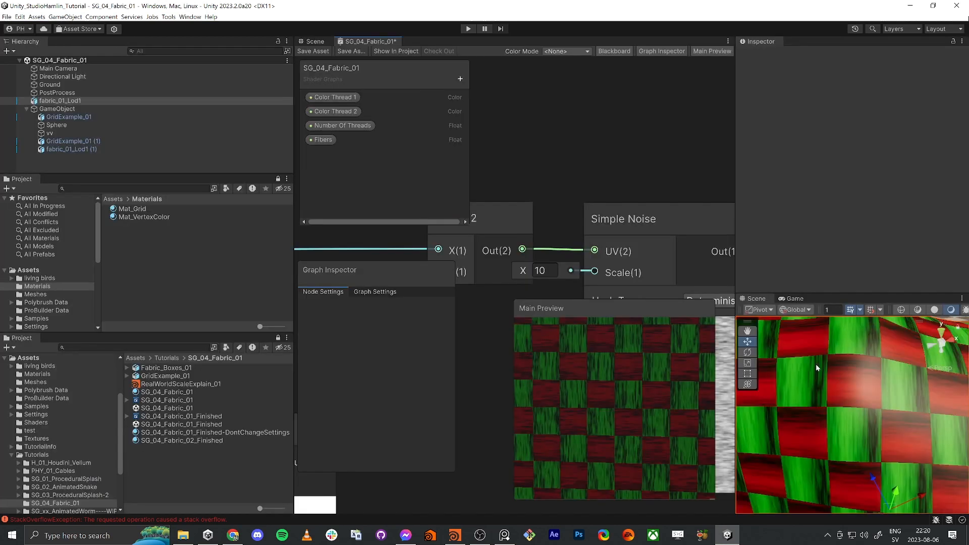
{"action": "key", "text": "s"}
{"action": "right_click_drag", "start_coordinate": [818, 368], "coordinate": [787, 402]}
{"action": "key", "text": "w"}
{"action": "left_click", "coordinate": [328, 53]}
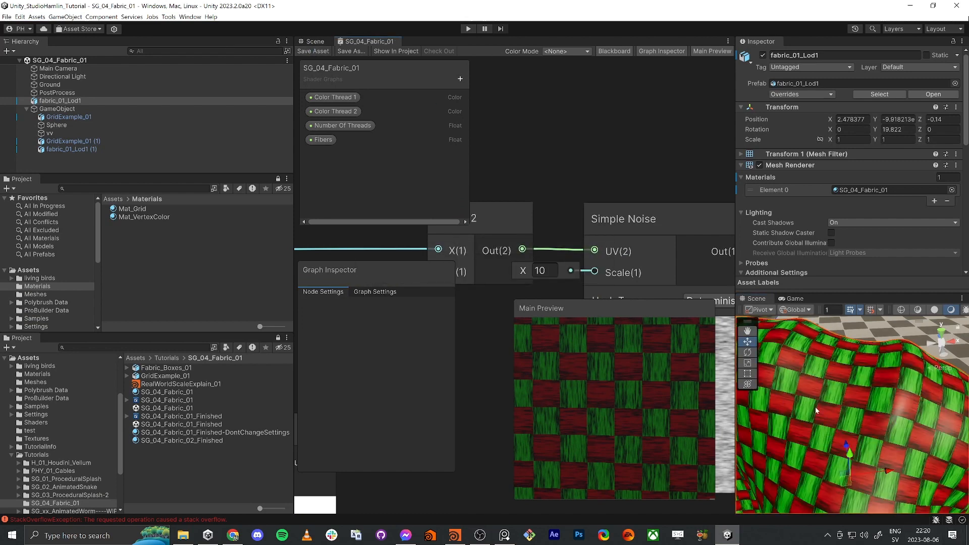
Change the fabric material's Color Thread 1 to a muted green and Color Thread 2 to a darker, desaturated bluish green.
{"action": "scroll", "coordinate": [789, 205], "scroll_direction": "down", "scroll_amount": 10}
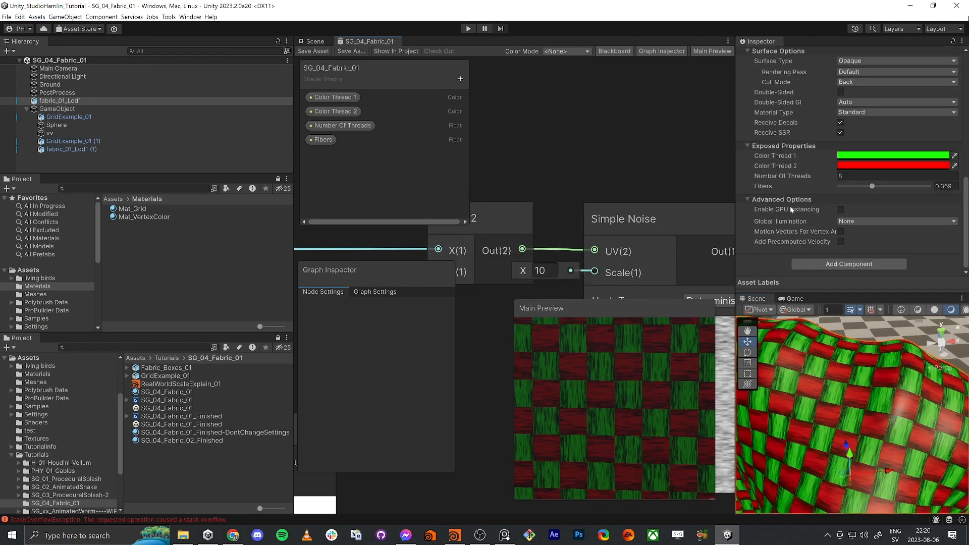
{"action": "left_click", "coordinate": [906, 209]}
{"action": "left_click_drag", "start_coordinate": [912, 275], "coordinate": [905, 286]}
{"action": "left_click", "coordinate": [959, 204]}
{"action": "left_click", "coordinate": [906, 220]}
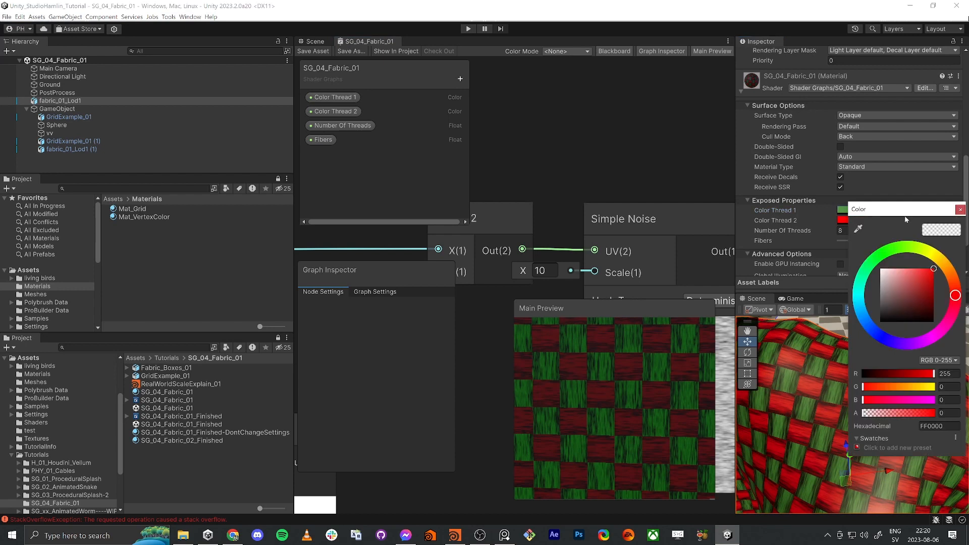
{"action": "left_click_drag", "start_coordinate": [891, 253], "coordinate": [890, 250]}
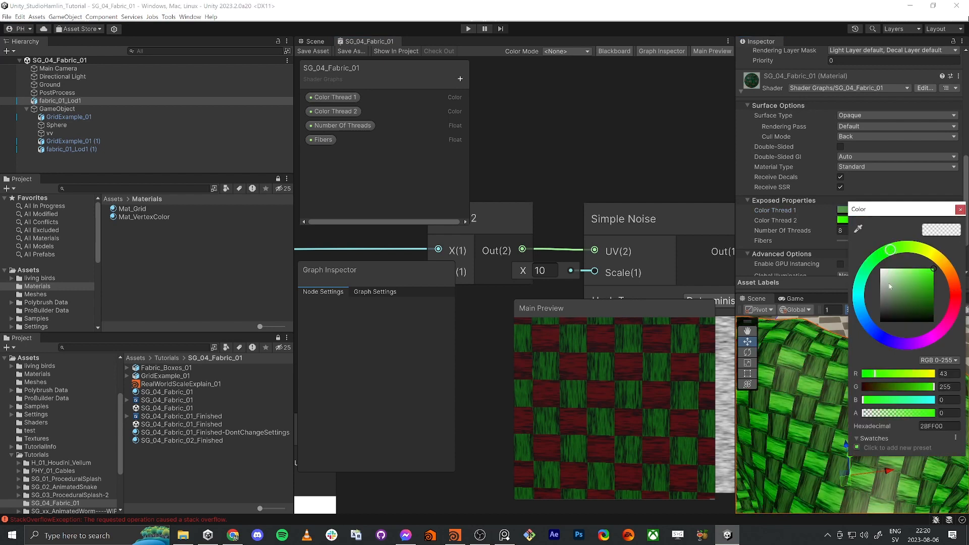
{"action": "mouse_move", "coordinate": [916, 288]}
{"action": "left_mouse_down"}
{"action": "mouse_move", "coordinate": [909, 303]}
{"action": "mouse_move", "coordinate": [927, 307]}
{"action": "mouse_move", "coordinate": [912, 297]}
{"action": "mouse_move", "coordinate": [927, 297]}
{"action": "mouse_move", "coordinate": [911, 296]}
{"action": "left_mouse_up"}
{"action": "mouse_move", "coordinate": [890, 250]}
{"action": "left_mouse_down"}
{"action": "mouse_move", "coordinate": [905, 247]}
{"action": "mouse_move", "coordinate": [871, 262]}
{"action": "left_mouse_up"}
{"action": "left_click_drag", "start_coordinate": [911, 306], "coordinate": [896, 302]}
{"action": "left_click", "coordinate": [960, 209]}
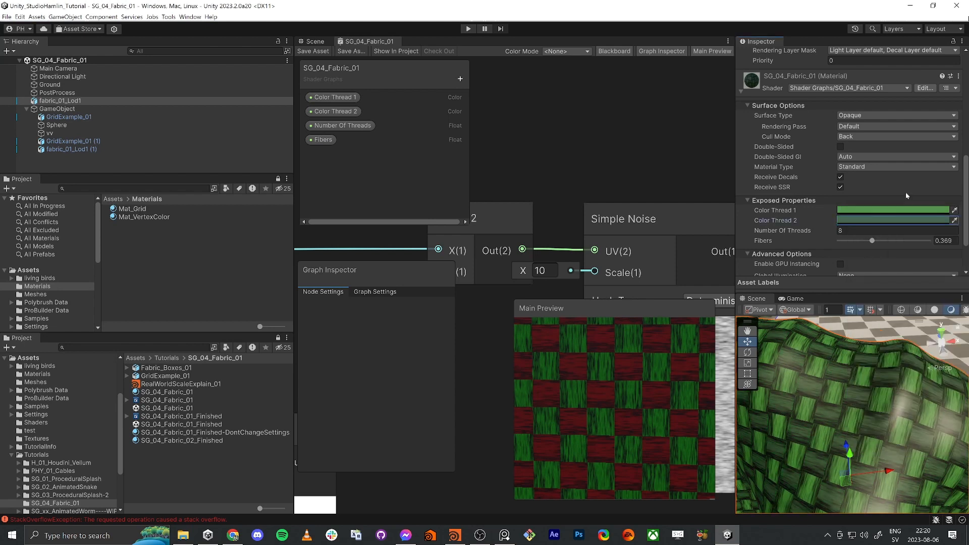
Desaturate Color Thread 1 on the fabric material to the grayish green 6B9A65.
{"action": "left_click", "coordinate": [901, 210]}
{"action": "left_click_drag", "start_coordinate": [904, 284], "coordinate": [898, 281]}
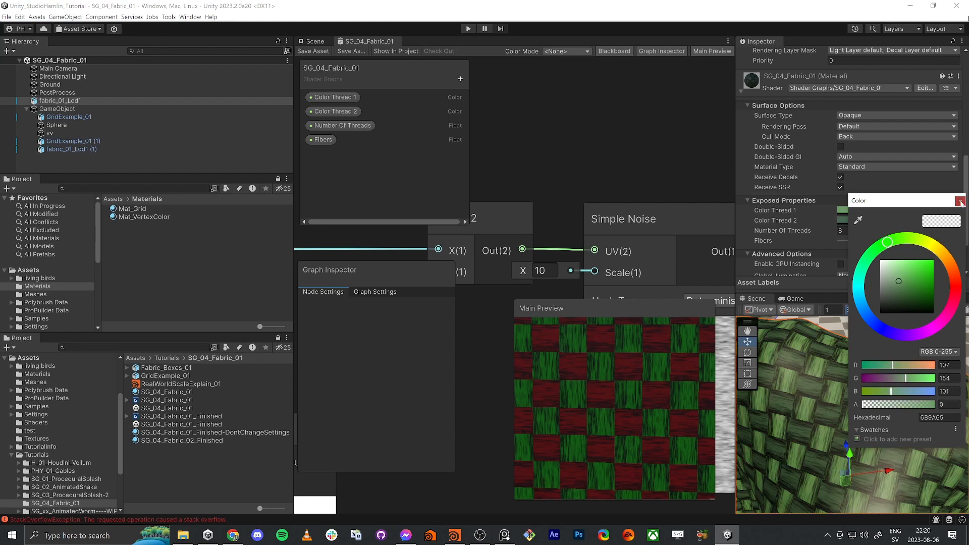
{"action": "left_click", "coordinate": [959, 207]}
{"action": "left_click", "coordinate": [566, 51]}
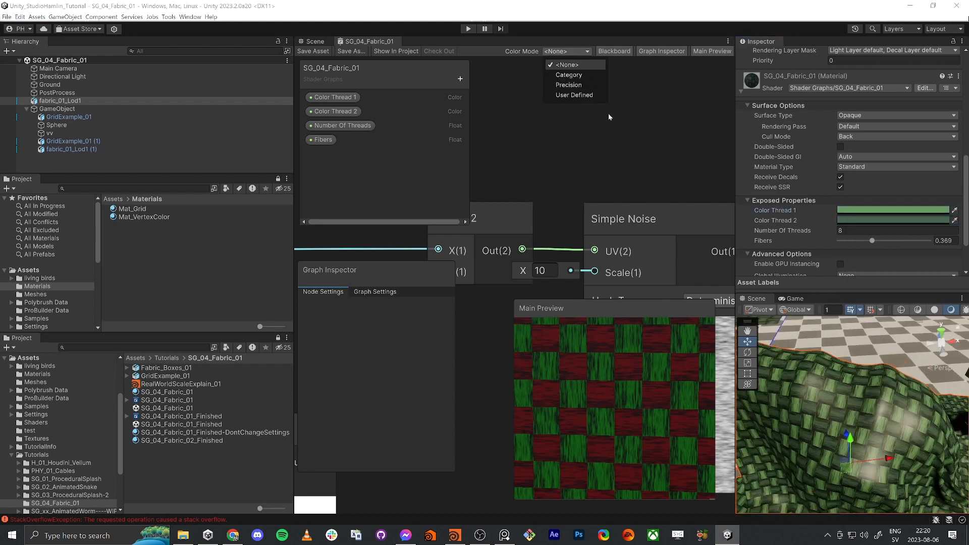
{"action": "left_click", "coordinate": [616, 126]}
Raise the material's Number Of Threads to 32.1 and inspect the finer weave on the cloth.
{"action": "right_click_drag", "start_coordinate": [830, 400], "coordinate": [814, 371]}
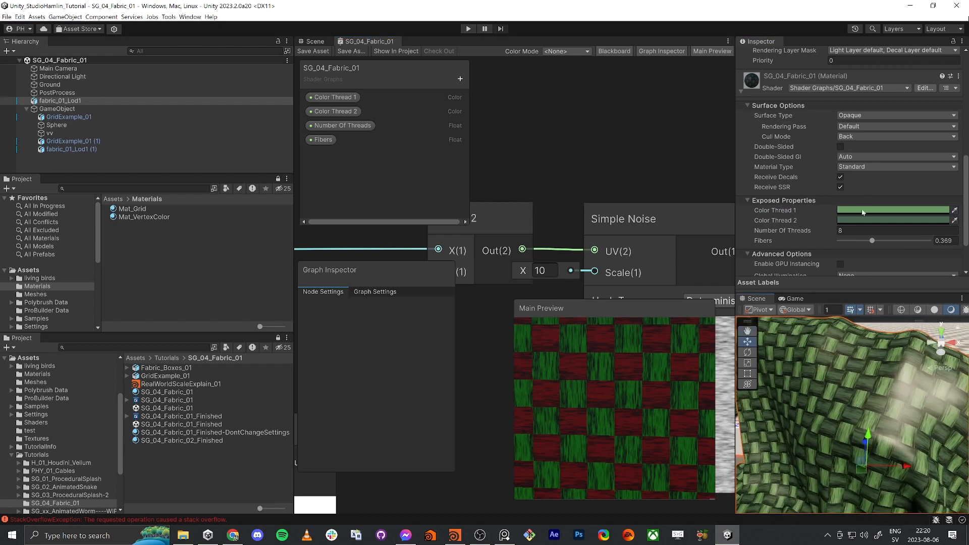
{"action": "left_click_drag", "start_coordinate": [810, 235], "coordinate": [907, 231]}
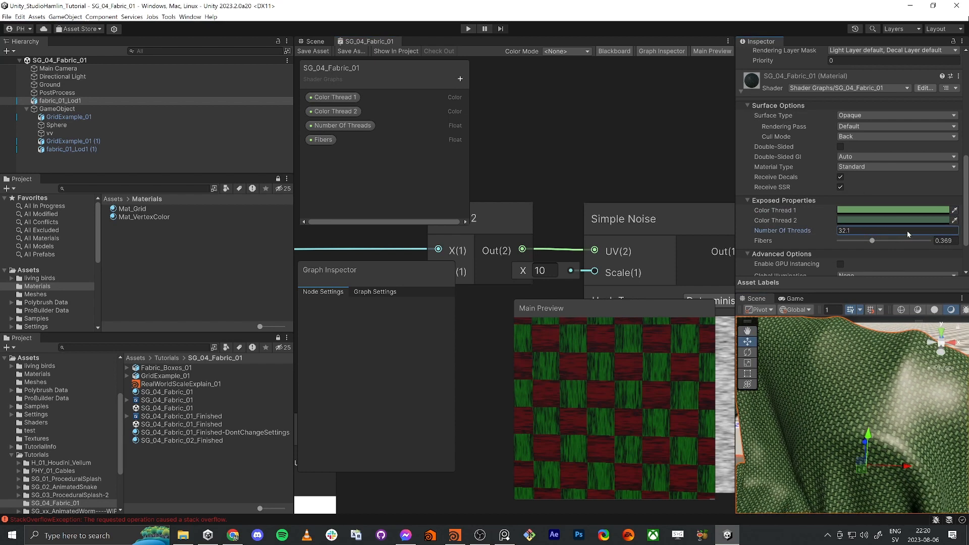
{"action": "mouse_move", "coordinate": [858, 444]}
{"action": "right_mouse_down"}
{"action": "mouse_move", "coordinate": [859, 436]}
{"action": "mouse_move", "coordinate": [840, 466]}
{"action": "mouse_move", "coordinate": [864, 451]}
{"action": "right_mouse_up"}
{"action": "key", "text": "w"}
{"action": "key", "text": "s"}
{"action": "key", "text": "q"}
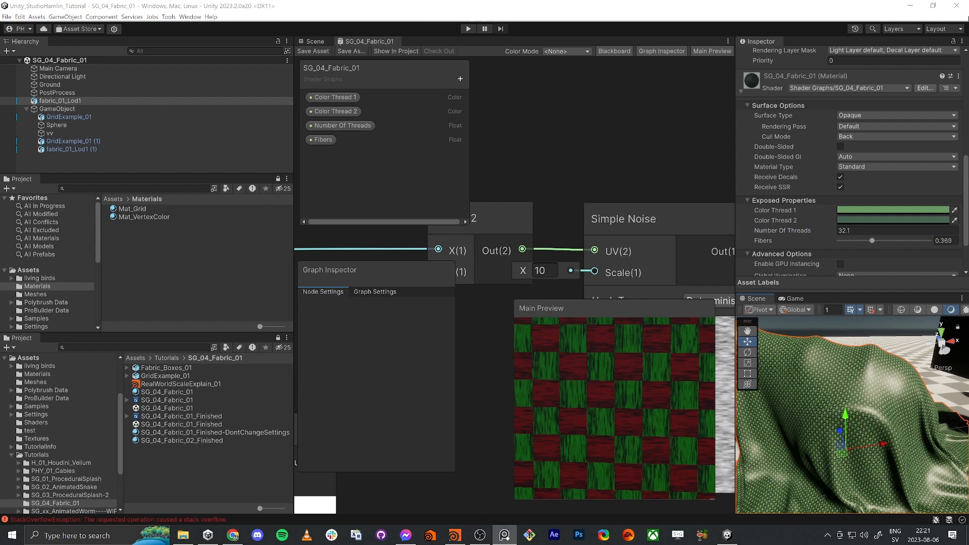
{"action": "right_click_drag", "start_coordinate": [843, 411], "coordinate": [812, 406]}
Maximize the Scene view, select the black-and-white vertex-colored cloth and compare its mask with the folds of the green fabric.
{"action": "key", "text": "shift+space"}
{"action": "right_click_drag", "start_coordinate": [492, 262], "coordinate": [481, 333]}
{"action": "key", "text": "s"}
{"action": "key", "text": "w"}
{"action": "key", "text": "e"}
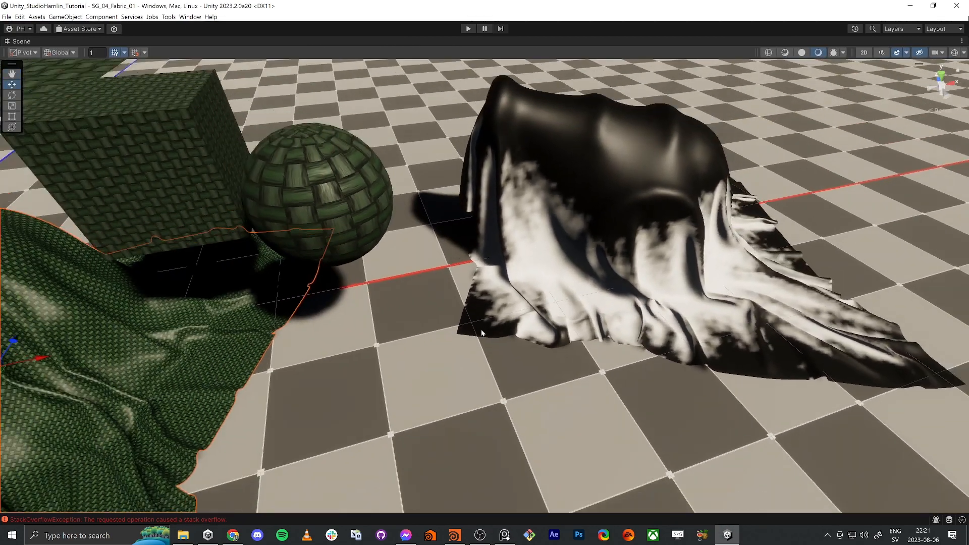
{"action": "scroll", "coordinate": [481, 333], "scroll_direction": "down", "scroll_amount": 1}
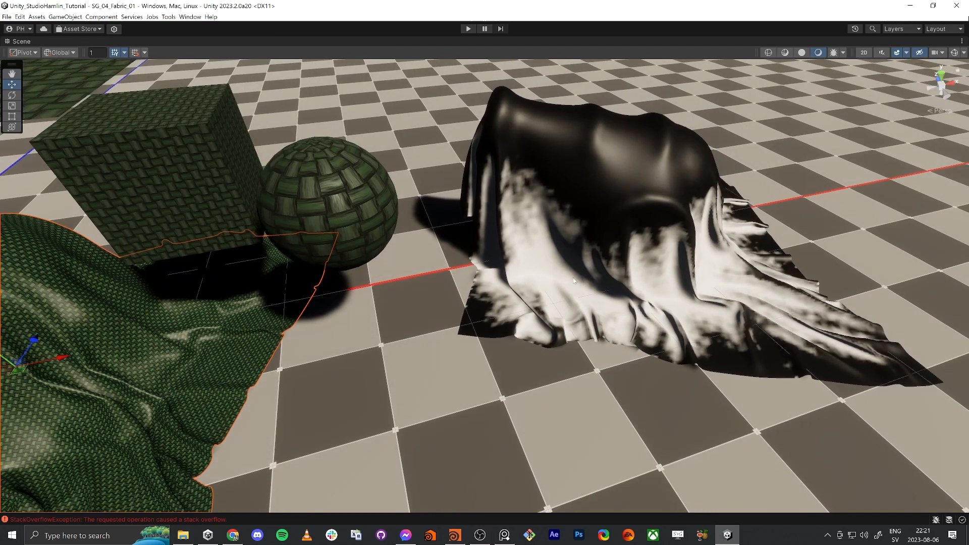
{"action": "left_click", "coordinate": [618, 253]}
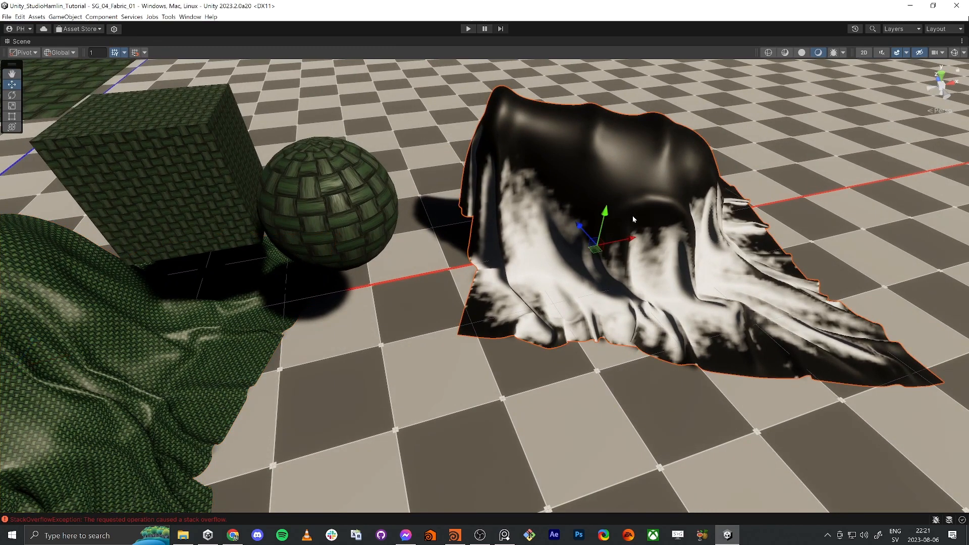
{"action": "right_click_drag", "start_coordinate": [667, 220], "coordinate": [667, 238]}
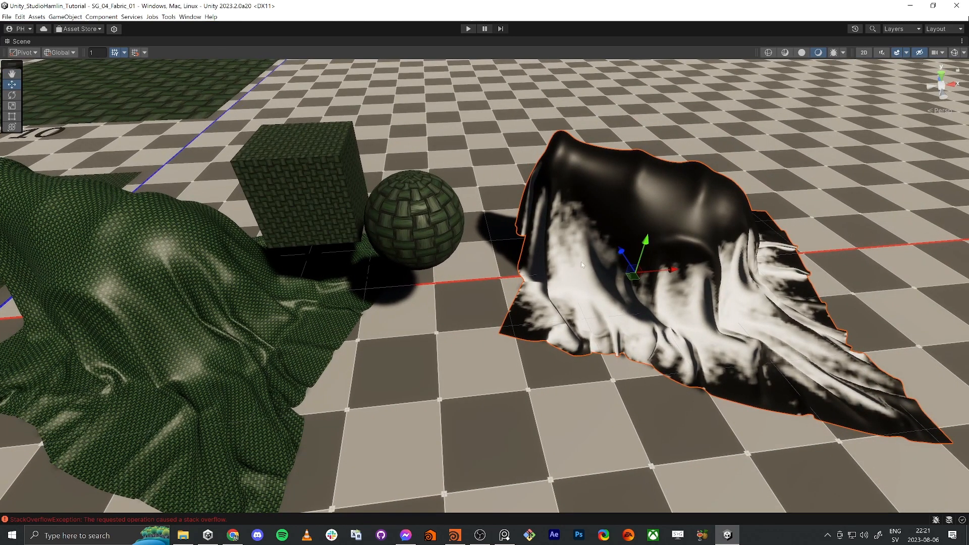
{"action": "right_click_drag", "start_coordinate": [580, 261], "coordinate": [679, 248]}
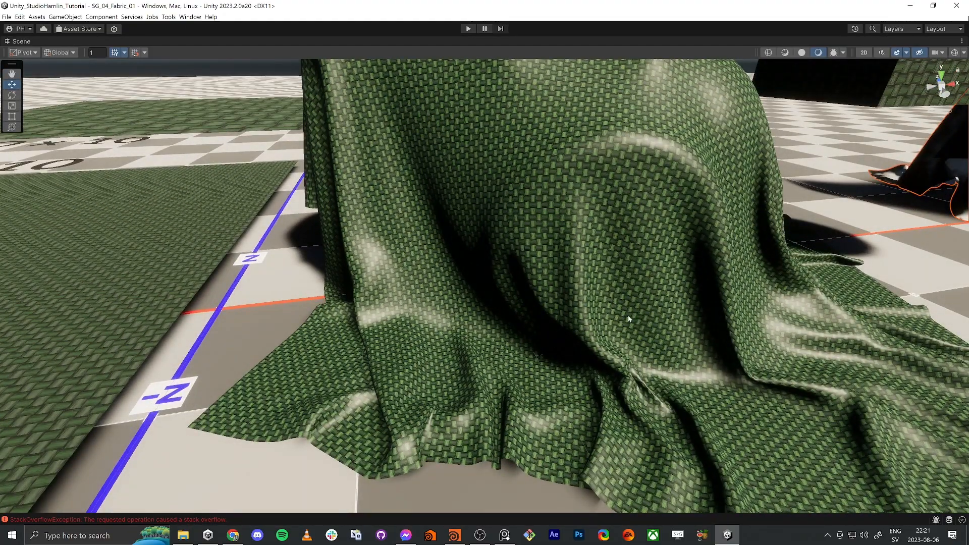
{"action": "key", "text": "shift+space"}
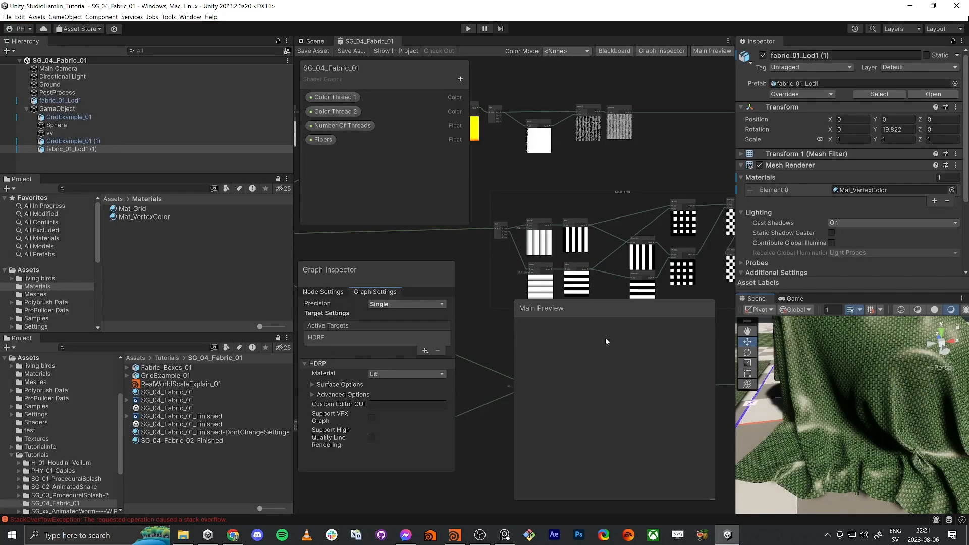
Maximize the shader graph and add a Vertex Color node below the node that combines both thread colors.
{"action": "key", "text": "shift+space"}
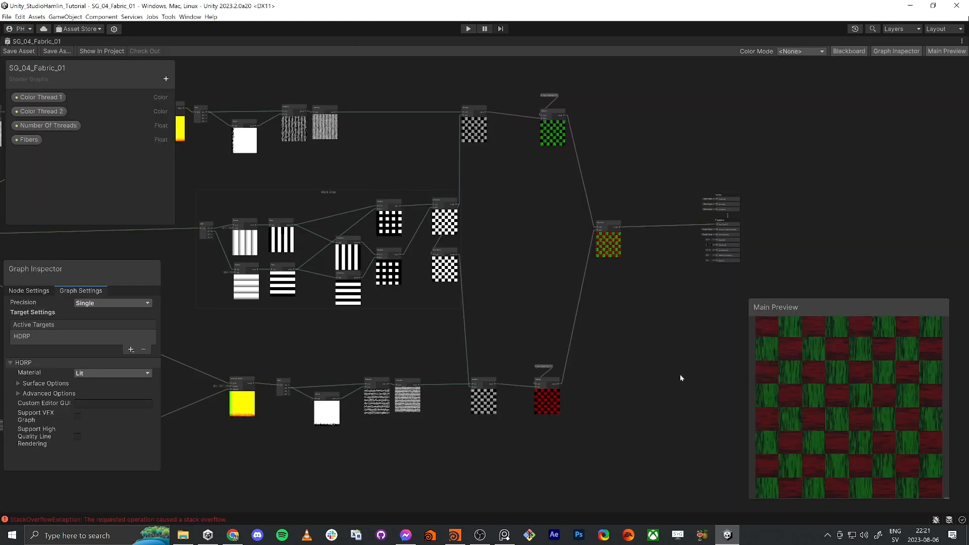
{"action": "scroll", "coordinate": [582, 356], "scroll_direction": "up", "scroll_amount": 2}
{"action": "scroll", "coordinate": [534, 297], "scroll_direction": "up", "scroll_amount": 5}
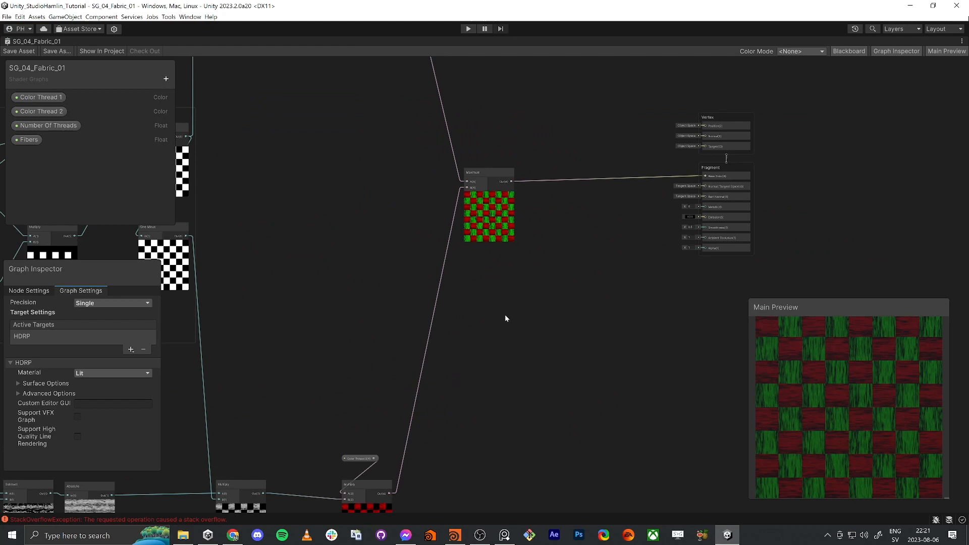
{"action": "key", "text": "space"}
{"action": "type", "text": "verte"}
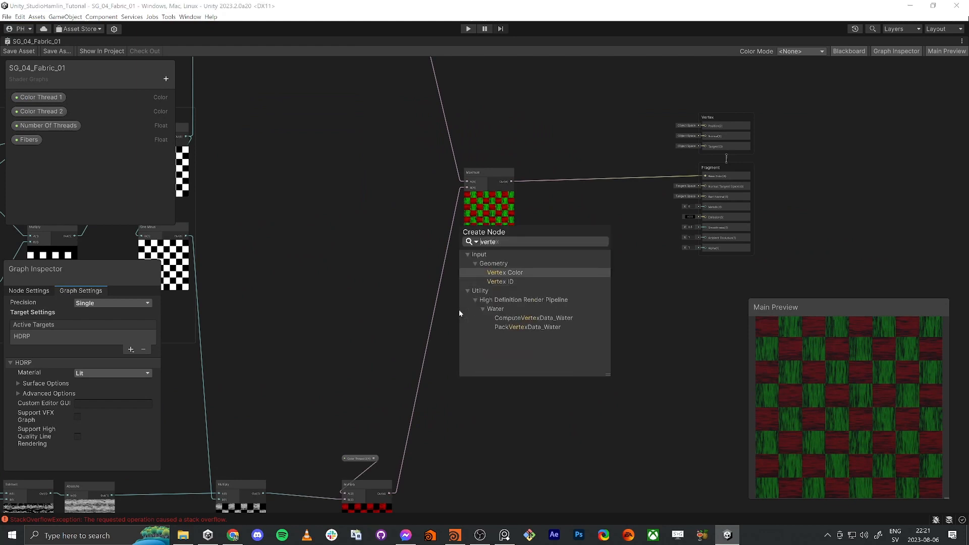
{"action": "key", "text": "Return"}
{"action": "scroll", "coordinate": [494, 305], "scroll_direction": "up", "scroll_amount": 4}
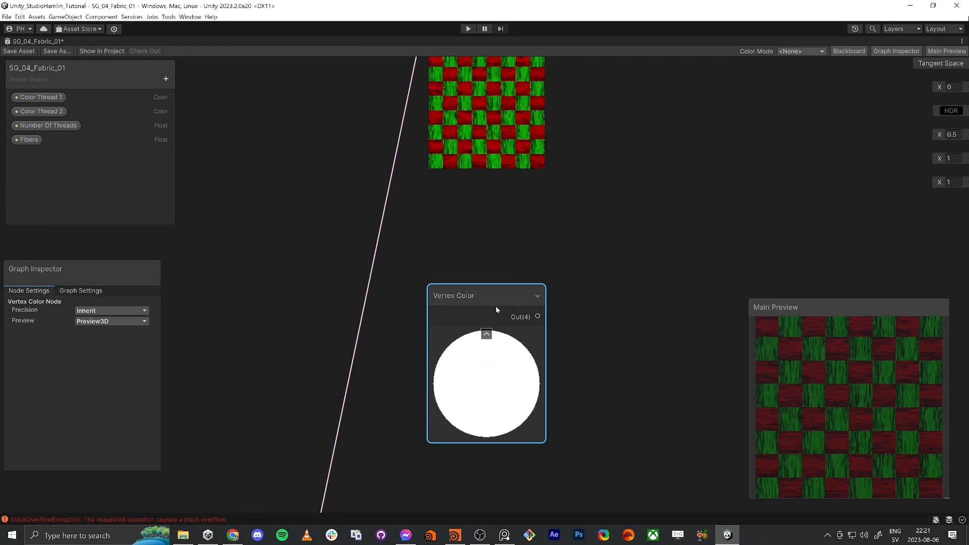
Add a Split node fed by the Vertex Color output and place the two nodes side by side.
{"action": "scroll", "coordinate": [503, 362], "scroll_direction": "up", "scroll_amount": 2}
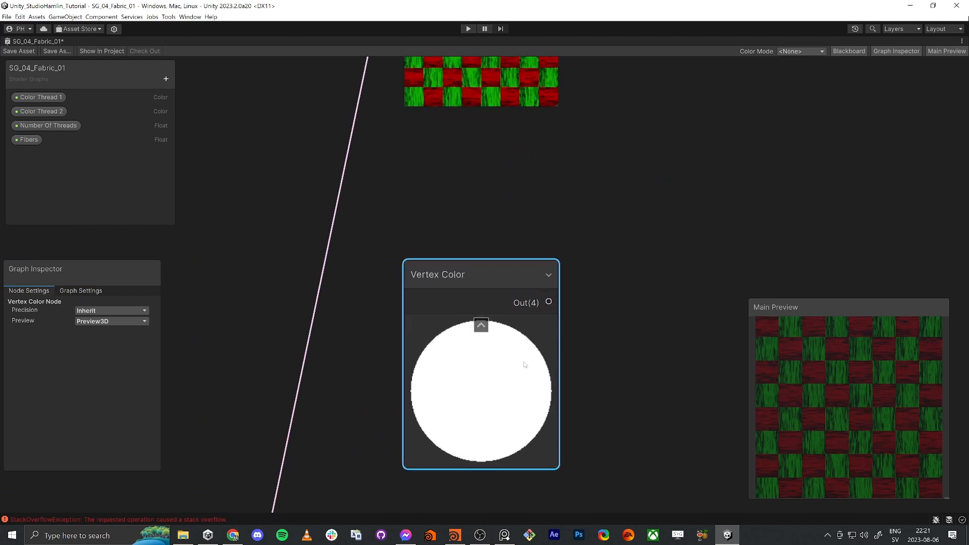
{"action": "key", "text": "alt+Tab"}
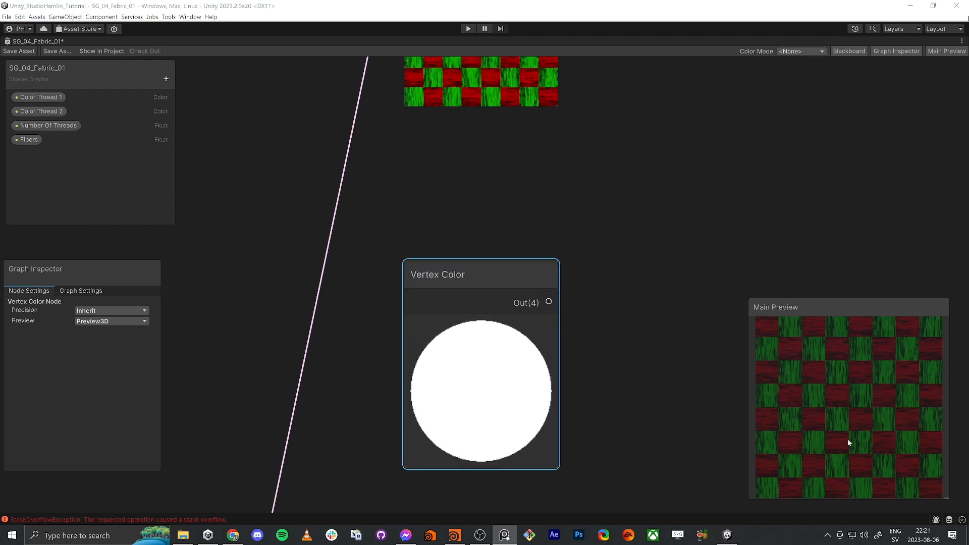
{"action": "left_click_drag", "start_coordinate": [548, 302], "coordinate": [598, 298]}
{"action": "type", "text": "split"}
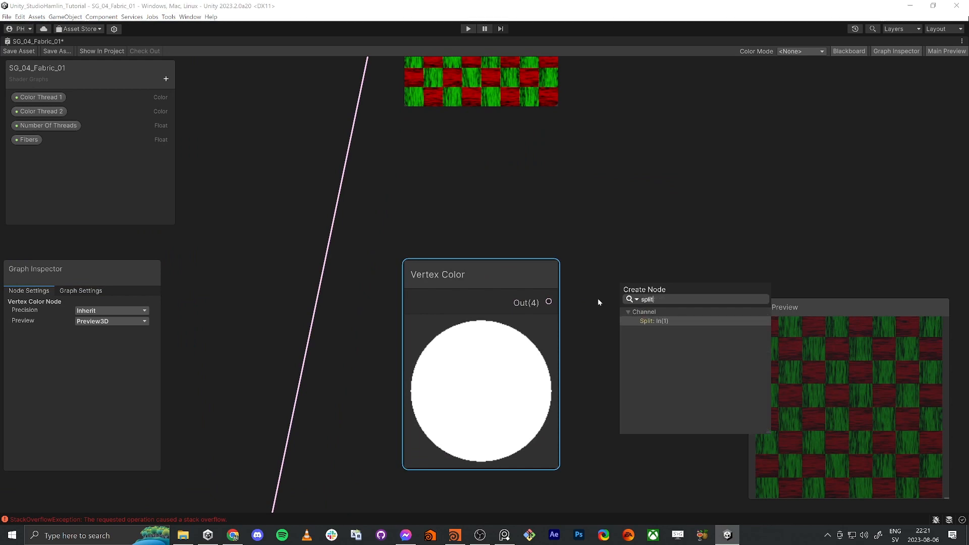
{"action": "key", "text": "Return"}
{"action": "left_click_drag", "start_coordinate": [636, 267], "coordinate": [588, 271]}
{"action": "left_click_drag", "start_coordinate": [553, 286], "coordinate": [564, 291]}
{"action": "left_click", "coordinate": [552, 222]}
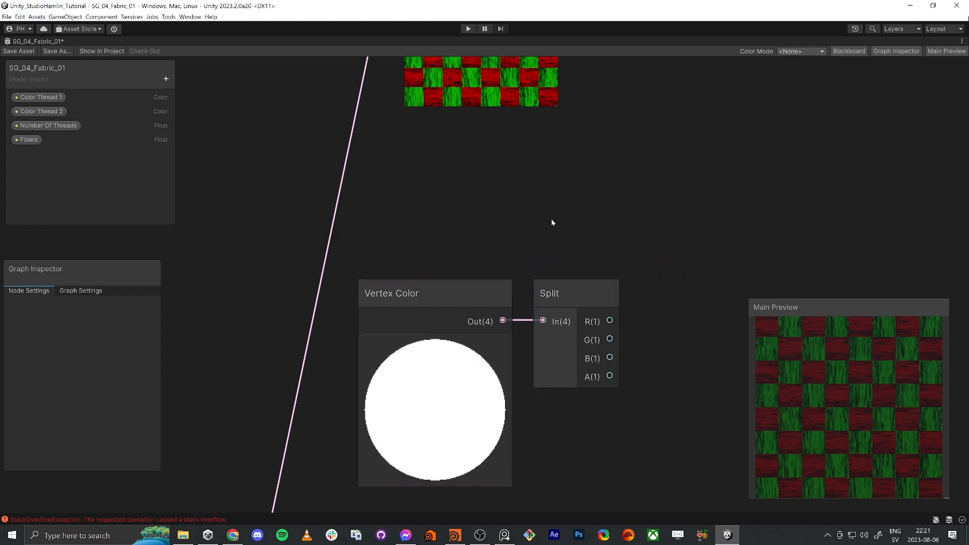
Create a Float property named Ambient Dust Amp and place its node above the Split node.
{"action": "left_click", "coordinate": [159, 77]}
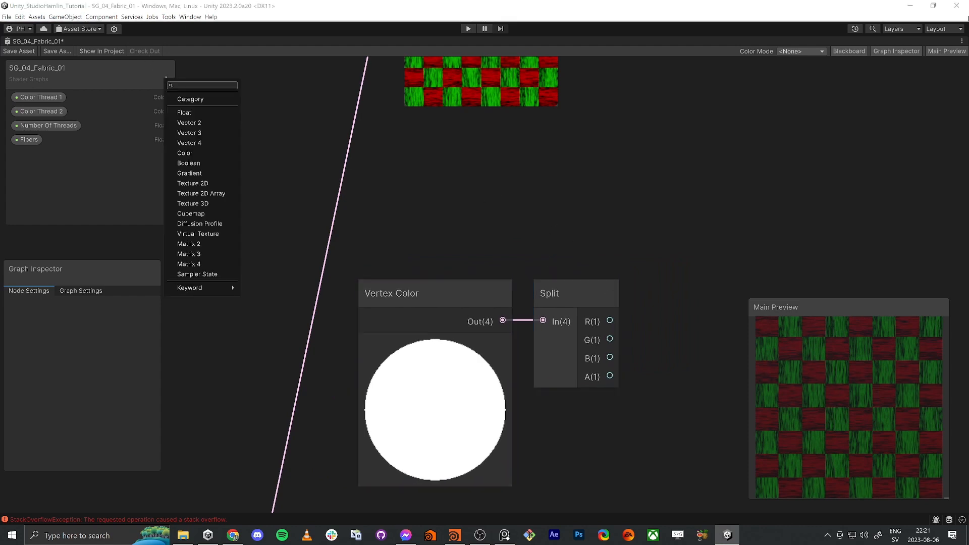
{"action": "left_click", "coordinate": [187, 113]}
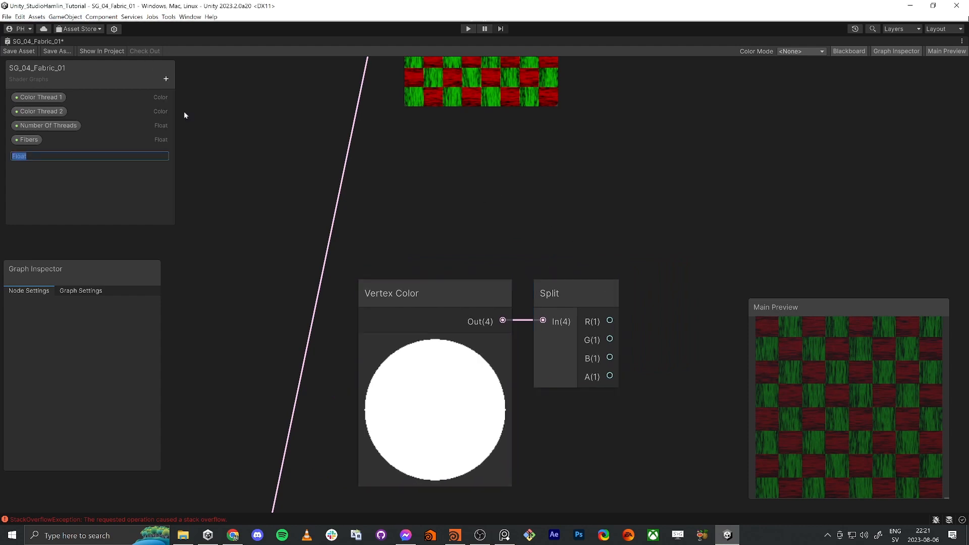
{"action": "type", "text": "Ambient "}
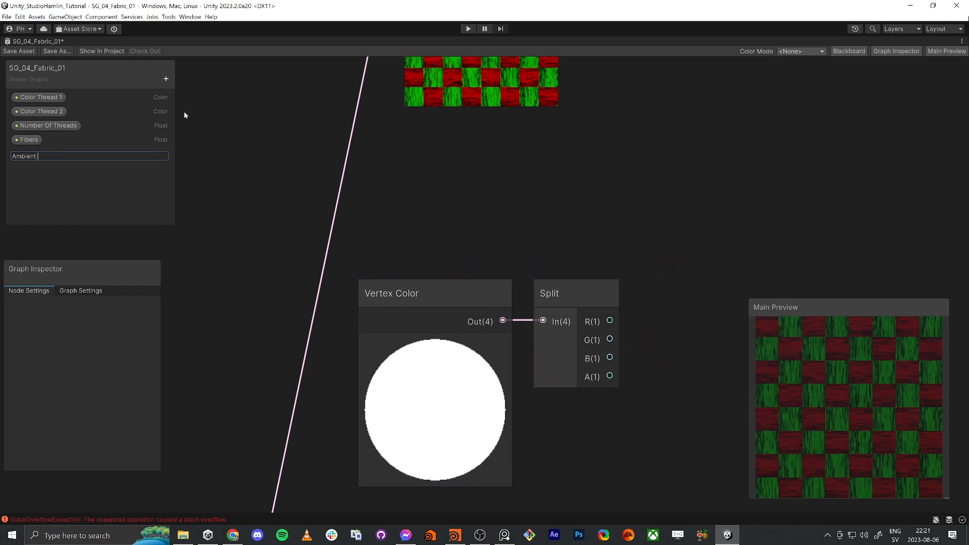
{"action": "type", "text": "Dust Amp"}
{"action": "key", "text": "Return"}
{"action": "left_click_drag", "start_coordinate": [45, 153], "coordinate": [563, 230]}
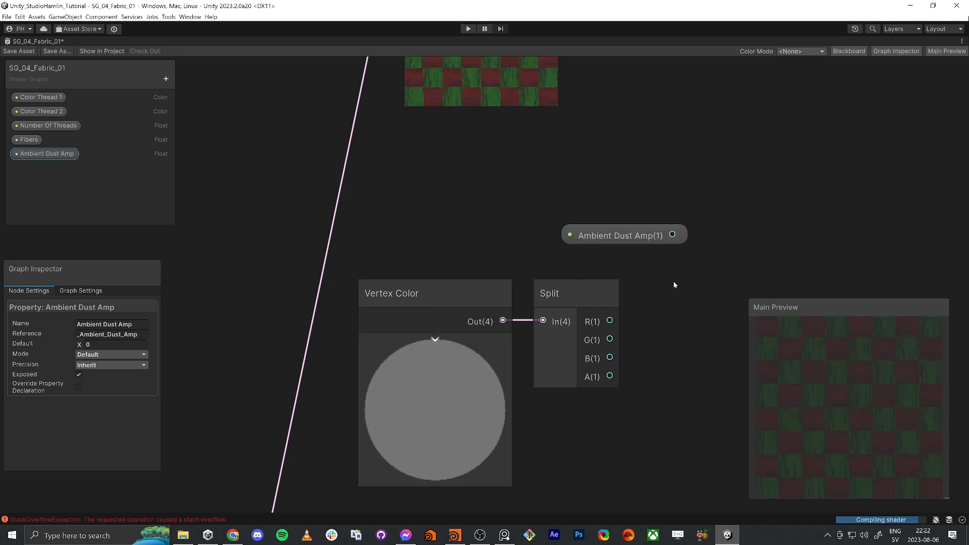
Add a Multiply node with Ambient Dust Amp connected to A and the Split's R output connected to B.
{"action": "middle_click_drag", "start_coordinate": [673, 280], "coordinate": [566, 276]}
{"action": "left_click_drag", "start_coordinate": [512, 229], "coordinate": [454, 228]}
{"action": "left_click", "coordinate": [616, 298]}
{"action": "key", "text": "space"}
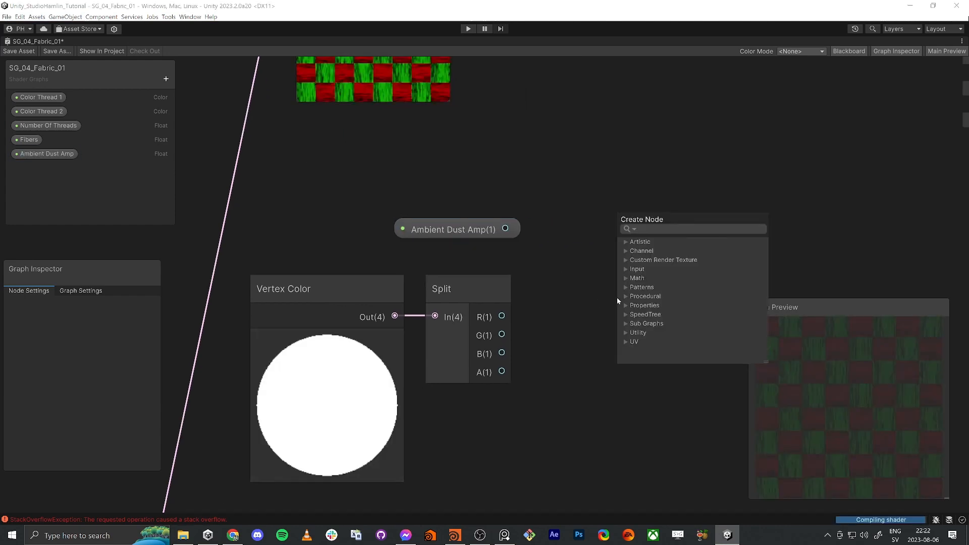
{"action": "type", "text": "multiply"}
{"action": "key", "text": "Return"}
{"action": "left_click_drag", "start_coordinate": [717, 326], "coordinate": [674, 258]}
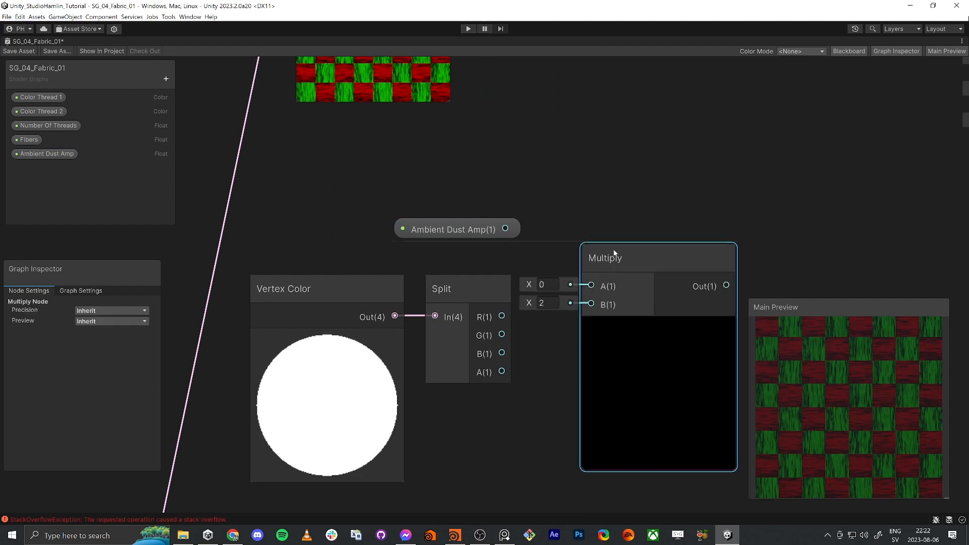
{"action": "left_click_drag", "start_coordinate": [502, 316], "coordinate": [544, 313]}
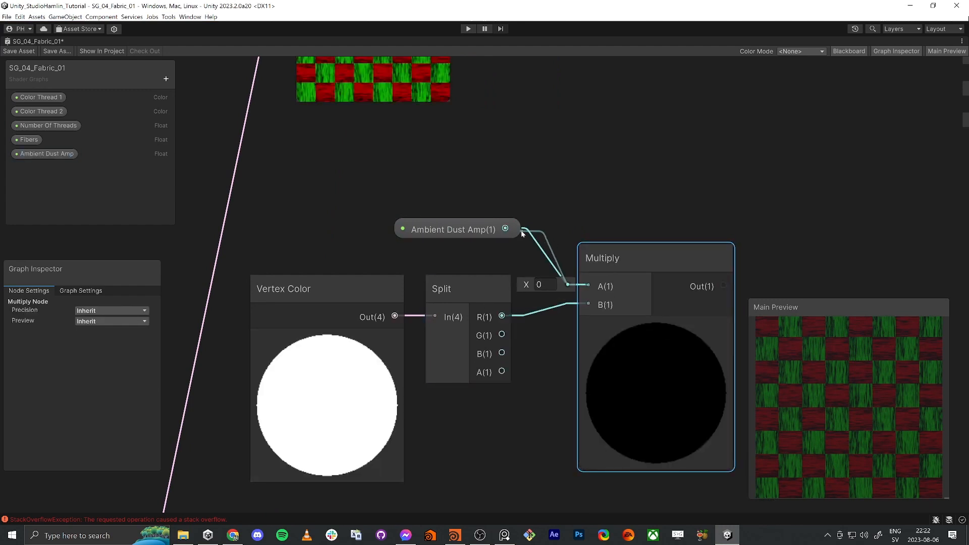
{"action": "left_click_drag", "start_coordinate": [589, 286], "coordinate": [505, 228]}
{"action": "middle_click_drag", "start_coordinate": [630, 182], "coordinate": [492, 169]}
{"action": "scroll", "coordinate": [578, 295], "scroll_direction": "down", "scroll_amount": 5}
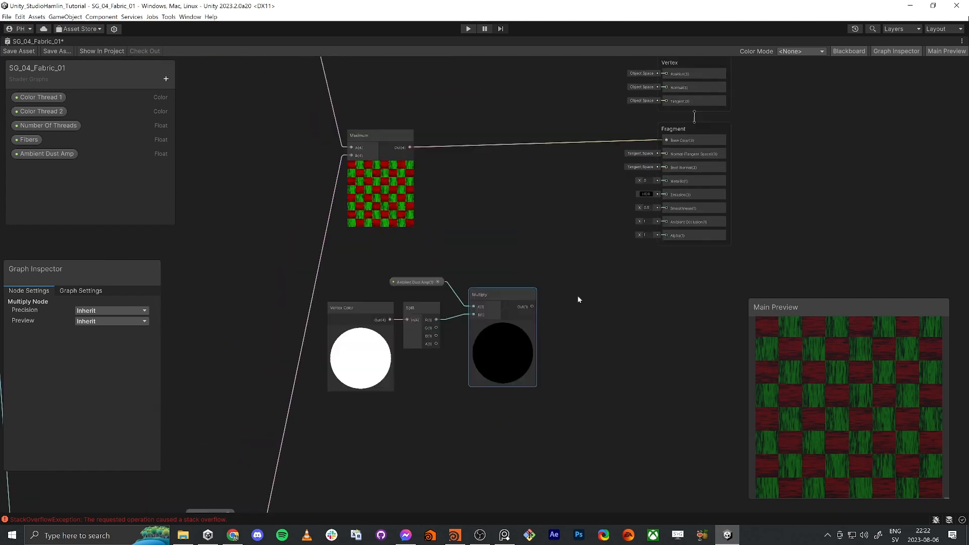
{"action": "middle_click_drag", "start_coordinate": [577, 295], "coordinate": [606, 326]}
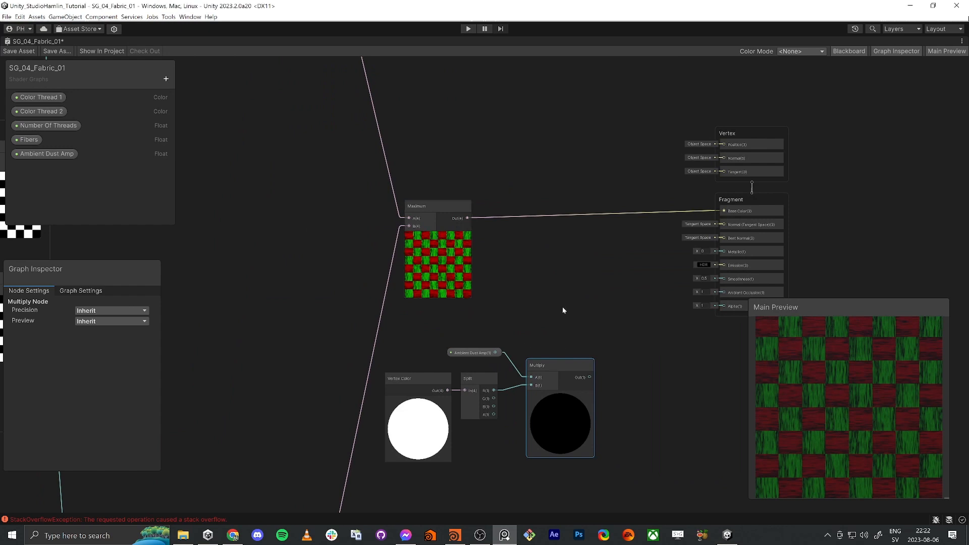
{"action": "key", "text": "shift+space"}
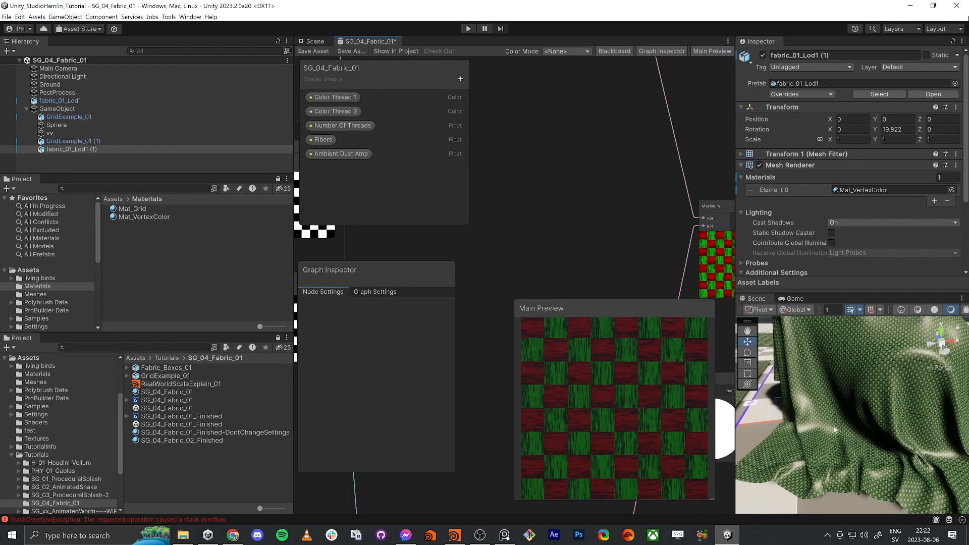
{"action": "key", "text": "shift+space"}
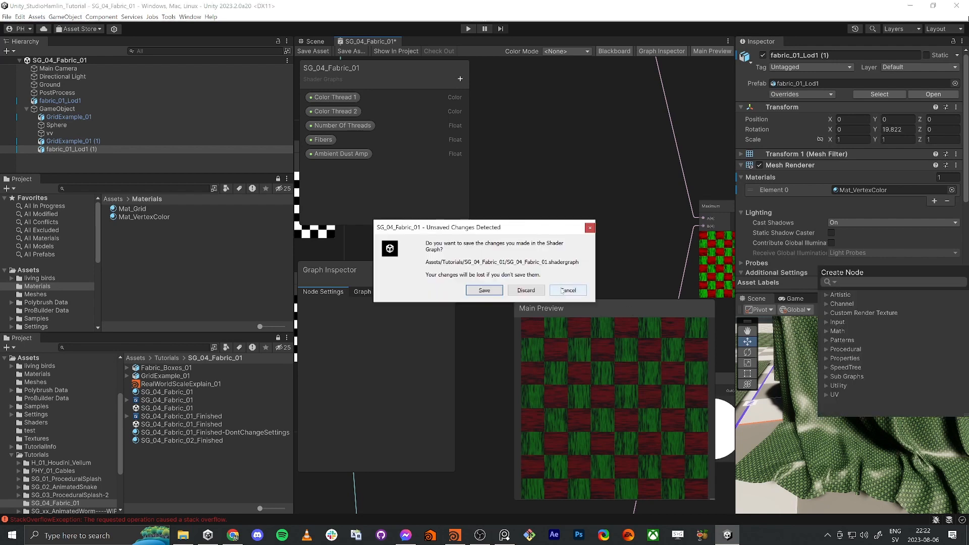
{"action": "left_click", "coordinate": [561, 290]}
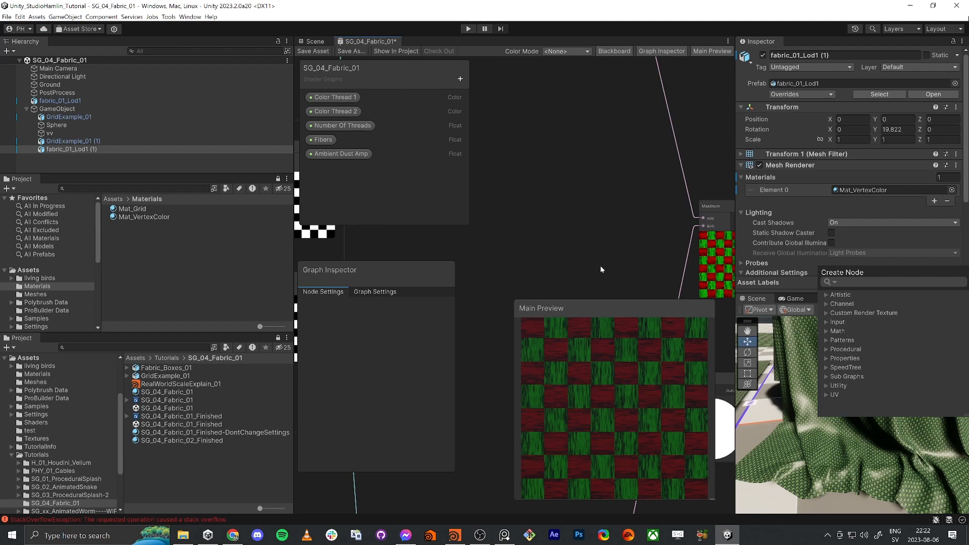
{"action": "key", "text": "shift+space"}
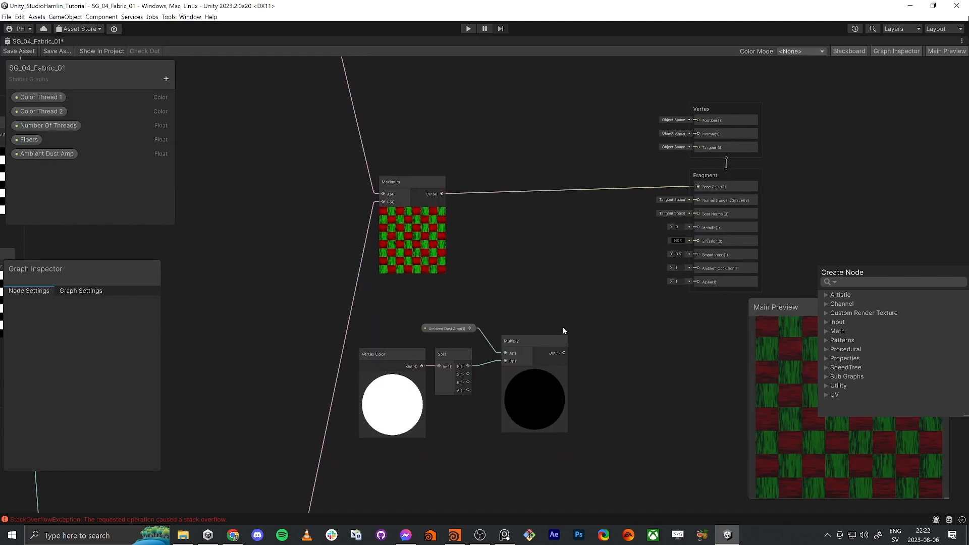
Insert a Lerp node between Maximum and Base Color, with the Maximum output feeding its A input.
{"action": "middle_click_drag", "start_coordinate": [547, 249], "coordinate": [556, 330]}
{"action": "key", "text": "space"}
{"action": "type", "text": "lerp"}
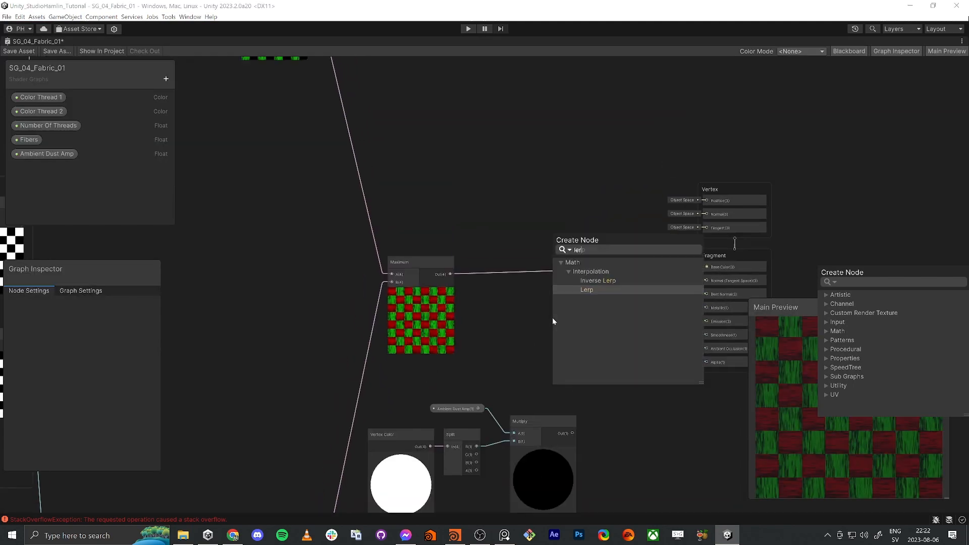
{"action": "key", "text": "Return"}
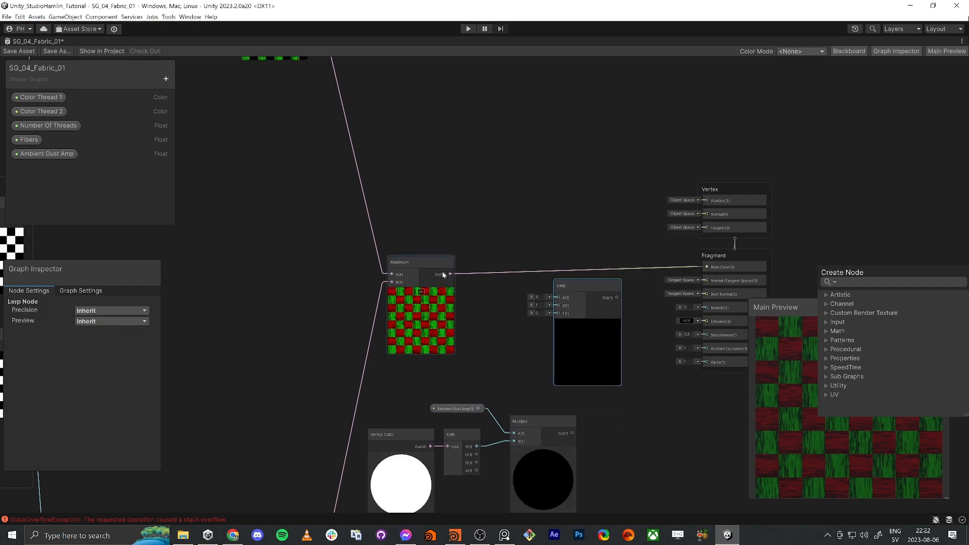
{"action": "left_click_drag", "start_coordinate": [450, 274], "coordinate": [709, 269]}
{"action": "left_click_drag", "start_coordinate": [574, 285], "coordinate": [566, 254]}
{"action": "left_click", "coordinate": [511, 206]}
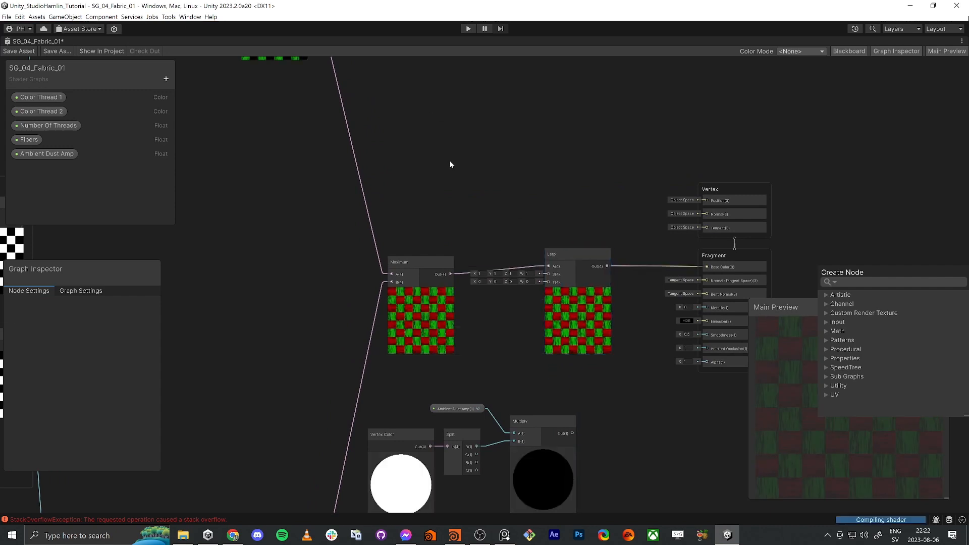
Create a Color property named Ambient Color and place its node above the Maximum and Lerp nodes.
{"action": "left_click", "coordinate": [165, 78]}
{"action": "left_click", "coordinate": [209, 153]}
{"action": "type", "text": "A"}
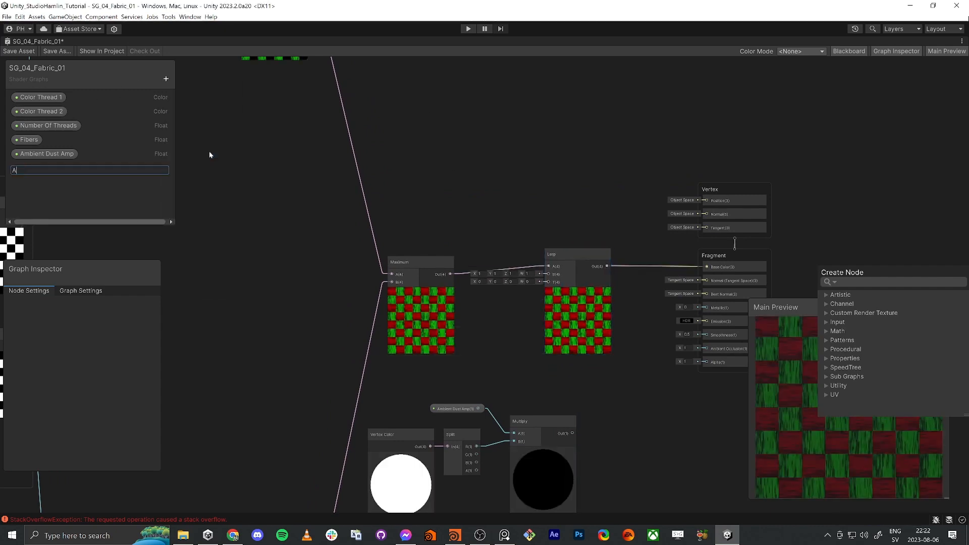
{"action": "type", "text": "mbient Color"}
{"action": "key", "text": "Return"}
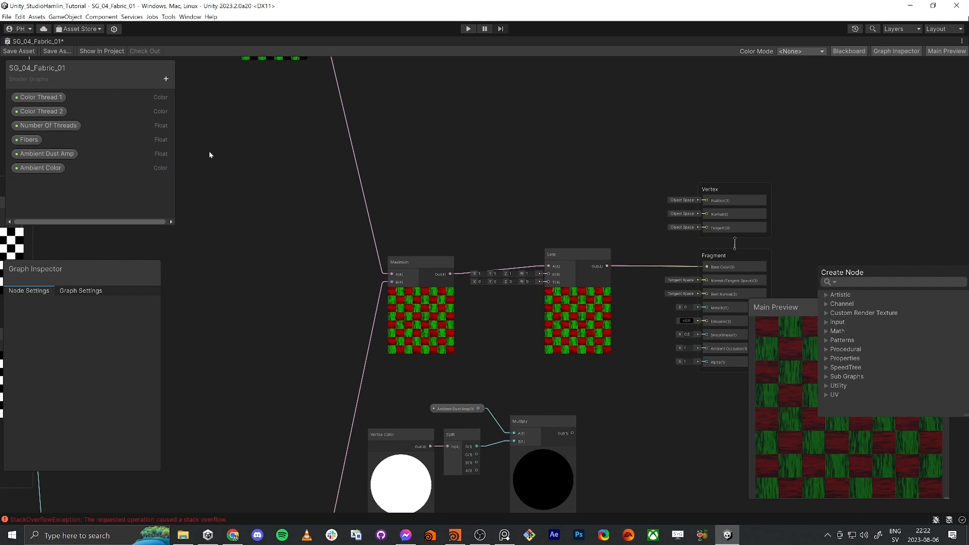
{"action": "left_click", "coordinate": [40, 168]}
{"action": "left_click_drag", "start_coordinate": [490, 196], "coordinate": [490, 196]}
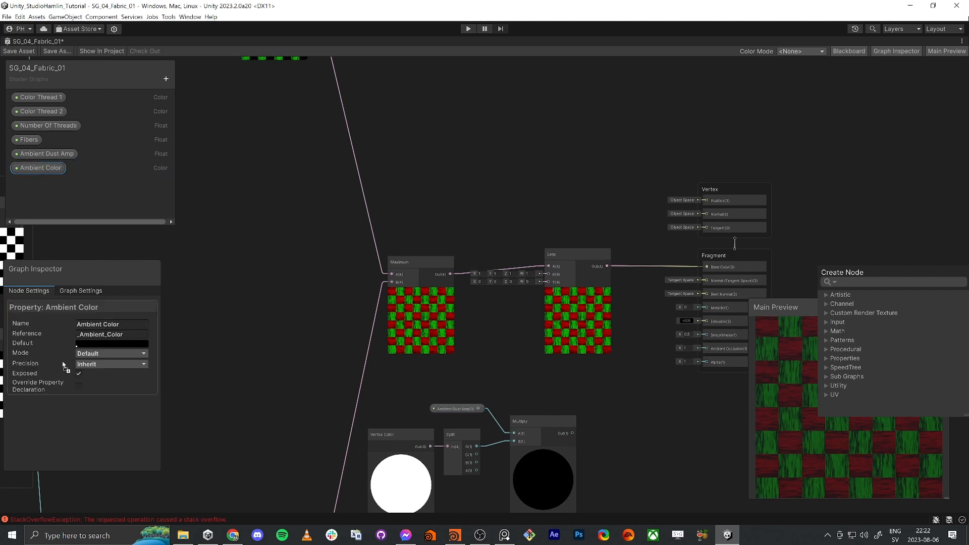
Set Ambient Color's default to a dark brown and connect its node to the Lerp's B input.
{"action": "left_click", "coordinate": [107, 345]}
{"action": "left_click_drag", "start_coordinate": [185, 355], "coordinate": [165, 368]}
{"action": "left_click", "coordinate": [82, 133]}
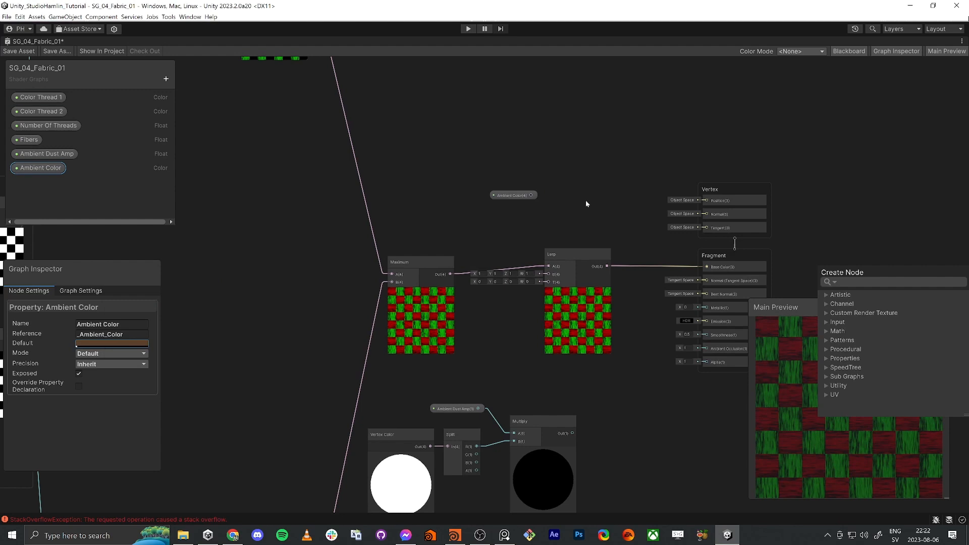
{"action": "left_click_drag", "start_coordinate": [522, 196], "coordinate": [545, 274]}
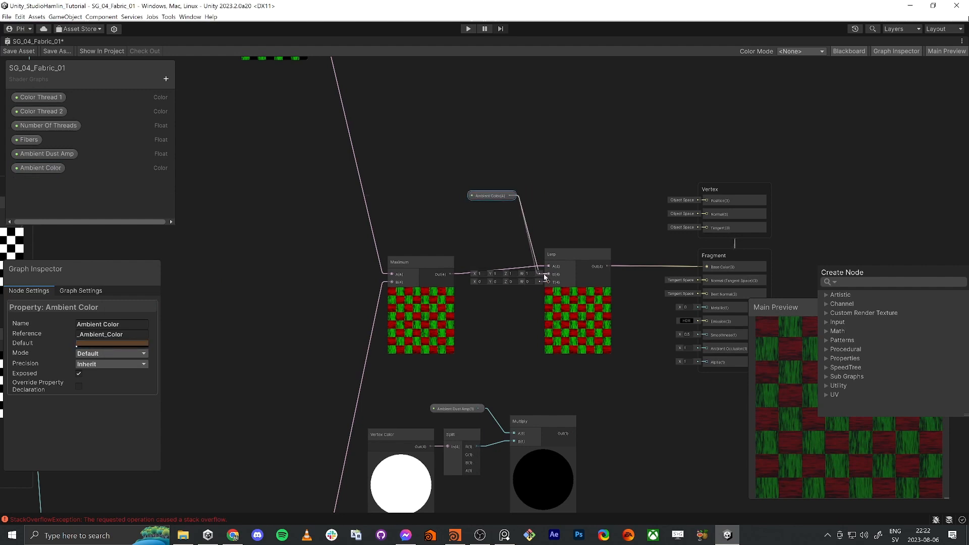
{"action": "left_click_drag", "start_coordinate": [487, 196], "coordinate": [486, 214]}
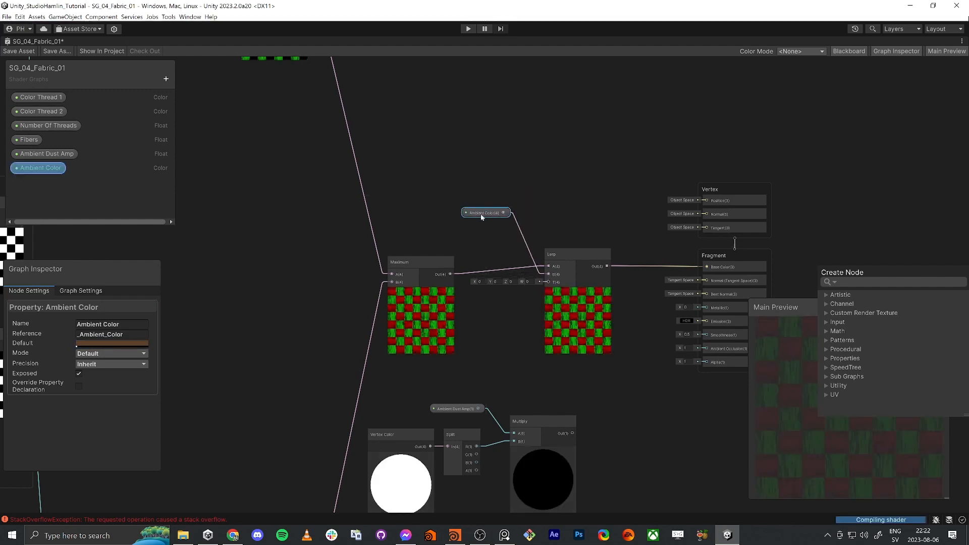
Change Ambient Dust Amp to Slider mode with a default of 1 and move its node closer to the Split node.
{"action": "scroll", "coordinate": [550, 279], "scroll_direction": "up", "scroll_amount": 5}
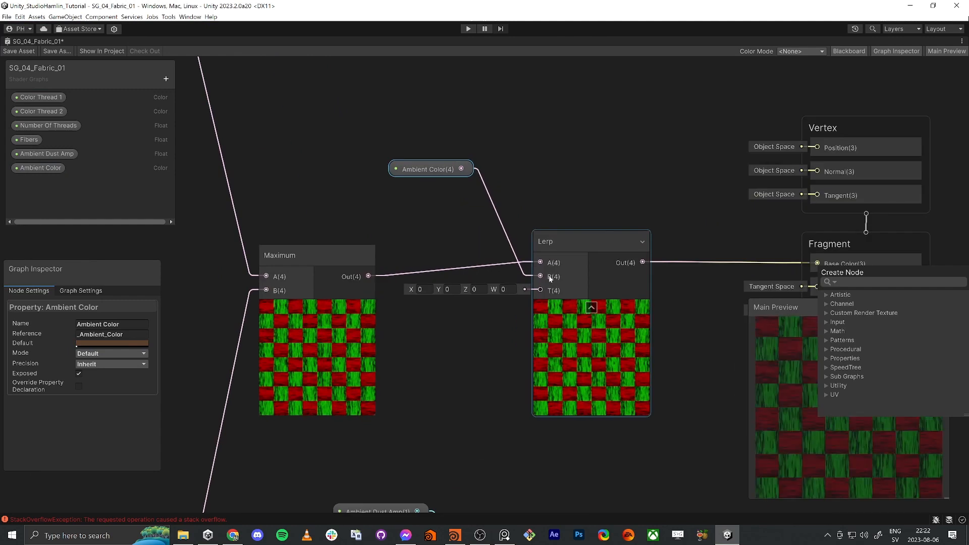
{"action": "scroll", "coordinate": [549, 279], "scroll_direction": "down", "scroll_amount": 4}
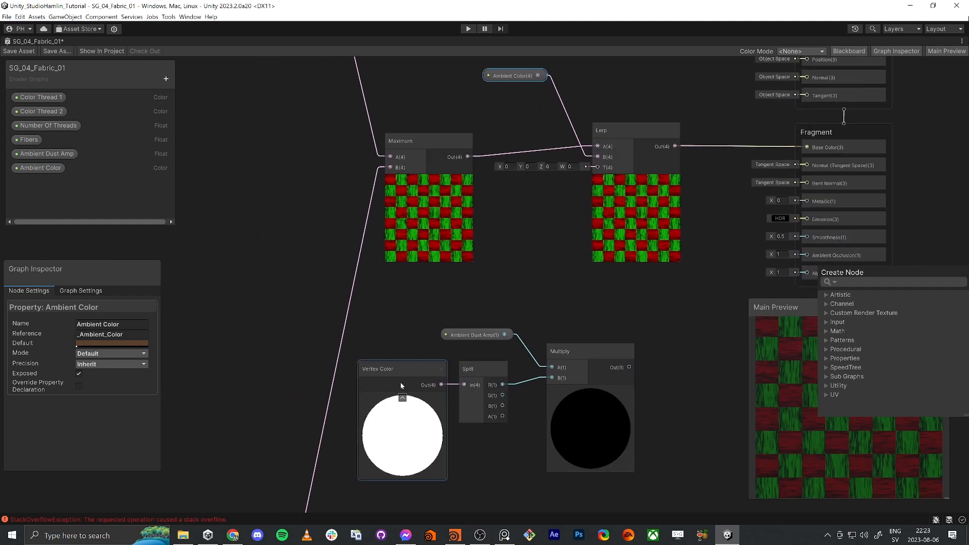
{"action": "left_click", "coordinate": [473, 334]}
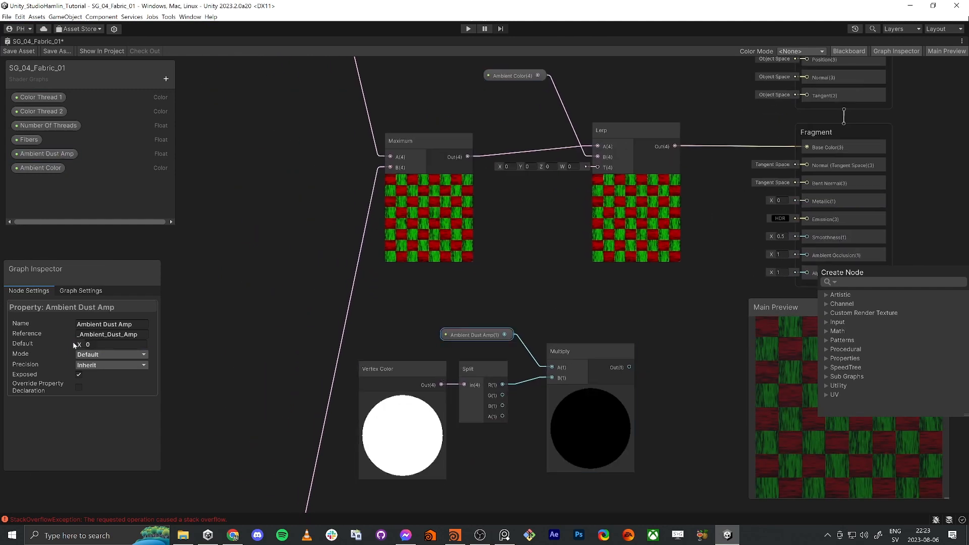
{"action": "left_click", "coordinate": [111, 354]}
{"action": "left_click", "coordinate": [98, 374]}
{"action": "left_click", "coordinate": [101, 344]}
{"action": "type", "text": "1"}
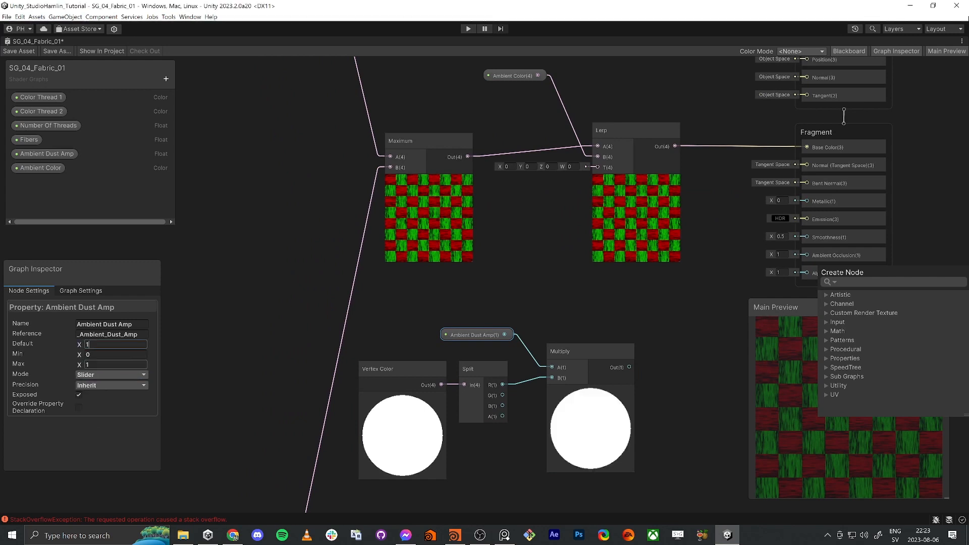
{"action": "left_click_drag", "start_coordinate": [474, 335], "coordinate": [470, 348]}
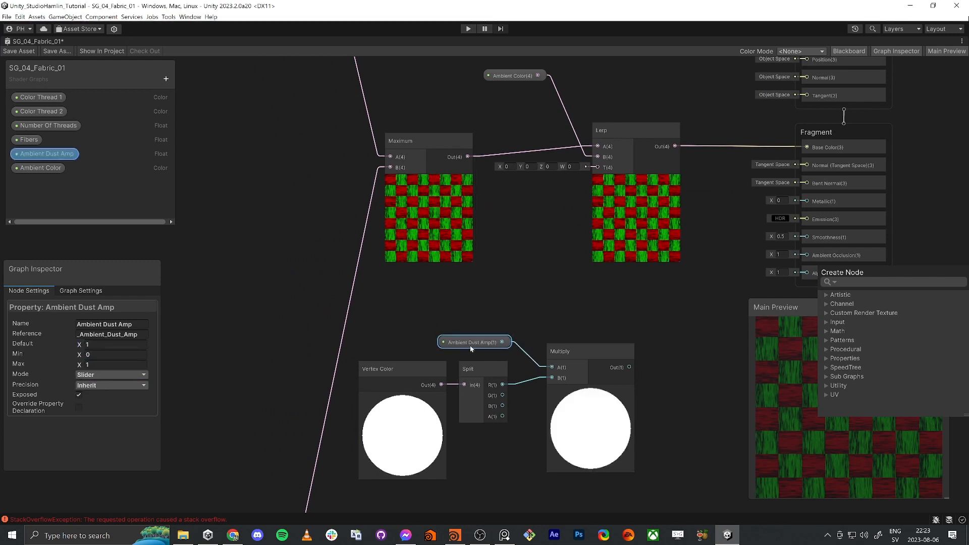
{"action": "left_click", "coordinate": [610, 305]}
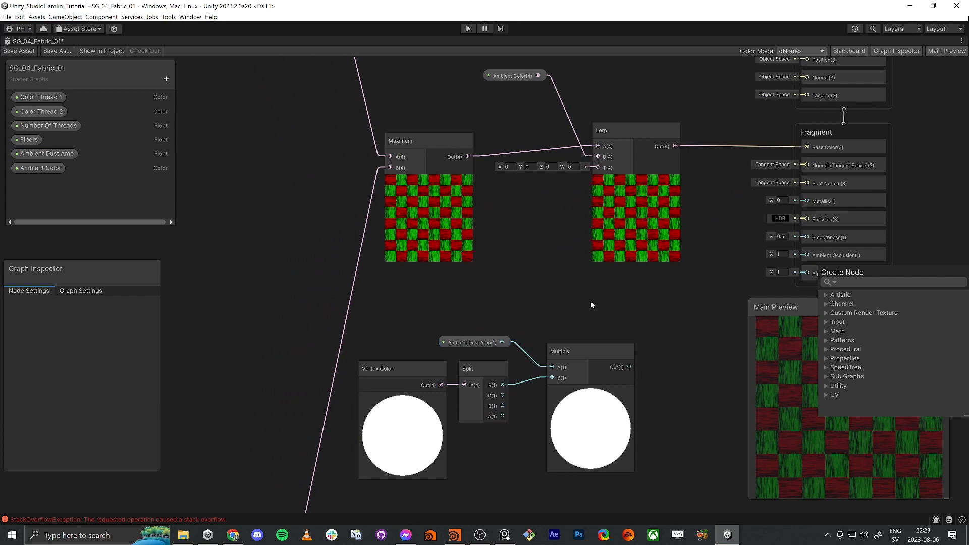
Restore the full editor layout, select the green fabric and examine the vertex-color mask on the black-and-white cloth in the Scene view.
{"action": "key", "text": "shift+space"}
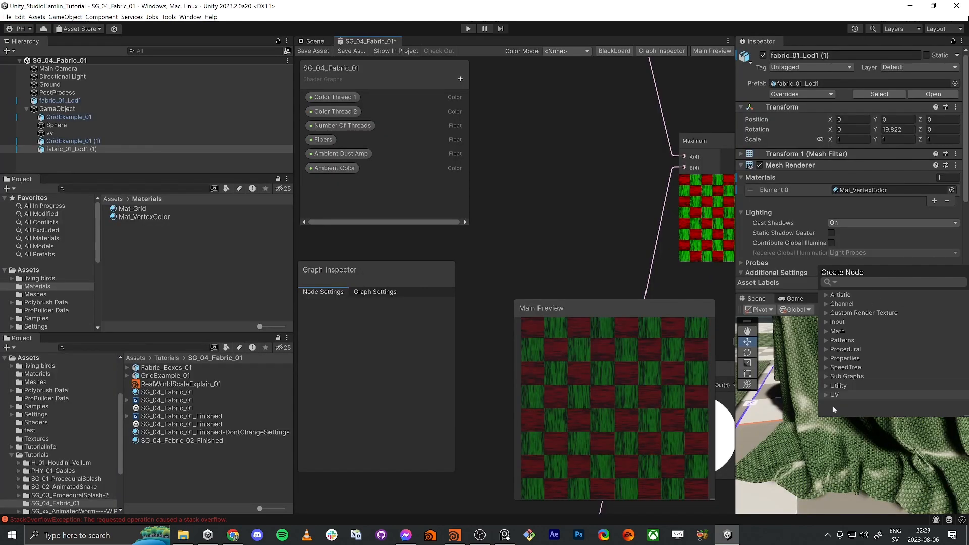
{"action": "left_click", "coordinate": [781, 440]}
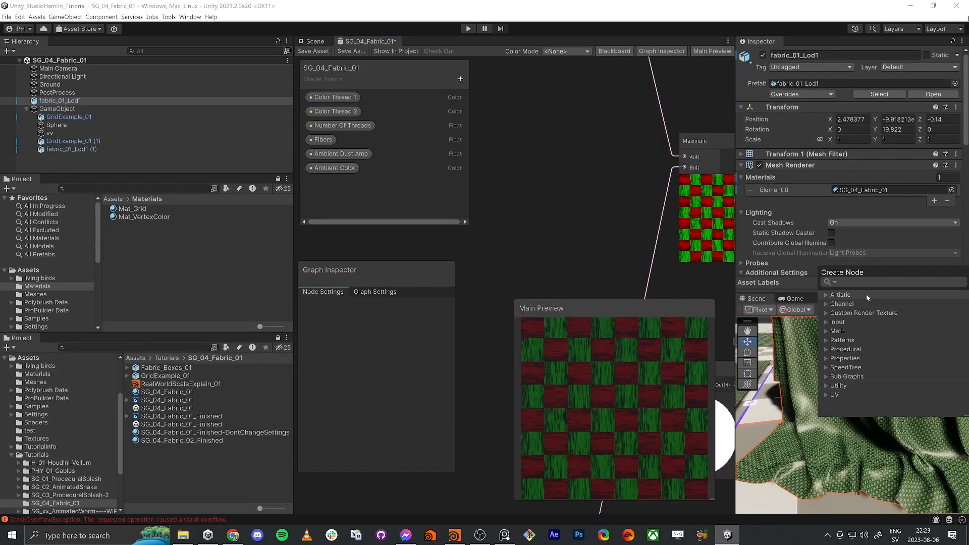
{"action": "type", "text": "asd"}
{"action": "key", "text": "Escape"}
{"action": "right_click_drag", "start_coordinate": [869, 440], "coordinate": [25, 359]}
{"action": "mouse_move", "coordinate": [863, 379]}
{"action": "right_mouse_down"}
{"action": "mouse_move", "coordinate": [894, 431]}
{"action": "mouse_move", "coordinate": [870, 390]}
{"action": "right_mouse_up"}
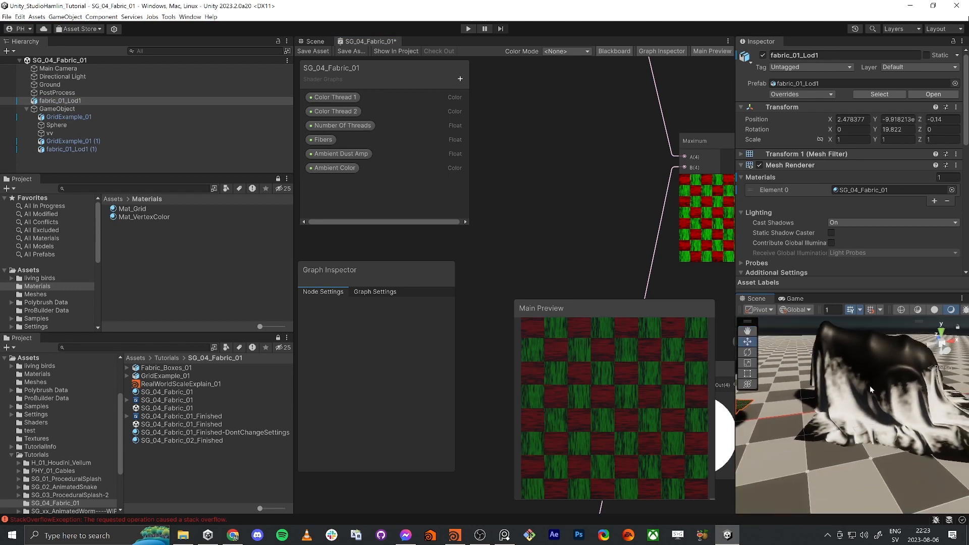
Connect the output of the ambient dust Multiply node to the Lerp's T input and save the shader graph.
{"action": "middle_click_drag", "start_coordinate": [574, 250], "coordinate": [573, 240]}
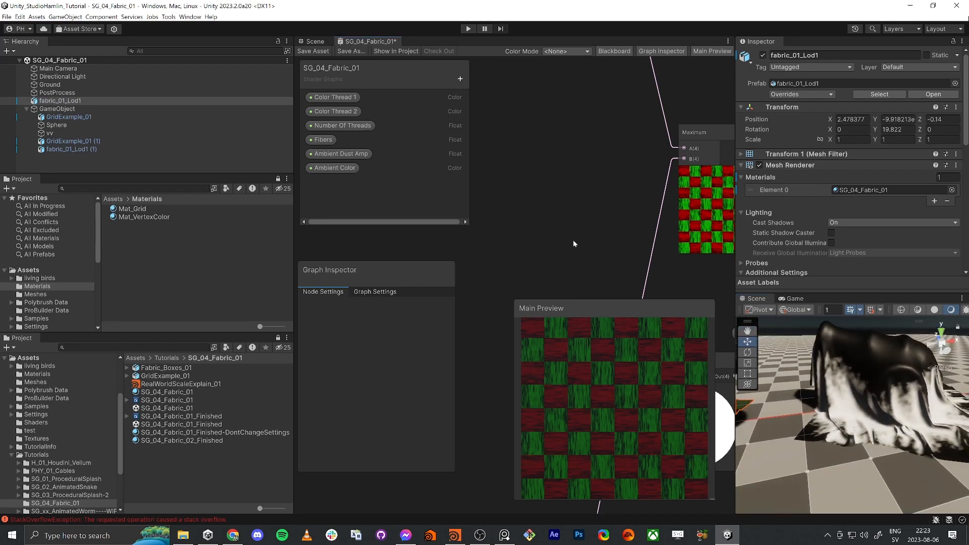
{"action": "scroll", "coordinate": [570, 244], "scroll_direction": "down", "scroll_amount": 5}
{"action": "middle_click_drag", "start_coordinate": [606, 291], "coordinate": [540, 128]}
{"action": "middle_click_drag", "start_coordinate": [638, 144], "coordinate": [556, 258]}
{"action": "scroll", "coordinate": [574, 244], "scroll_direction": "up", "scroll_amount": 3}
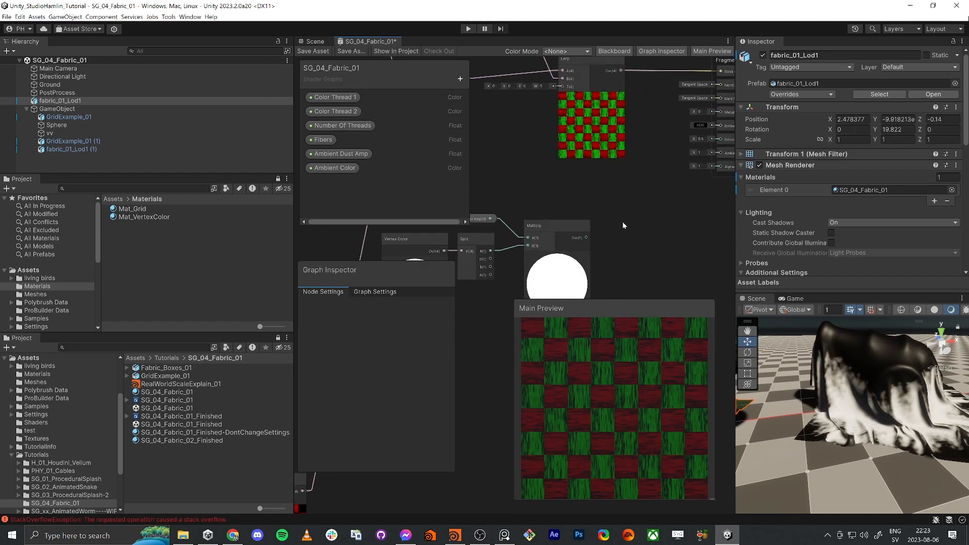
{"action": "middle_click_drag", "start_coordinate": [628, 220], "coordinate": [633, 313]}
{"action": "middle_click_drag", "start_coordinate": [549, 214], "coordinate": [629, 194]}
{"action": "scroll", "coordinate": [533, 250], "scroll_direction": "up", "scroll_amount": 3}
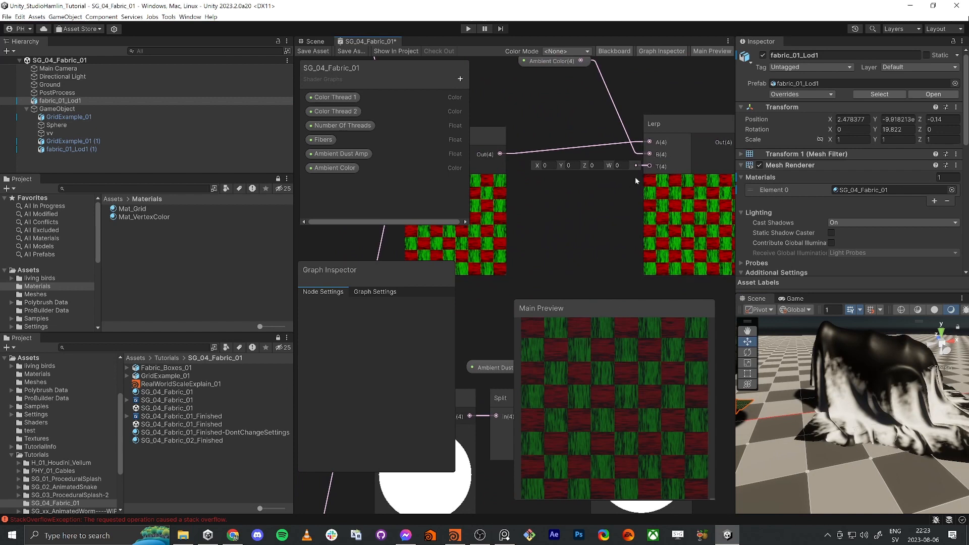
{"action": "middle_click_drag", "start_coordinate": [573, 255], "coordinate": [543, 171]}
{"action": "scroll", "coordinate": [542, 170], "scroll_direction": "down", "scroll_amount": 3}
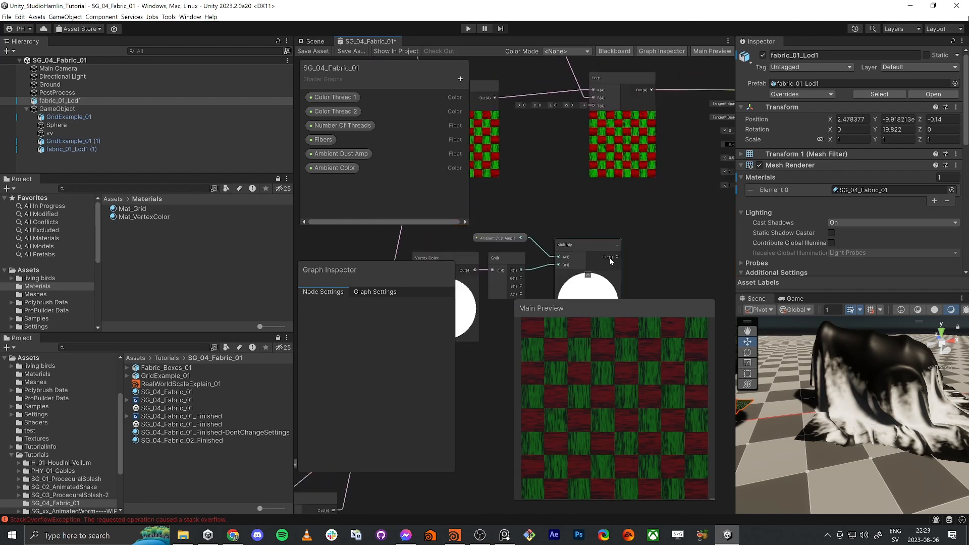
{"action": "left_click_drag", "start_coordinate": [617, 257], "coordinate": [593, 107]}
{"action": "middle_click_drag", "start_coordinate": [592, 107], "coordinate": [592, 134]}
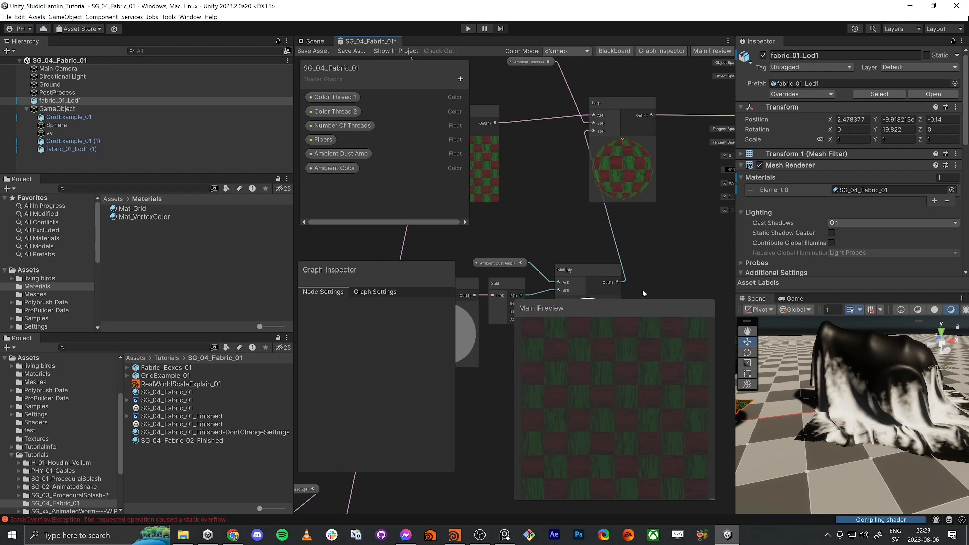
{"action": "right_click_drag", "start_coordinate": [940, 454], "coordinate": [883, 385]}
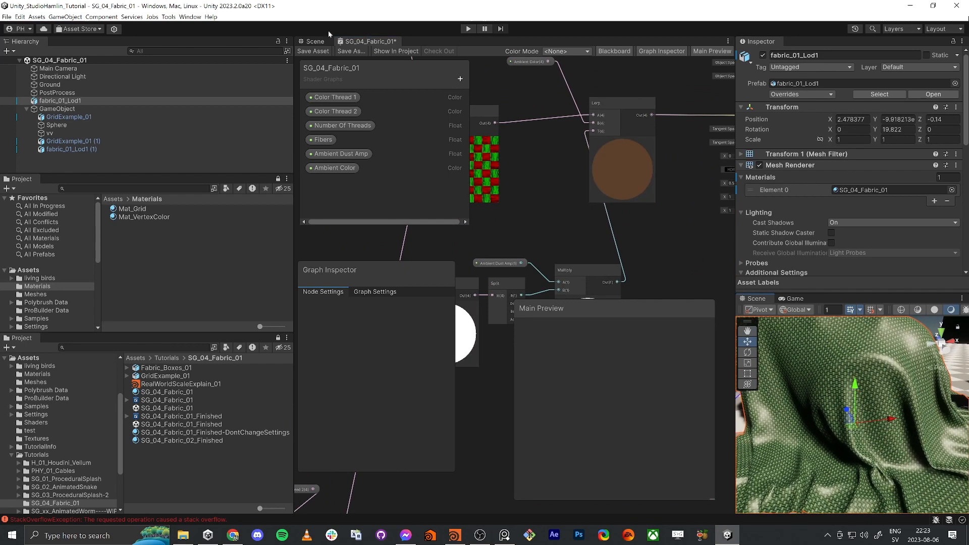
{"action": "left_click", "coordinate": [307, 51]}
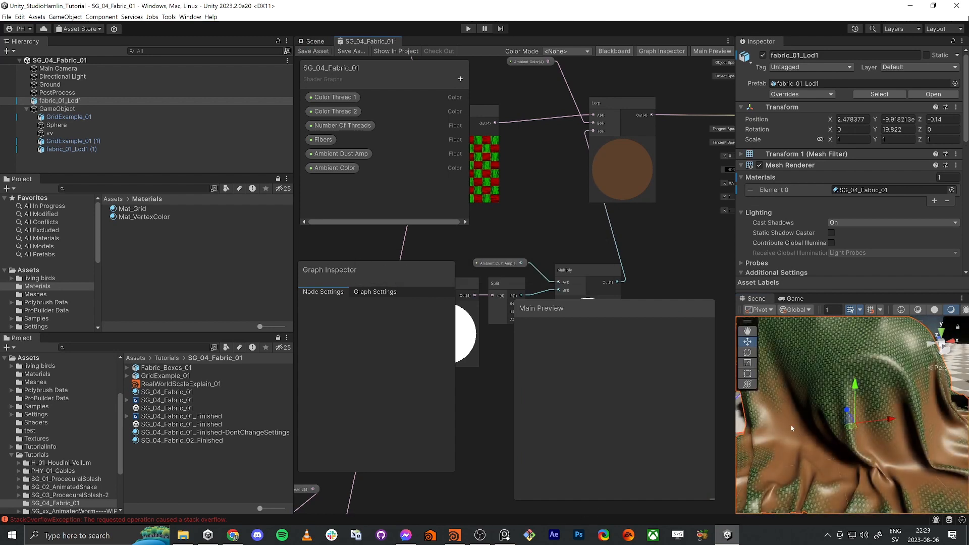
Select the draped fabric in the Scene view and show its material's exposed properties.
{"action": "right_click_drag", "start_coordinate": [791, 428], "coordinate": [798, 432]}
{"action": "left_click", "coordinate": [851, 355]}
{"action": "scroll", "coordinate": [820, 225], "scroll_direction": "down", "scroll_amount": 3}
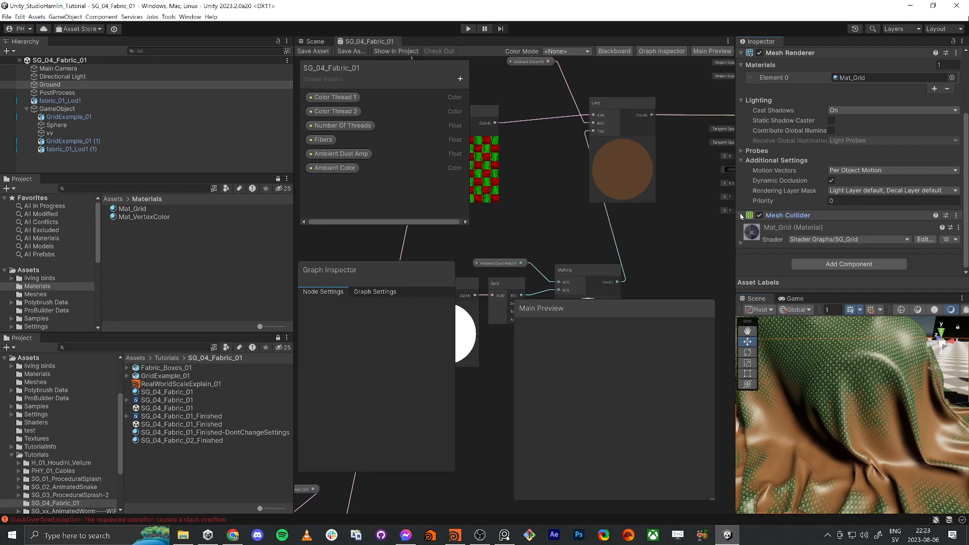
{"action": "left_click", "coordinate": [740, 243]}
{"action": "scroll", "coordinate": [849, 226], "scroll_direction": "down", "scroll_amount": 1}
{"action": "left_click", "coordinate": [854, 325]}
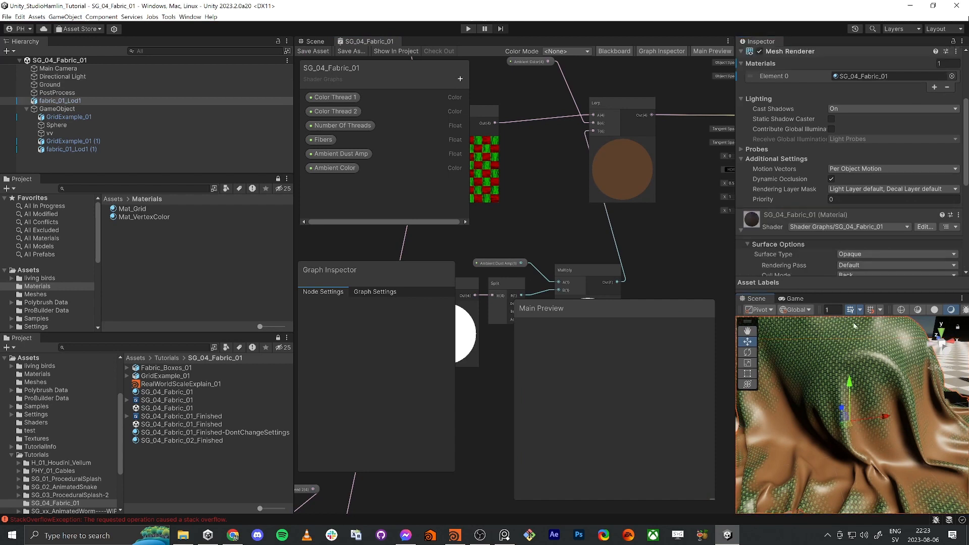
{"action": "scroll", "coordinate": [808, 227], "scroll_direction": "down", "scroll_amount": 5}
Set the fabric material's Ambient Color to the bright orange FF7000.
{"action": "left_click", "coordinate": [882, 185]}
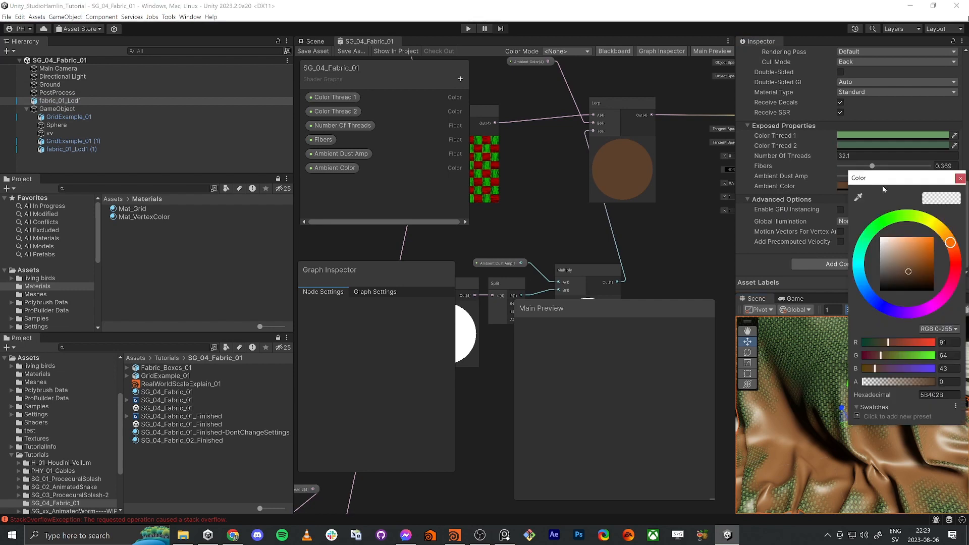
{"action": "mouse_move", "coordinate": [894, 274]}
{"action": "left_mouse_down"}
{"action": "mouse_move", "coordinate": [912, 295]}
{"action": "mouse_move", "coordinate": [902, 288]}
{"action": "mouse_move", "coordinate": [935, 232]}
{"action": "left_mouse_up"}
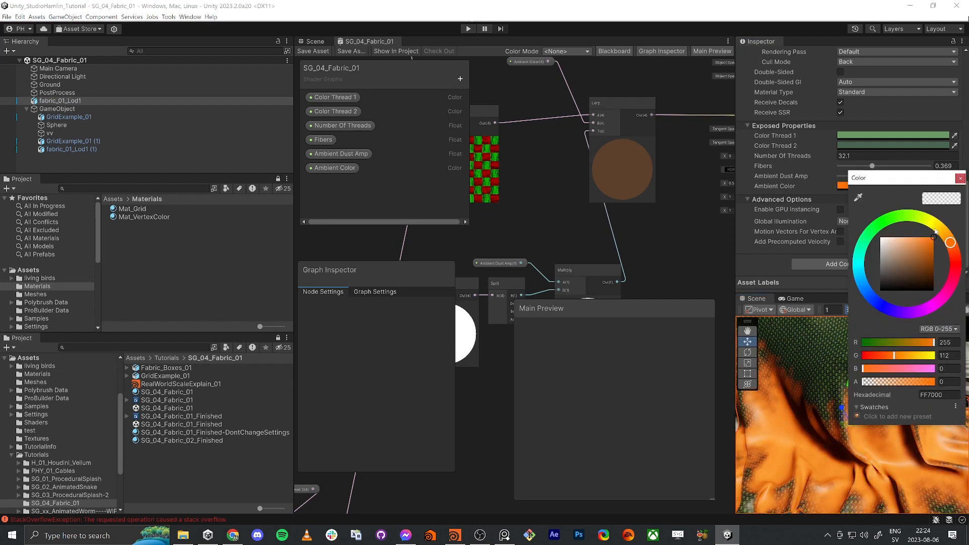
{"action": "left_click", "coordinate": [960, 177]}
View the whole draped fabric and change its material's Ambient Color to a muted tan brown.
{"action": "scroll", "coordinate": [843, 424], "scroll_direction": "down", "scroll_amount": 5}
{"action": "left_click_drag", "start_coordinate": [843, 423], "coordinate": [864, 342], "text": "alt"}
{"action": "left_click", "coordinate": [905, 184]}
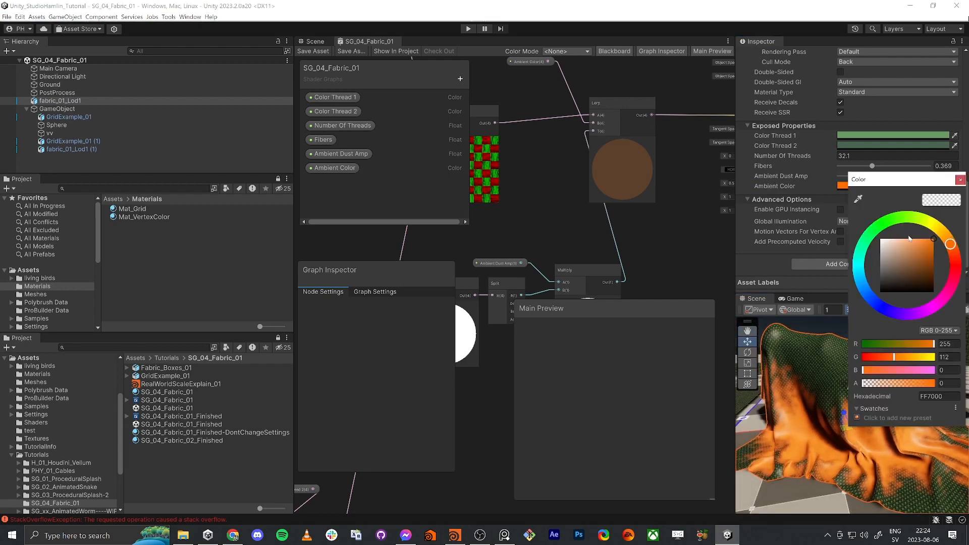
{"action": "mouse_move", "coordinate": [915, 278]}
{"action": "left_mouse_down"}
{"action": "mouse_move", "coordinate": [918, 242]}
{"action": "mouse_move", "coordinate": [946, 237]}
{"action": "mouse_move", "coordinate": [900, 260]}
{"action": "mouse_move", "coordinate": [909, 265]}
{"action": "left_mouse_up"}
{"action": "left_click", "coordinate": [959, 179]}
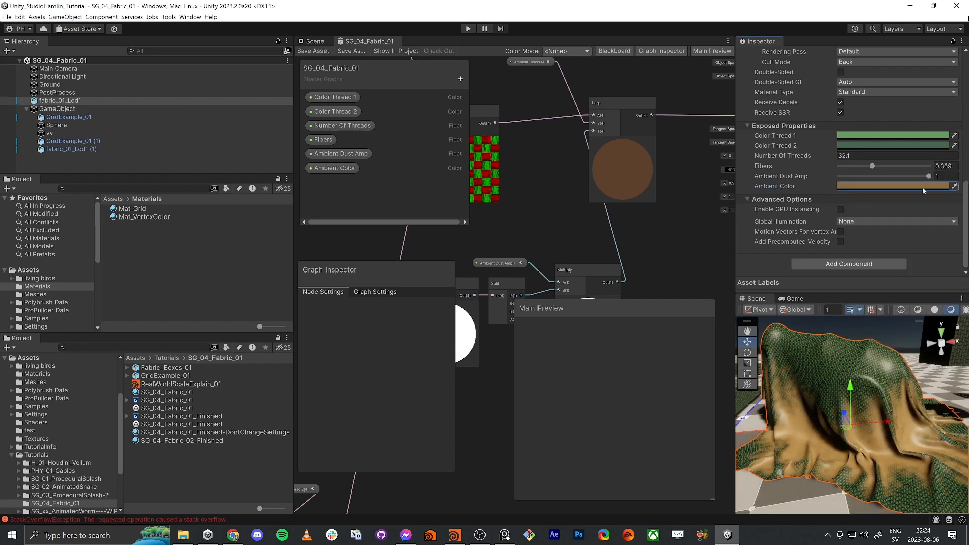
Set the fabric material's Ambient Dust Amp to 0.416 and inspect the weave up close.
{"action": "left_click_drag", "start_coordinate": [927, 176], "coordinate": [876, 194]}
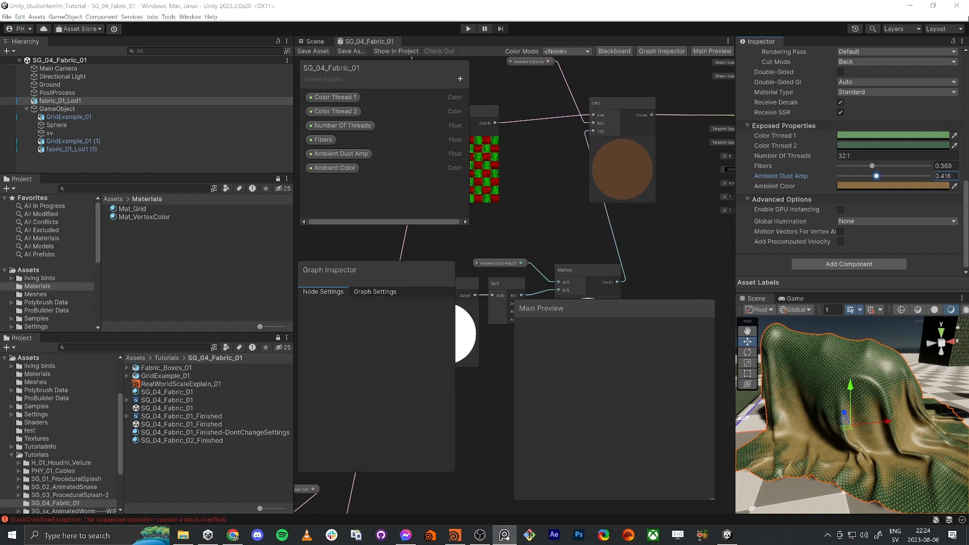
{"action": "right_click_drag", "start_coordinate": [848, 424], "coordinate": [805, 385]}
{"action": "key", "text": "w"}
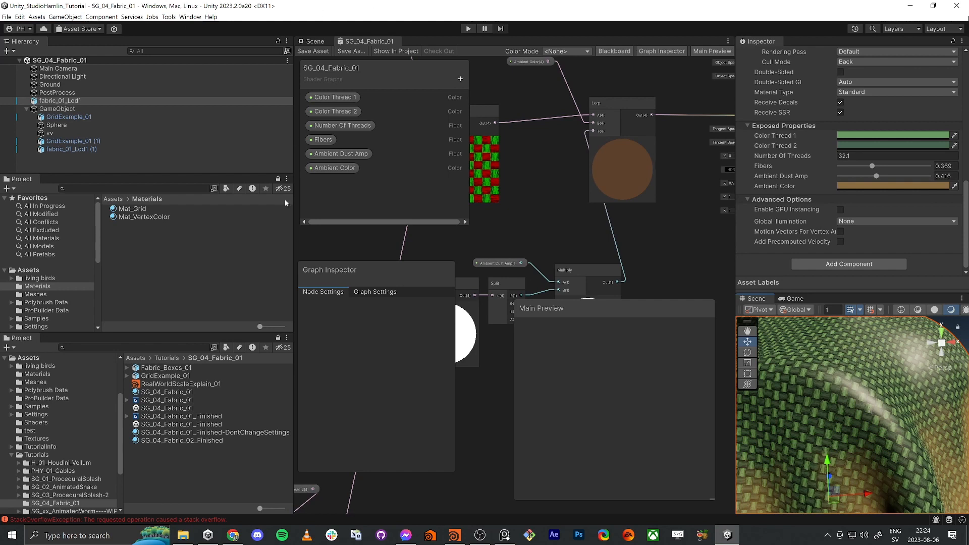
Maximize the shader graph window and hide the Main Preview.
{"action": "key", "text": "shift+space"}
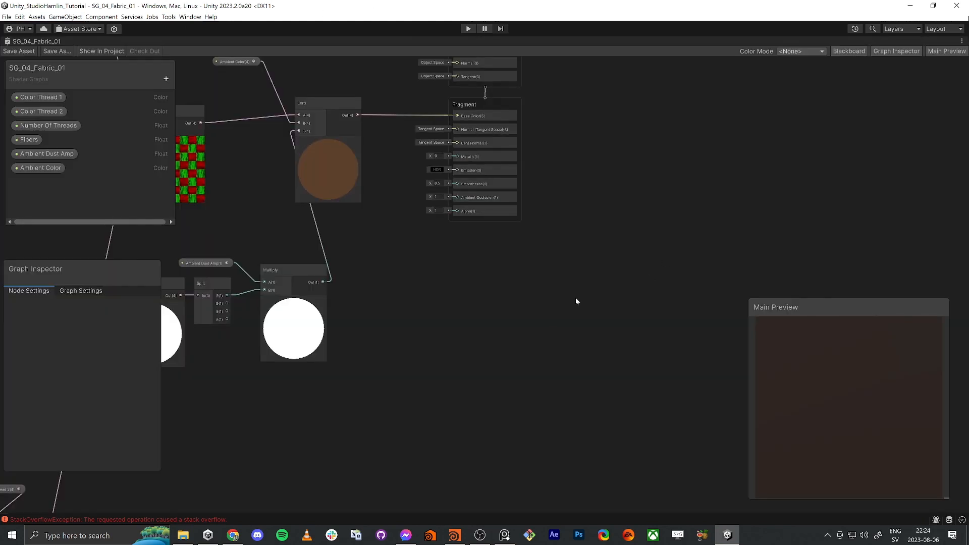
{"action": "middle_click_drag", "start_coordinate": [480, 321], "coordinate": [776, 334]}
{"action": "scroll", "coordinate": [776, 334], "scroll_direction": "down", "scroll_amount": 1}
{"action": "scroll", "coordinate": [718, 362], "scroll_direction": "down", "scroll_amount": 4}
{"action": "middle_click_drag", "start_coordinate": [650, 412], "coordinate": [639, 317]}
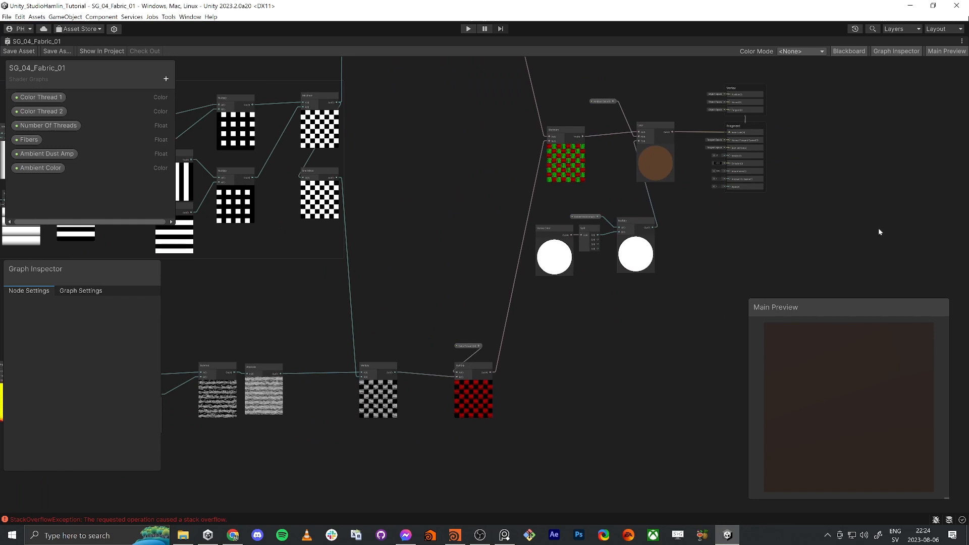
{"action": "left_click", "coordinate": [946, 51]}
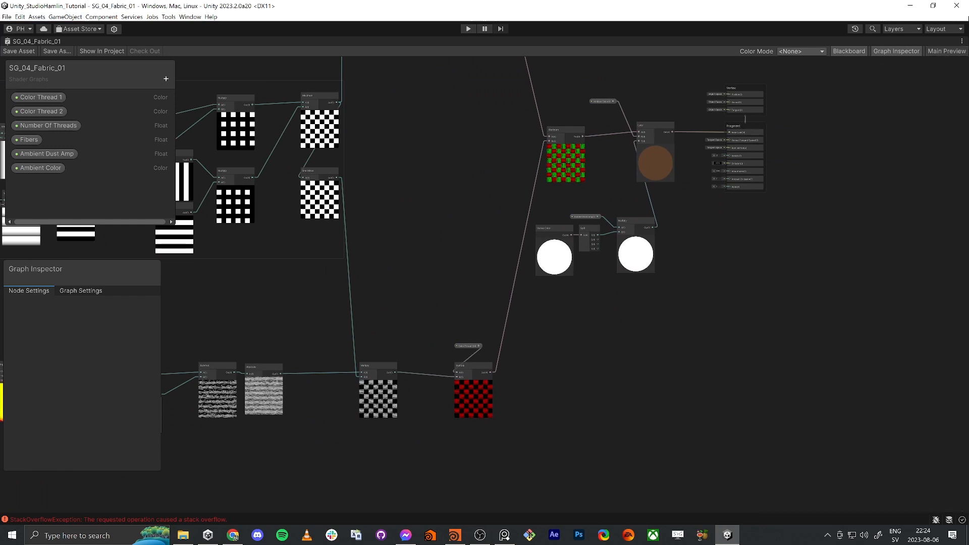
Move the Color Thread 1 and Color Thread 2 properties with their Multiply nodes next to the Maximum node that combines them.
{"action": "middle_click_drag", "start_coordinate": [650, 476], "coordinate": [736, 424]}
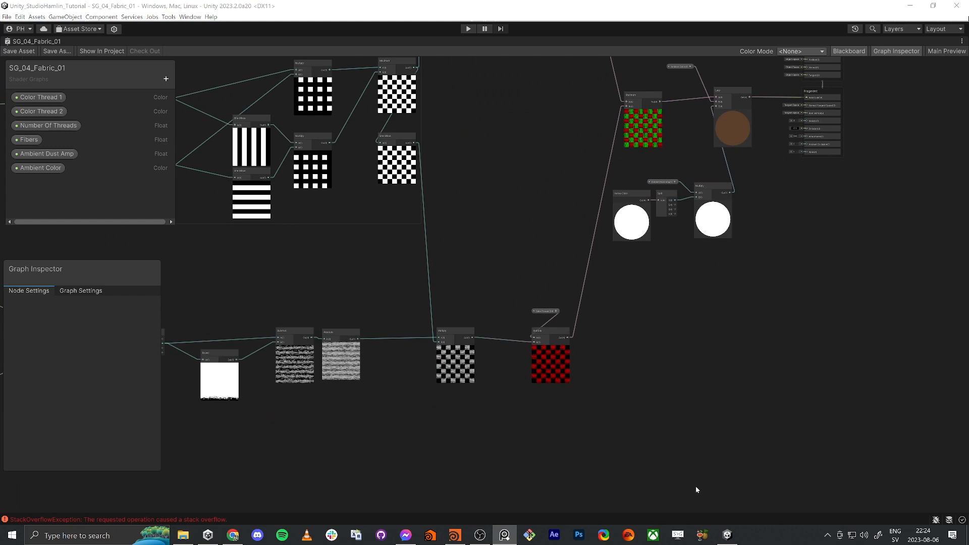
{"action": "middle_click_drag", "start_coordinate": [624, 405], "coordinate": [709, 459]}
{"action": "left_click_drag", "start_coordinate": [606, 359], "coordinate": [653, 447]}
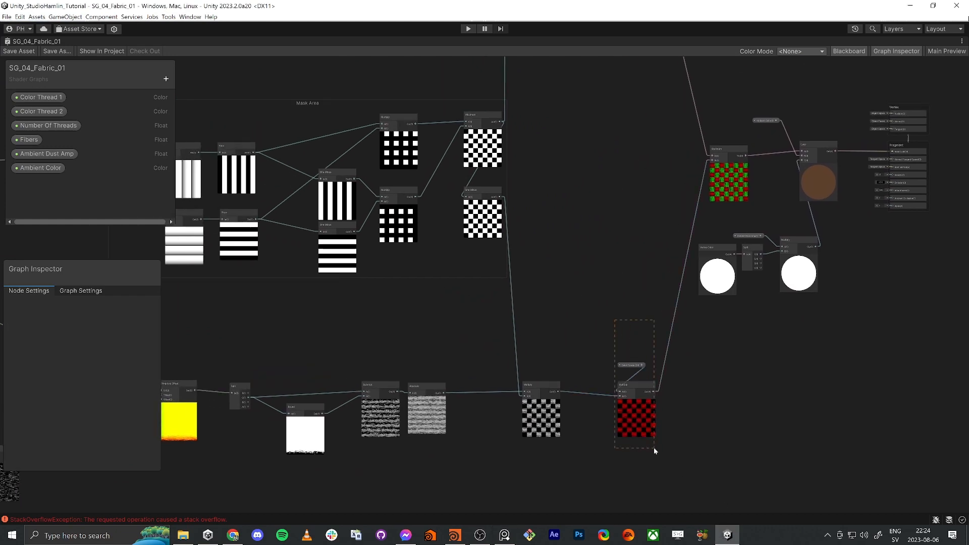
{"action": "left_click_drag", "start_coordinate": [640, 384], "coordinate": [669, 201]}
{"action": "middle_click_drag", "start_coordinate": [627, 120], "coordinate": [632, 283]}
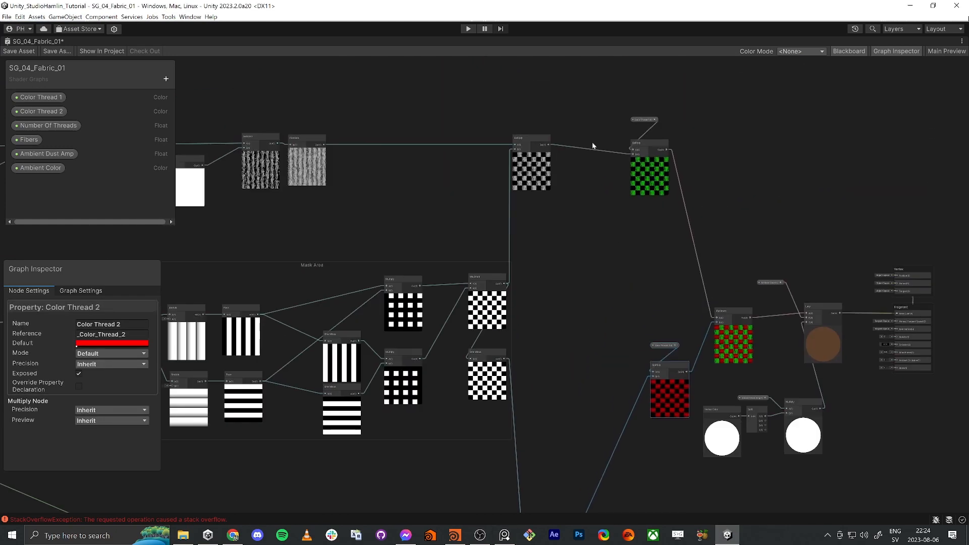
{"action": "left_click_drag", "start_coordinate": [608, 104], "coordinate": [674, 182]}
{"action": "left_click_drag", "start_coordinate": [646, 144], "coordinate": [666, 270]}
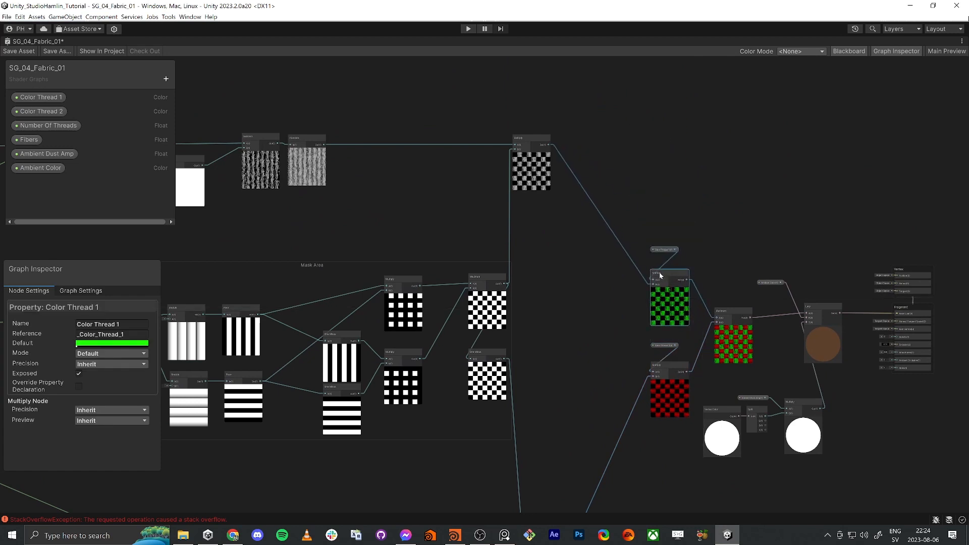
Examine the black-and-white fiber patterns on the Multiply nodes that feed the two thread colors.
{"action": "middle_click_drag", "start_coordinate": [599, 311], "coordinate": [544, 243]}
{"action": "left_click", "coordinate": [544, 243]}
{"action": "left_click", "coordinate": [477, 72]}
{"action": "scroll", "coordinate": [477, 72], "scroll_direction": "up", "scroll_amount": 6}
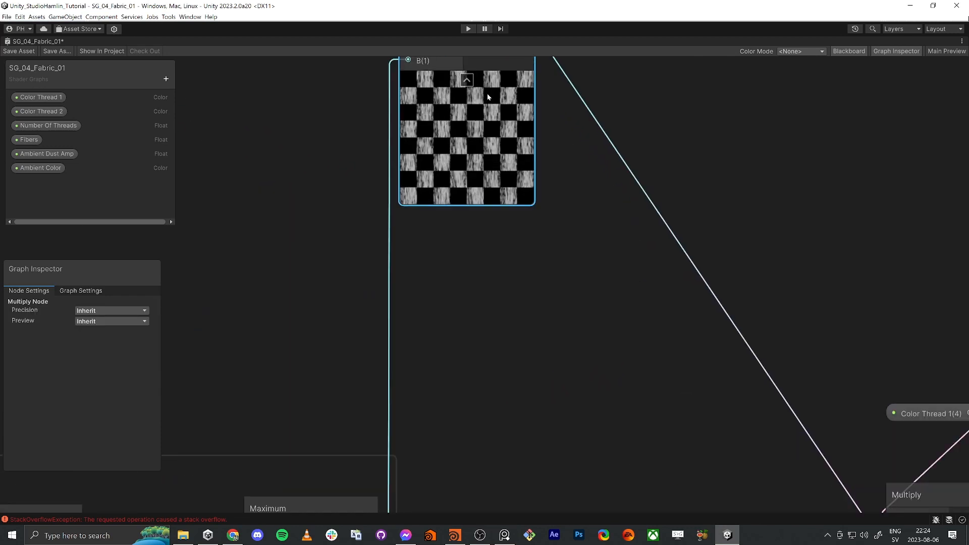
{"action": "scroll", "coordinate": [475, 140], "scroll_direction": "down", "scroll_amount": 4}
{"action": "middle_click_drag", "start_coordinate": [487, 287], "coordinate": [474, 81]}
{"action": "middle_click_drag", "start_coordinate": [564, 412], "coordinate": [547, 75]}
{"action": "middle_click_drag", "start_coordinate": [541, 407], "coordinate": [559, 103]}
{"action": "scroll", "coordinate": [498, 366], "scroll_direction": "up", "scroll_amount": 7}
{"action": "scroll", "coordinate": [495, 359], "scroll_direction": "down", "scroll_amount": 6}
{"action": "scroll", "coordinate": [495, 358], "scroll_direction": "down", "scroll_amount": 7}
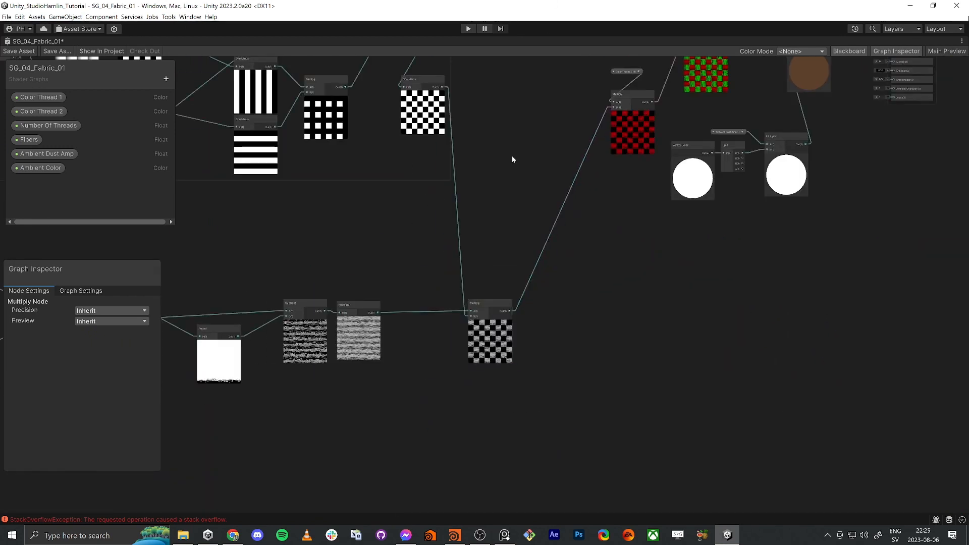
Add a Maximum node and connect the two uncolored fiber Multiply outputs to its A and B inputs.
{"action": "middle_click_drag", "start_coordinate": [512, 156], "coordinate": [542, 370]}
{"action": "middle_click_drag", "start_coordinate": [541, 229], "coordinate": [549, 295]}
{"action": "left_click", "coordinate": [549, 295]}
{"action": "left_click_drag", "start_coordinate": [528, 116], "coordinate": [667, 376]}
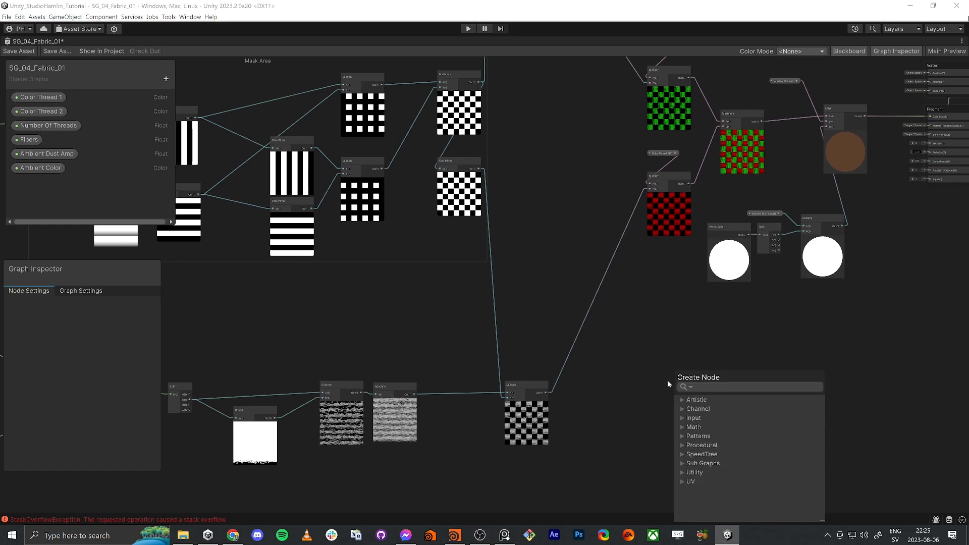
{"action": "type", "text": "max"}
{"action": "key", "text": "ctrl+v"}
{"action": "scroll", "coordinate": [667, 384], "scroll_direction": "up", "scroll_amount": 4}
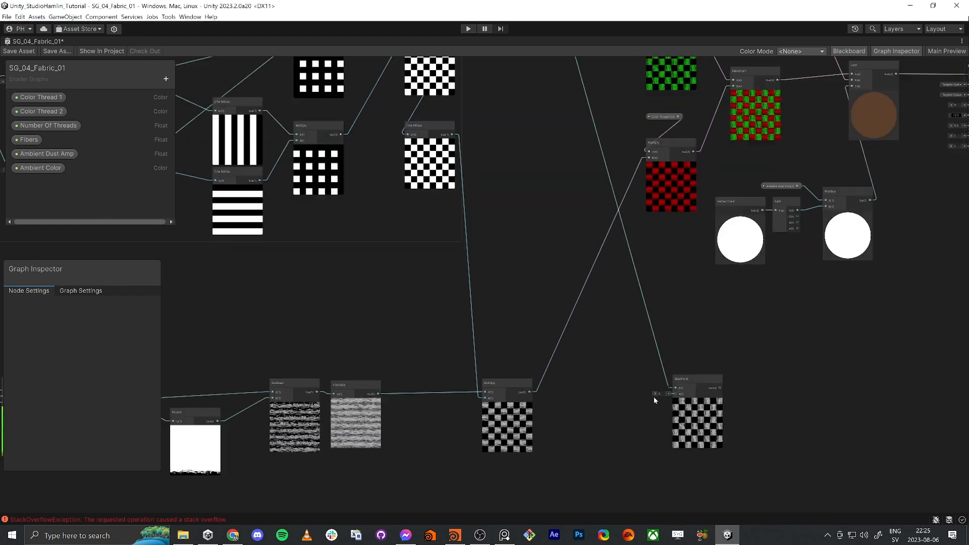
{"action": "left_click_drag", "start_coordinate": [457, 393], "coordinate": [648, 349]}
{"action": "left_click", "coordinate": [716, 371]}
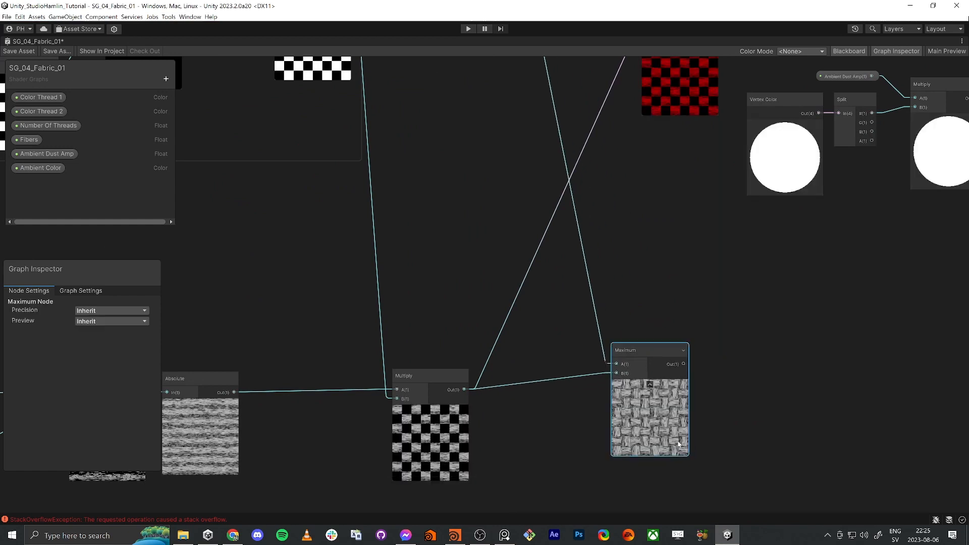
{"action": "scroll", "coordinate": [640, 373], "scroll_direction": "up", "scroll_amount": 8}
{"action": "scroll", "coordinate": [607, 361], "scroll_direction": "down", "scroll_amount": 8}
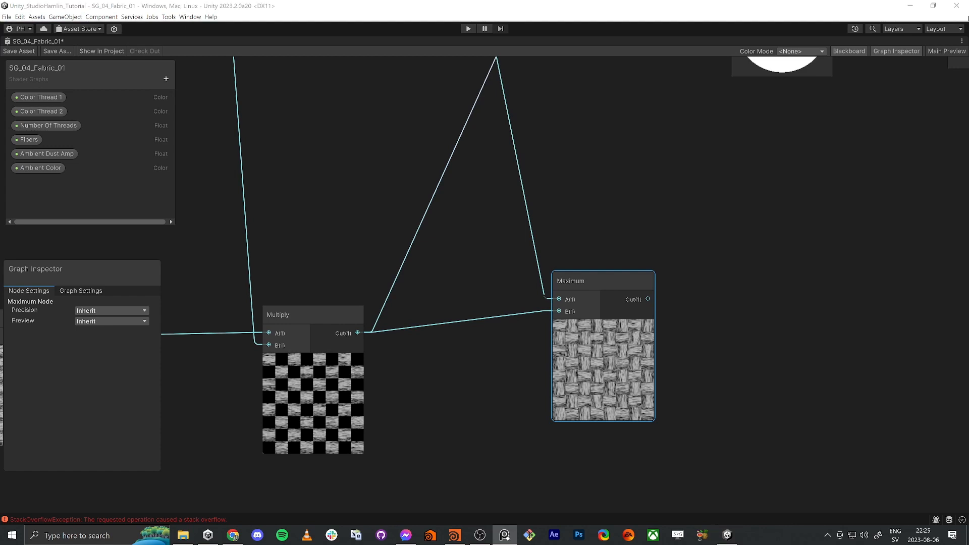
Move the new Maximum node further along the graph and connect its output to the Fragment's Smoothness input.
{"action": "middle_click_drag", "start_coordinate": [737, 324], "coordinate": [668, 360]}
{"action": "middle_click_drag", "start_coordinate": [659, 316], "coordinate": [587, 366]}
{"action": "left_click_drag", "start_coordinate": [465, 369], "coordinate": [613, 348]}
{"action": "scroll", "coordinate": [486, 346], "scroll_direction": "down", "scroll_amount": 6}
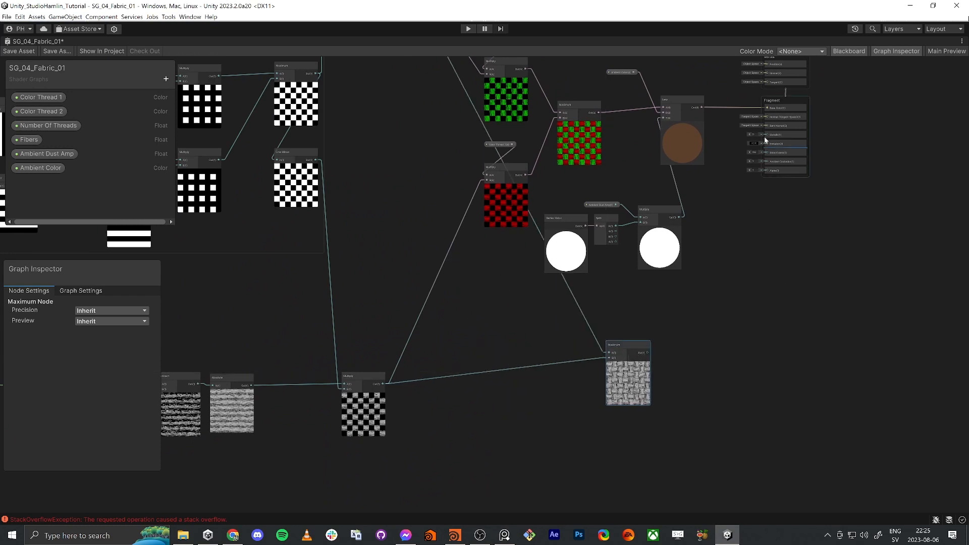
{"action": "scroll", "coordinate": [764, 140], "scroll_direction": "up", "scroll_amount": 3}
{"action": "left_click_drag", "start_coordinate": [766, 164], "coordinate": [464, 430]}
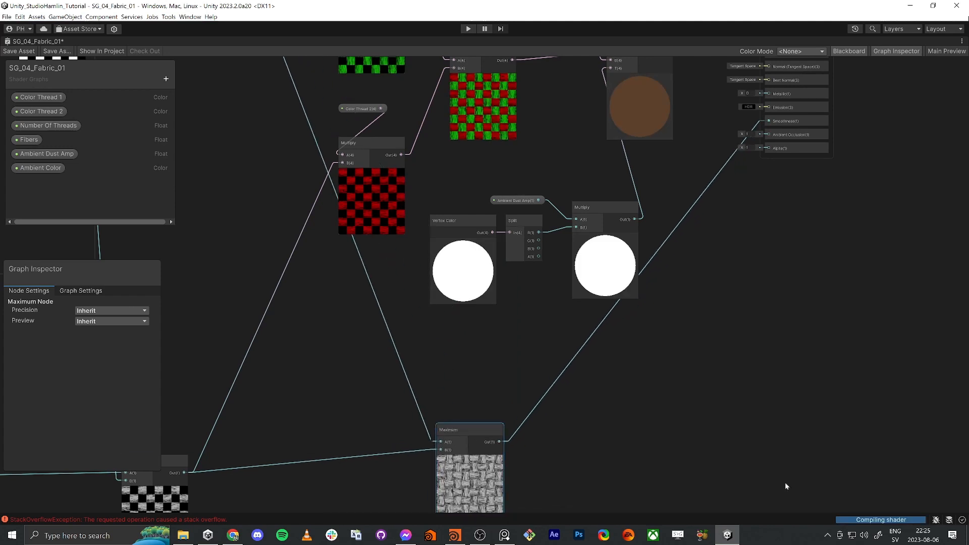
Restore the full editor layout, save the shader graph and examine the fabric's highlights in the Scene view.
{"action": "key", "text": "shift+space"}
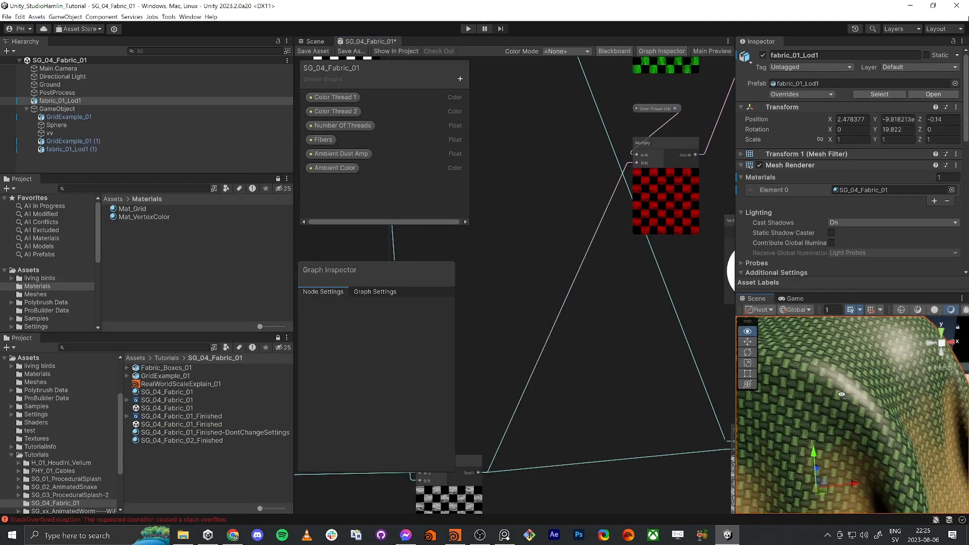
{"action": "right_click_drag", "start_coordinate": [841, 394], "coordinate": [836, 354]}
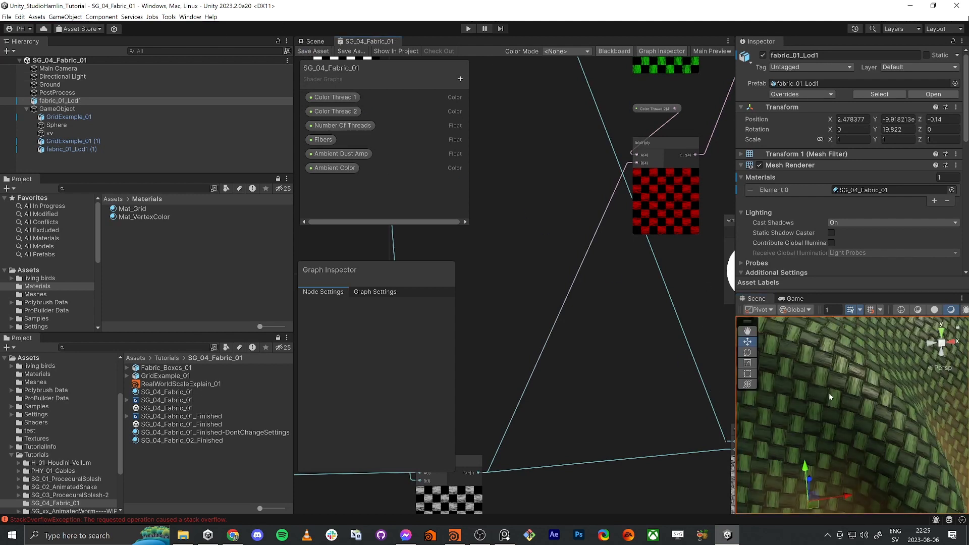
{"action": "right_click_drag", "start_coordinate": [877, 402], "coordinate": [879, 453]}
{"action": "key", "text": "s"}
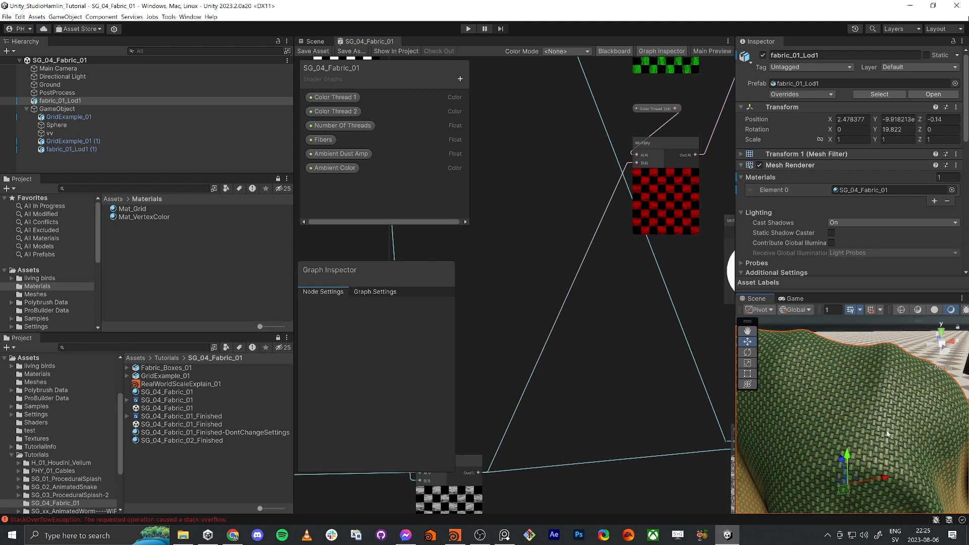
{"action": "mouse_move", "coordinate": [891, 420]}
{"action": "right_mouse_down"}
{"action": "mouse_move", "coordinate": [881, 421]}
{"action": "mouse_move", "coordinate": [881, 434]}
{"action": "mouse_move", "coordinate": [887, 423]}
{"action": "right_mouse_up"}
{"action": "key", "text": "w"}
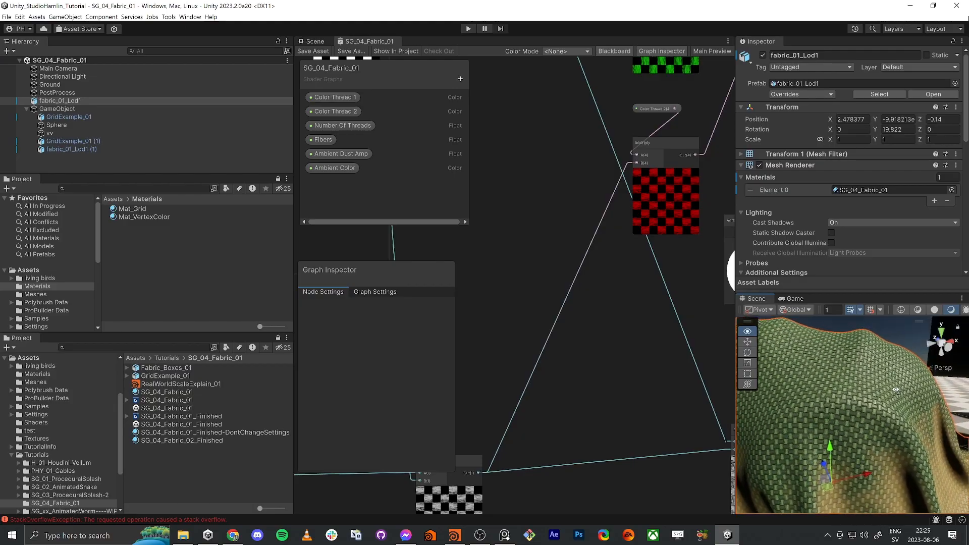
Maximize the Scene view to examine the fabric's shine from several angles and return to the full editor layout.
{"action": "key", "text": "shift+space"}
{"action": "key", "text": "w"}
{"action": "right_click_drag", "start_coordinate": [454, 271], "coordinate": [398, 303]}
{"action": "key", "text": "s"}
{"action": "key", "text": "a"}
{"action": "key", "text": "w"}
{"action": "key", "text": "shift+space"}
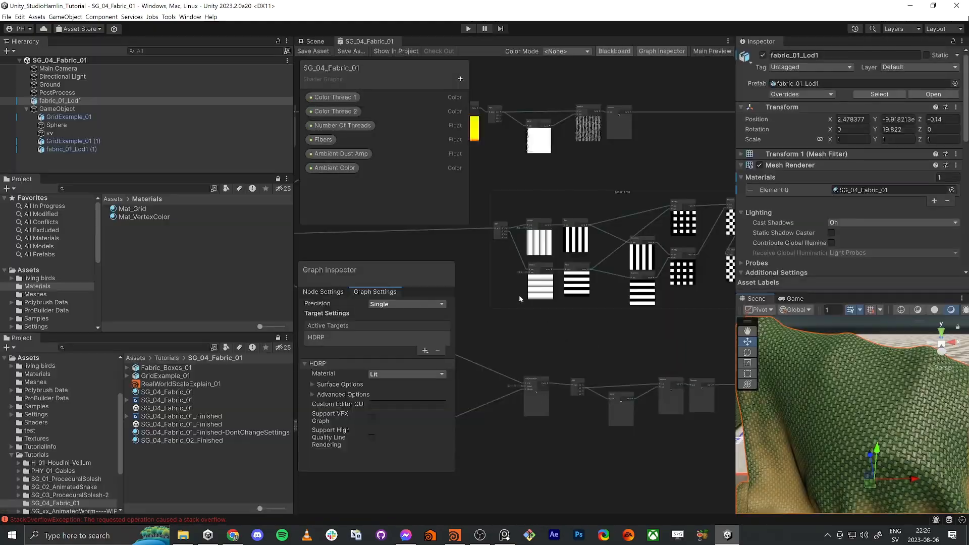
Examine the weave and folds of the draped fabric close up in the Scene view.
{"action": "scroll", "coordinate": [615, 347], "scroll_direction": "up", "scroll_amount": 1}
{"action": "right_click_drag", "start_coordinate": [848, 398], "coordinate": [813, 282]}
{"action": "key", "text": "w"}
{"action": "key", "text": "s"}
{"action": "left_click", "coordinate": [859, 415]}
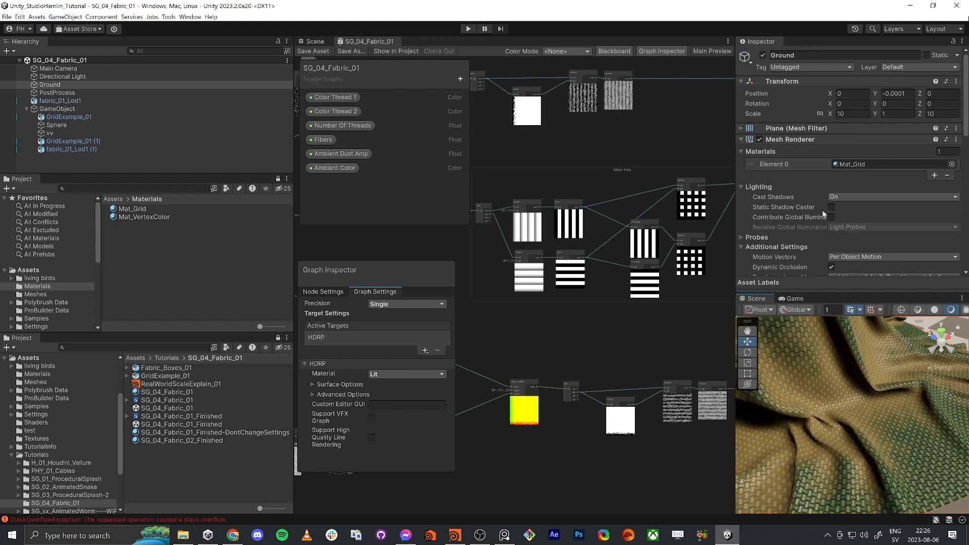
{"action": "scroll", "coordinate": [824, 214], "scroll_direction": "down", "scroll_amount": 10}
{"action": "scroll", "coordinate": [823, 229], "scroll_direction": "up", "scroll_amount": 8}
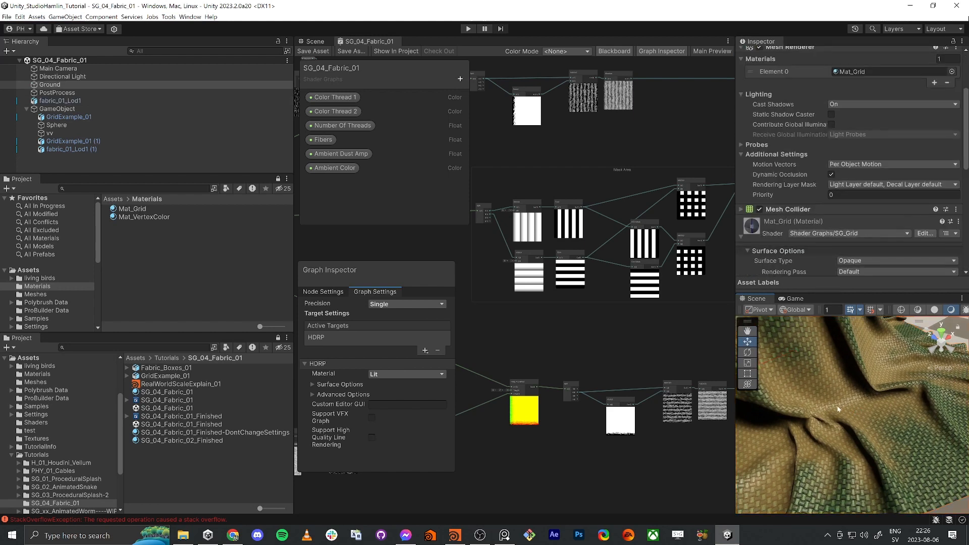
Select the draped fabric, try its Ambient Dust Amp at 0, set it to 1 and inspect the dusty areas close up.
{"action": "left_click", "coordinate": [820, 359]}
{"action": "scroll", "coordinate": [852, 186], "scroll_direction": "down", "scroll_amount": 5}
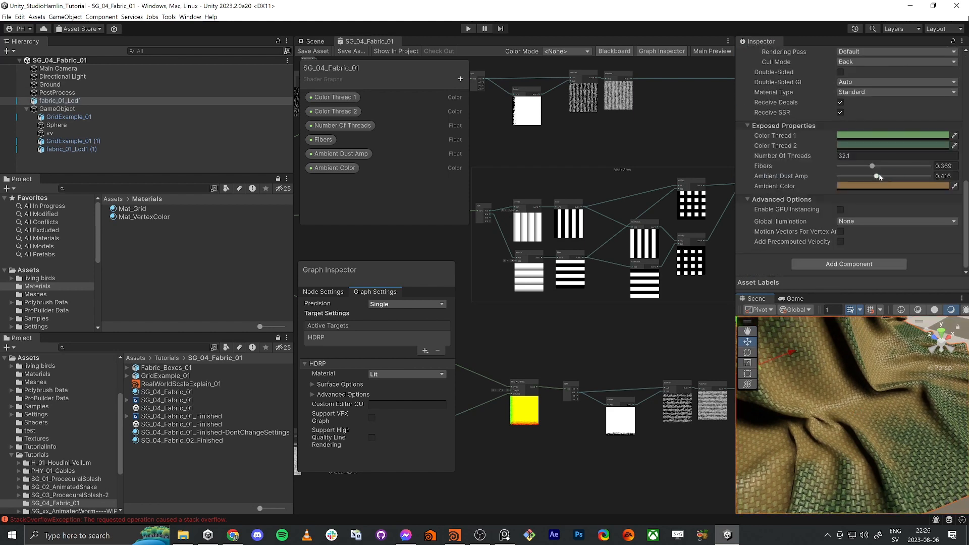
{"action": "left_click_drag", "start_coordinate": [878, 177], "coordinate": [7, 216]}
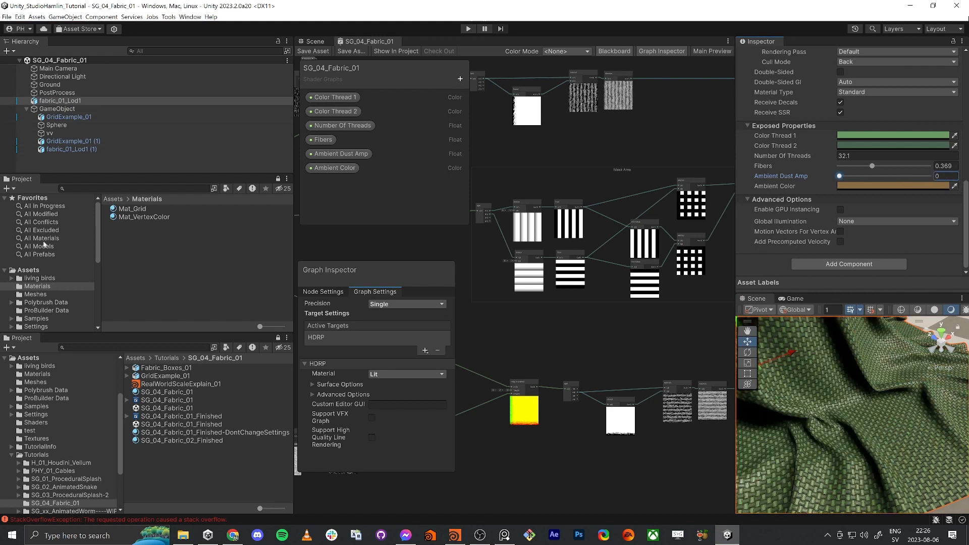
{"action": "left_click_drag", "start_coordinate": [924, 176], "coordinate": [929, 176]}
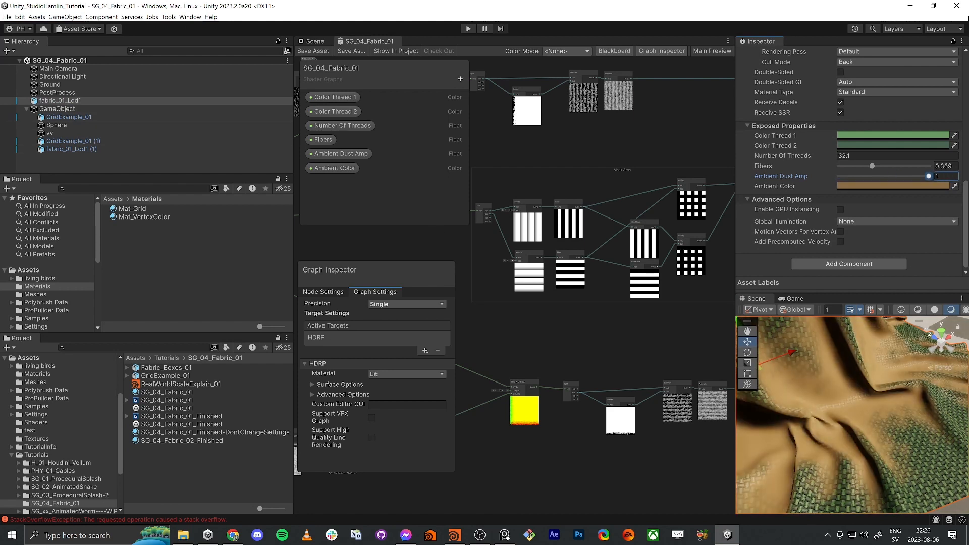
{"action": "mouse_move", "coordinate": [835, 404]}
{"action": "right_mouse_down"}
{"action": "mouse_move", "coordinate": [841, 429]}
{"action": "mouse_move", "coordinate": [846, 418]}
{"action": "right_mouse_up"}
{"action": "key", "text": "w"}
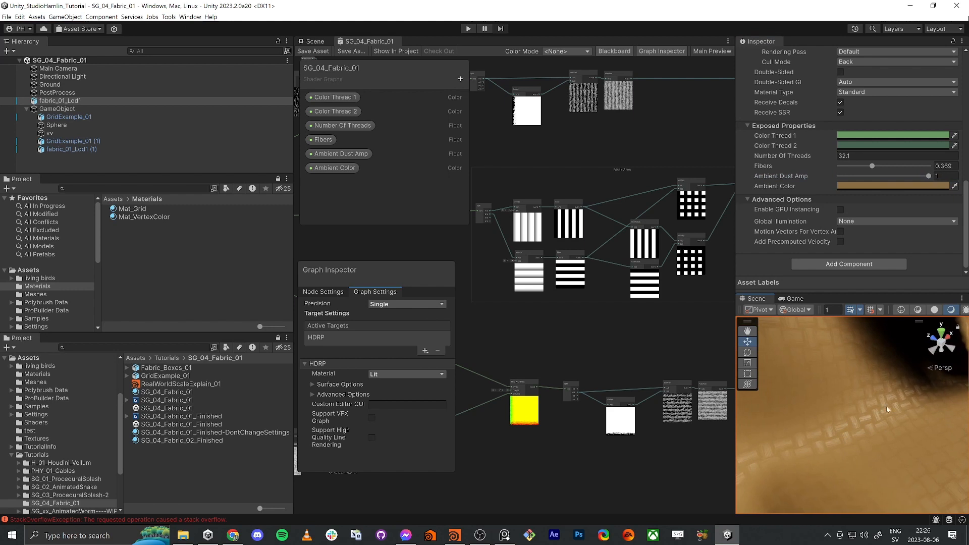
{"action": "scroll", "coordinate": [852, 422], "scroll_direction": "down", "scroll_amount": 5}
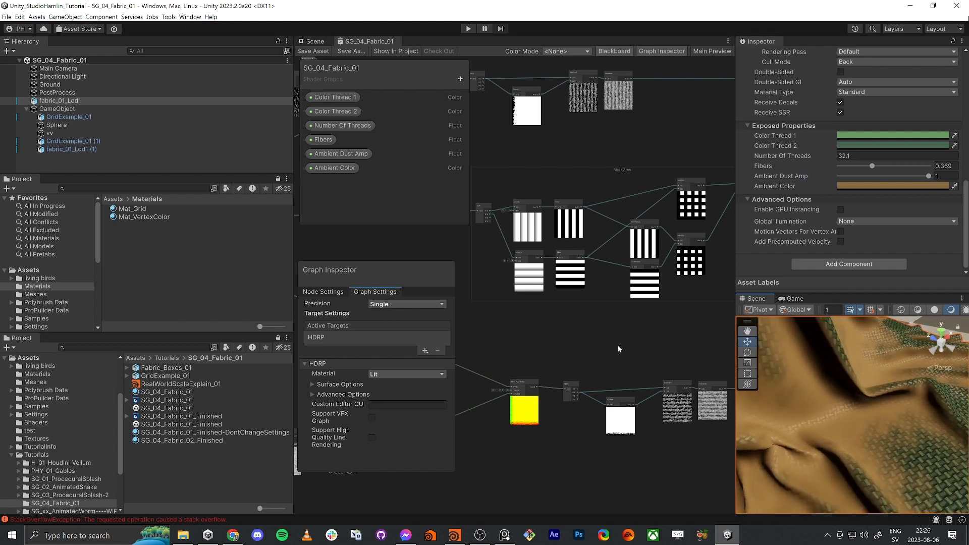
Add a Multiply node to the graph near the fiber Maximum node.
{"action": "middle_click_drag", "start_coordinate": [673, 351], "coordinate": [544, 323]}
{"action": "scroll", "coordinate": [569, 318], "scroll_direction": "down", "scroll_amount": 3}
{"action": "middle_click_drag", "start_coordinate": [690, 304], "coordinate": [591, 338]}
{"action": "scroll", "coordinate": [591, 338], "scroll_direction": "up", "scroll_amount": 3}
{"action": "scroll", "coordinate": [589, 353], "scroll_direction": "up", "scroll_amount": 3}
{"action": "key", "text": "space"}
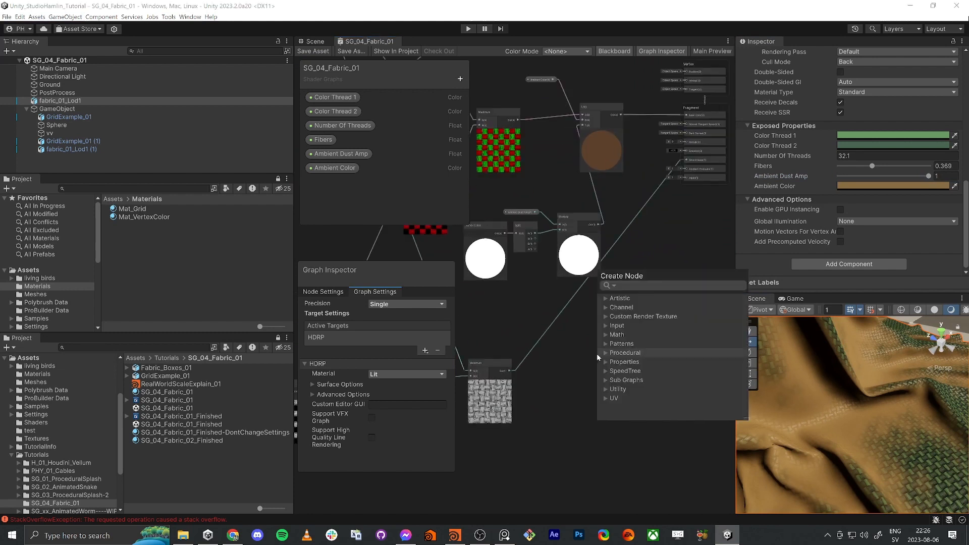
{"action": "type", "text": "multi"}
{"action": "key", "text": "Return"}
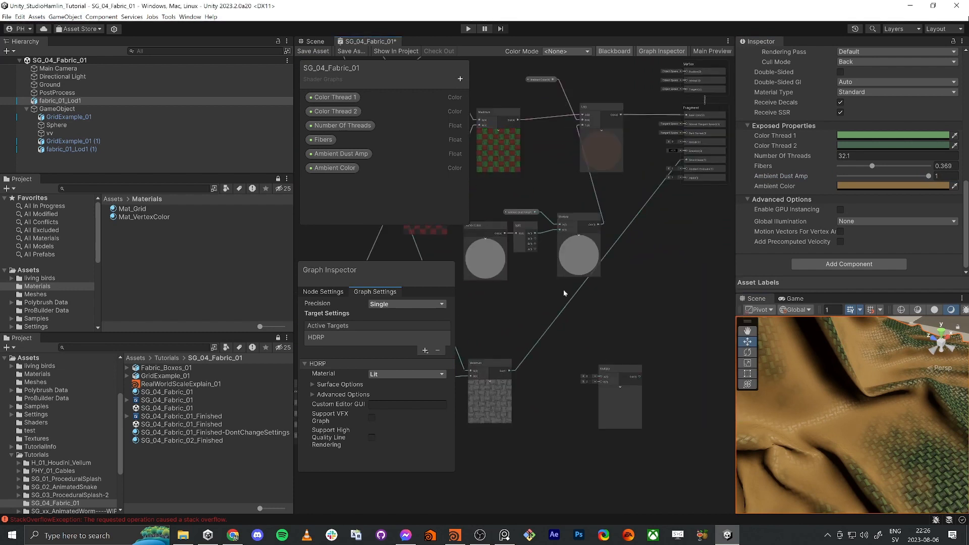
Connect the ambient dust Multiply output to the new Multiply node's A input and the fiber Maximum output to its B input.
{"action": "scroll", "coordinate": [563, 289], "scroll_direction": "up", "scroll_amount": 2}
{"action": "middle_click_drag", "start_coordinate": [556, 307], "coordinate": [560, 273]}
{"action": "left_click_drag", "start_coordinate": [592, 145], "coordinate": [575, 150]}
{"action": "left_click_drag", "start_coordinate": [495, 144], "coordinate": [484, 137]}
{"action": "middle_click_drag", "start_coordinate": [484, 142], "coordinate": [496, 135]}
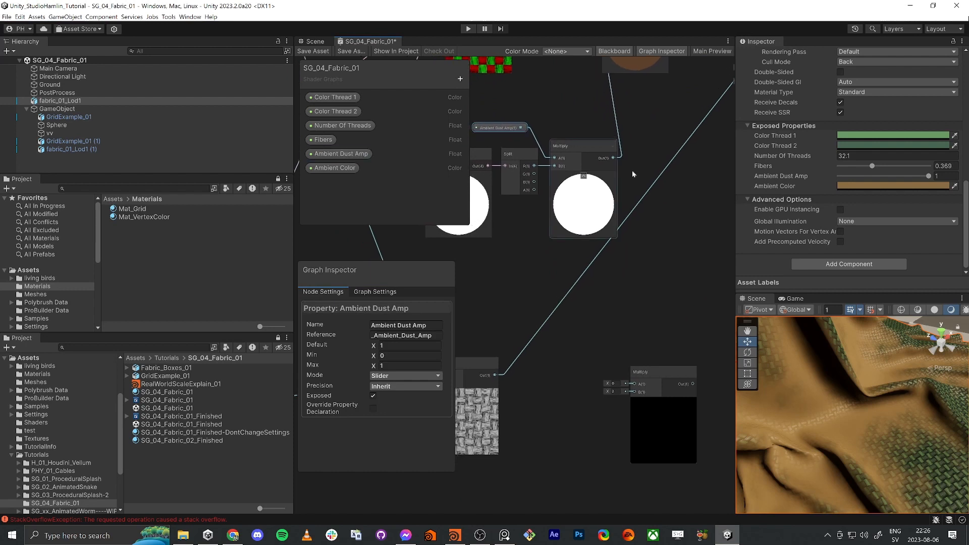
{"action": "left_click_drag", "start_coordinate": [614, 159], "coordinate": [655, 286]}
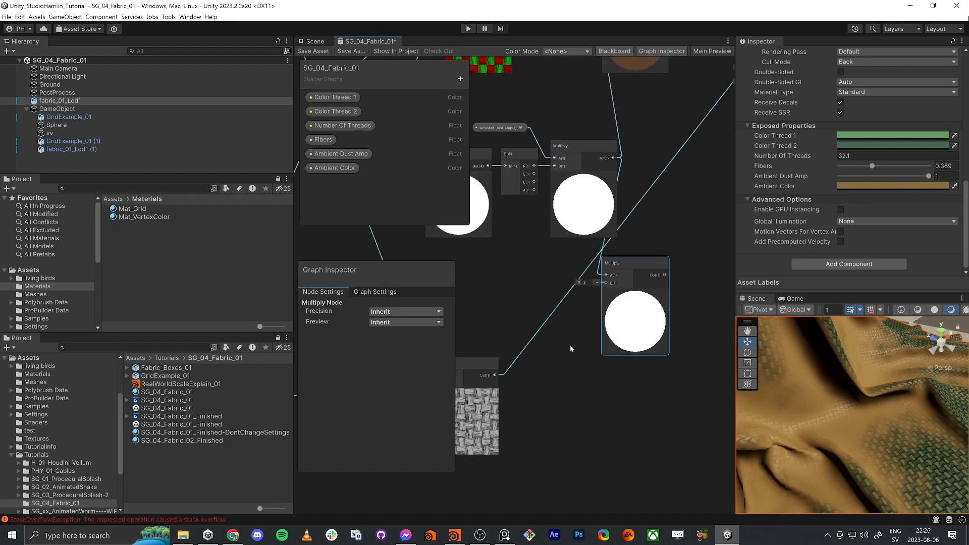
{"action": "middle_click_drag", "start_coordinate": [554, 391], "coordinate": [543, 403]}
{"action": "left_click", "coordinate": [542, 403]}
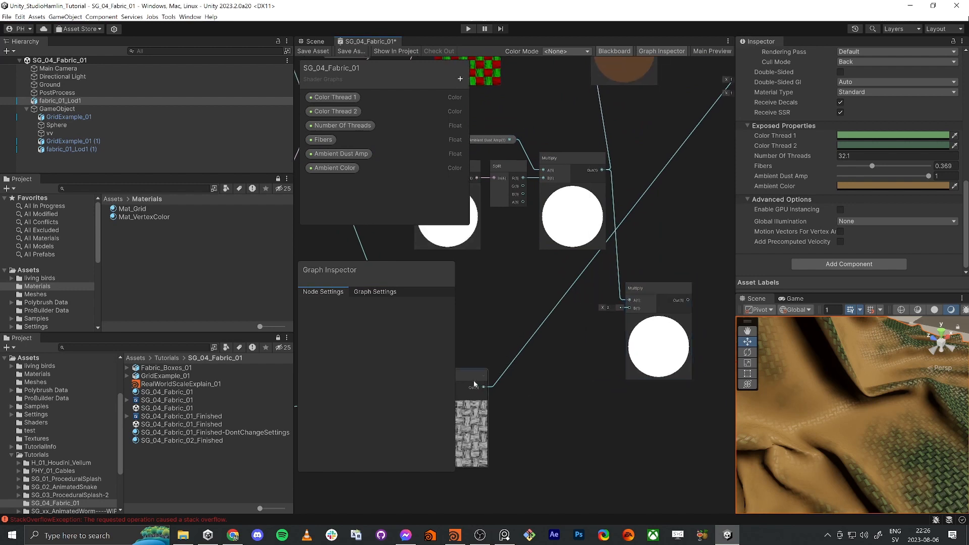
{"action": "left_click_drag", "start_coordinate": [484, 388], "coordinate": [626, 307]}
{"action": "middle_click_drag", "start_coordinate": [588, 358], "coordinate": [485, 440]}
{"action": "scroll", "coordinate": [485, 440], "scroll_direction": "down", "scroll_amount": 2}
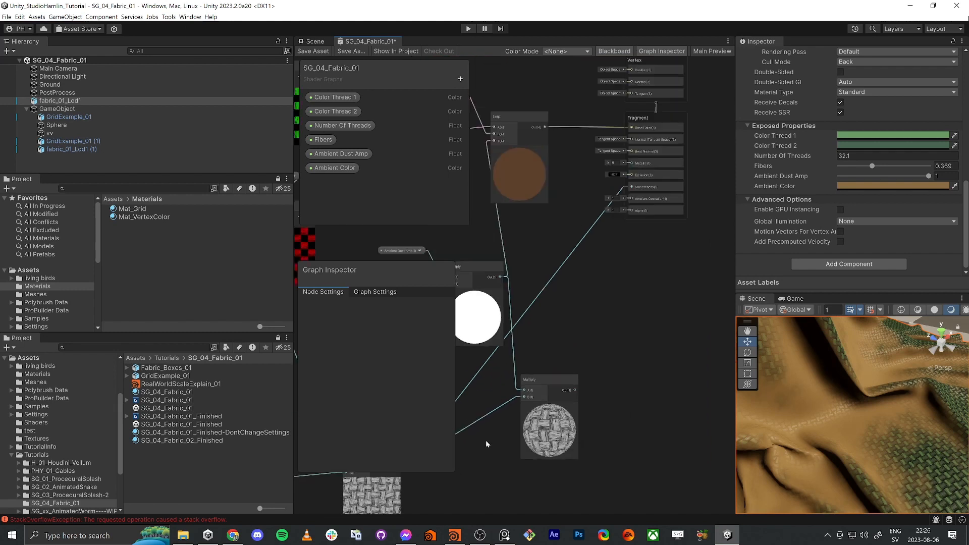
{"action": "middle_click_drag", "start_coordinate": [577, 382], "coordinate": [597, 392]}
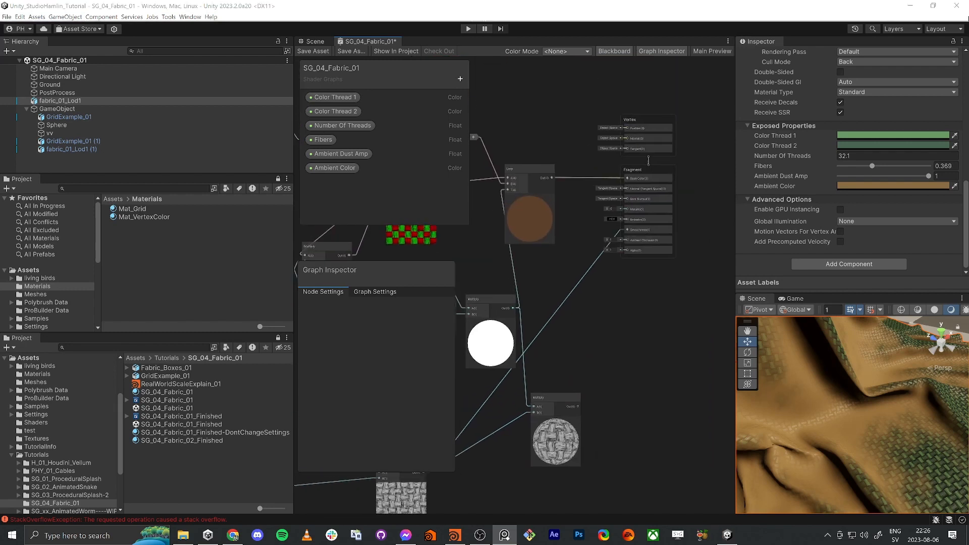
Delete the newly added Multiply node that combines the dust mask with the fibers.
{"action": "left_click", "coordinate": [550, 398]}
{"action": "middle_click_drag", "start_coordinate": [548, 386], "coordinate": [628, 330]}
{"action": "key", "text": "Delete"}
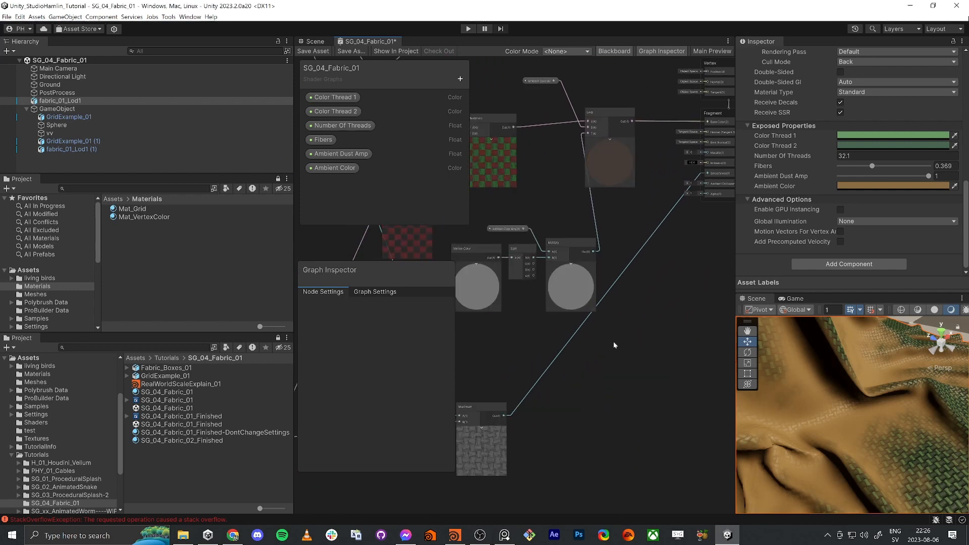
Add a Lerp node and place it between the fiber Maximum node and the Fragment block.
{"action": "middle_click_drag", "start_coordinate": [628, 392], "coordinate": [626, 359]}
{"action": "key", "text": "space"}
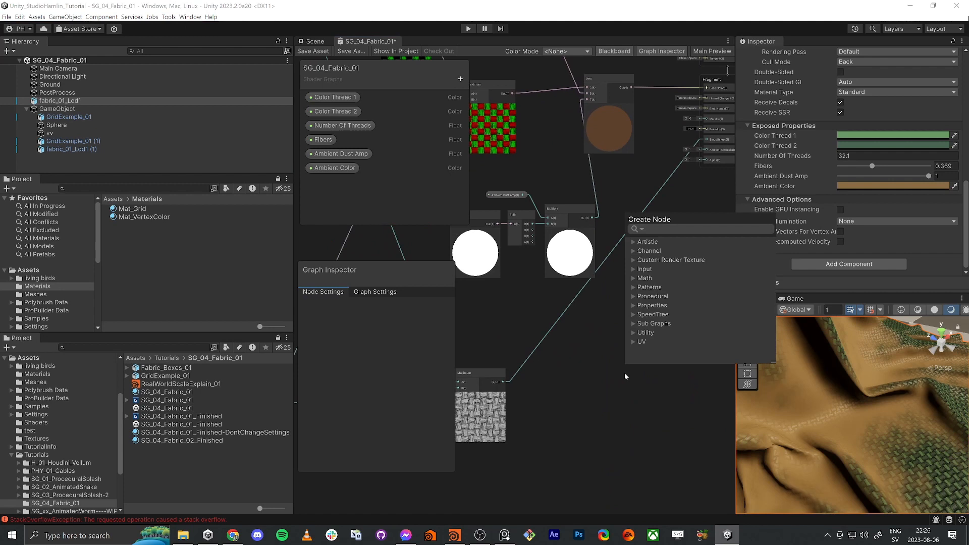
{"action": "type", "text": "lerp"}
{"action": "key", "text": "Return"}
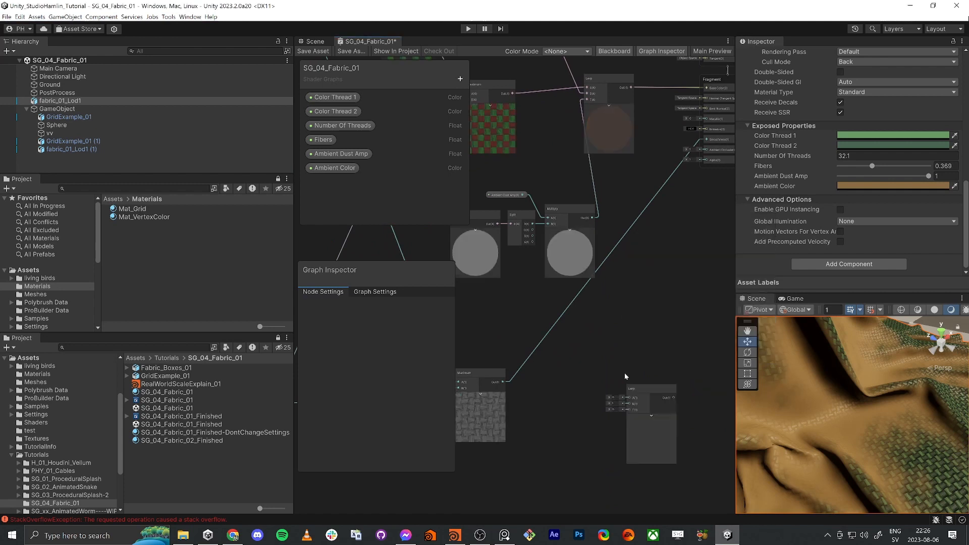
{"action": "left_click_drag", "start_coordinate": [651, 389], "coordinate": [656, 323]}
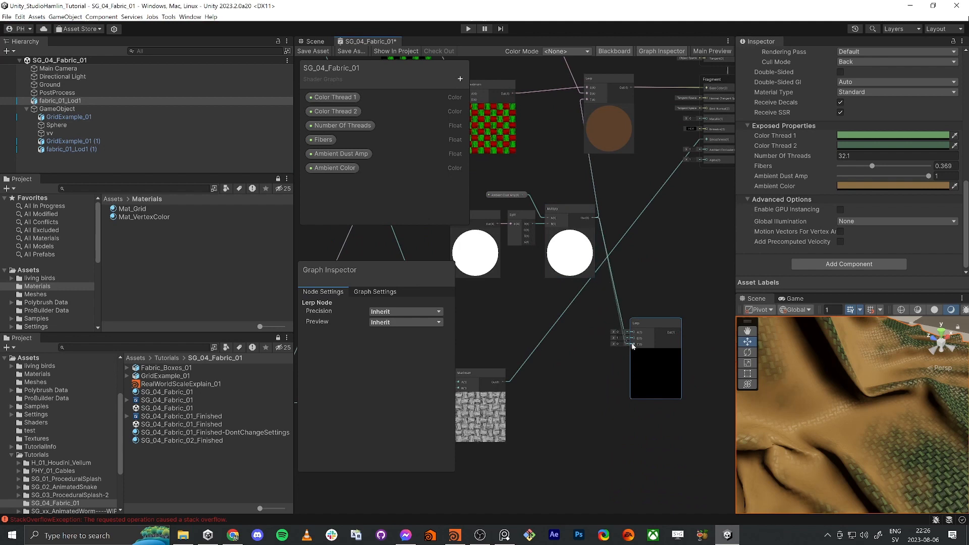
Connect the ambient dust Multiply output to the Lerp's T input and the fiber Maximum output to A, with B set to 0.
{"action": "left_click_drag", "start_coordinate": [619, 352], "coordinate": [620, 349]}
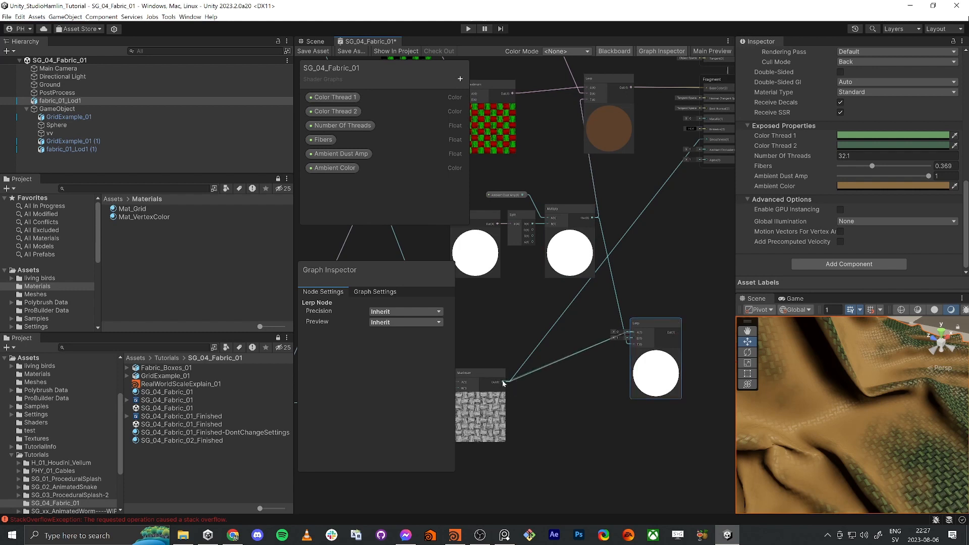
{"action": "left_click_drag", "start_coordinate": [503, 383], "coordinate": [503, 383]}
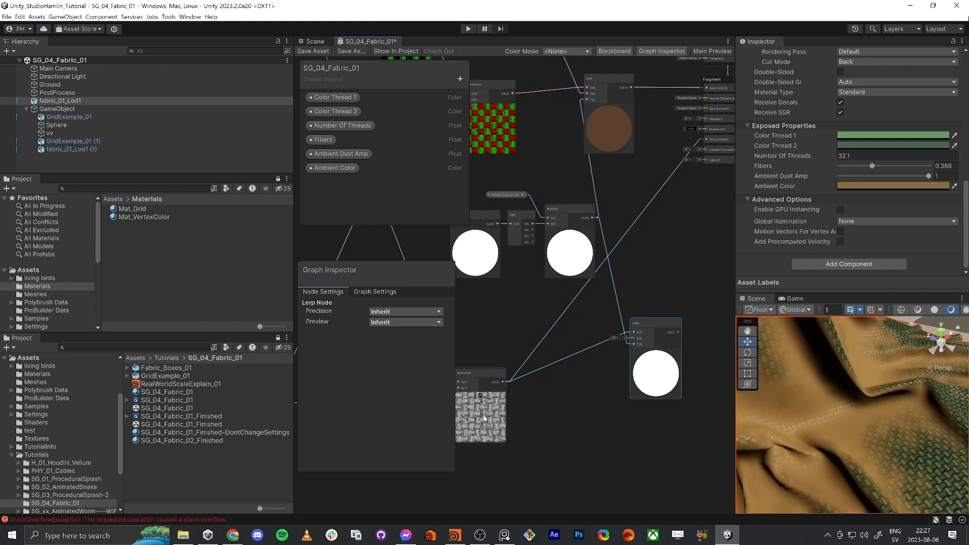
{"action": "left_click_drag", "start_coordinate": [651, 326], "coordinate": [637, 344]}
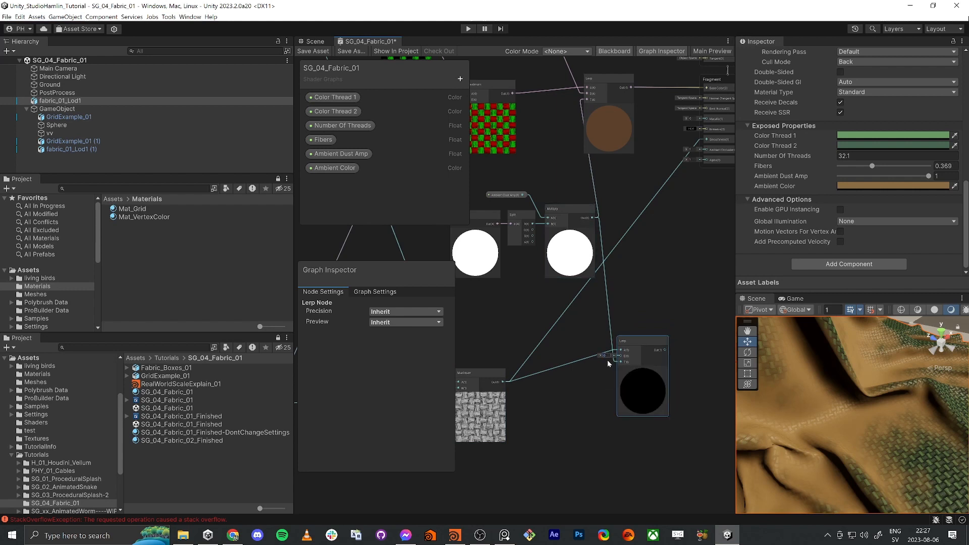
Connect the new Lerp's output to the Fragment's Smoothness input and save the shader graph.
{"action": "scroll", "coordinate": [607, 359], "scroll_direction": "up", "scroll_amount": 5}
{"action": "scroll", "coordinate": [585, 353], "scroll_direction": "down", "scroll_amount": 8}
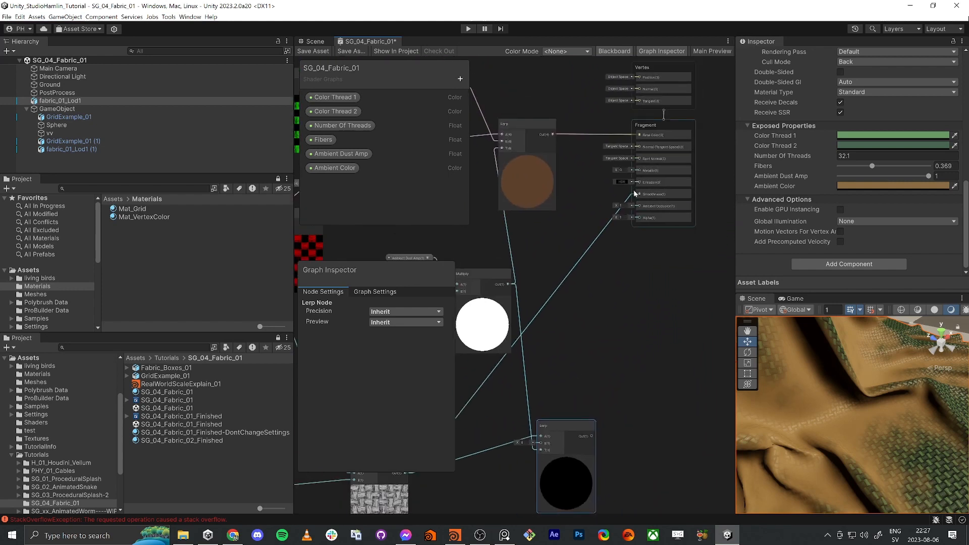
{"action": "left_click_drag", "start_coordinate": [639, 195], "coordinate": [592, 437]}
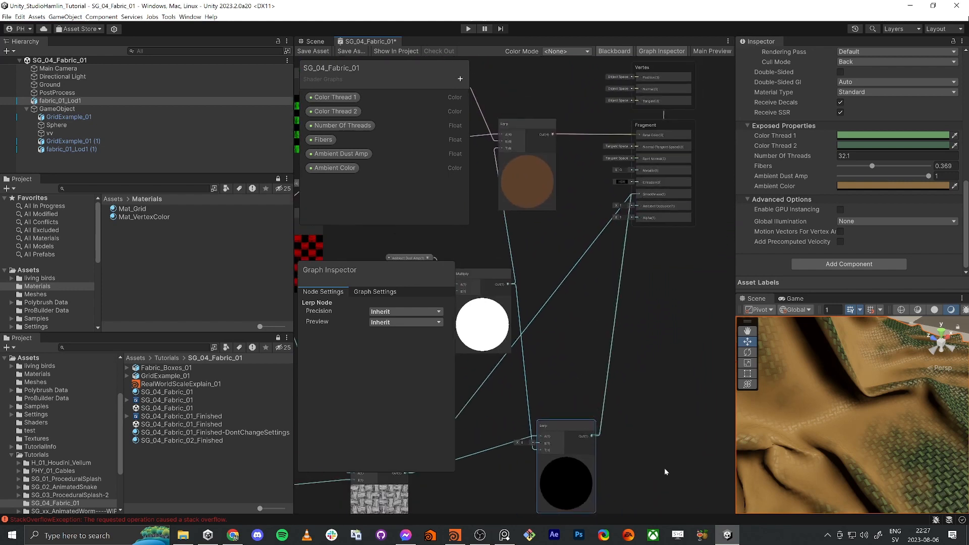
Examine the shine of the dusty and clean fabric areas up close and from a distance in the Scene view.
{"action": "right_click_drag", "start_coordinate": [826, 428], "coordinate": [794, 473]}
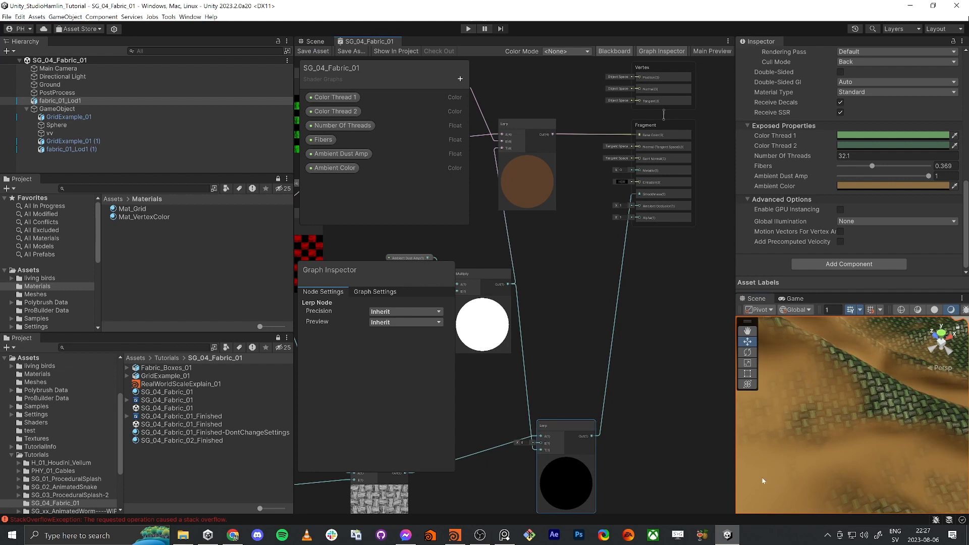
{"action": "key", "text": "w"}
{"action": "right_click_drag", "start_coordinate": [896, 399], "coordinate": [851, 322]}
{"action": "key", "text": "s"}
{"action": "left_click", "coordinate": [851, 322]}
{"action": "right_click_drag", "start_coordinate": [861, 421], "coordinate": [888, 429]}
{"action": "scroll", "coordinate": [565, 350], "scroll_direction": "down", "scroll_amount": 5}
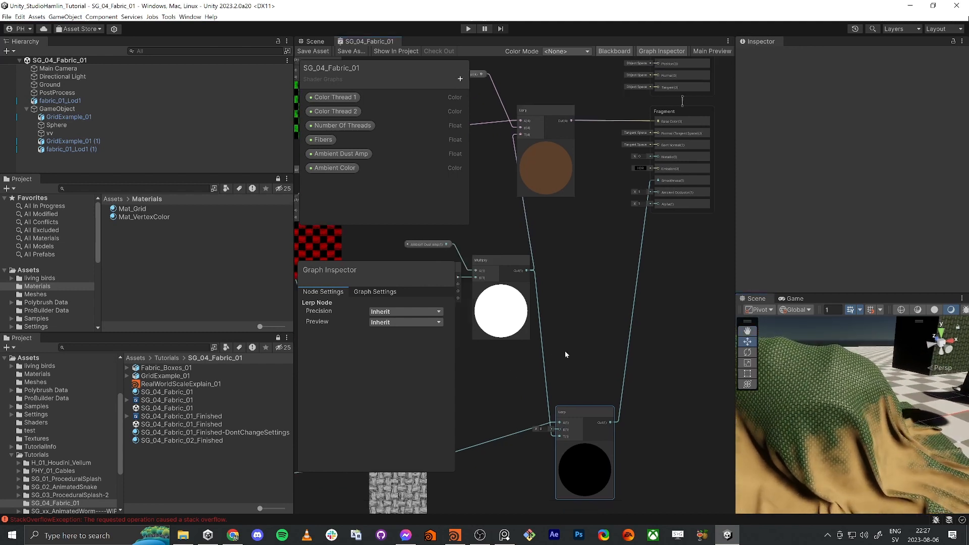
Move the smoothness Lerp node closer to the fiber Maximum node and group the two nodes.
{"action": "middle_click_drag", "start_coordinate": [598, 375], "coordinate": [632, 328]}
{"action": "scroll", "coordinate": [632, 328], "scroll_direction": "down", "scroll_amount": 1}
{"action": "left_click", "coordinate": [658, 325]}
{"action": "left_click_drag", "start_coordinate": [674, 314], "coordinate": [645, 328]}
{"action": "left_click_drag", "start_coordinate": [537, 317], "coordinate": [649, 348]}
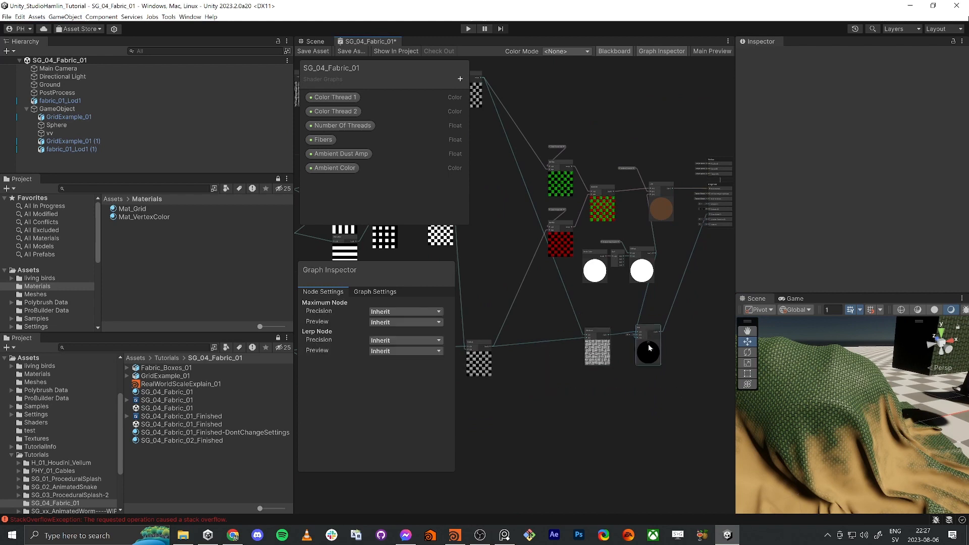
{"action": "right_click", "coordinate": [649, 326]}
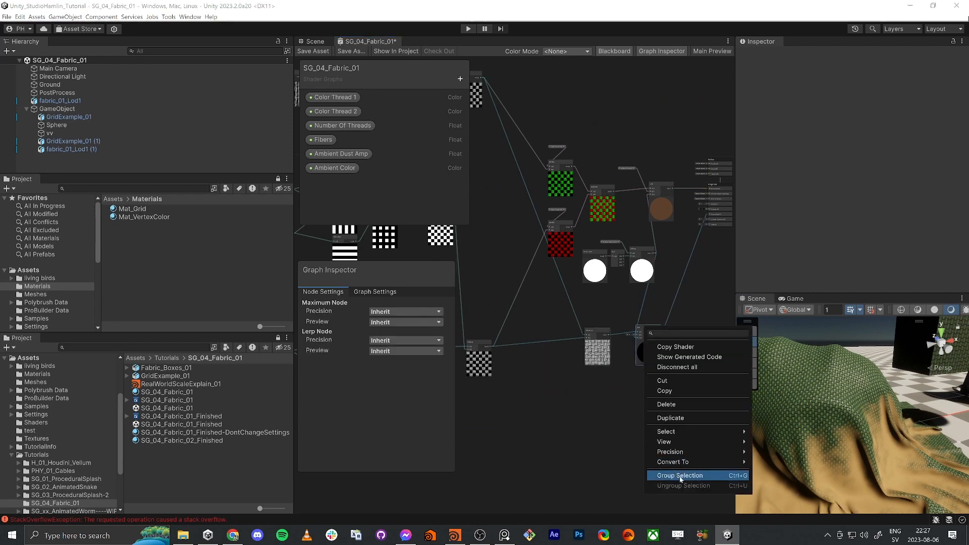
Group the selected Maximum and Lerp nodes under the title "Smoothesss" and maximize the graph window.
{"action": "left_click", "coordinate": [679, 476]}
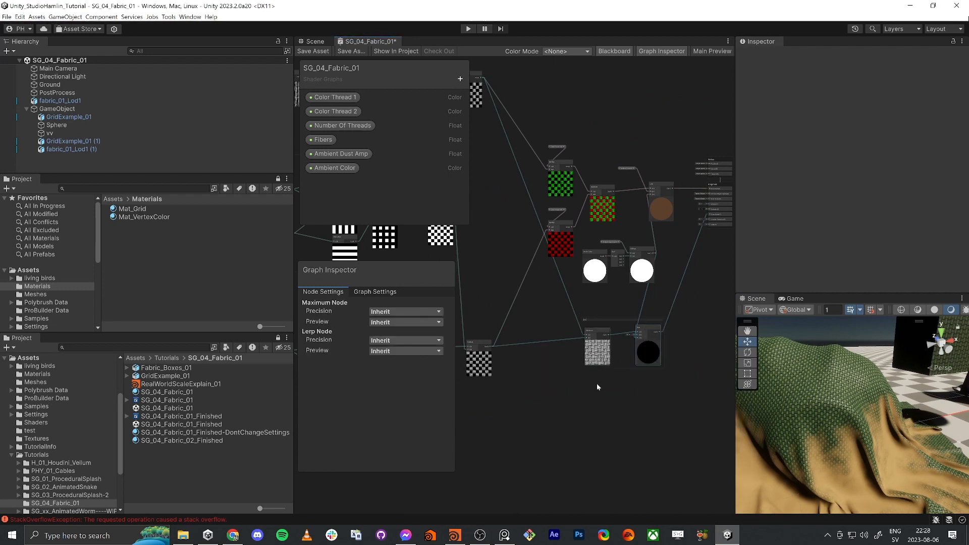
{"action": "scroll", "coordinate": [580, 363], "scroll_direction": "up", "scroll_amount": 3}
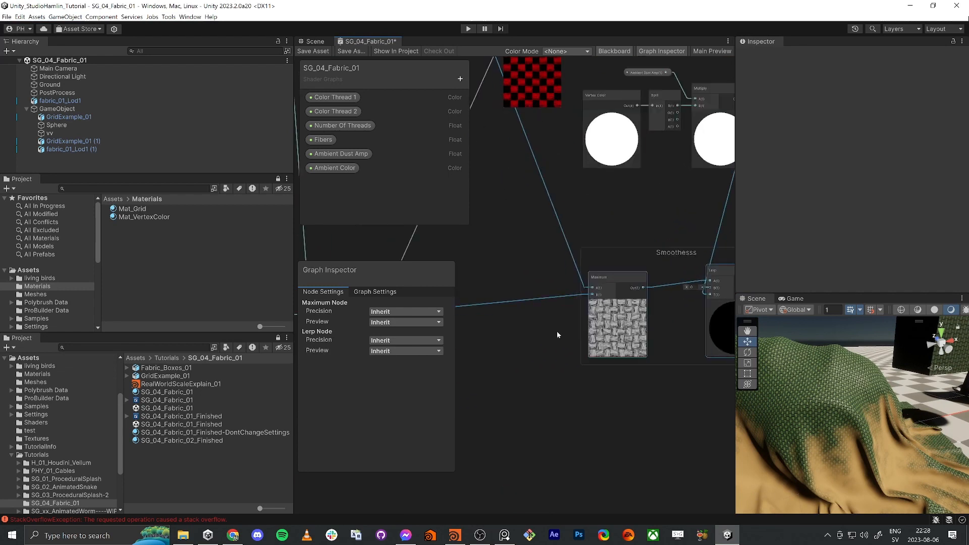
{"action": "middle_click_drag", "start_coordinate": [667, 207], "coordinate": [613, 212]}
{"action": "key", "text": "shift+space"}
{"action": "middle_click_drag", "start_coordinate": [557, 285], "coordinate": [685, 305]}
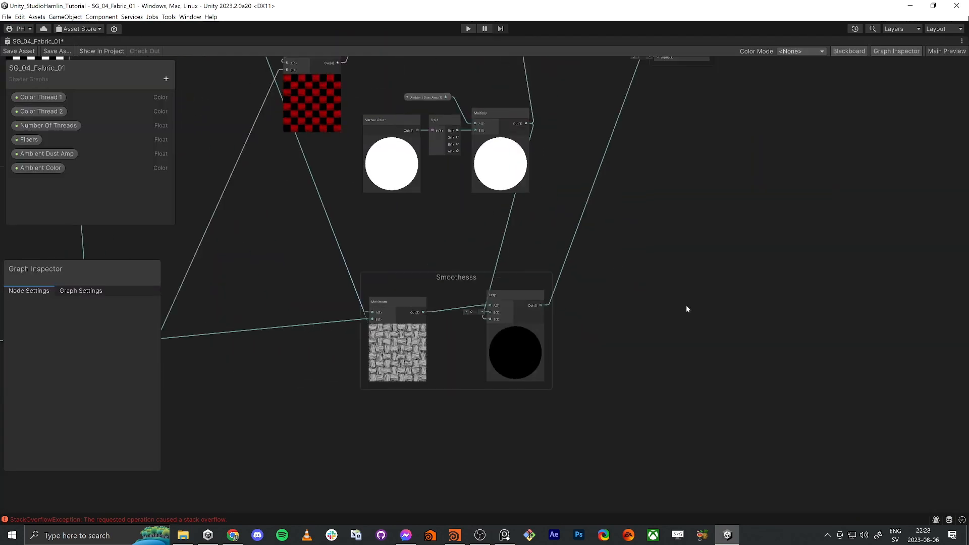
{"action": "scroll", "coordinate": [384, 288], "scroll_direction": "up", "scroll_amount": 5}
{"action": "key", "text": "alt+Tab"}
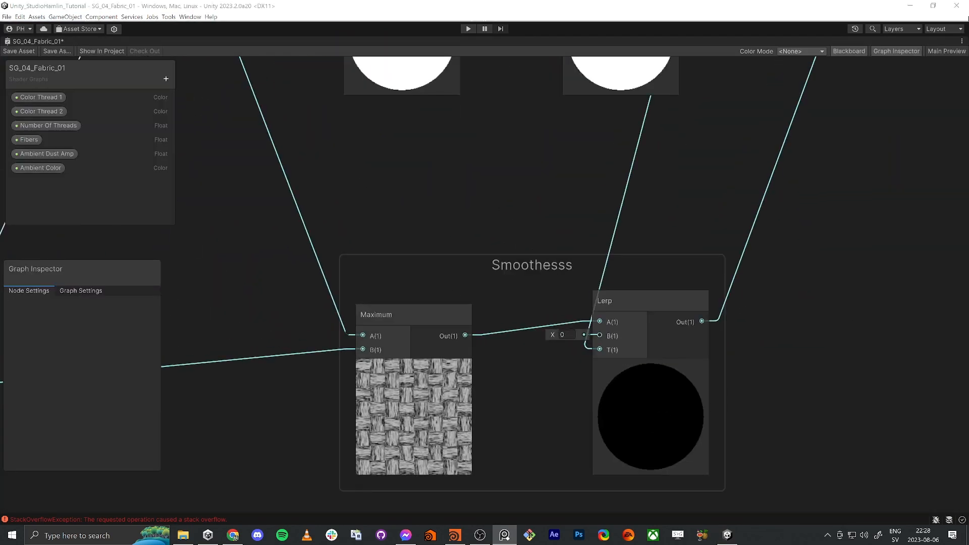
{"action": "key", "text": "alt+Tab"}
Move the Smoothesss group further down, away from the vertex color nodes.
{"action": "scroll", "coordinate": [546, 241], "scroll_direction": "down", "scroll_amount": 5}
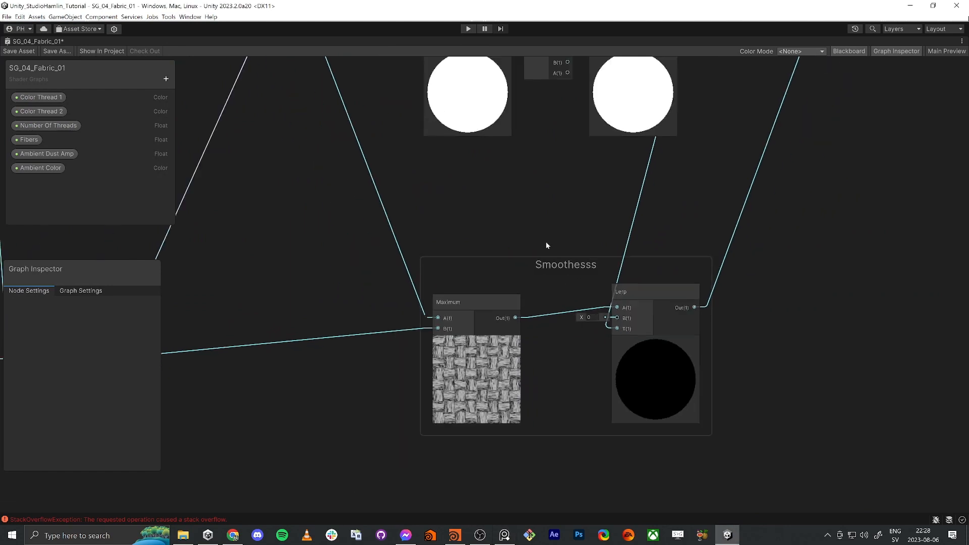
{"action": "scroll", "coordinate": [566, 277], "scroll_direction": "down", "scroll_amount": 2}
{"action": "left_click_drag", "start_coordinate": [588, 337], "coordinate": [598, 390]}
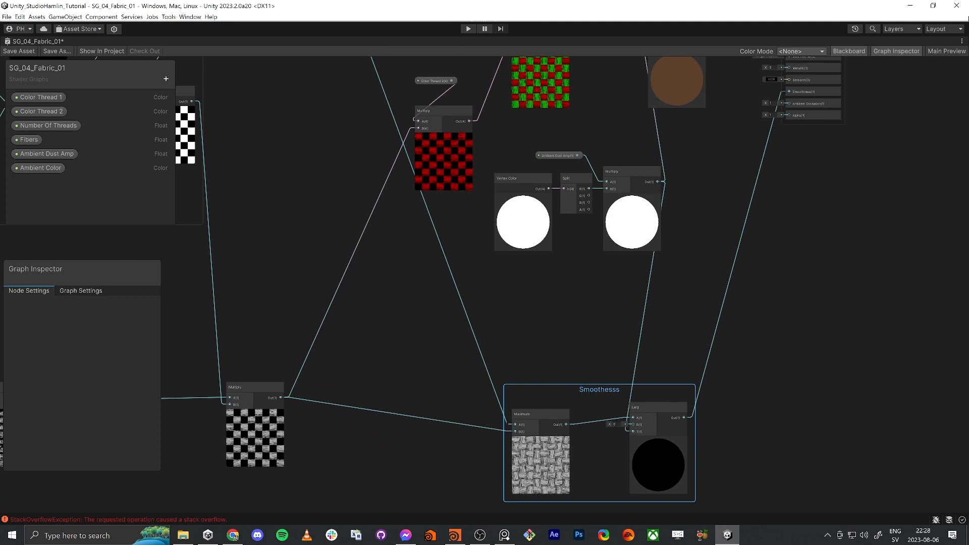
{"action": "key", "text": "alt+Tab"}
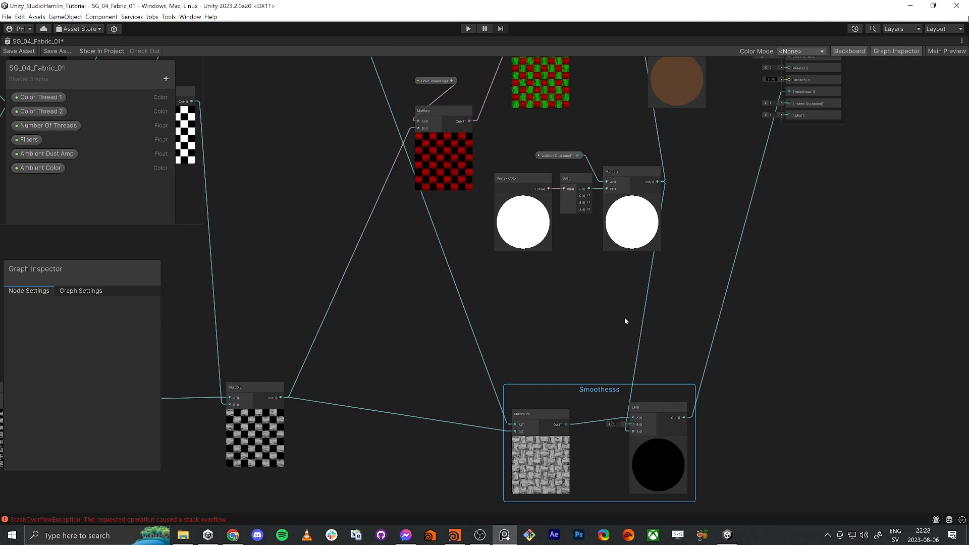
Move the base color Lerp node together with the Vertex and Fragment blocks further right to make room after the Maximum node.
{"action": "middle_click_drag", "start_coordinate": [606, 274], "coordinate": [554, 361]}
{"action": "middle_click_drag", "start_coordinate": [708, 316], "coordinate": [591, 409]}
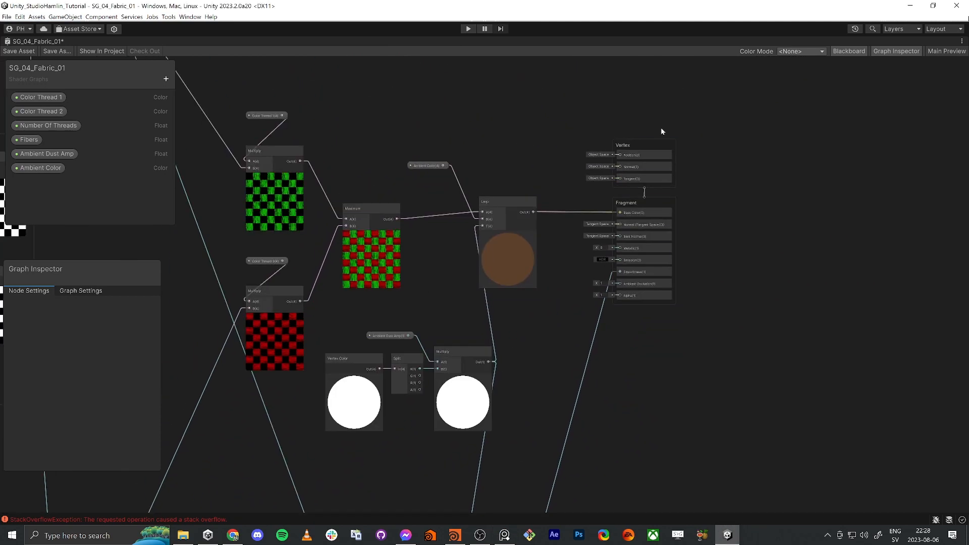
{"action": "left_click_drag", "start_coordinate": [541, 277], "coordinate": [604, 196]}
{"action": "left_click", "coordinate": [624, 357]}
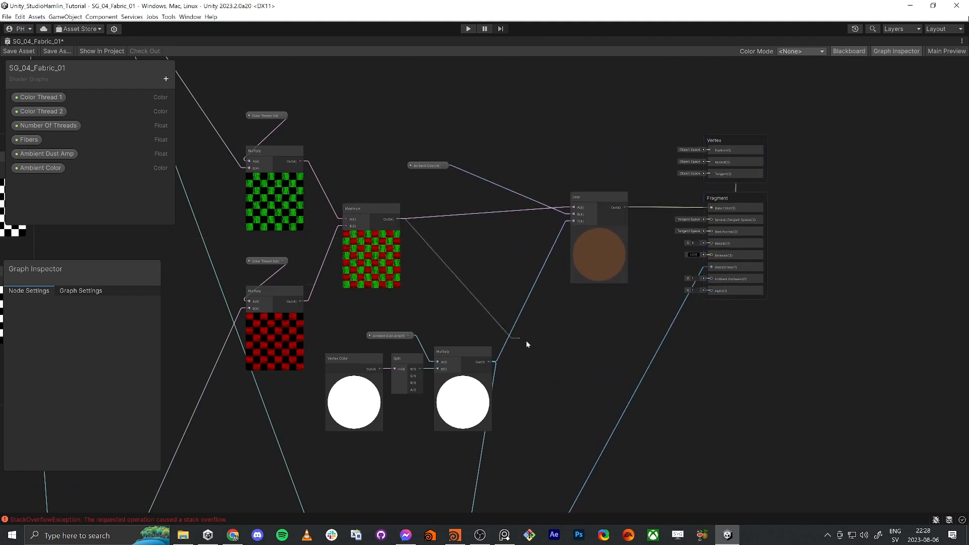
Add a Color Mask node fed by the thread colors' Maximum output through In(3) and place it below the Lerp node.
{"action": "left_click_drag", "start_coordinate": [526, 342], "coordinate": [562, 369]}
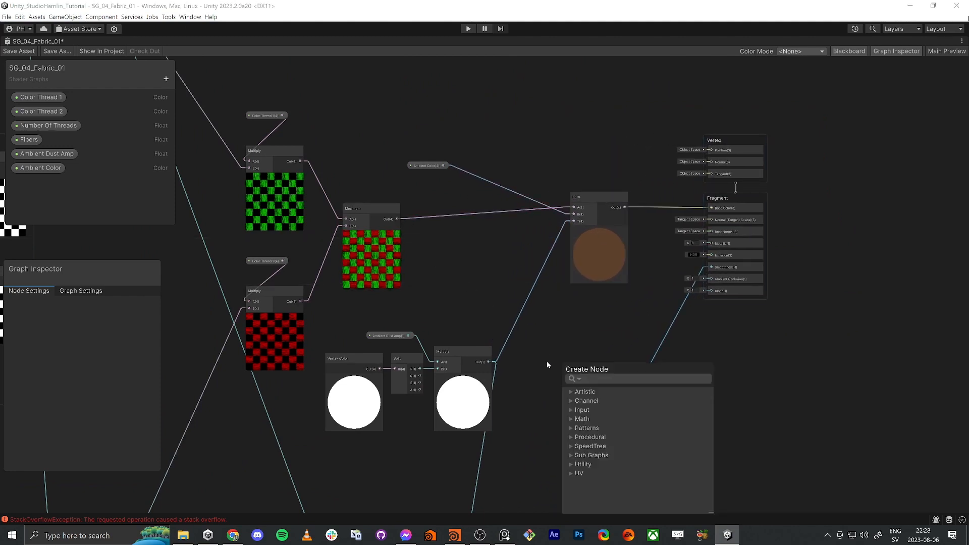
{"action": "type", "text": "color mas"}
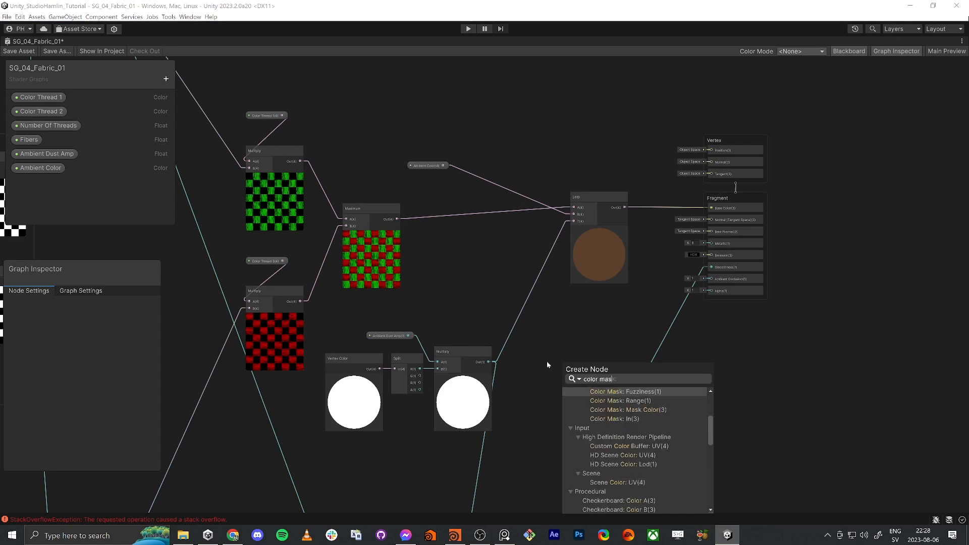
{"action": "key", "text": "Down"}
{"action": "key", "text": "Down"}
{"action": "key", "text": "Down"}
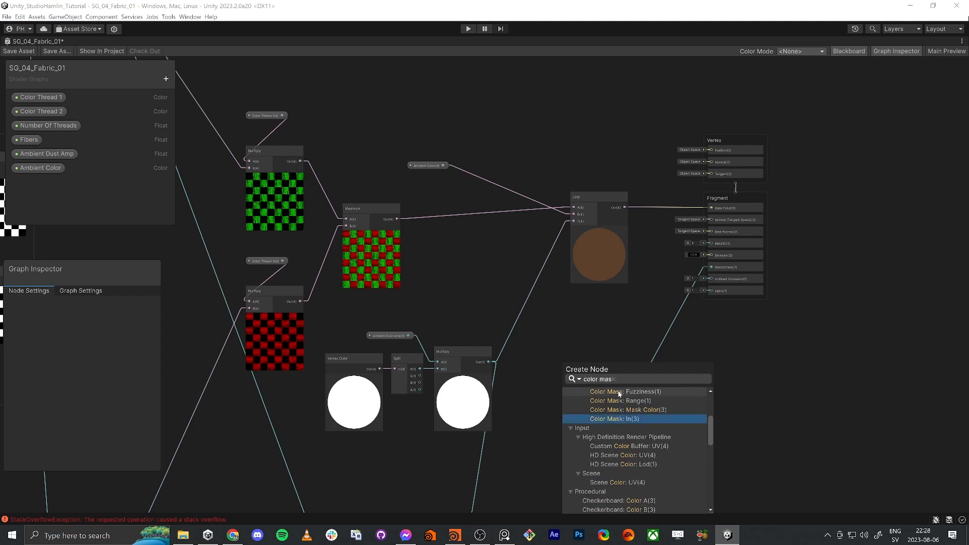
{"action": "left_click", "coordinate": [609, 418]}
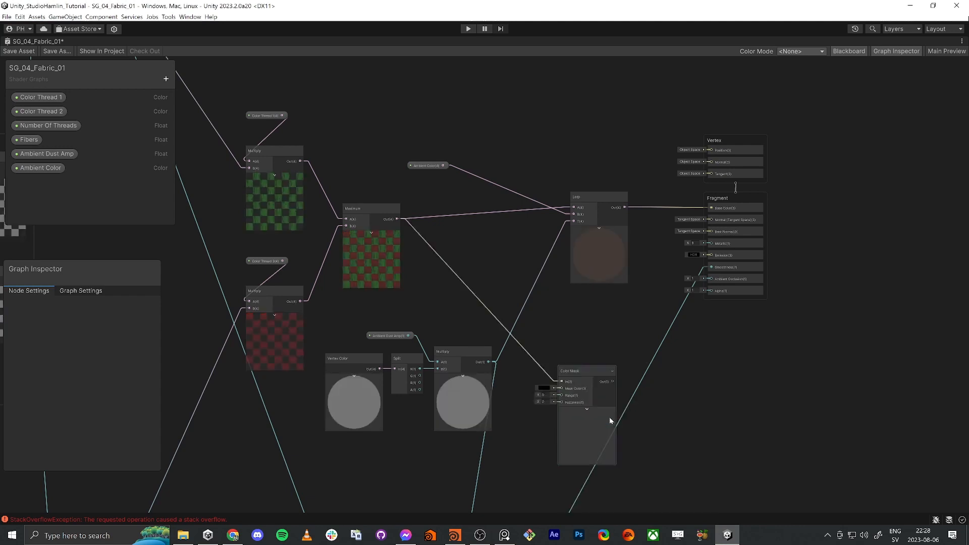
{"action": "left_click_drag", "start_coordinate": [587, 374], "coordinate": [588, 314]}
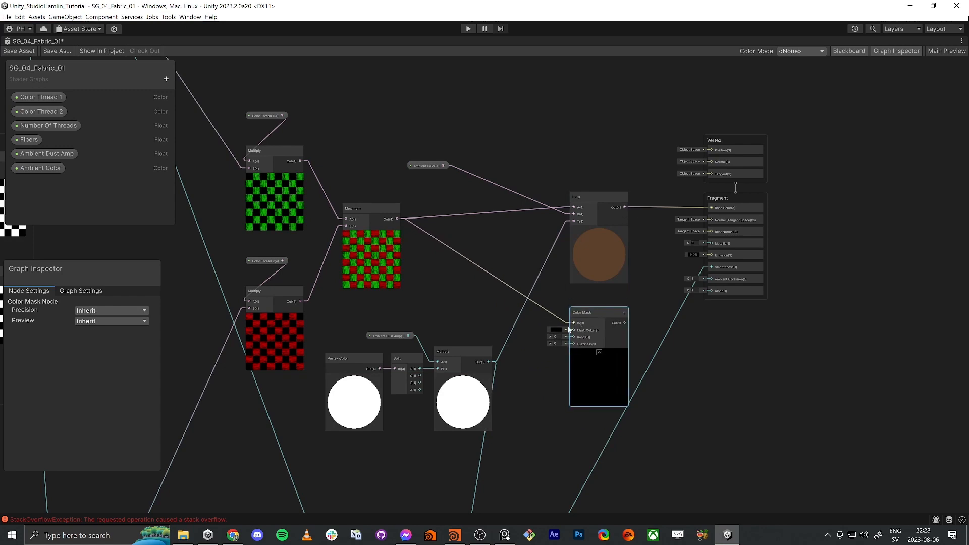
Set the Color Mask node's mask color to white (FFFFFF).
{"action": "left_click", "coordinate": [556, 330]}
{"action": "left_click", "coordinate": [589, 334]}
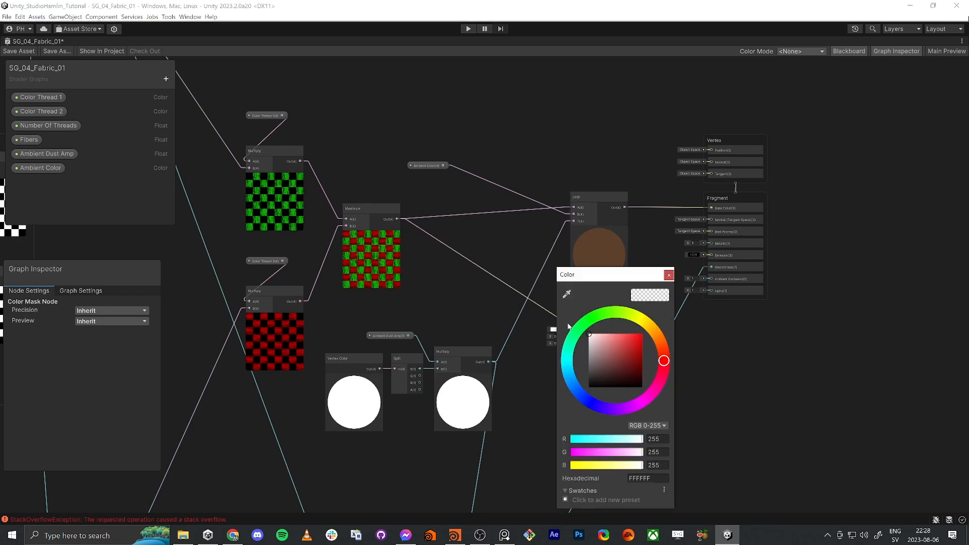
{"action": "left_click", "coordinate": [669, 275]}
Set the Color Mask node's Range and Fuzziness to 1 and shift the node slightly up and to the left.
{"action": "scroll", "coordinate": [757, 343], "scroll_direction": "up", "scroll_amount": 1}
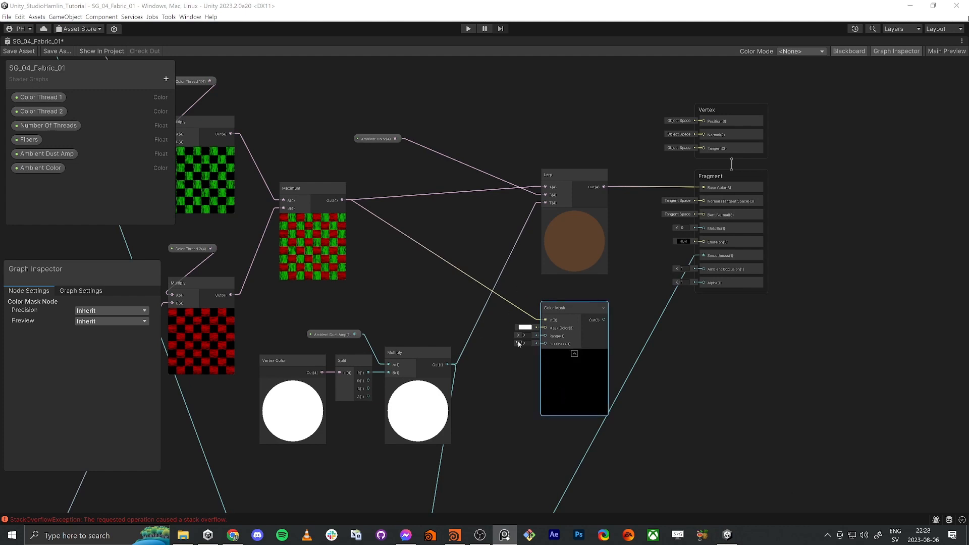
{"action": "scroll", "coordinate": [524, 344], "scroll_direction": "up", "scroll_amount": 5}
{"action": "left_click", "coordinate": [526, 326]}
{"action": "type", "text": "1"}
{"action": "left_click", "coordinate": [527, 342]}
{"action": "type", "text": "1"}
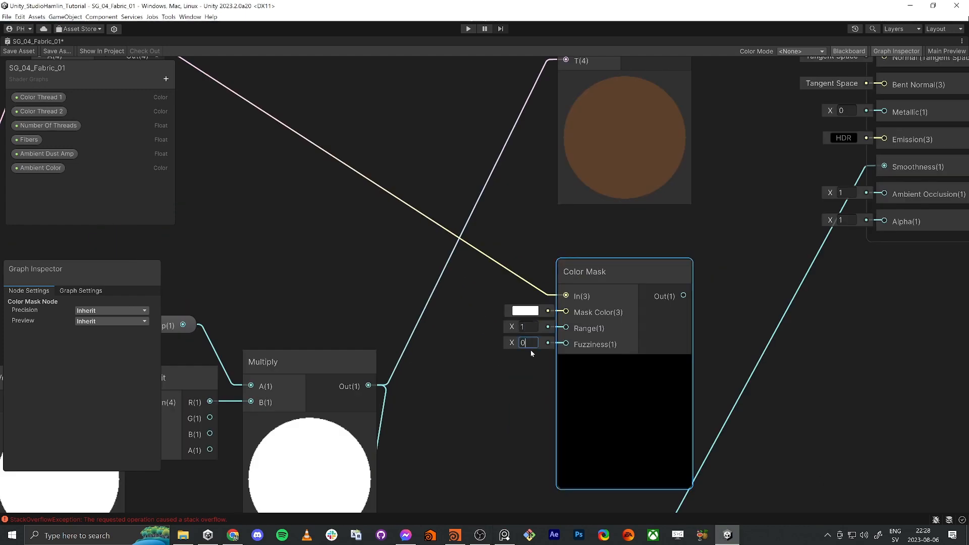
{"action": "left_click", "coordinate": [498, 356]}
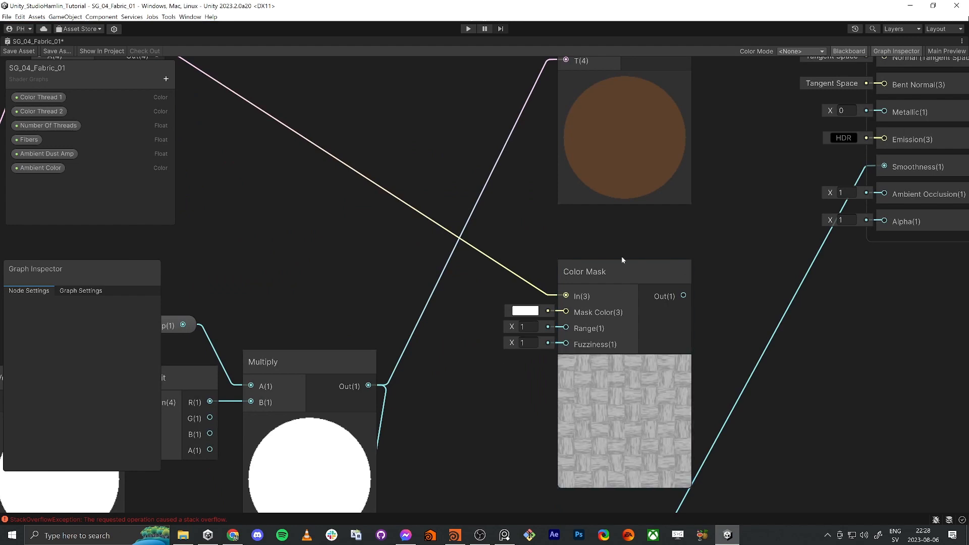
{"action": "left_click_drag", "start_coordinate": [621, 268], "coordinate": [584, 253]}
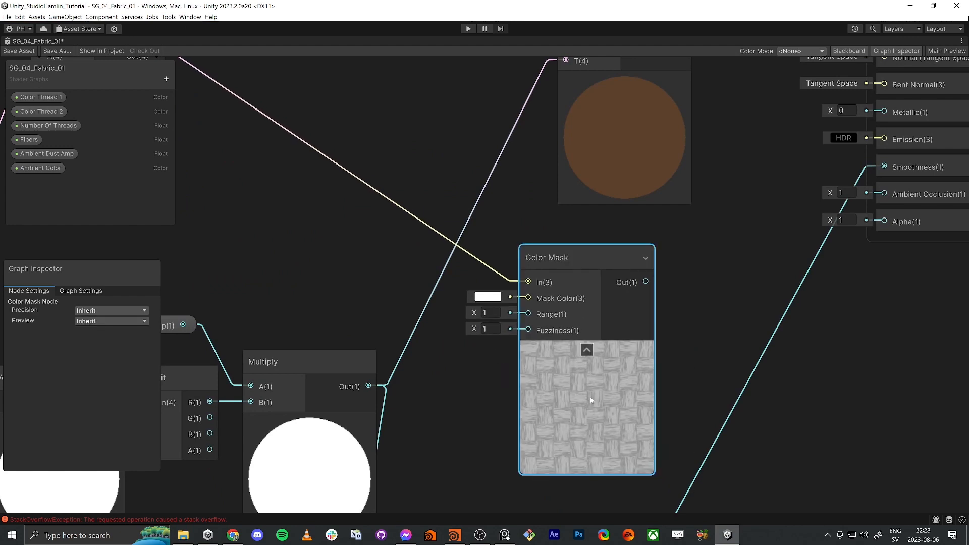
{"action": "scroll", "coordinate": [590, 400], "scroll_direction": "down", "scroll_amount": 5}
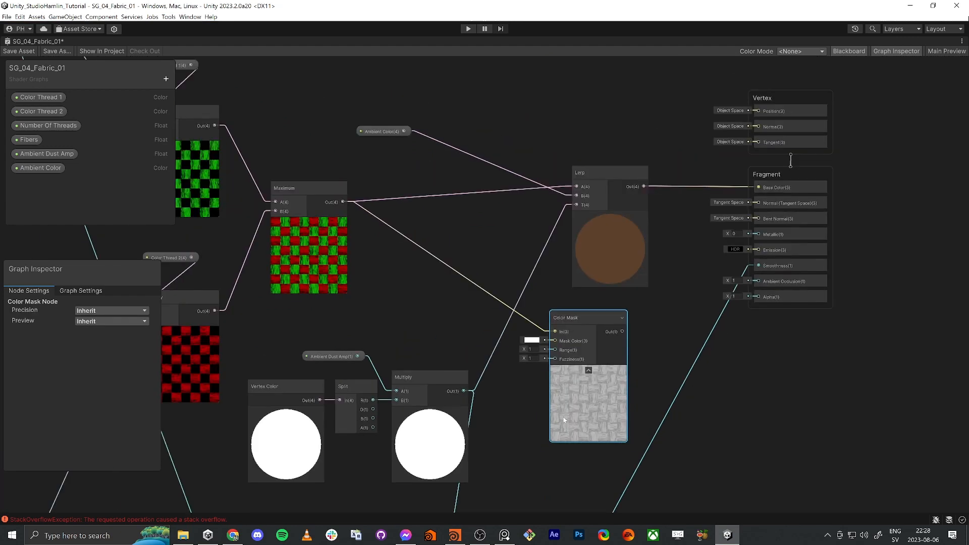
{"action": "middle_click_drag", "start_coordinate": [510, 460], "coordinate": [419, 461]}
{"action": "middle_click_drag", "start_coordinate": [485, 379], "coordinate": [571, 207]}
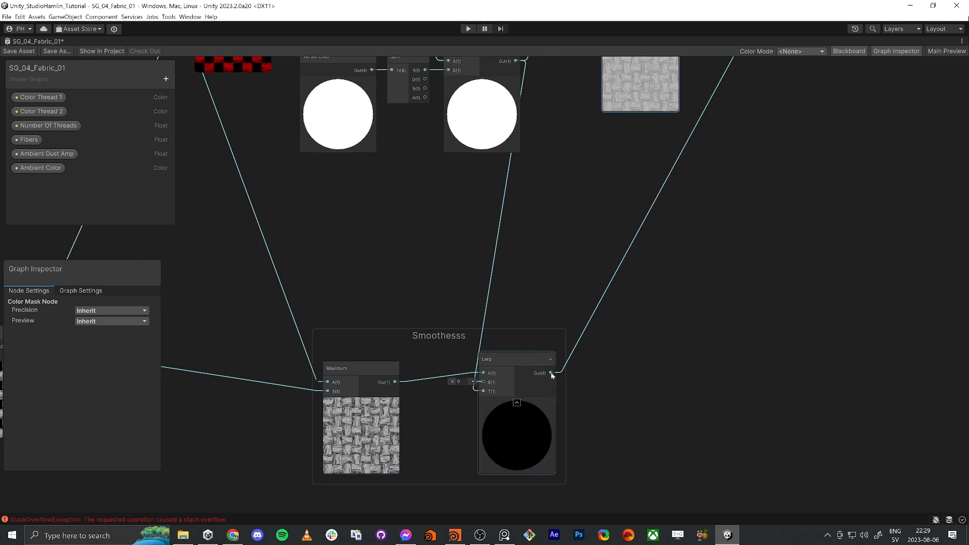
{"action": "left_click_drag", "start_coordinate": [550, 372], "coordinate": [596, 195]}
{"action": "middle_click_drag", "start_coordinate": [580, 216], "coordinate": [552, 326]}
{"action": "scroll", "coordinate": [552, 326], "scroll_direction": "down", "scroll_amount": 1}
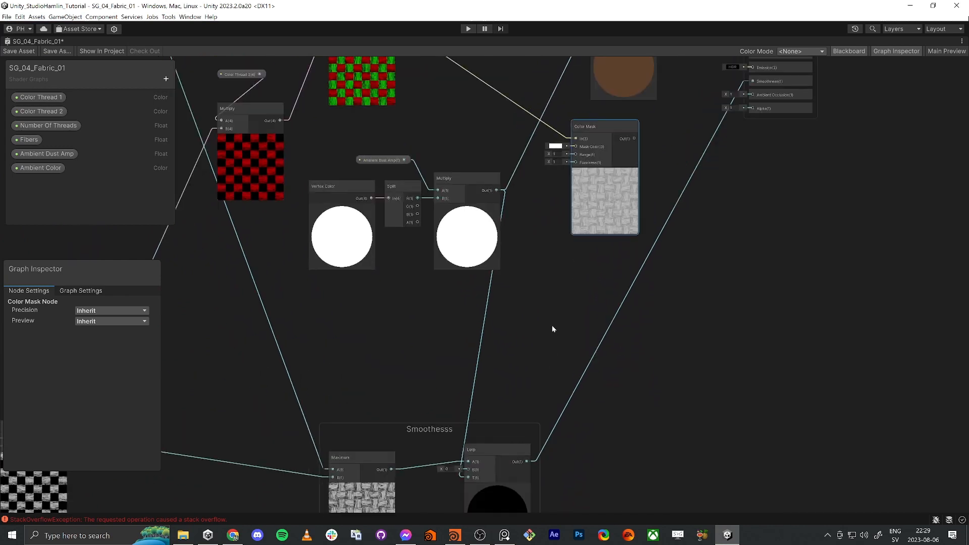
{"action": "scroll", "coordinate": [561, 404], "scroll_direction": "down", "scroll_amount": 1}
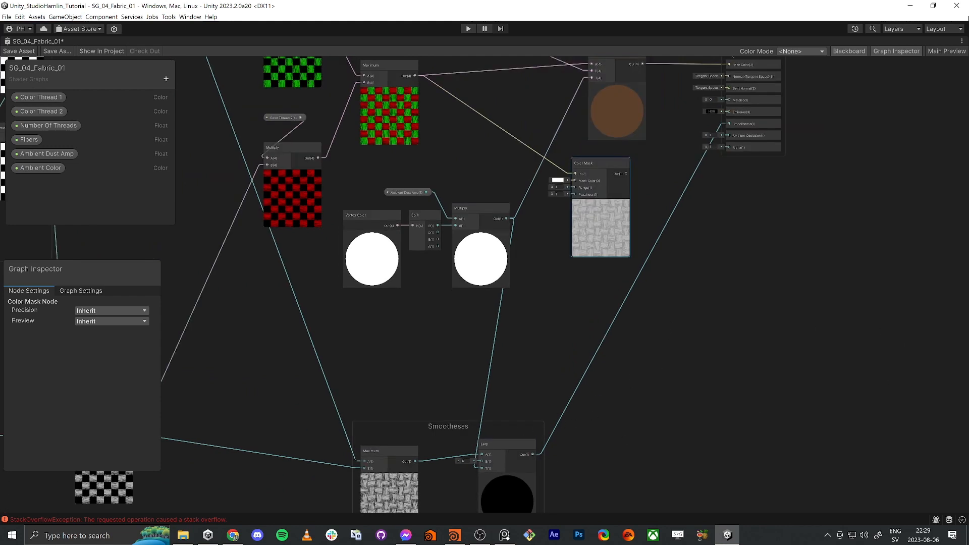
Add a Normal From Height node fed by the Color Mask output and connect it to the Fragment Normal (Tangent Space) input.
{"action": "middle_click_drag", "start_coordinate": [561, 359], "coordinate": [510, 410]}
{"action": "left_click_drag", "start_coordinate": [559, 305], "coordinate": [677, 397]}
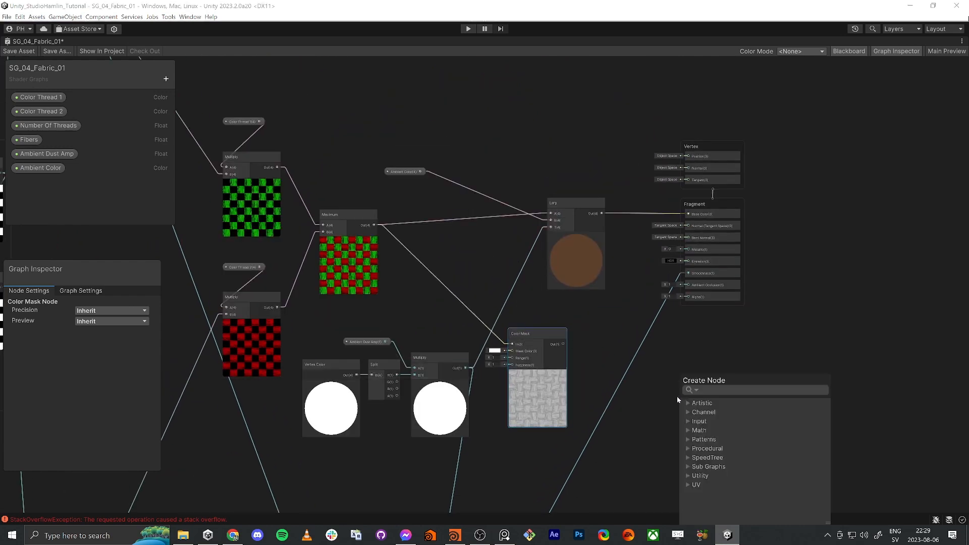
{"action": "type", "text": "normal from heig"}
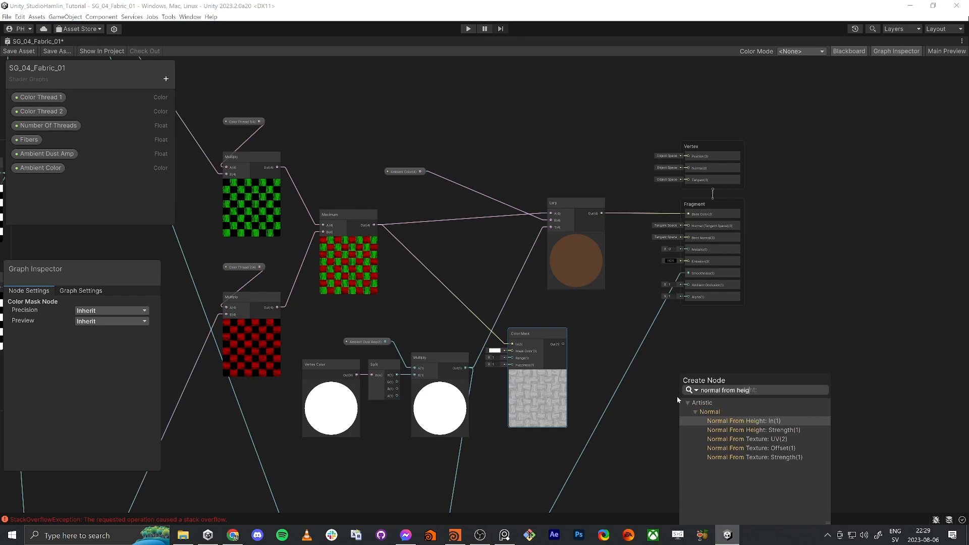
{"action": "key", "text": "Return"}
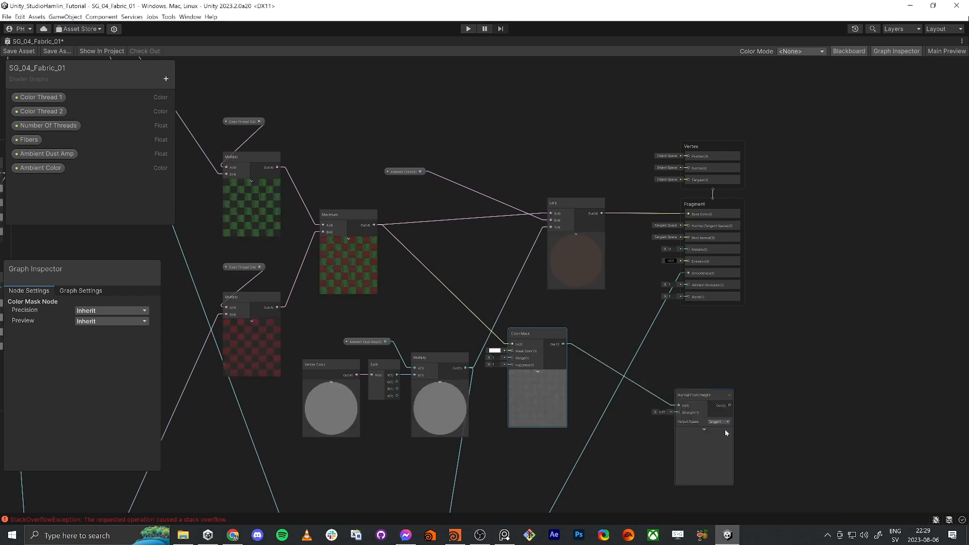
{"action": "left_click_drag", "start_coordinate": [710, 398], "coordinate": [688, 226]}
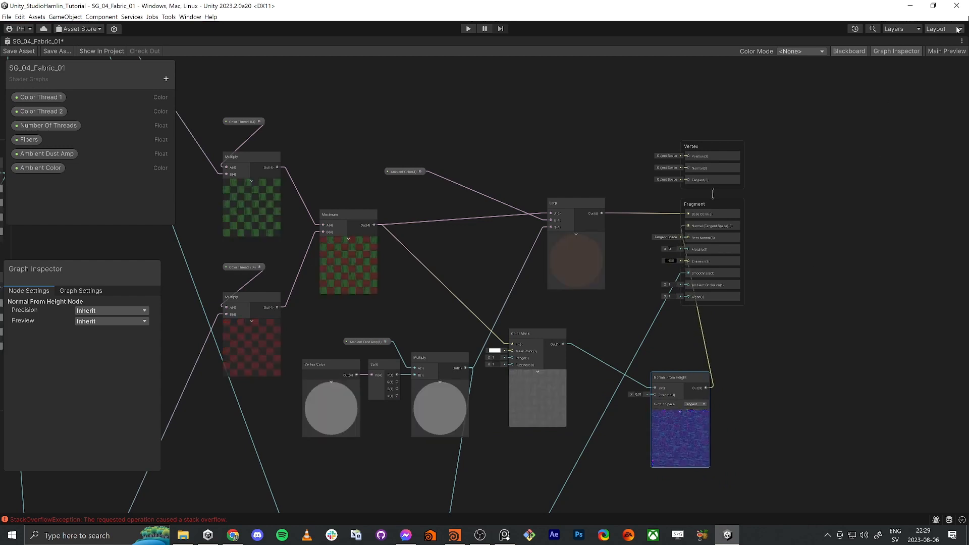
Show the main preview, rotate its model to examine the shader and restore the docked editor layout.
{"action": "left_click", "coordinate": [945, 51]}
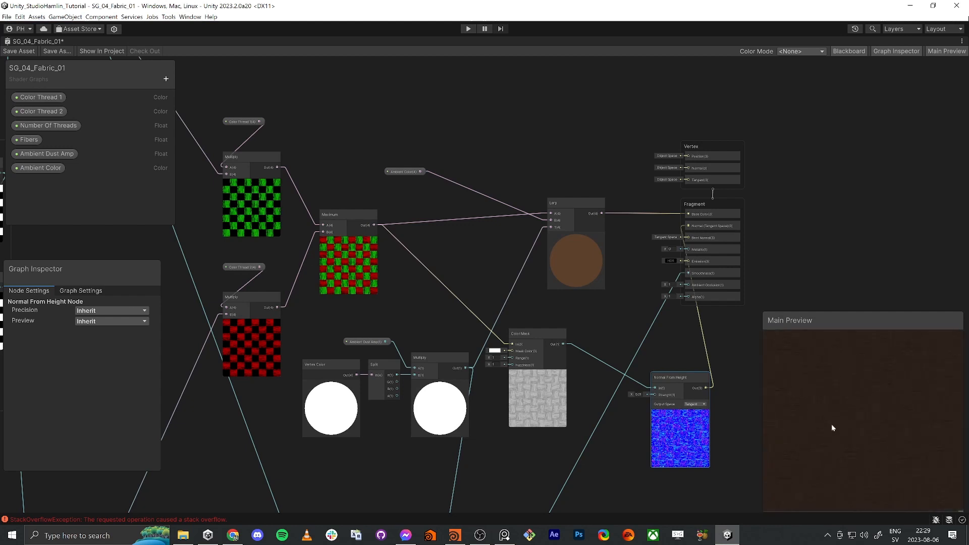
{"action": "left_click_drag", "start_coordinate": [837, 421], "coordinate": [878, 444]}
{"action": "key", "text": "shift+space"}
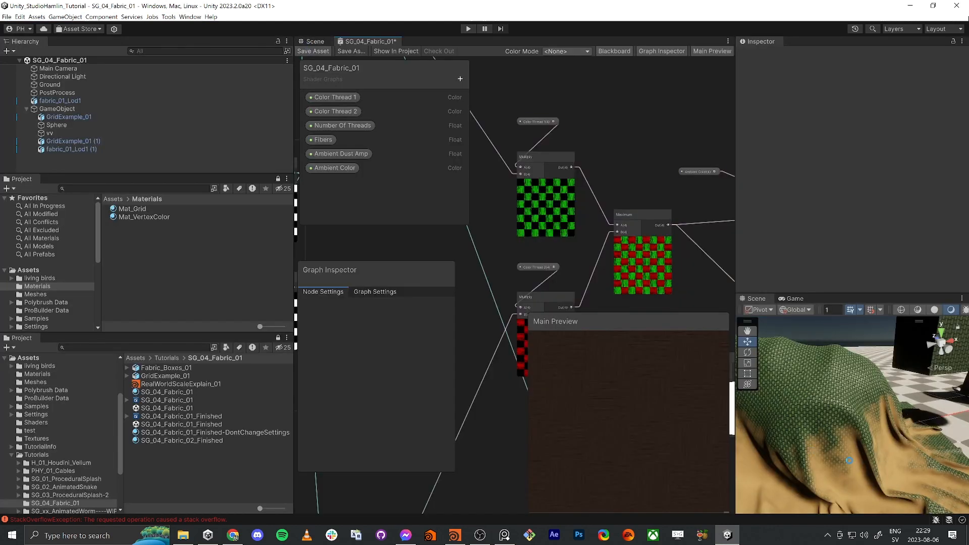
Save the shader graph and examine the fabric's weave up close in the Scene view.
{"action": "mouse_move", "coordinate": [817, 416]}
{"action": "left_mouse_down", "text": "alt"}
{"action": "mouse_move", "coordinate": [836, 422]}
{"action": "mouse_move", "coordinate": [829, 401]}
{"action": "left_mouse_up", "text": "alt"}
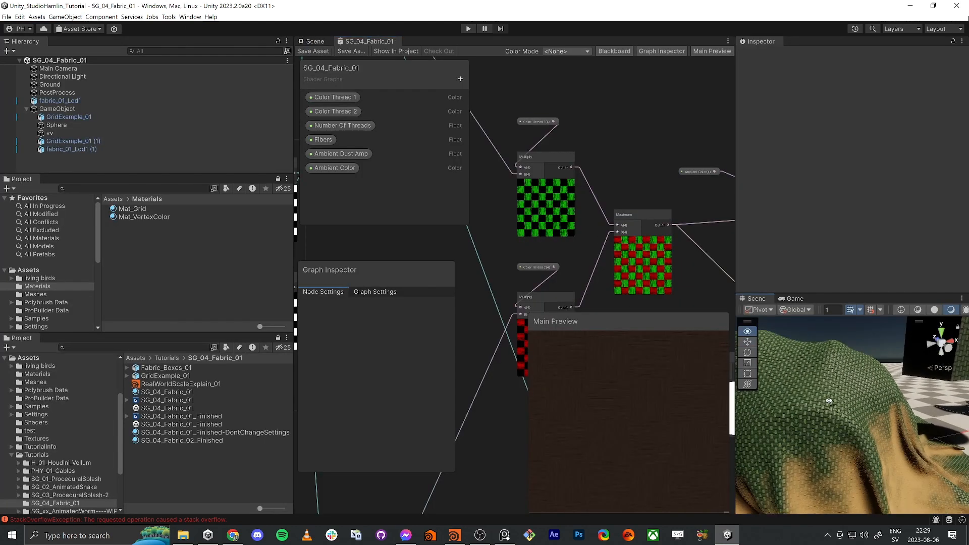
{"action": "key", "text": "w"}
{"action": "right_click_drag", "start_coordinate": [828, 401], "coordinate": [882, 410]}
{"action": "key", "text": "s"}
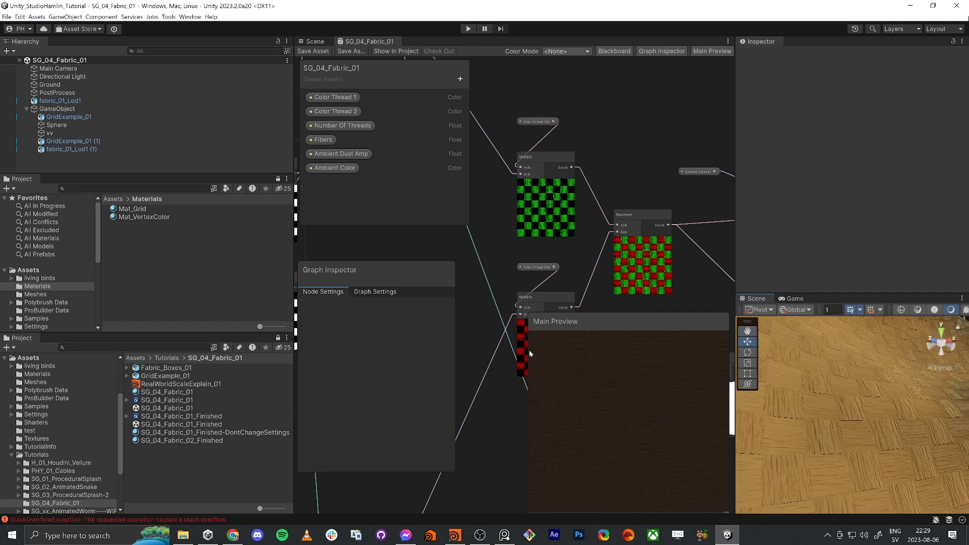
Hide the main preview and group the Vertex Color, Split, Multiply and Ambient Dust Amp nodes under the title "Vertex Color".
{"action": "left_click", "coordinate": [711, 52]}
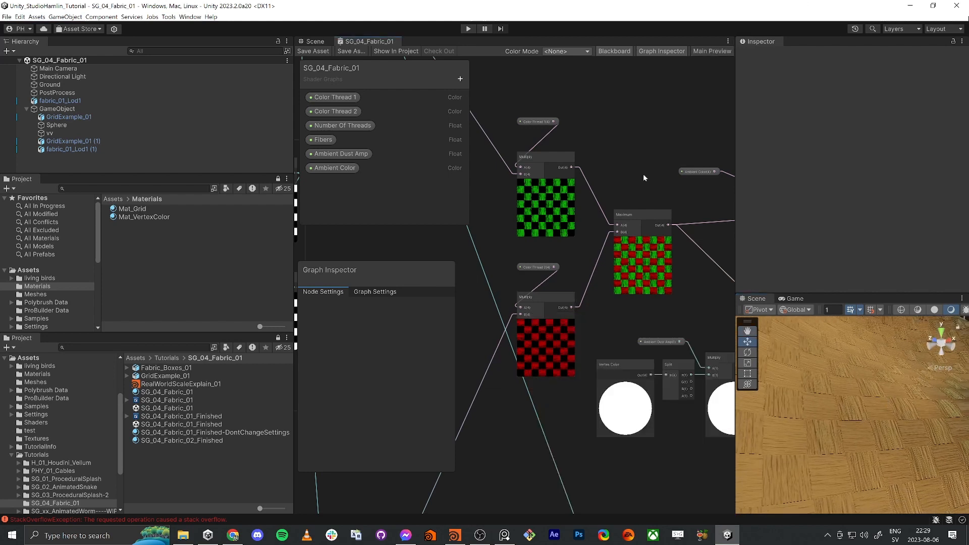
{"action": "middle_click_drag", "start_coordinate": [612, 351], "coordinate": [506, 274]}
{"action": "middle_click_drag", "start_coordinate": [707, 405], "coordinate": [564, 280]}
{"action": "scroll", "coordinate": [564, 282], "scroll_direction": "down", "scroll_amount": 1}
{"action": "middle_click_drag", "start_coordinate": [627, 287], "coordinate": [599, 283]}
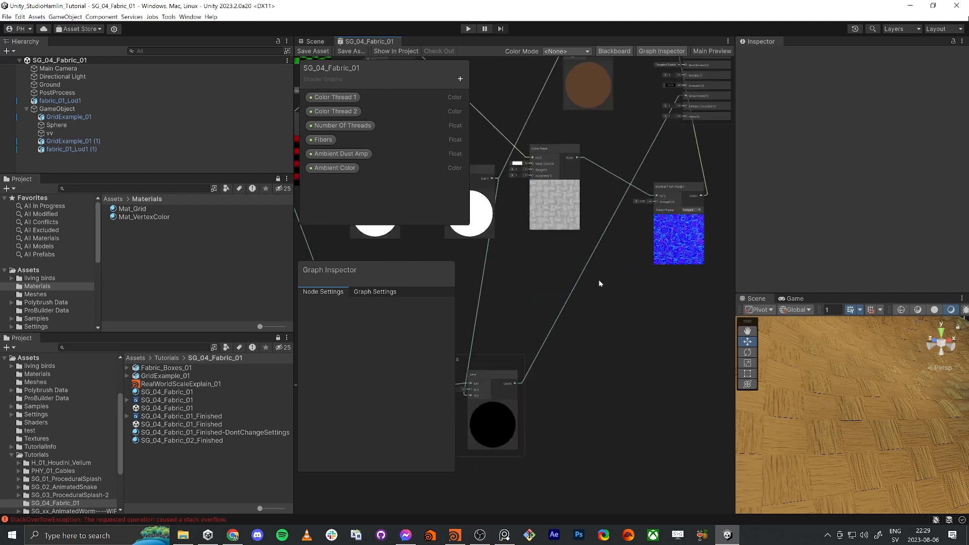
{"action": "middle_click_drag", "start_coordinate": [677, 214], "coordinate": [642, 267]}
{"action": "middle_click_drag", "start_coordinate": [523, 306], "coordinate": [657, 302]}
{"action": "scroll", "coordinate": [647, 299], "scroll_direction": "down", "scroll_amount": 3}
{"action": "left_click_drag", "start_coordinate": [511, 305], "coordinate": [589, 288]}
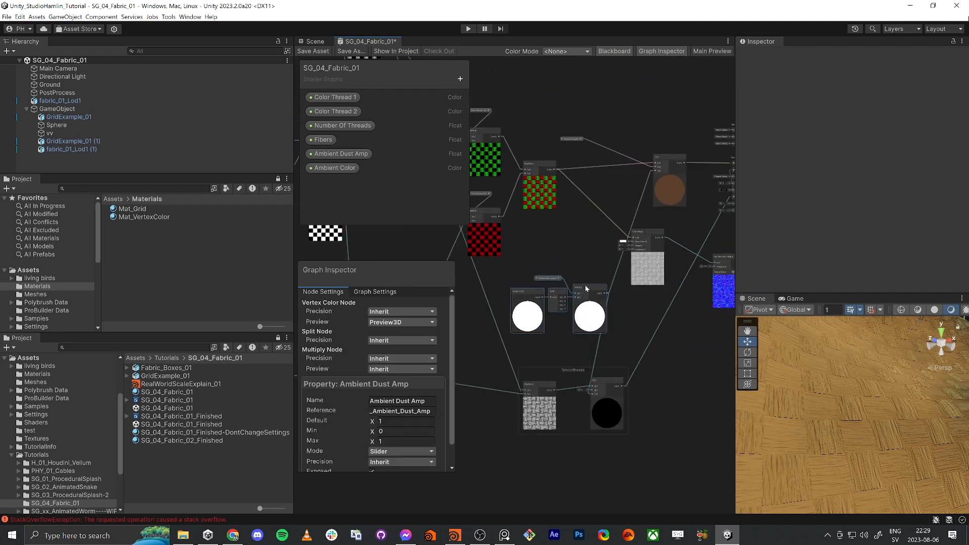
{"action": "right_click", "coordinate": [589, 288]}
{"action": "left_click", "coordinate": [636, 437]}
{"action": "middle_click_drag", "start_coordinate": [622, 314], "coordinate": [558, 348]}
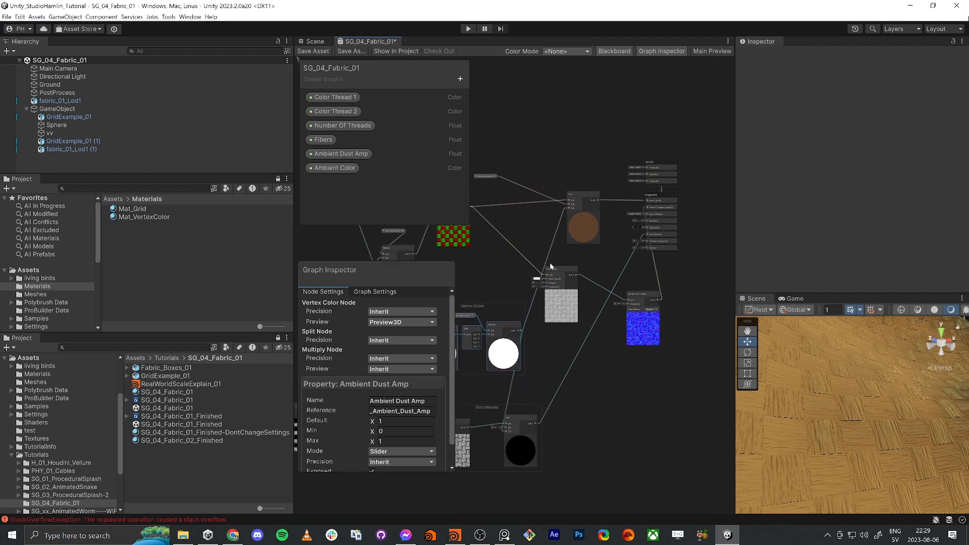
Move the Color Mask node beside the Normal From Height node and group both under the title "Normal".
{"action": "left_click_drag", "start_coordinate": [549, 266], "coordinate": [563, 282]}
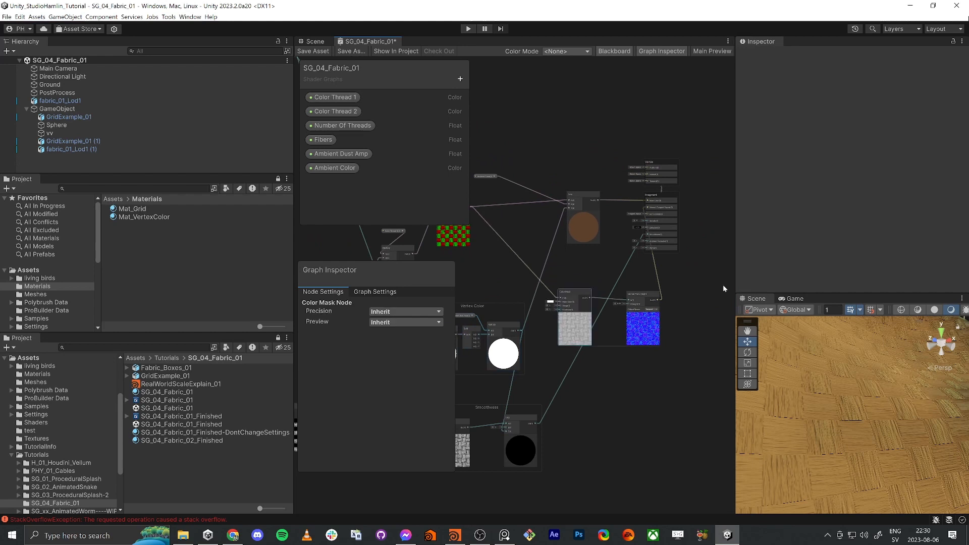
{"action": "left_click_drag", "start_coordinate": [669, 280], "coordinate": [545, 360]}
{"action": "right_click", "coordinate": [574, 292]}
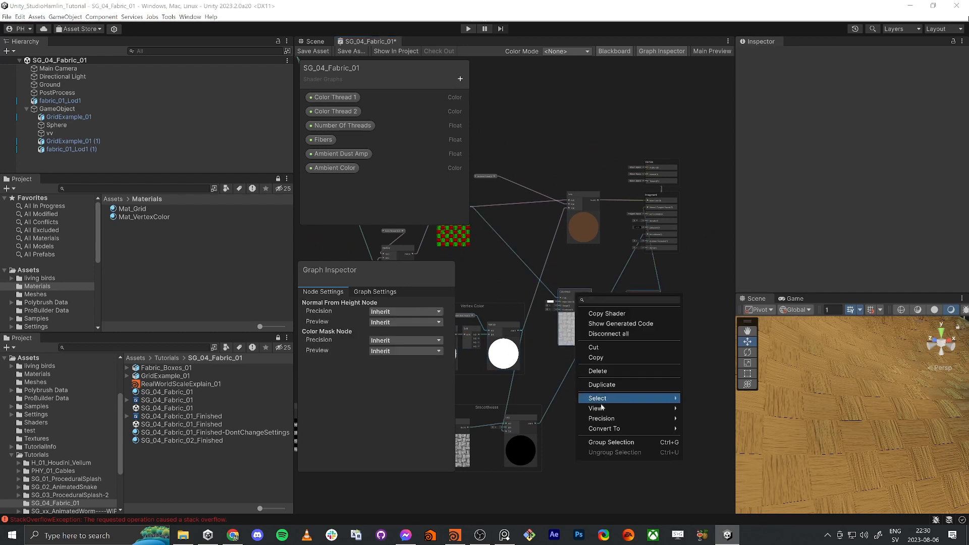
{"action": "left_click", "coordinate": [624, 438]}
{"action": "type", "text": "Norm"}
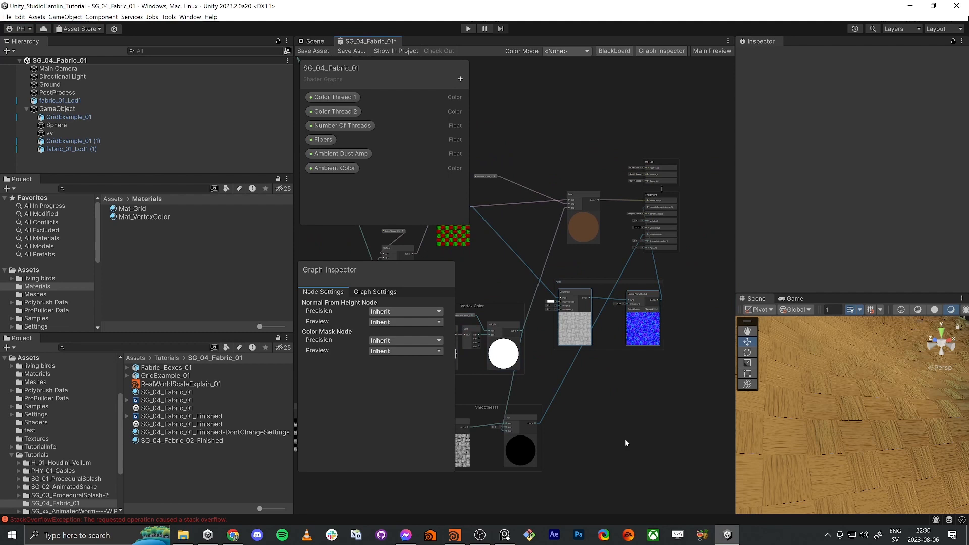
{"action": "type", "text": "al"}
{"action": "key", "text": "Return"}
Add a Float property named "Normal Amp" to the shader graph.
{"action": "left_click", "coordinate": [460, 79]}
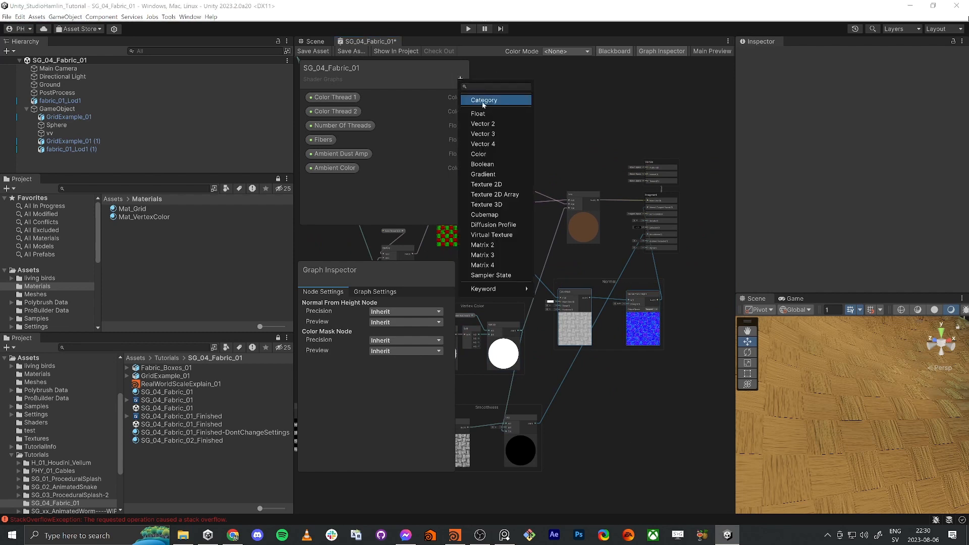
{"action": "left_click", "coordinate": [509, 116]}
{"action": "type", "text": "Norma"}
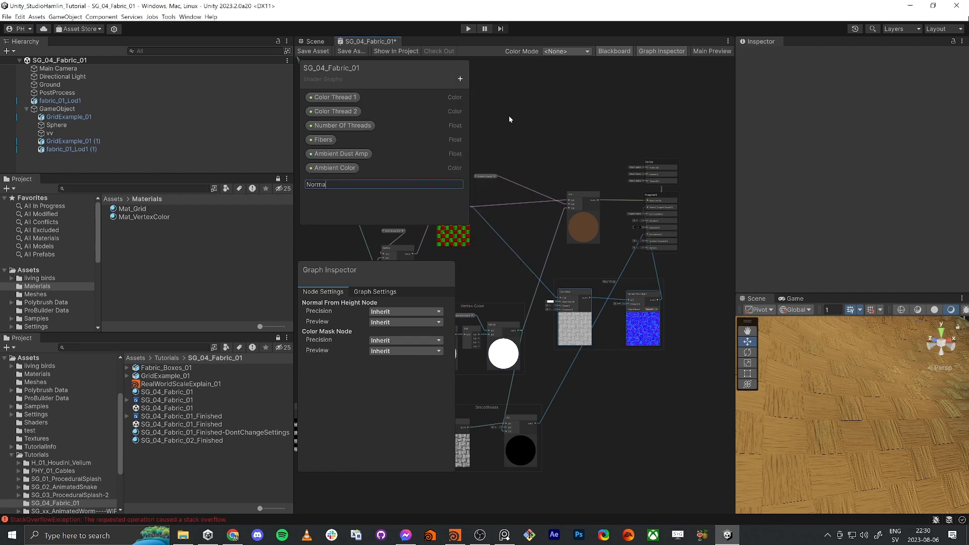
{"action": "type", "text": "l Amp"}
{"action": "key", "text": "Return"}
Set the Normal Amp property's mode to Slider with a maximum of 0.1.
{"action": "left_click", "coordinate": [339, 185]}
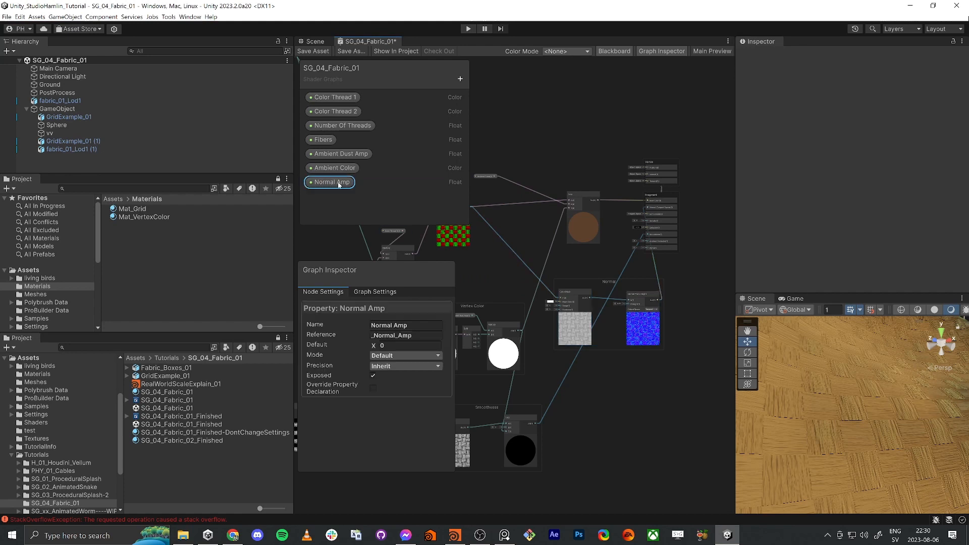
{"action": "left_click", "coordinate": [389, 356]}
{"action": "left_click", "coordinate": [391, 379]}
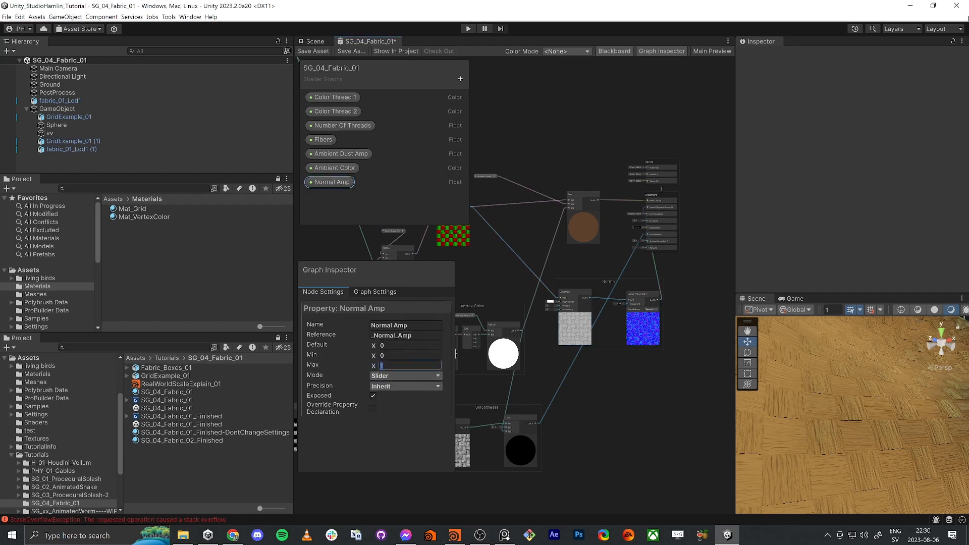
{"action": "type", "text": "0."}
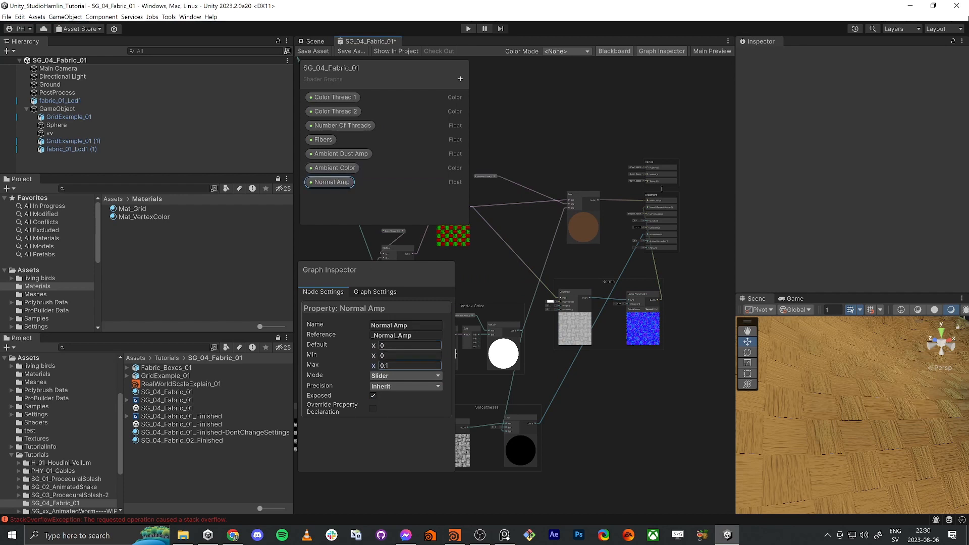
Place the Normal Amp property in the graph, connect it to the Normal From Height node's Strength input and save the asset.
{"action": "left_click_drag", "start_coordinate": [328, 182], "coordinate": [611, 280]}
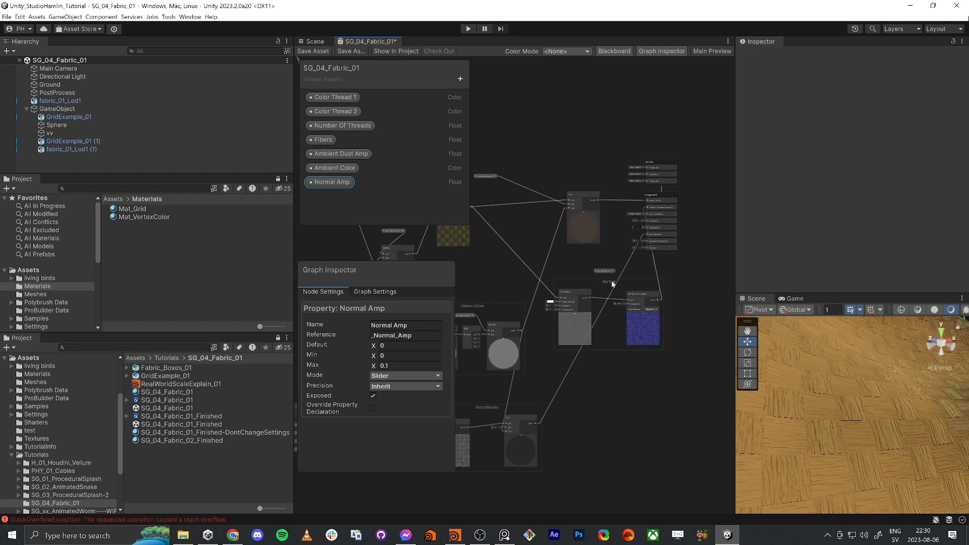
{"action": "scroll", "coordinate": [610, 280], "scroll_direction": "up", "scroll_amount": 6}
{"action": "middle_click_drag", "start_coordinate": [645, 412], "coordinate": [618, 405]}
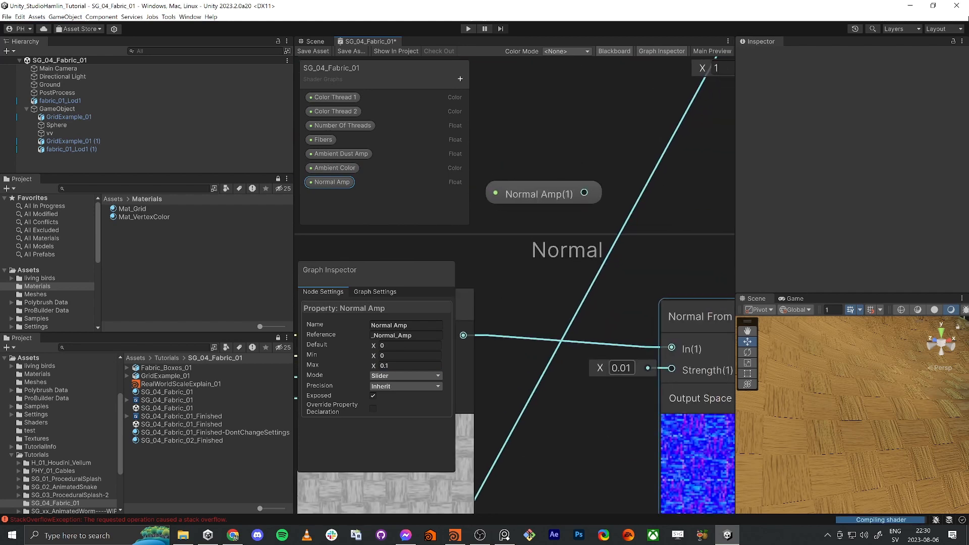
{"action": "left_click_drag", "start_coordinate": [671, 368], "coordinate": [527, 212]}
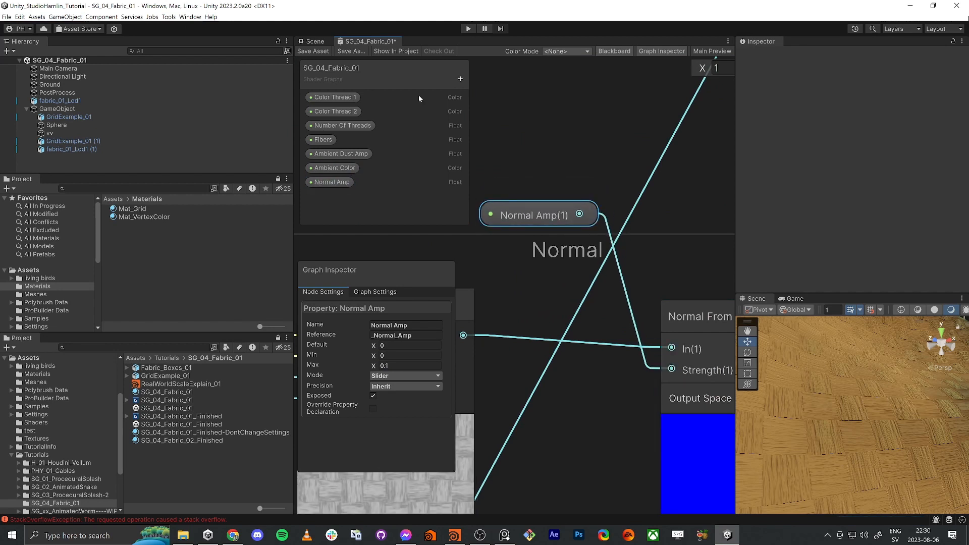
{"action": "left_click", "coordinate": [312, 51]}
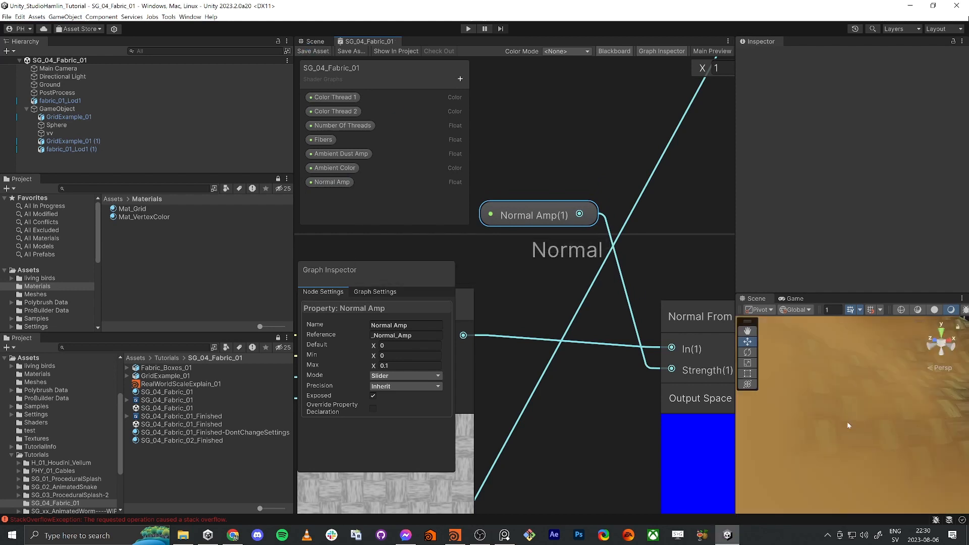
Set Normal Amp to about 0.0068 on the draped fabric_01_Lod1 material and inspect the weave in the maximized Scene view.
{"action": "left_click", "coordinate": [852, 425]}
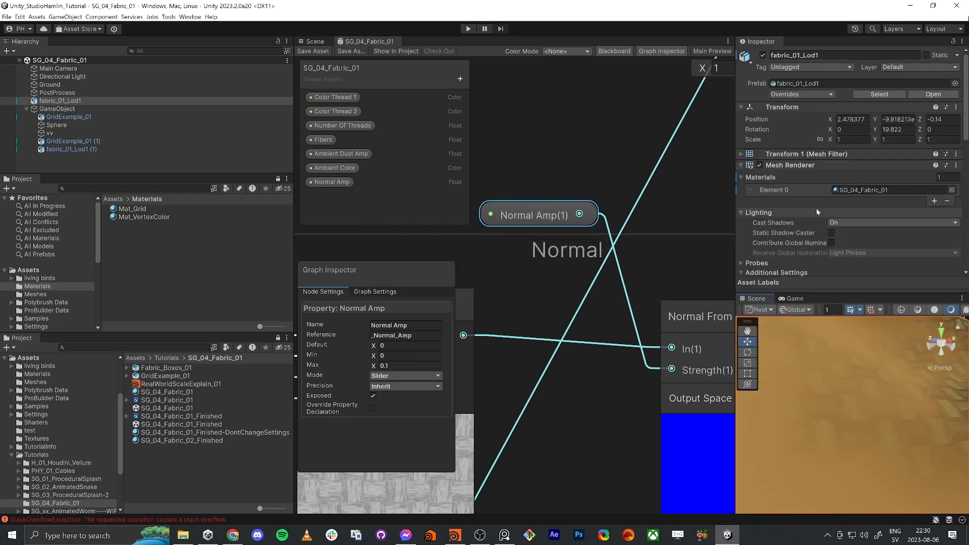
{"action": "scroll", "coordinate": [809, 220], "scroll_direction": "down", "scroll_amount": 10}
{"action": "scroll", "coordinate": [818, 212], "scroll_direction": "up", "scroll_amount": 3}
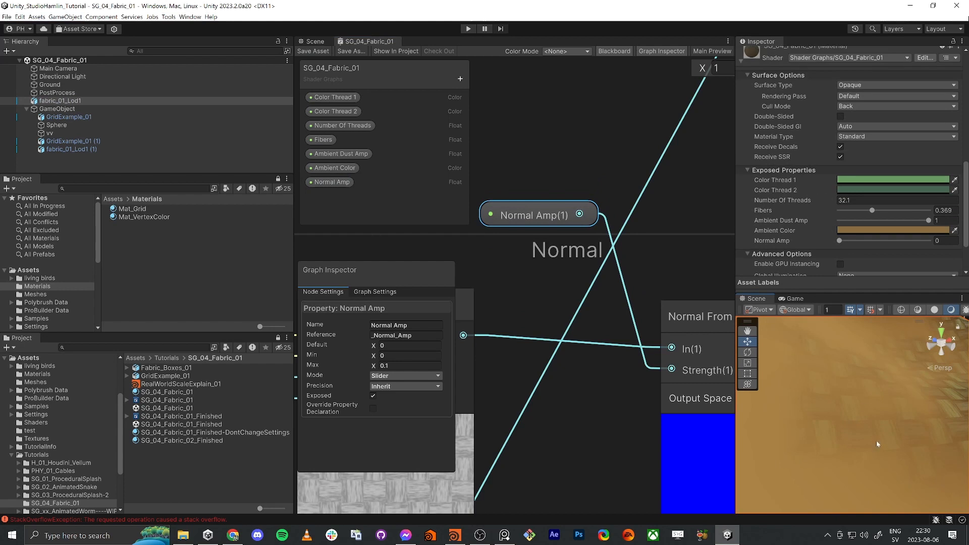
{"action": "scroll", "coordinate": [873, 257], "scroll_direction": "down", "scroll_amount": 1}
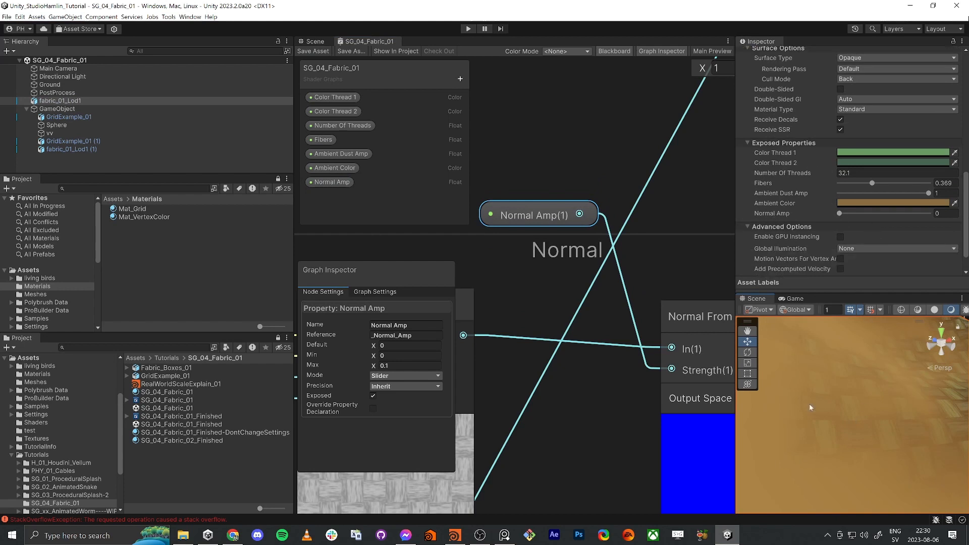
{"action": "left_click_drag", "start_coordinate": [839, 214], "coordinate": [845, 215]}
{"action": "scroll", "coordinate": [910, 391], "scroll_direction": "down", "scroll_amount": 3}
{"action": "right_click_drag", "start_coordinate": [911, 391], "coordinate": [755, 402]}
{"action": "key", "text": "shift+space"}
{"action": "key", "text": "shift+space"}
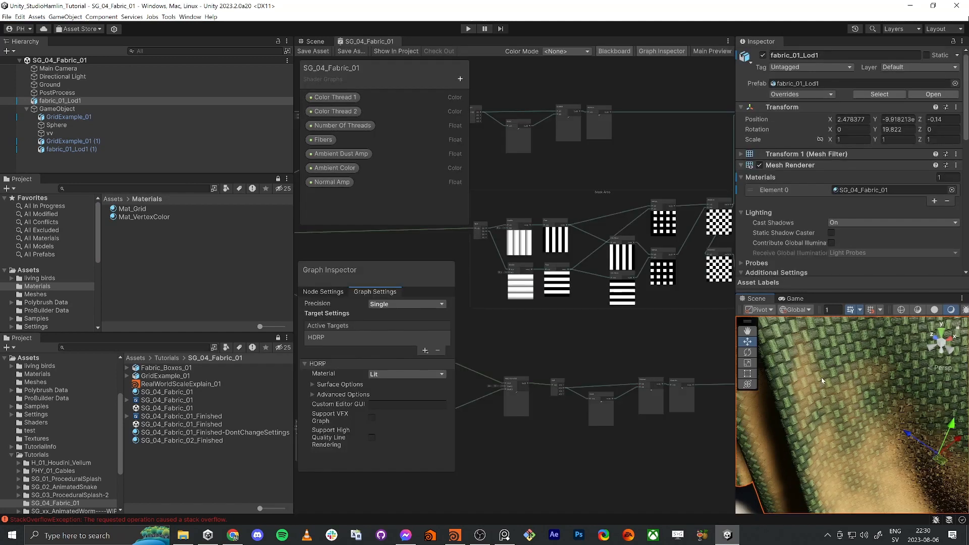
Reselect the draped fabric_01_Lod1 object and set its material's Normal Amp to about 0.0012.
{"action": "left_click", "coordinate": [821, 377]}
{"action": "scroll", "coordinate": [774, 253], "scroll_direction": "down", "scroll_amount": 10}
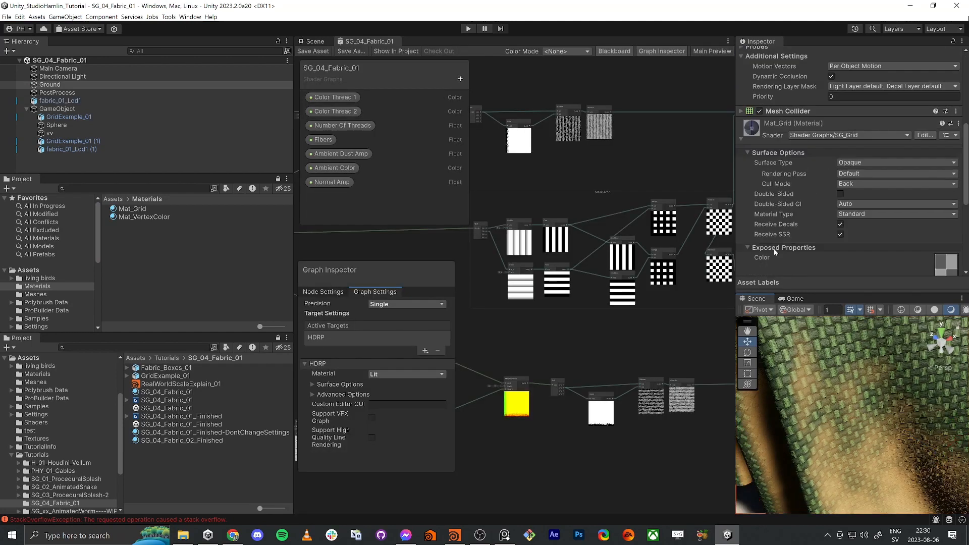
{"action": "scroll", "coordinate": [856, 401], "scroll_direction": "down", "scroll_amount": 5}
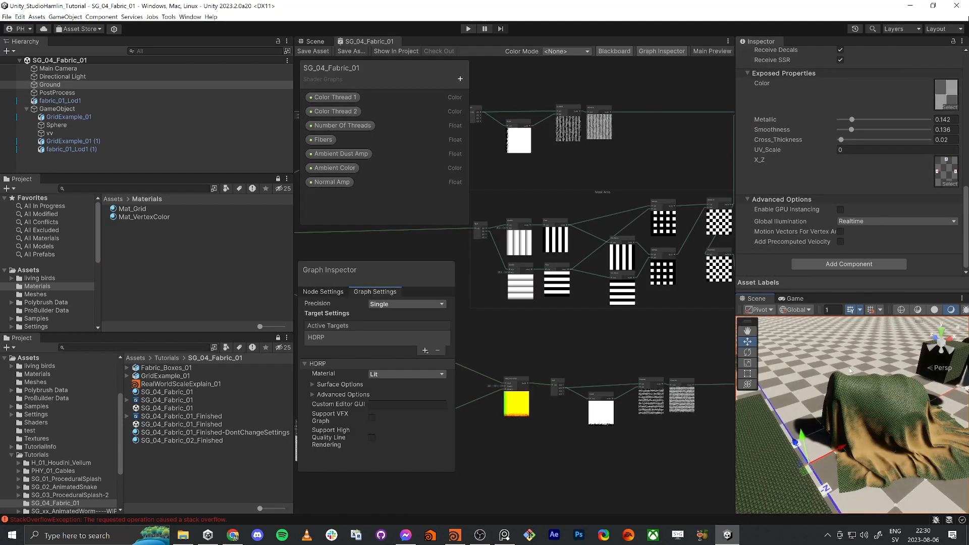
{"action": "scroll", "coordinate": [855, 401], "scroll_direction": "up", "scroll_amount": 5}
{"action": "left_click", "coordinate": [856, 401]}
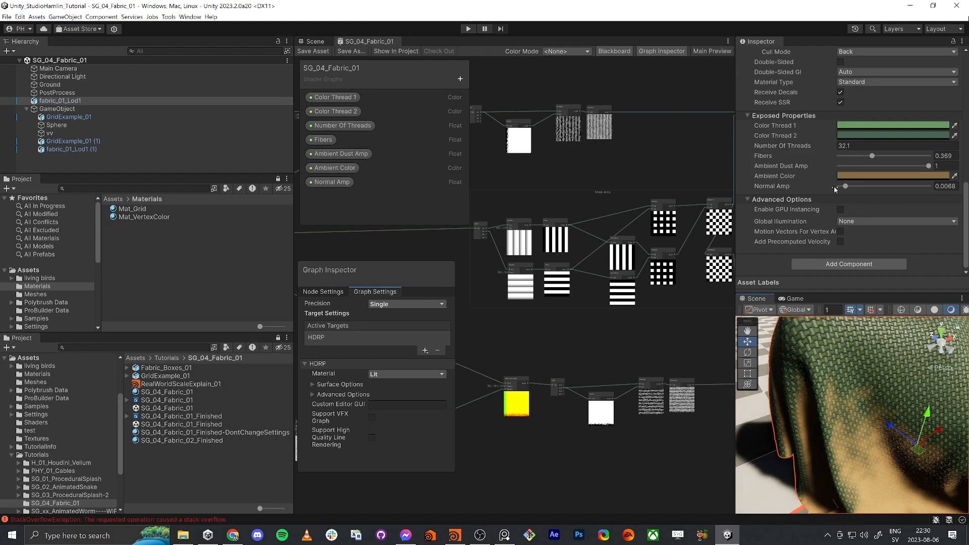
{"action": "left_click_drag", "start_coordinate": [841, 187], "coordinate": [839, 186]}
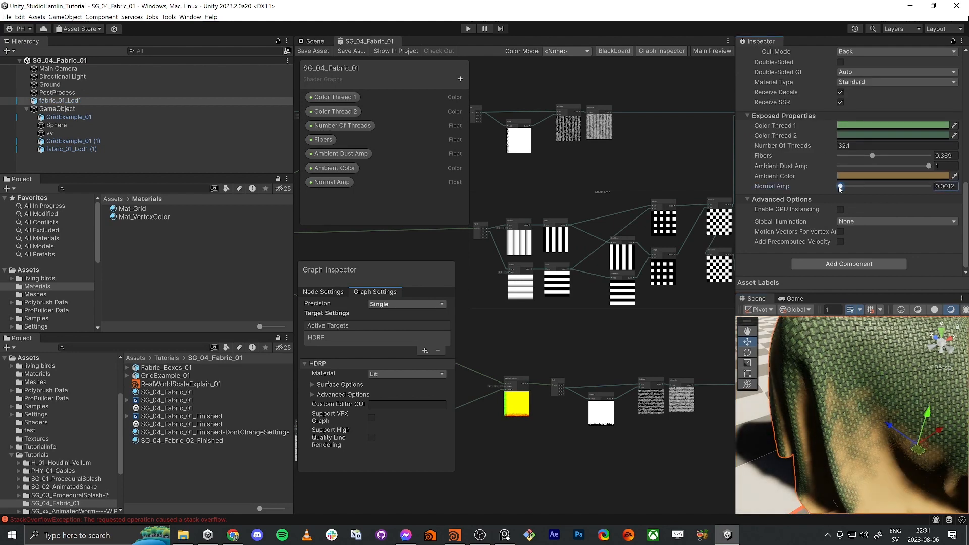
Examine the draped fabric's weave relief from several angles and distances, including in the maximized Scene view.
{"action": "scroll", "coordinate": [821, 452], "scroll_direction": "up", "scroll_amount": 5}
{"action": "left_click_drag", "start_coordinate": [822, 453], "coordinate": [816, 424], "text": "alt"}
{"action": "scroll", "coordinate": [817, 425], "scroll_direction": "down", "scroll_amount": 6}
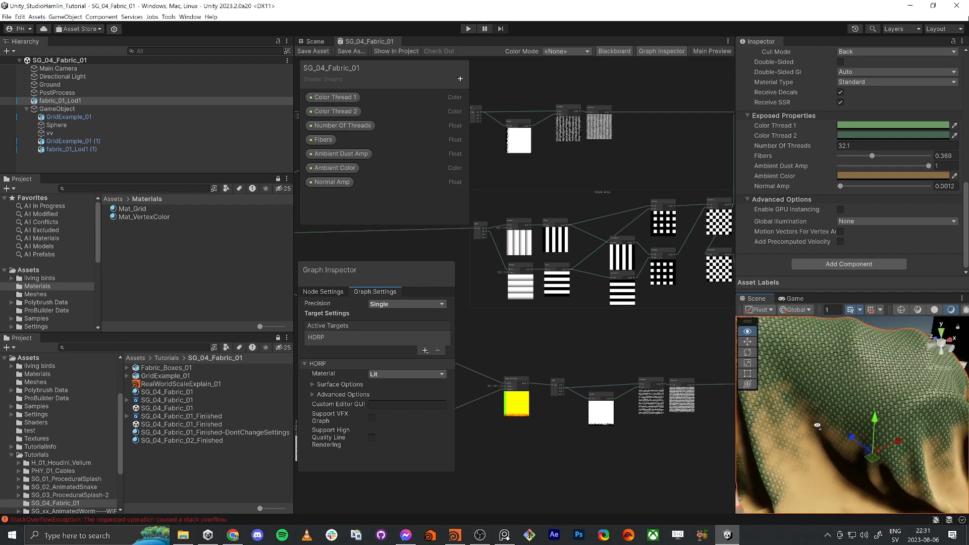
{"action": "right_click_drag", "start_coordinate": [817, 425], "coordinate": [833, 439]}
{"action": "key", "text": "s"}
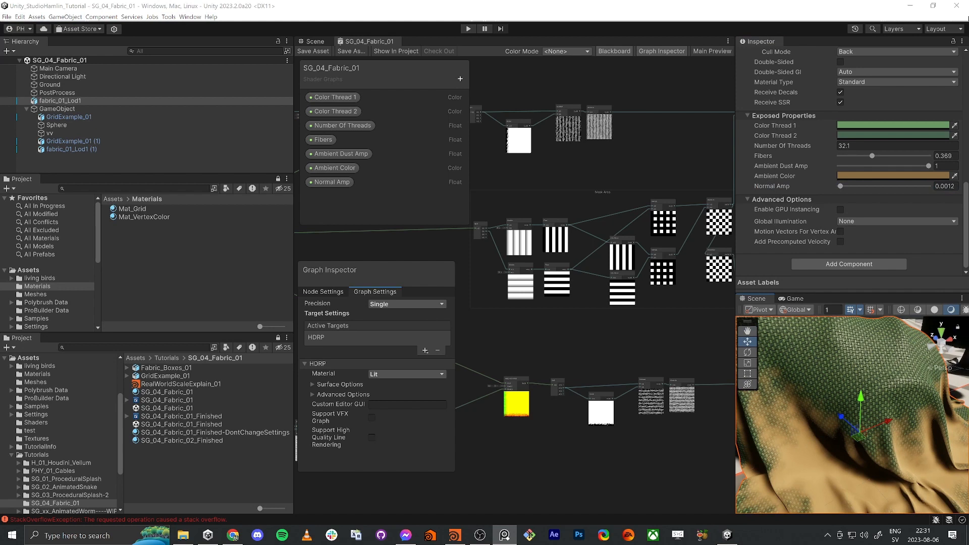
{"action": "right_click_drag", "start_coordinate": [837, 382], "coordinate": [824, 360]}
{"action": "key", "text": "shift+space"}
{"action": "key", "text": "shift+d"}
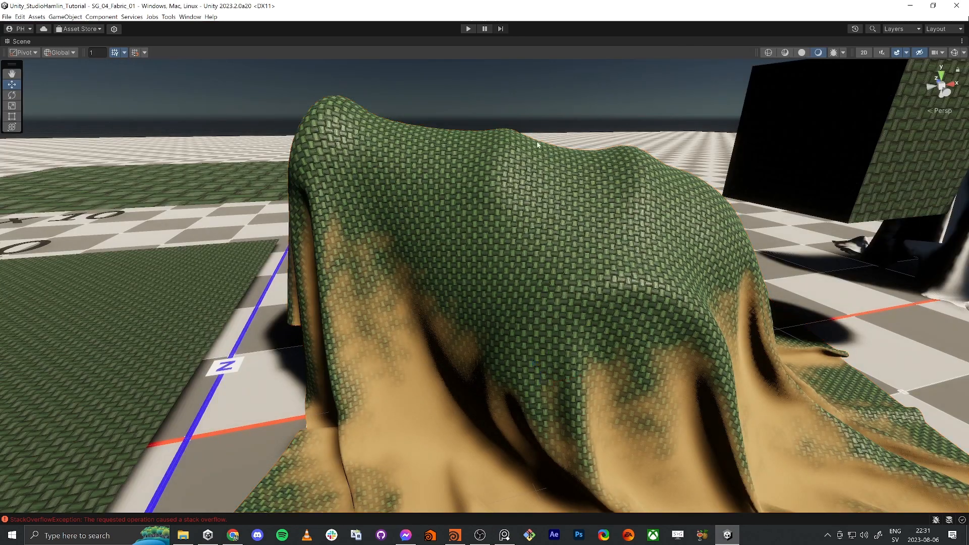
{"action": "key", "text": "s"}
{"action": "mouse_move", "coordinate": [514, 199]}
{"action": "right_mouse_down"}
{"action": "mouse_move", "coordinate": [523, 218]}
{"action": "mouse_move", "coordinate": [510, 212]}
{"action": "mouse_move", "coordinate": [522, 204]}
{"action": "right_mouse_up"}
{"action": "key", "text": "w"}
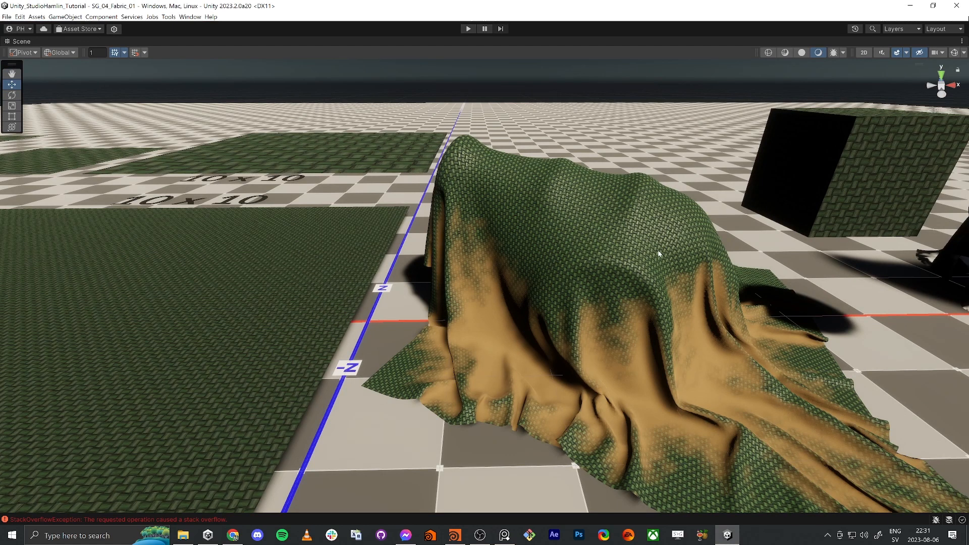
{"action": "right_click_drag", "start_coordinate": [629, 241], "coordinate": [633, 180]}
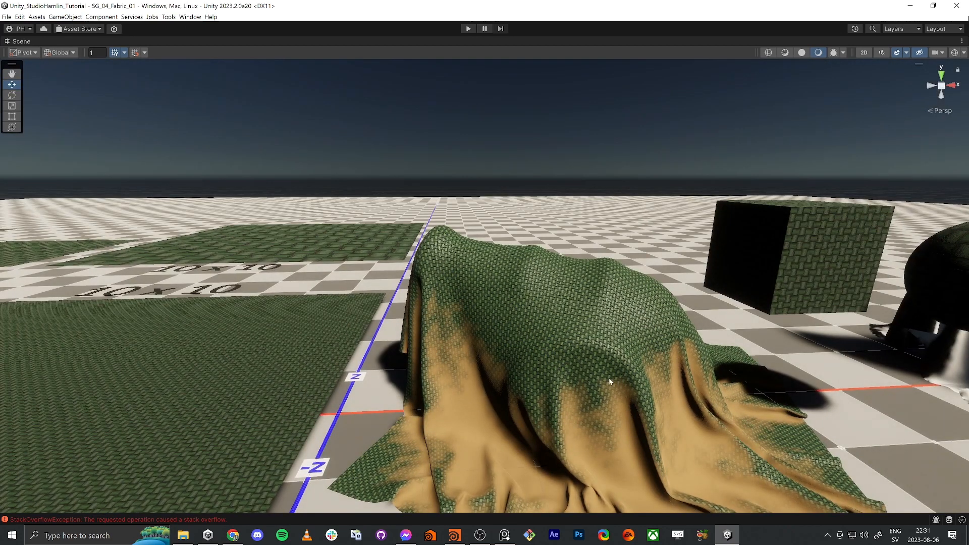
{"action": "key", "text": "shift+space"}
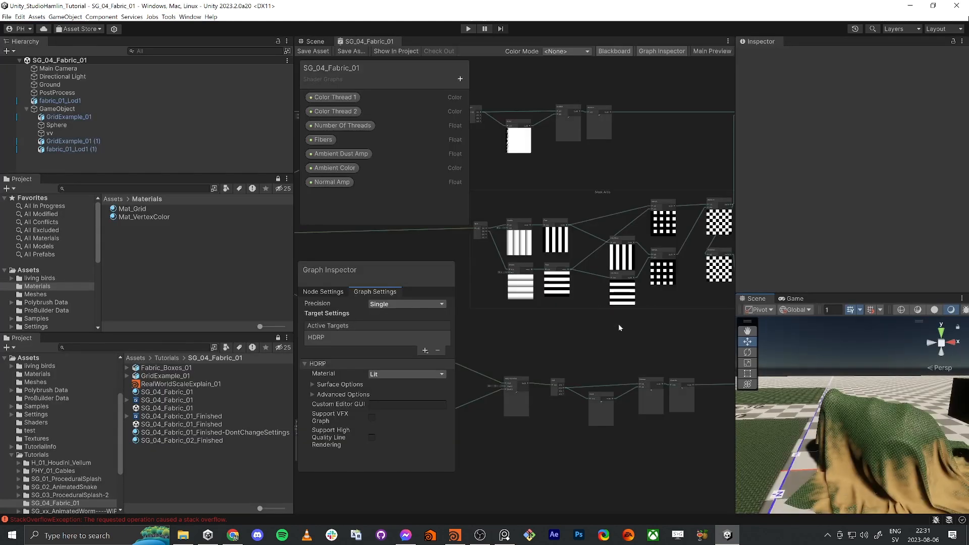
Add a Tiling And Offset node and place it in the empty area above the Ambient Color node.
{"action": "scroll", "coordinate": [564, 261], "scroll_direction": "up", "scroll_amount": 3}
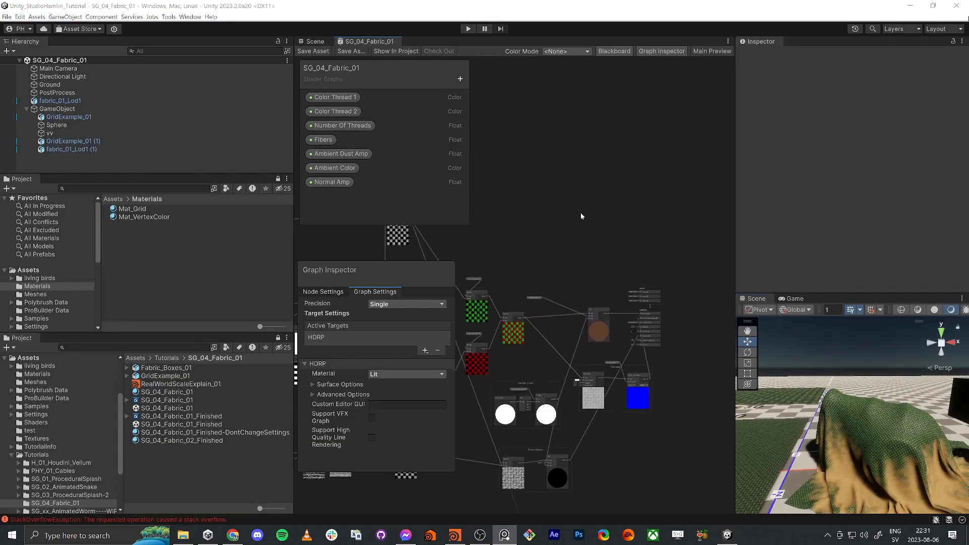
{"action": "scroll", "coordinate": [573, 246], "scroll_direction": "up", "scroll_amount": 2}
{"action": "key", "text": "space"}
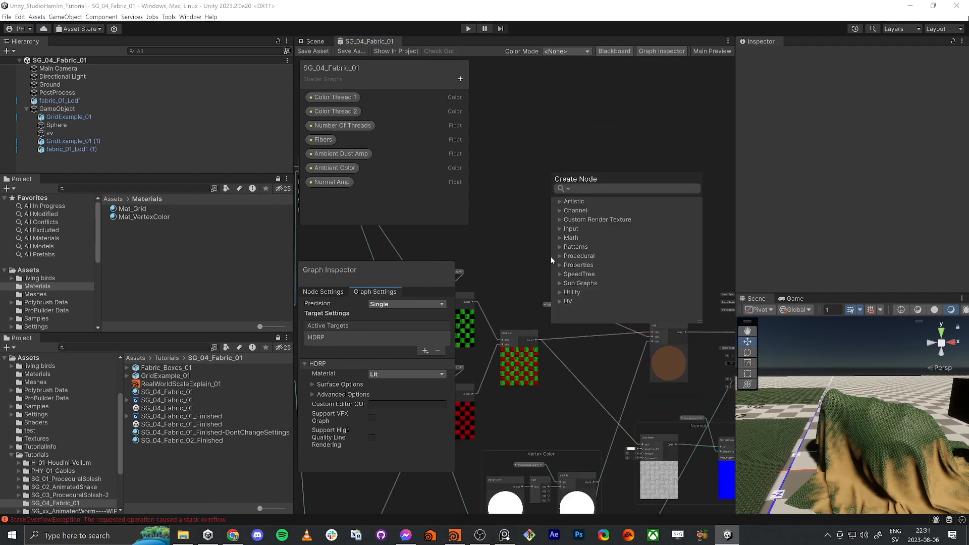
{"action": "type", "text": "tilöi"}
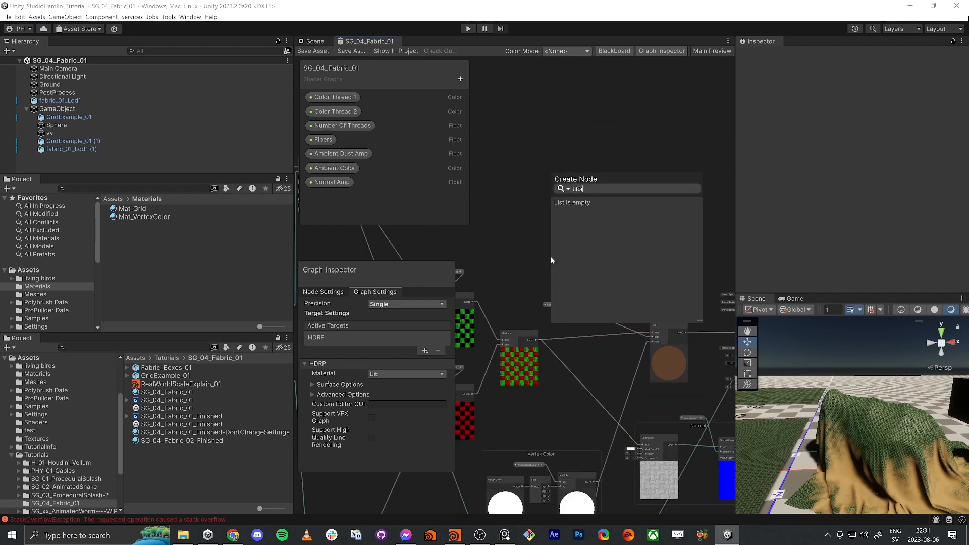
{"action": "key", "text": "BackSpace"}
{"action": "key", "text": "BackSpace"}
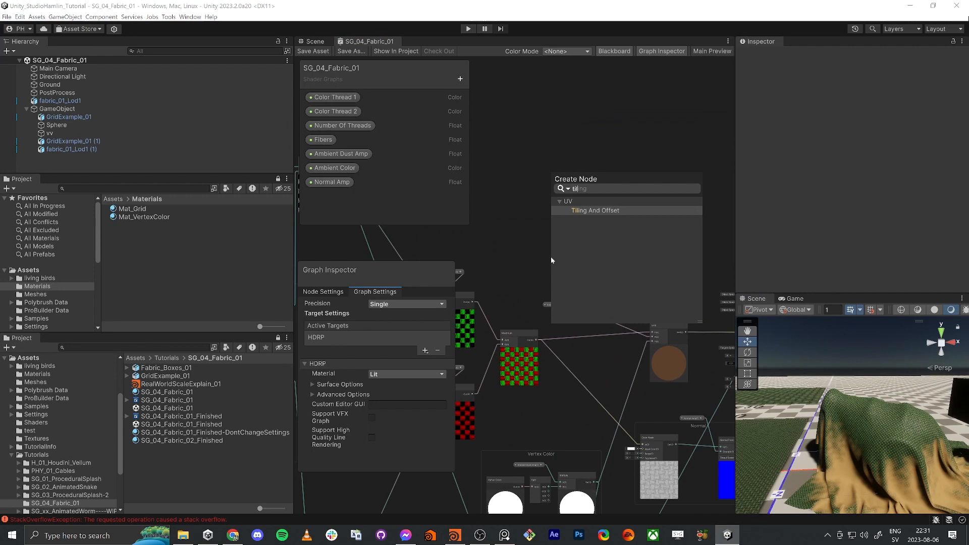
{"action": "left_click", "coordinate": [593, 211]}
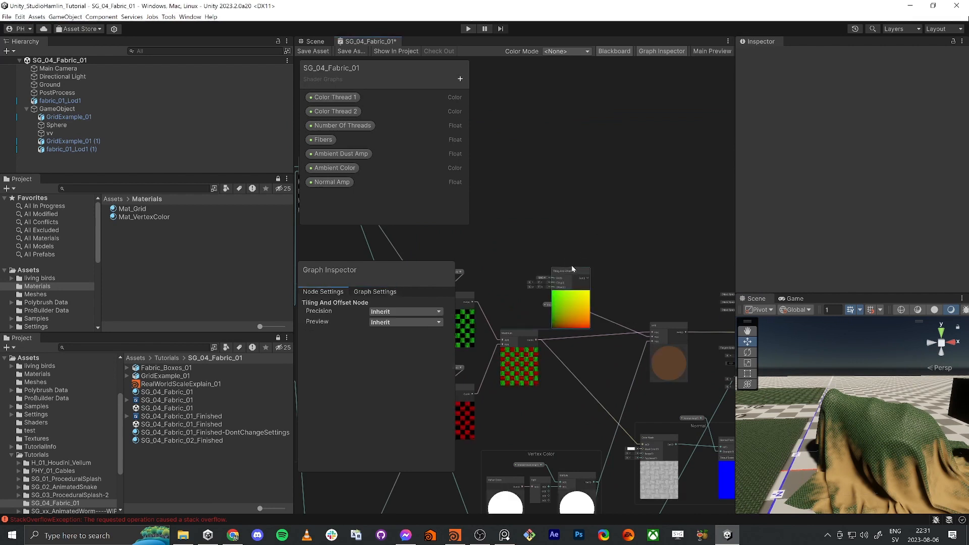
{"action": "left_click_drag", "start_coordinate": [572, 269], "coordinate": [567, 168]}
Add a Simple Noise node with its UV input fed by the Tiling And Offset output.
{"action": "scroll", "coordinate": [604, 199], "scroll_direction": "up", "scroll_amount": 3}
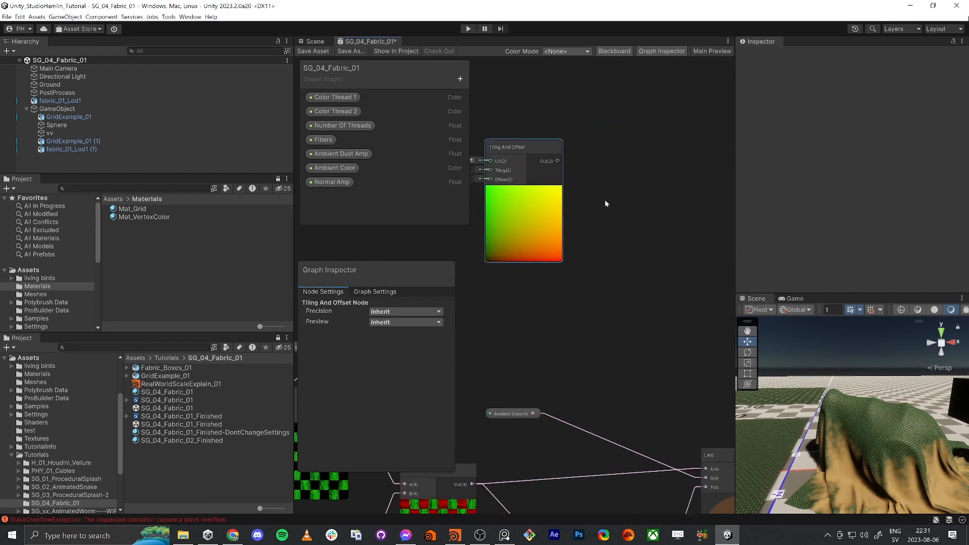
{"action": "middle_click_drag", "start_coordinate": [606, 204], "coordinate": [537, 254]}
{"action": "key", "text": "space"}
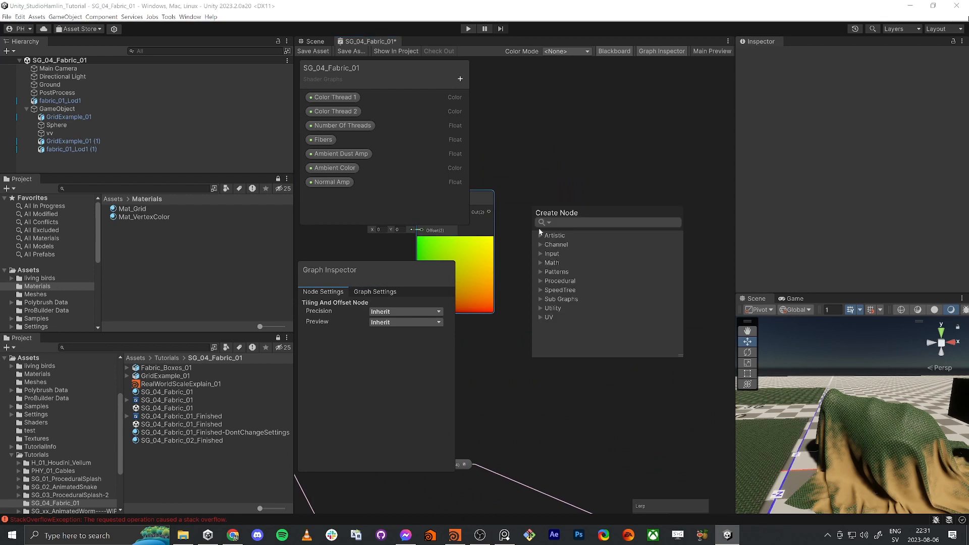
{"action": "type", "text": "spi"}
{"action": "type", "text": "mp noise"}
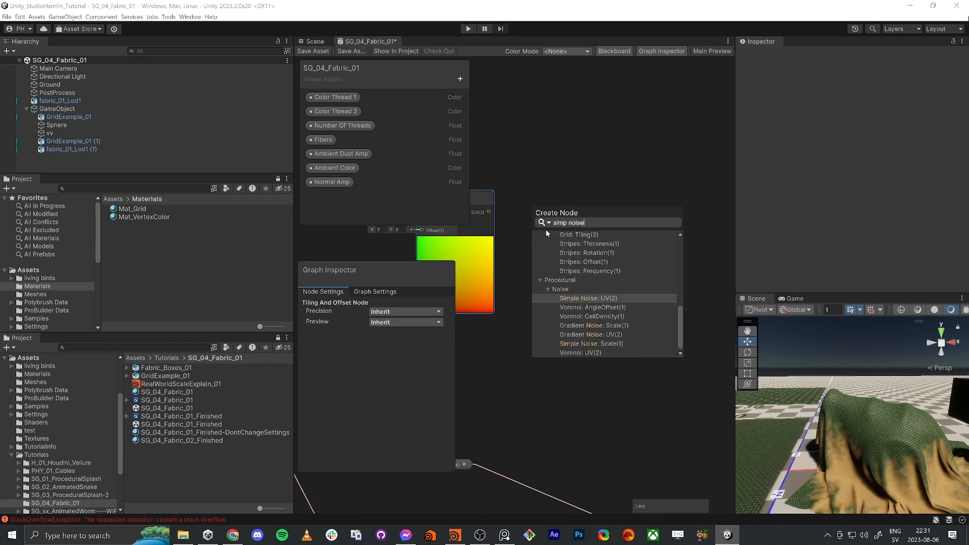
{"action": "left_click", "coordinate": [594, 298]}
{"action": "middle_click_drag", "start_coordinate": [567, 361], "coordinate": [620, 325]}
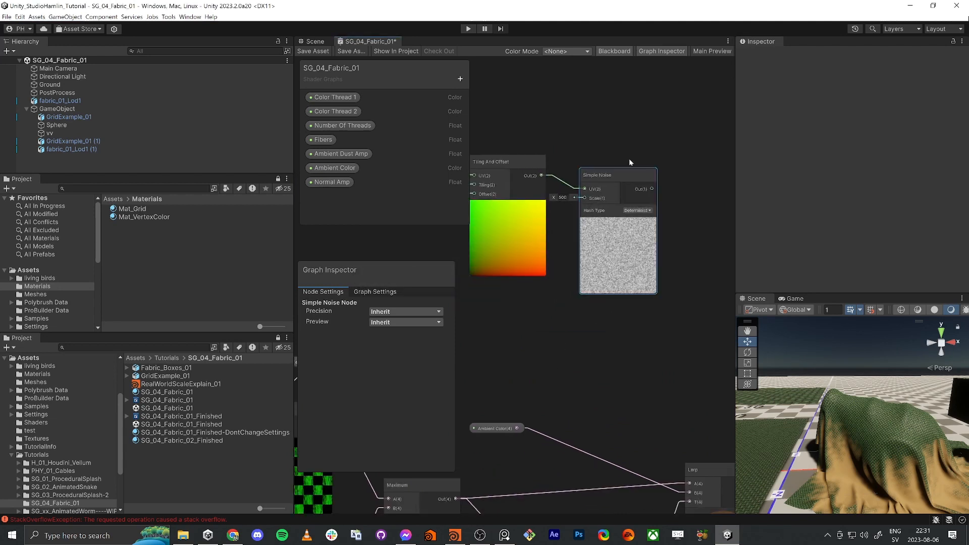
Line the Simple Noise node up to the right of the Tiling And Offset node and set its Scale to 300.
{"action": "left_click_drag", "start_coordinate": [618, 172], "coordinate": [639, 163]}
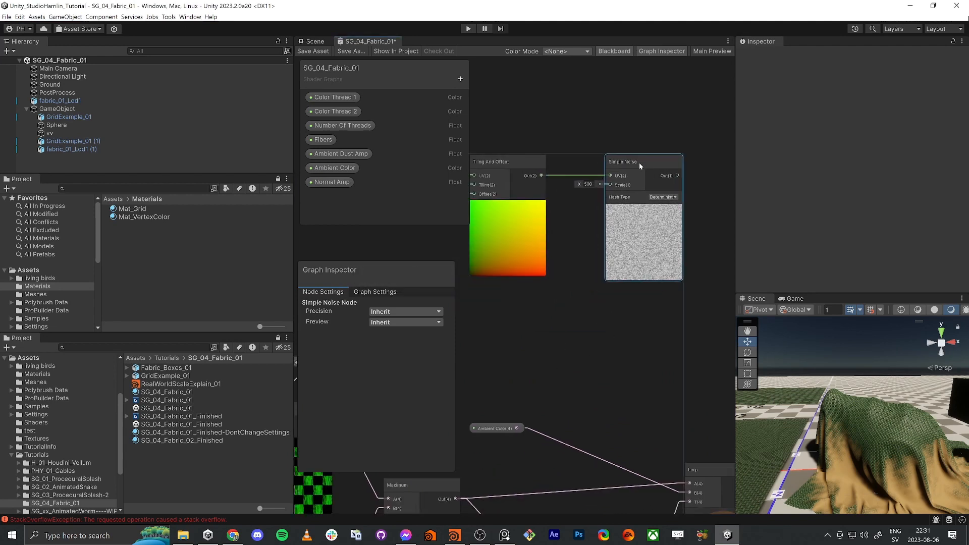
{"action": "left_click", "coordinate": [588, 183]}
{"action": "type", "text": "300"}
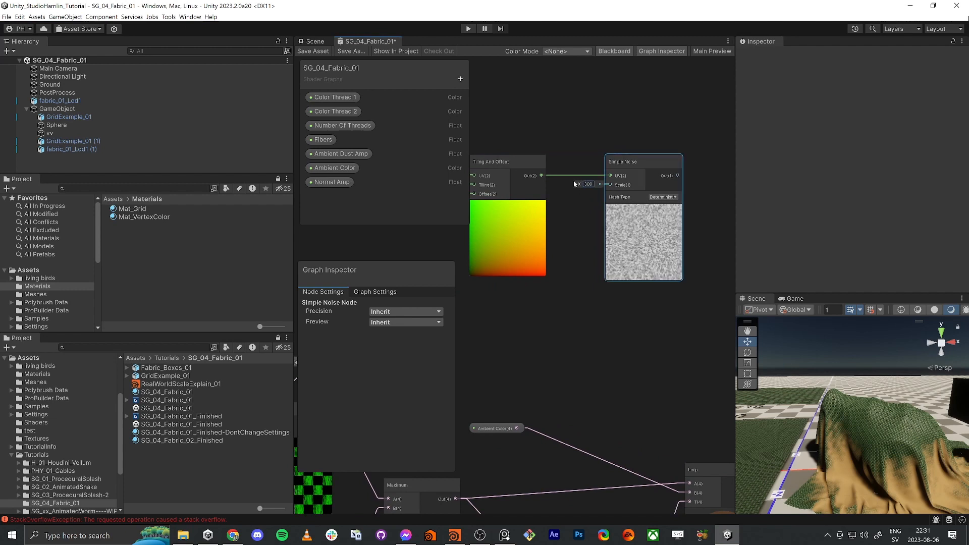
Add a Remap node beside the Simple Noise node, with the noise output feeding its In port.
{"action": "middle_click_drag", "start_coordinate": [670, 349], "coordinate": [598, 332]}
{"action": "middle_click_drag", "start_coordinate": [655, 189], "coordinate": [591, 196]}
{"action": "left_click_drag", "start_coordinate": [541, 185], "coordinate": [589, 188]}
{"action": "type", "text": "rema"}
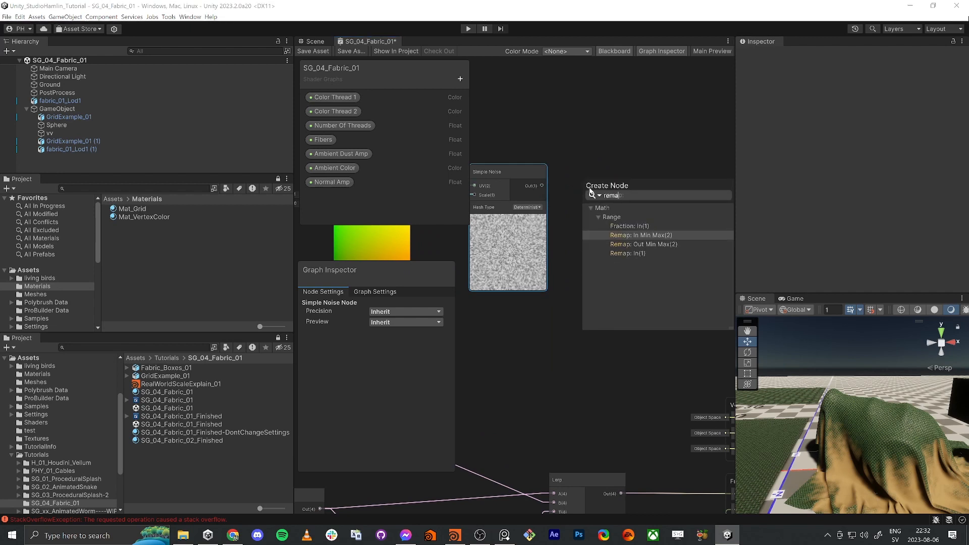
{"action": "key", "text": "Return"}
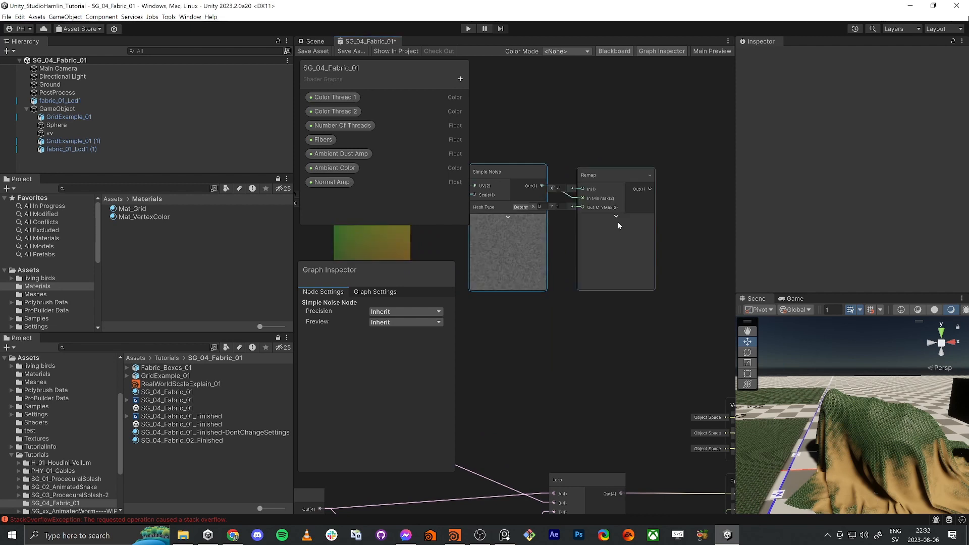
{"action": "scroll", "coordinate": [613, 179], "scroll_direction": "up", "scroll_amount": 3}
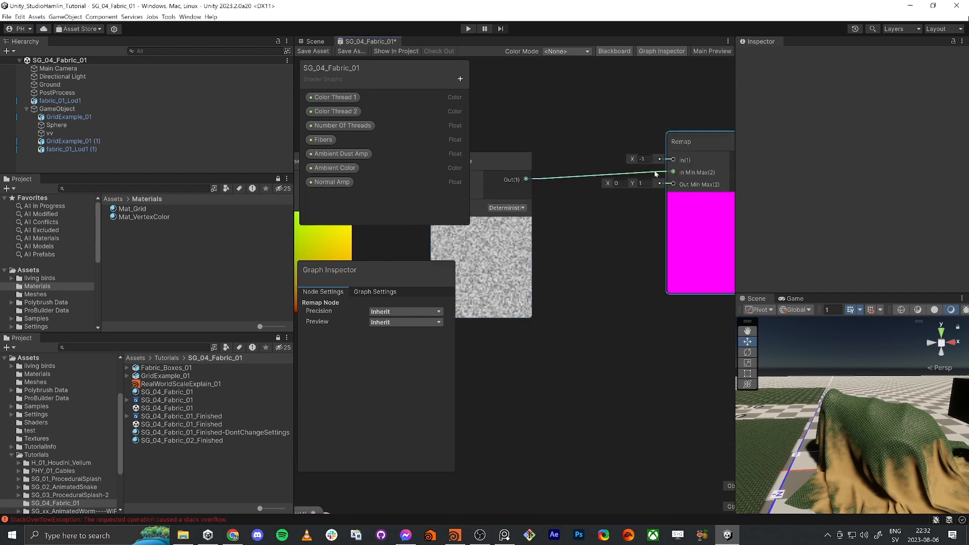
{"action": "left_click_drag", "start_coordinate": [655, 175], "coordinate": [672, 161]}
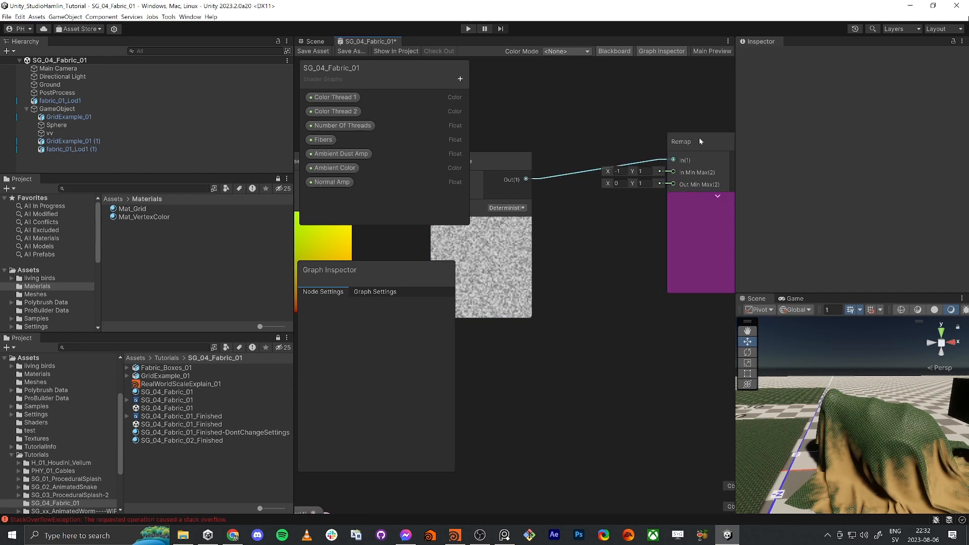
{"action": "left_click_drag", "start_coordinate": [698, 138], "coordinate": [644, 165]}
Set the Remap node's In Min Max to 0 and 1 and its Out Min Max to 0 and 0.3.
{"action": "left_click", "coordinate": [577, 192]}
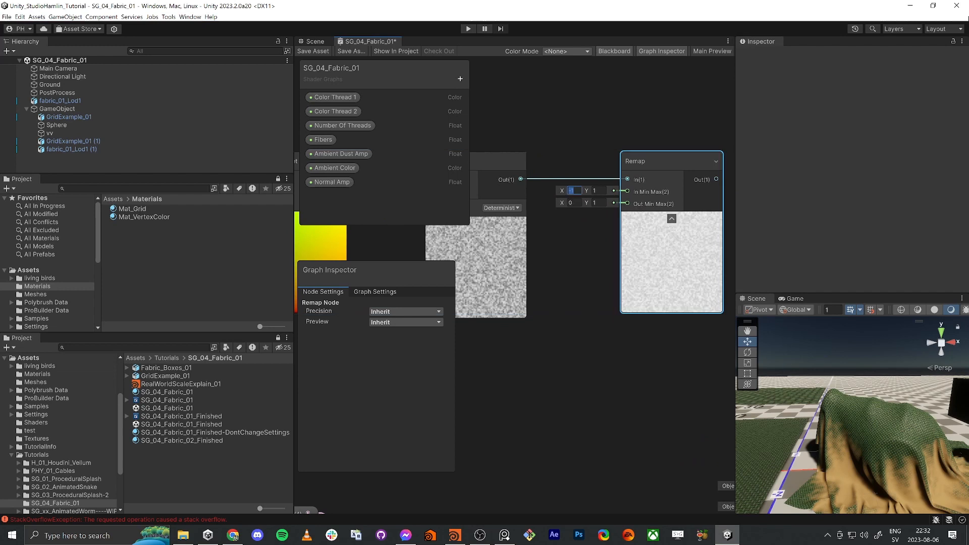
{"action": "type", "text": "0"}
{"action": "key", "text": "Tab"}
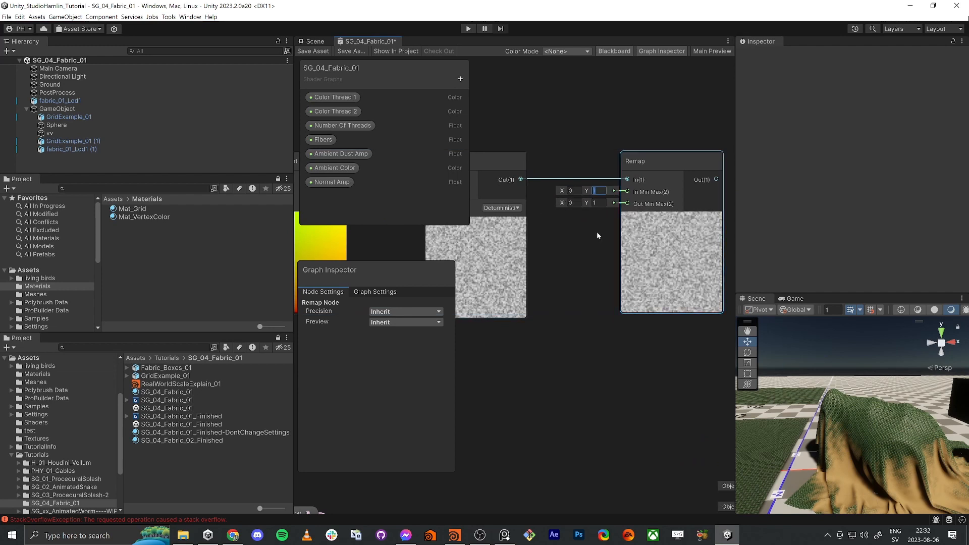
{"action": "left_click_drag", "start_coordinate": [588, 206], "coordinate": [562, 207]}
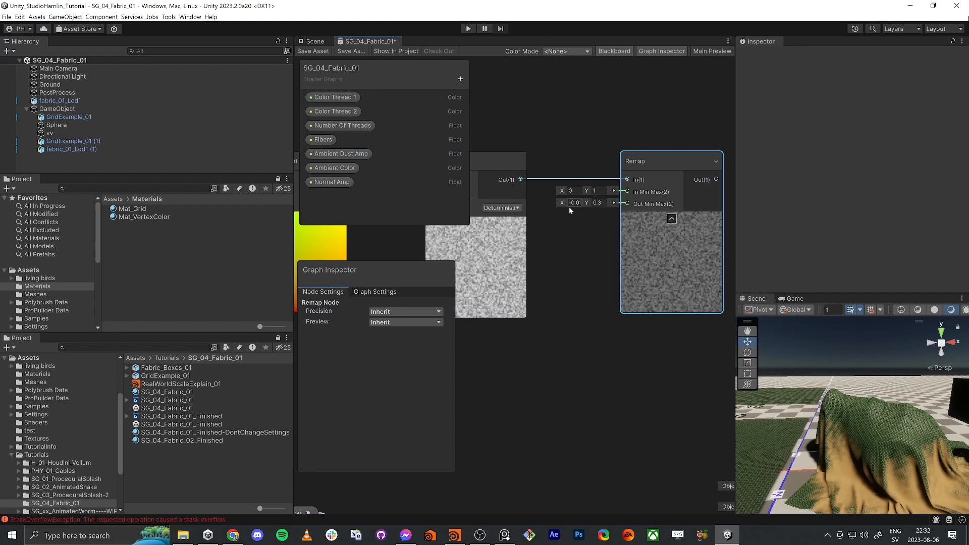
{"action": "key", "text": "Delete"}
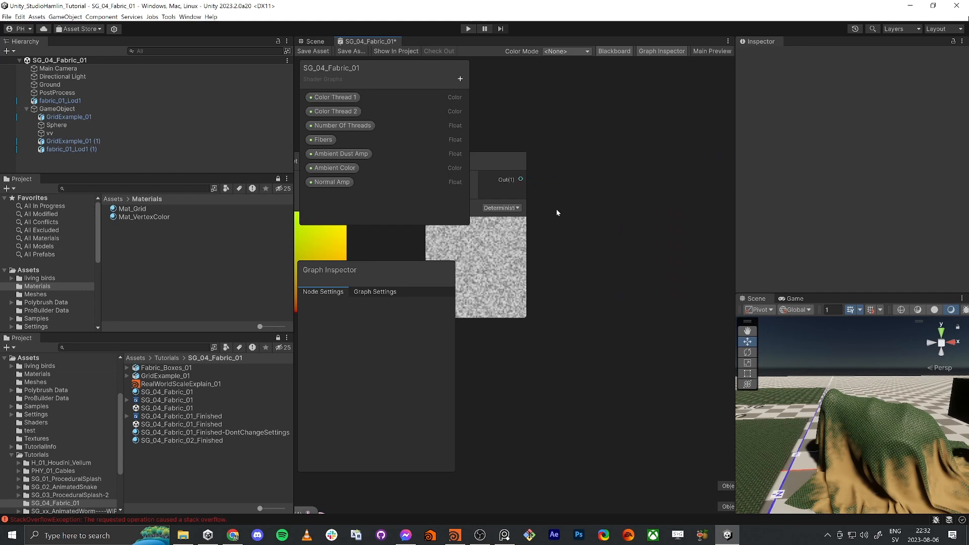
{"action": "key", "text": "ctrl+z"}
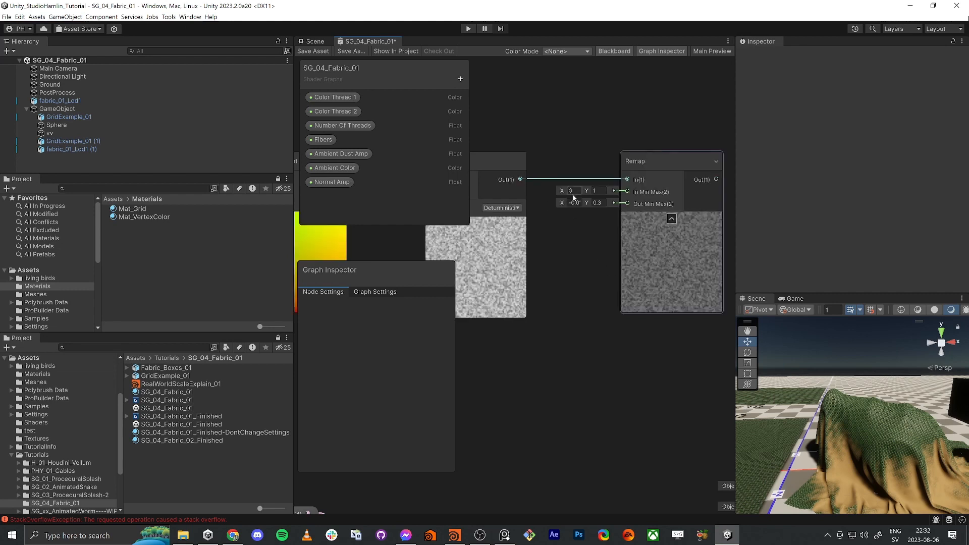
{"action": "left_click", "coordinate": [574, 203]}
{"action": "middle_click_drag", "start_coordinate": [570, 241], "coordinate": [535, 248]}
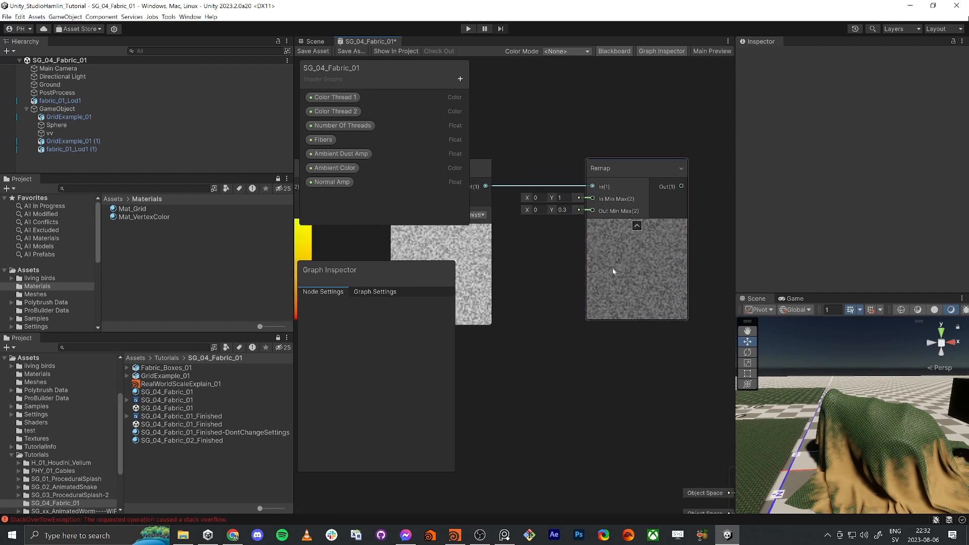
Tighten the spacing of the row by moving the Remap and Tiling And Offset nodes slightly closer to the Simple Noise node.
{"action": "scroll", "coordinate": [632, 333], "scroll_direction": "down", "scroll_amount": 3}
{"action": "middle_click_drag", "start_coordinate": [623, 311], "coordinate": [614, 300]}
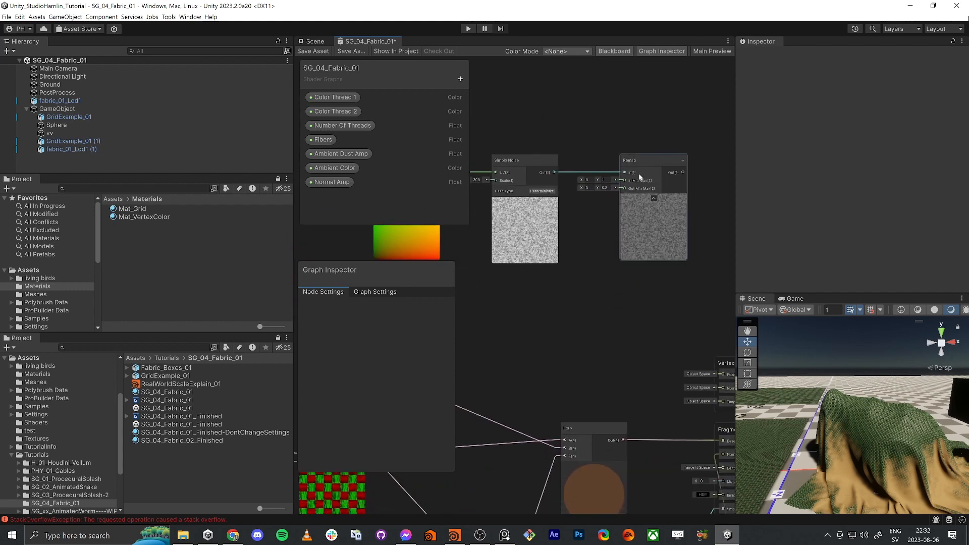
{"action": "scroll", "coordinate": [597, 266], "scroll_direction": "down", "scroll_amount": 2}
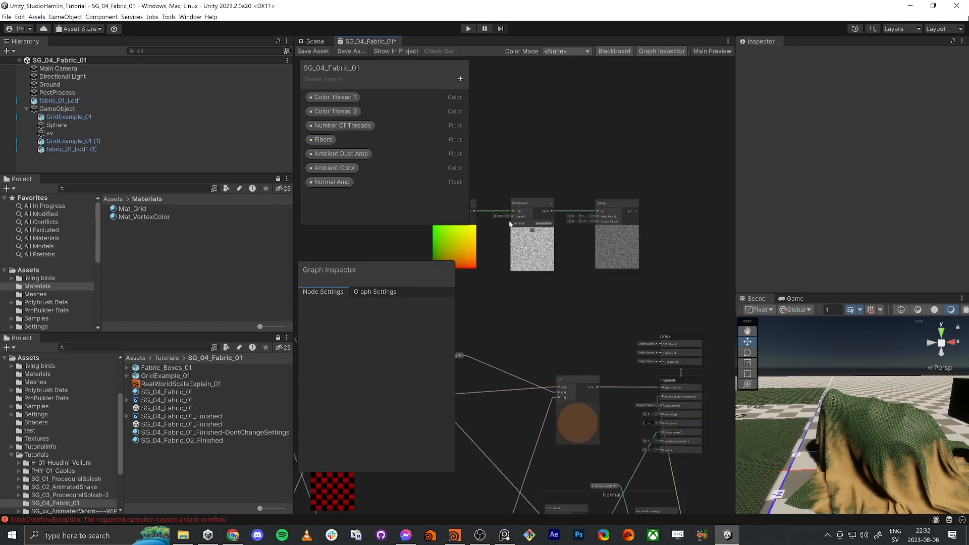
{"action": "mouse_move", "coordinate": [618, 207]}
{"action": "left_mouse_down"}
{"action": "mouse_move", "coordinate": [601, 207]}
{"action": "mouse_move", "coordinate": [610, 204]}
{"action": "left_mouse_up"}
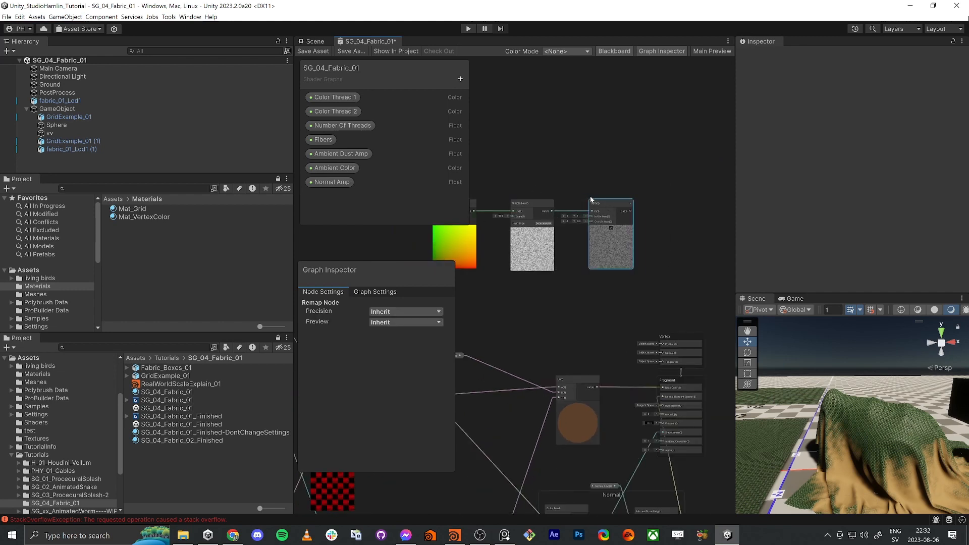
{"action": "scroll", "coordinate": [555, 175], "scroll_direction": "down", "scroll_amount": 1}
{"action": "middle_click_drag", "start_coordinate": [550, 175], "coordinate": [587, 177]}
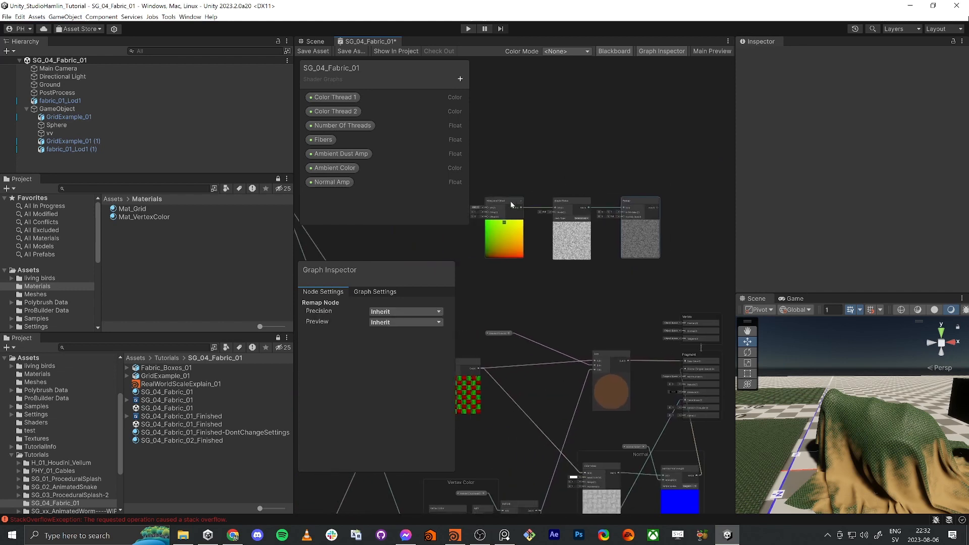
{"action": "left_click_drag", "start_coordinate": [510, 201], "coordinate": [519, 201]}
Add a Normal Vector node and place it directly below the Tiling And Offset node.
{"action": "left_click", "coordinate": [512, 299]}
{"action": "key", "text": "space"}
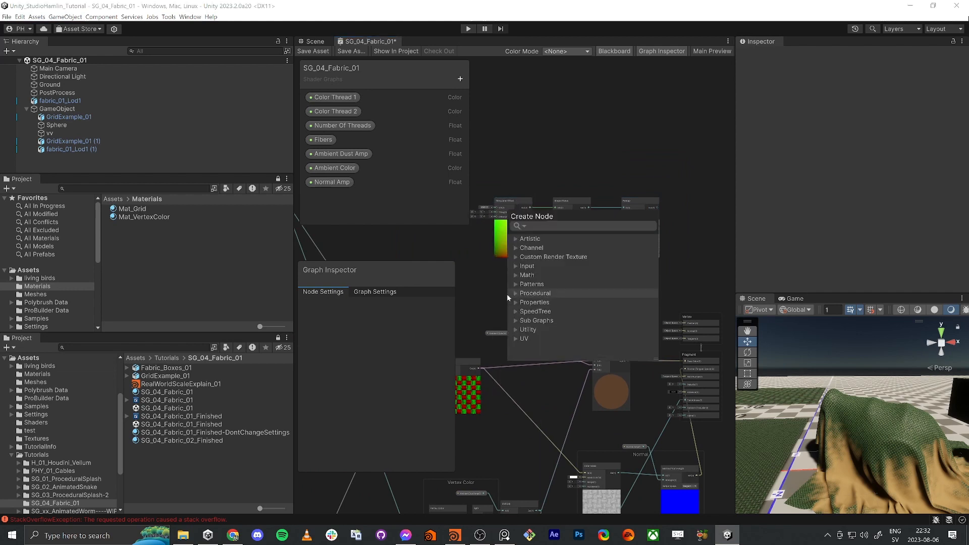
{"action": "type", "text": "normal"}
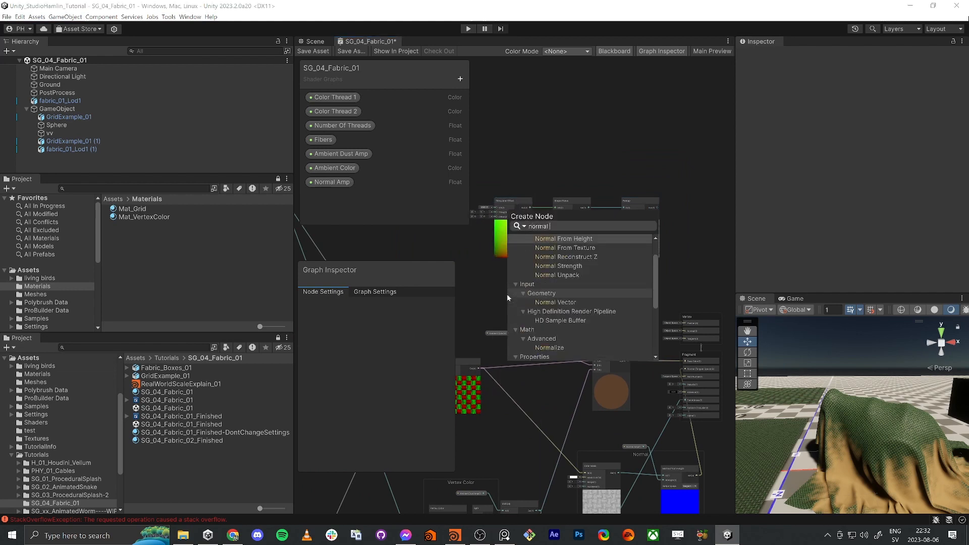
{"action": "type", "text": " vec"}
{"action": "key", "text": "Return"}
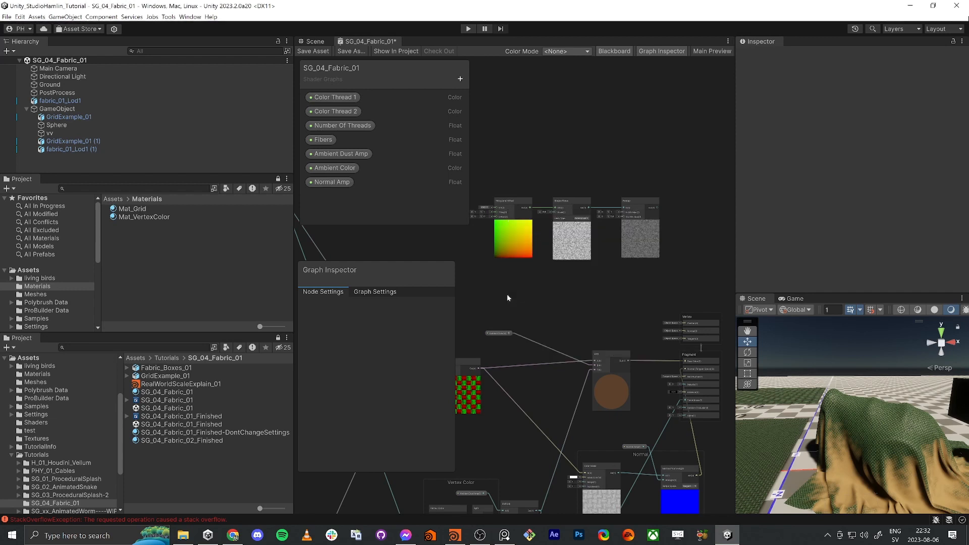
{"action": "left_click_drag", "start_coordinate": [526, 310], "coordinate": [514, 268]}
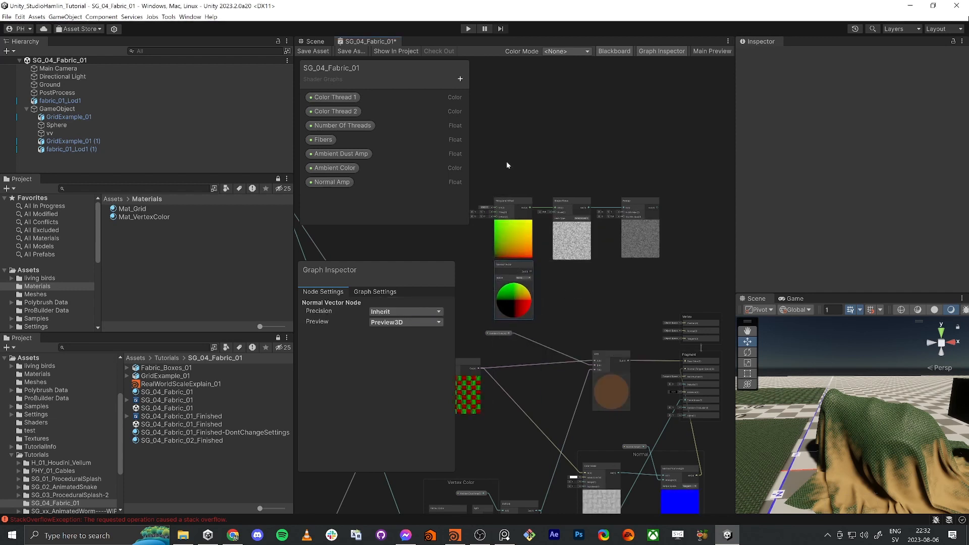
Maximize the shader graph and move the Tiling And Offset, Simple Noise, Remap and Normal Vector nodes together up and left, clear of the Ambient Color node.
{"action": "middle_click_drag", "start_coordinate": [508, 165], "coordinate": [559, 134]}
{"action": "key", "text": "shift+space"}
{"action": "scroll", "coordinate": [486, 174], "scroll_direction": "up", "scroll_amount": 1}
{"action": "middle_click_drag", "start_coordinate": [296, 125], "coordinate": [591, 188]}
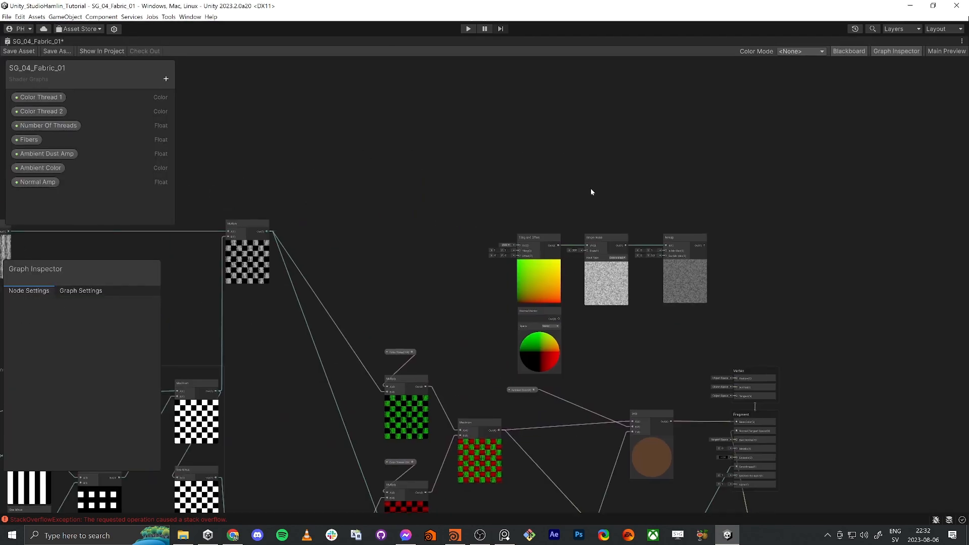
{"action": "left_click_drag", "start_coordinate": [730, 378], "coordinate": [730, 377]}
{"action": "left_click_drag", "start_coordinate": [528, 308], "coordinate": [480, 258]}
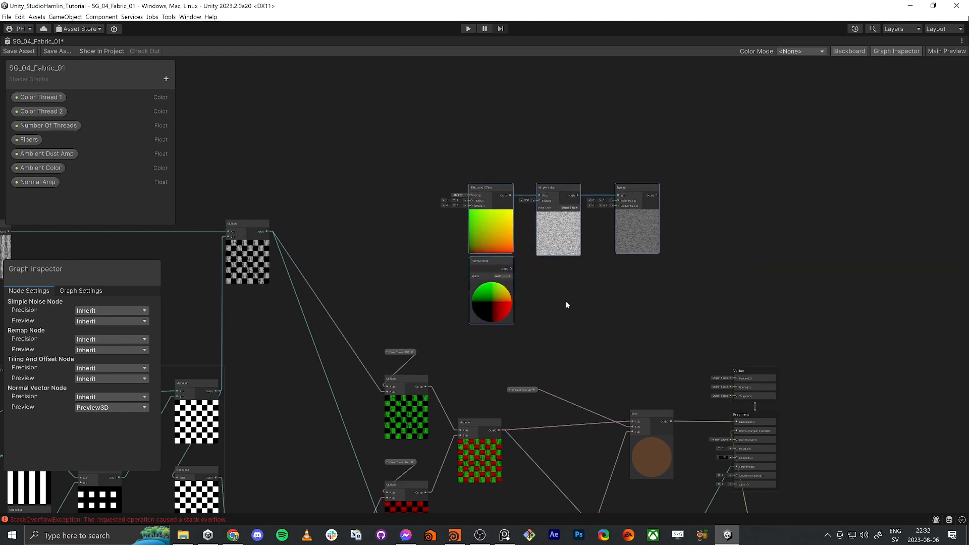
{"action": "scroll", "coordinate": [555, 287], "scroll_direction": "up", "scroll_amount": 3}
{"action": "left_click", "coordinate": [556, 289]}
{"action": "scroll", "coordinate": [536, 294], "scroll_direction": "up", "scroll_amount": 3}
{"action": "middle_click_drag", "start_coordinate": [535, 294], "coordinate": [470, 359]}
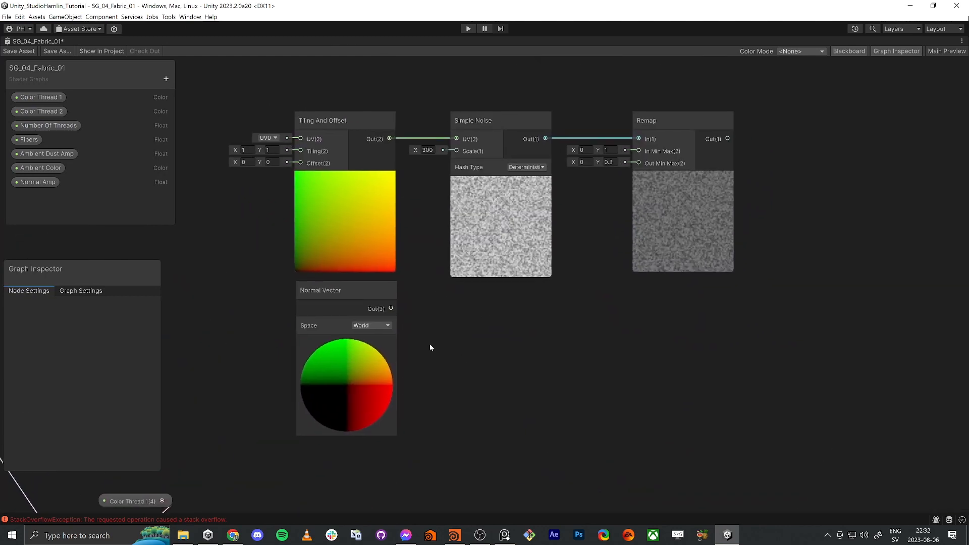
Add a Dot Product node with its A input fed by the Normal Vector output, and align the two nodes in a row.
{"action": "key", "text": "space"}
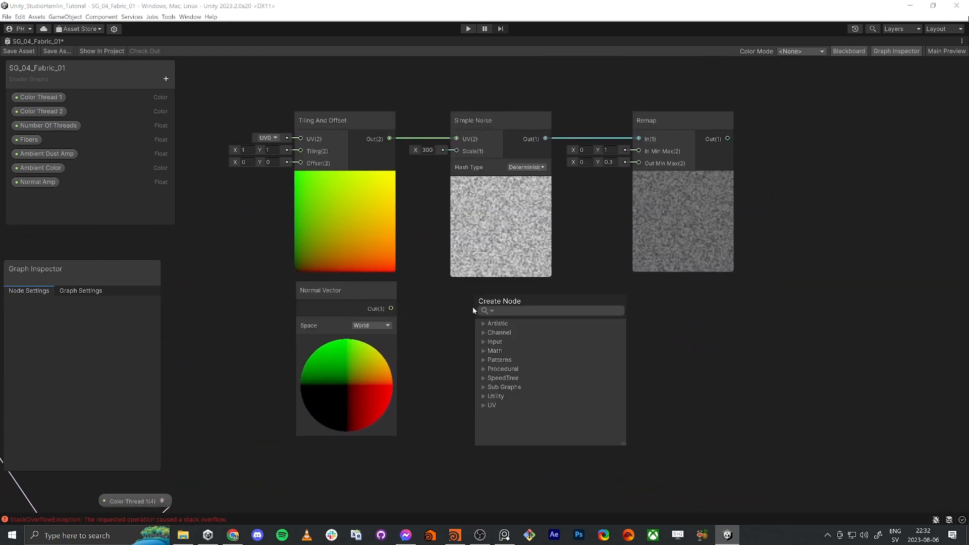
{"action": "type", "text": "dot proc"}
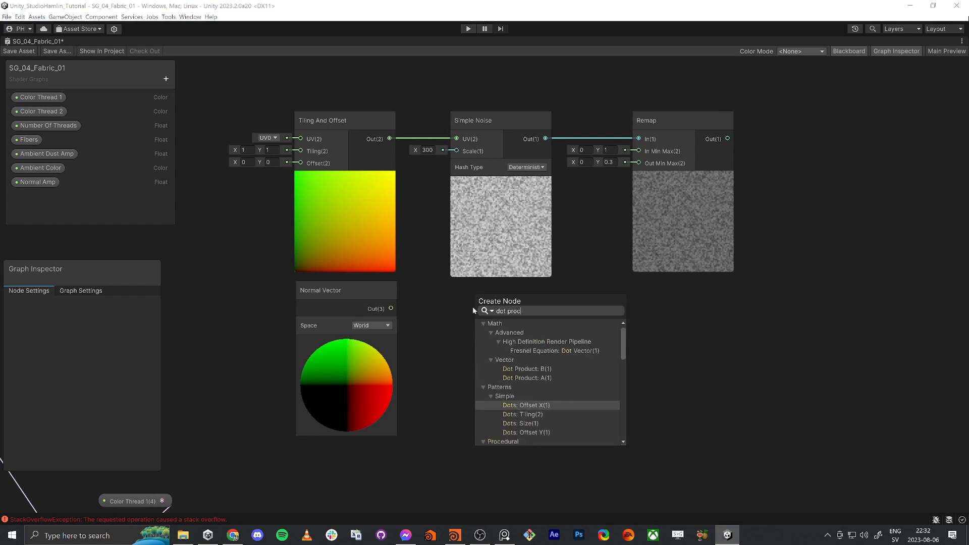
{"action": "type", "text": "u"}
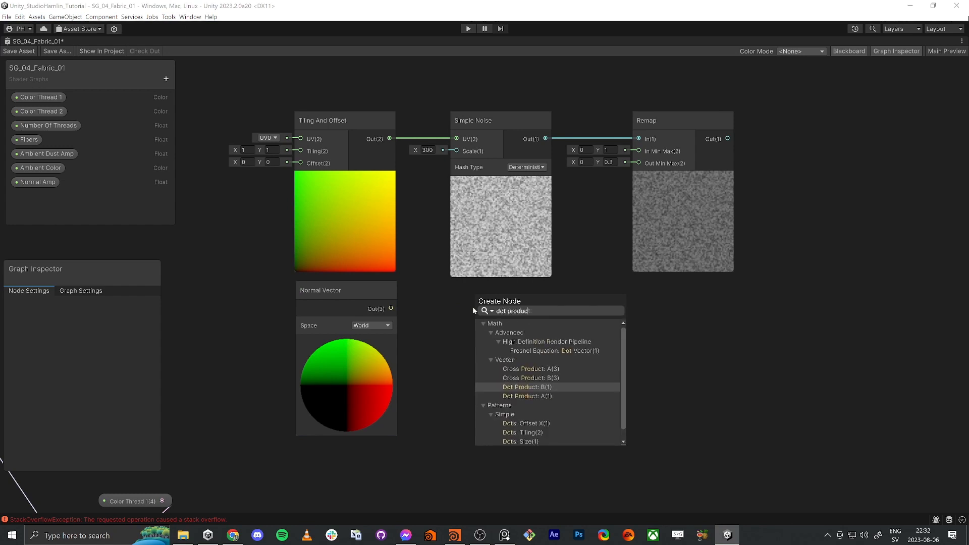
{"action": "key", "text": "Return"}
{"action": "left_click_drag", "start_coordinate": [507, 282], "coordinate": [532, 295]}
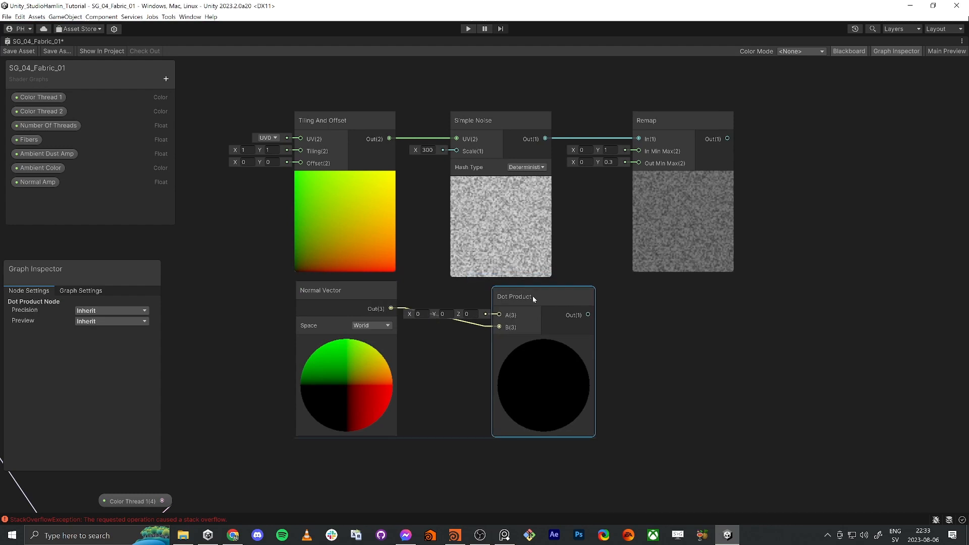
{"action": "left_click_drag", "start_coordinate": [499, 327], "coordinate": [498, 315]}
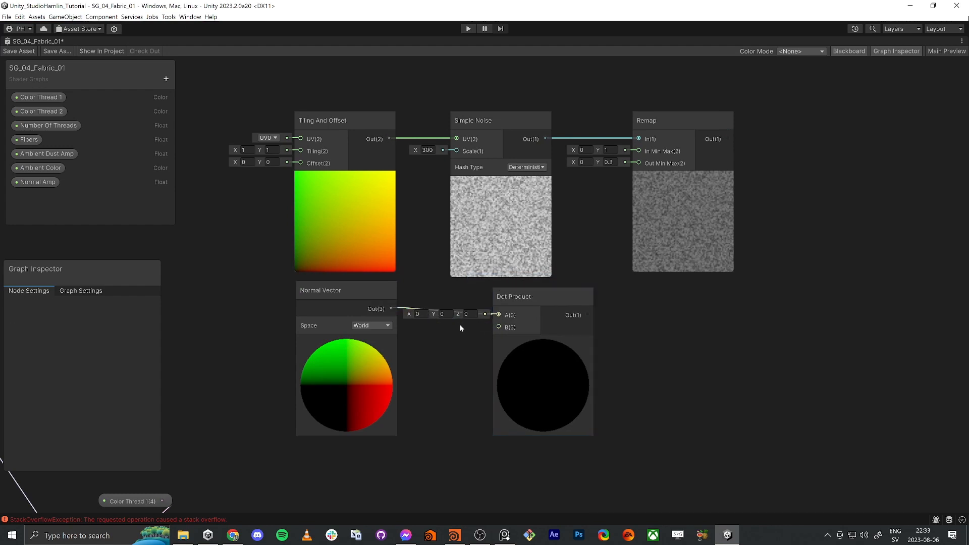
{"action": "left_click_drag", "start_coordinate": [327, 291], "coordinate": [316, 297]}
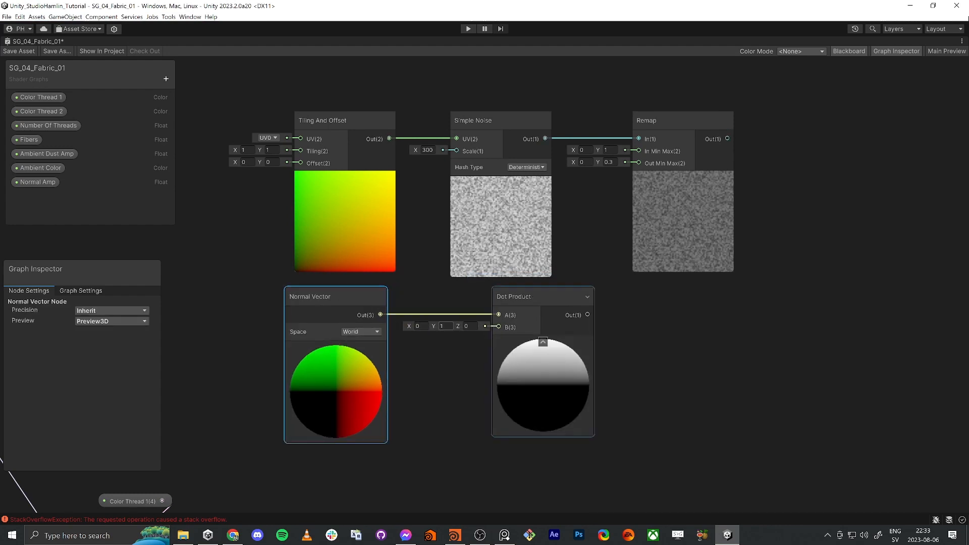
Test the Dot Product's B vector at (0, 1, 1), (1, 1, 1) and (1, 1, 0), and settle on (0, 1, 0).
{"action": "key", "text": "Tab"}
{"action": "type", "text": "1"}
{"action": "left_click", "coordinate": [403, 327]}
{"action": "type", "text": "1"}
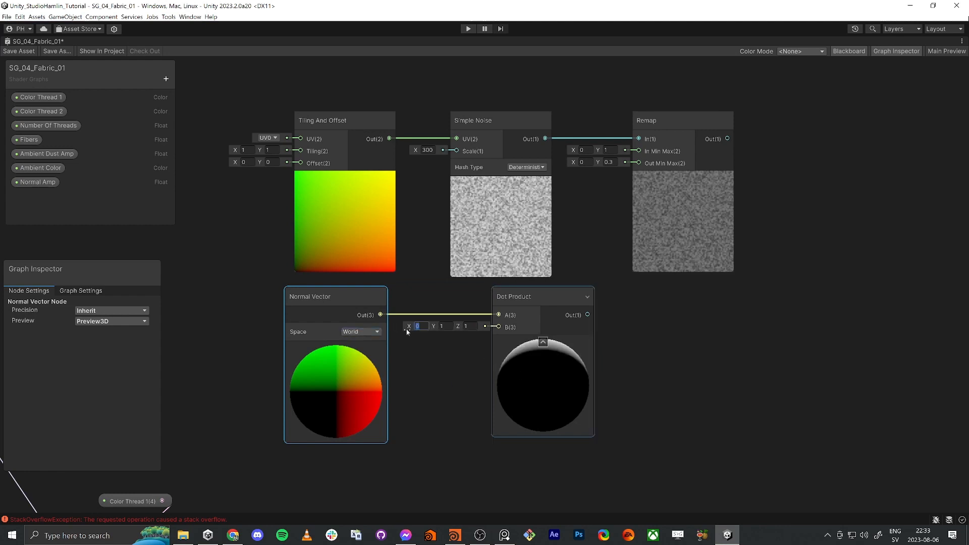
{"action": "key", "text": "Tab"}
{"action": "type", "text": "1"}
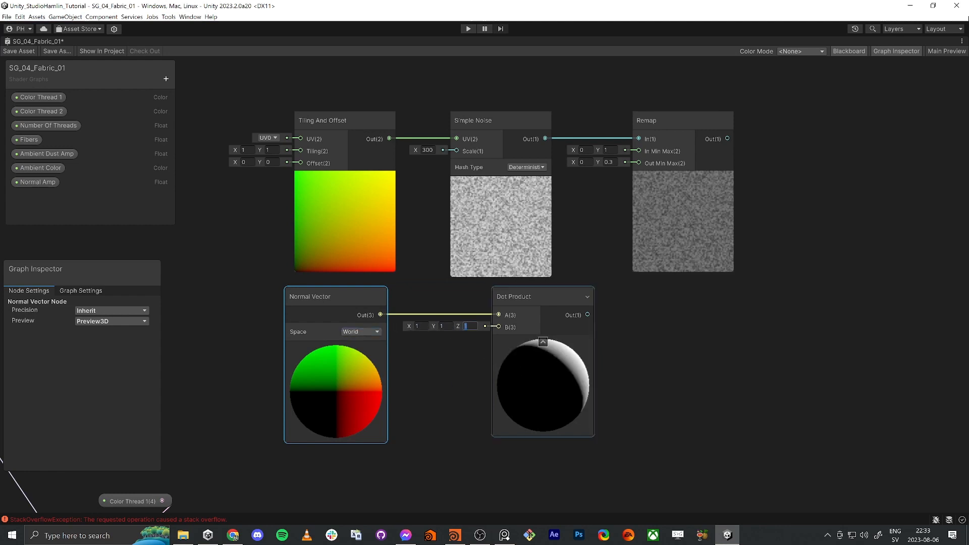
{"action": "key", "text": "Tab"}
{"action": "type", "text": "0"}
{"action": "key", "text": "Return"}
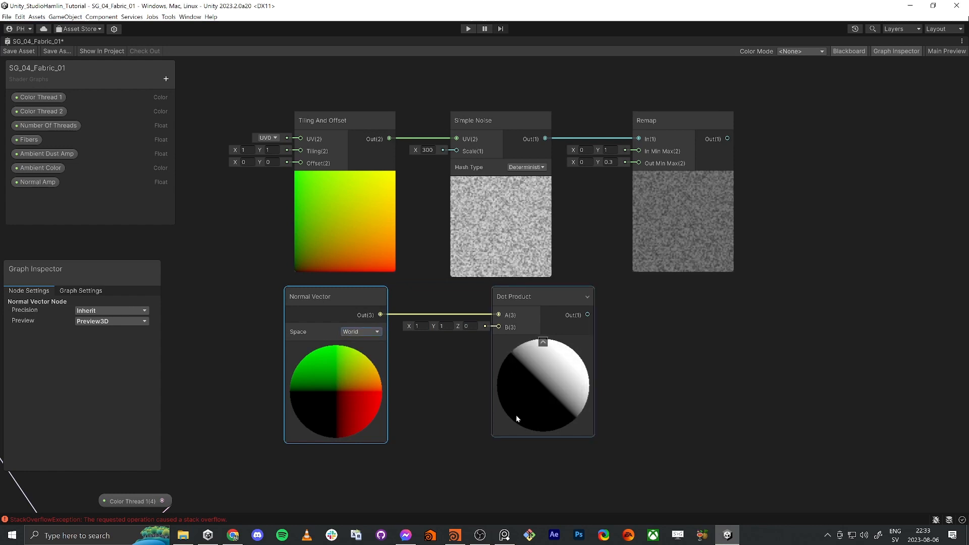
{"action": "left_click", "coordinate": [399, 329]}
{"action": "type", "text": "0"}
{"action": "key", "text": "Tab"}
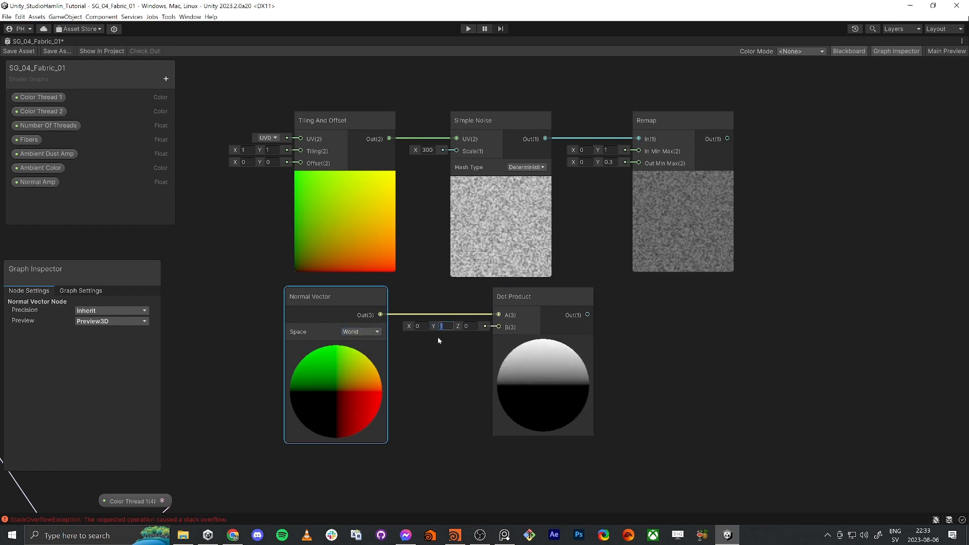
Shift the Normal Vector and Dot Product nodes left and add a Power node in their row, feeding the Dot Product into A with B at 2.
{"action": "middle_click_drag", "start_coordinate": [714, 365], "coordinate": [675, 353]}
{"action": "left_click", "coordinate": [674, 336]}
{"action": "left_click_drag", "start_coordinate": [604, 301], "coordinate": [189, 389]}
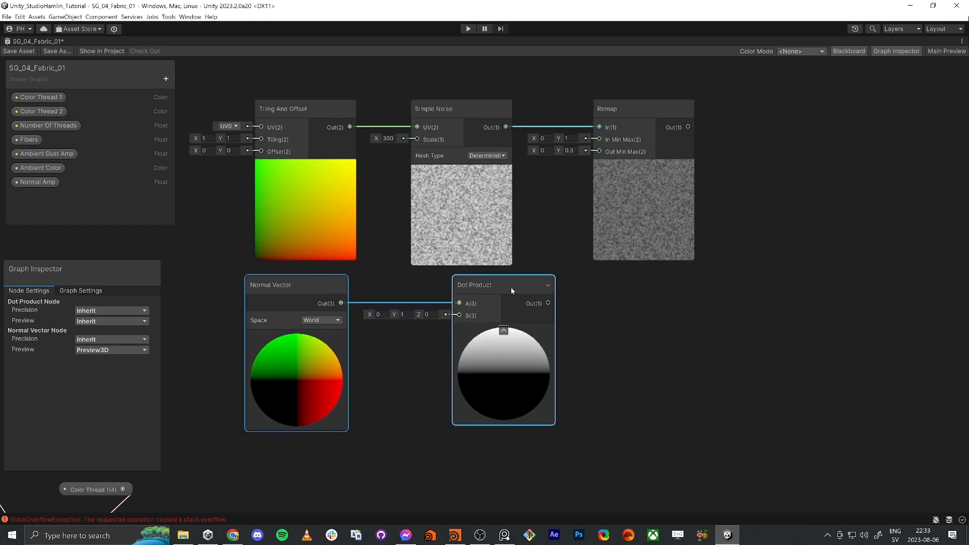
{"action": "left_click_drag", "start_coordinate": [511, 286], "coordinate": [638, 316]}
{"action": "left_click", "coordinate": [525, 303]}
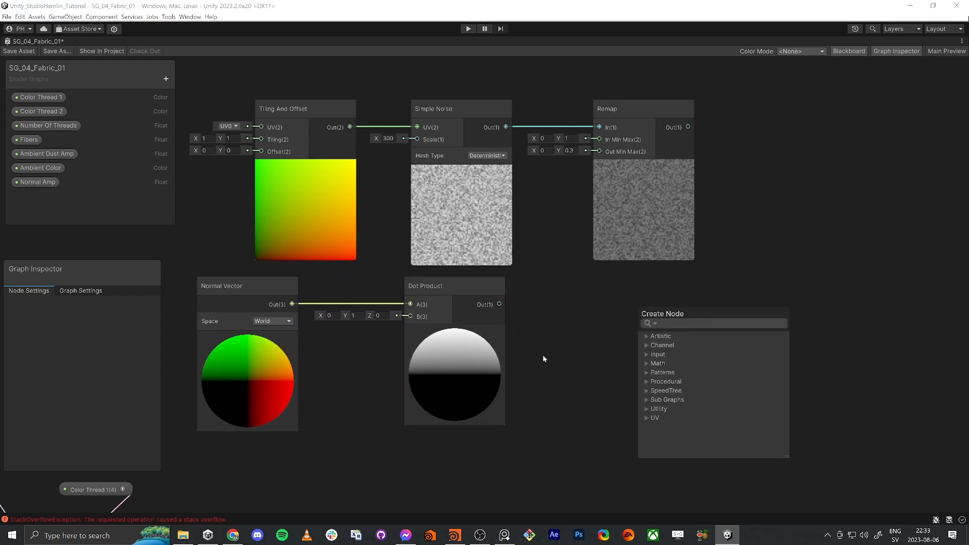
{"action": "type", "text": "power"}
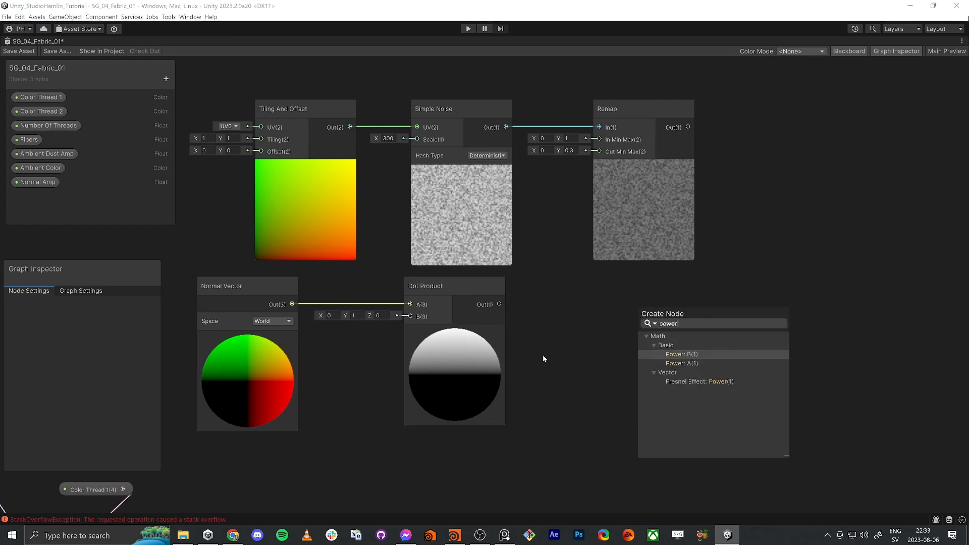
{"action": "key", "text": "Return"}
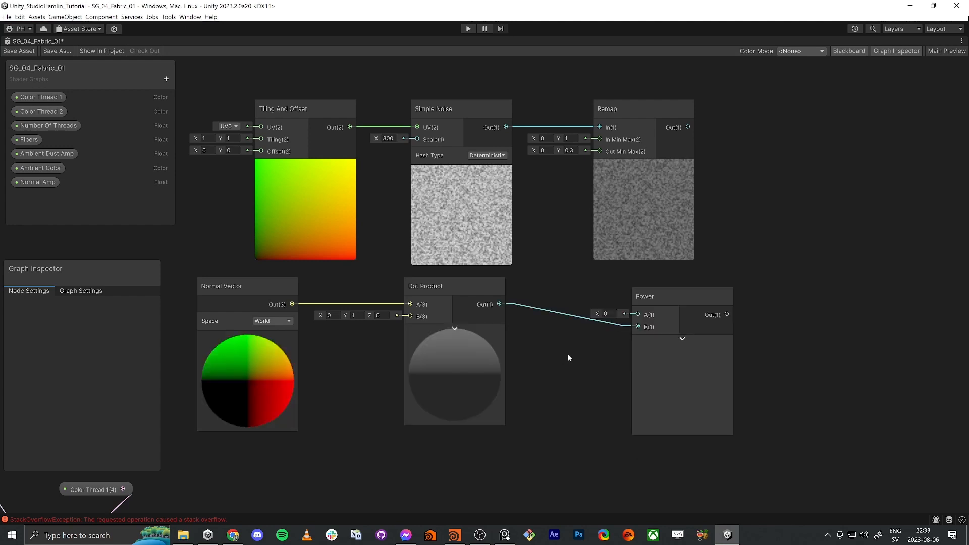
{"action": "mouse_move", "coordinate": [671, 295]}
{"action": "left_mouse_down"}
{"action": "mouse_move", "coordinate": [644, 287]}
{"action": "mouse_move", "coordinate": [676, 285]}
{"action": "left_mouse_up"}
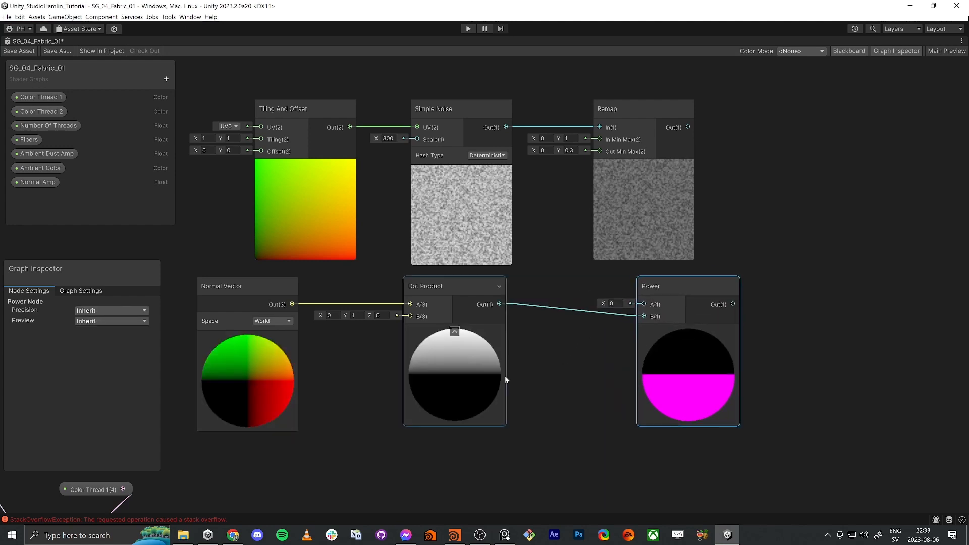
{"action": "left_click_drag", "start_coordinate": [614, 317], "coordinate": [644, 305]}
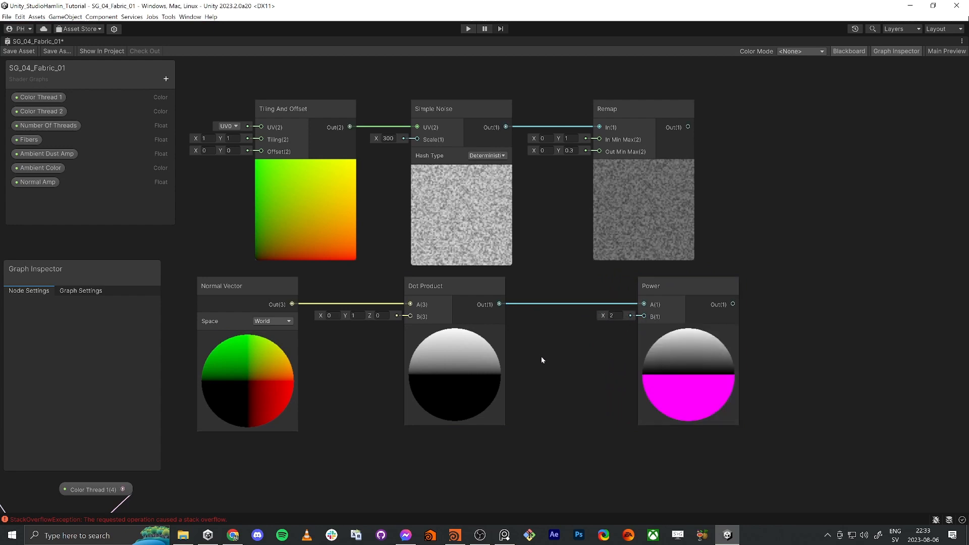
Insert a Saturate node between the Dot Product output and the Power node's A input, spacing the nodes evenly in the row.
{"action": "left_click_drag", "start_coordinate": [439, 285], "coordinate": [383, 285]}
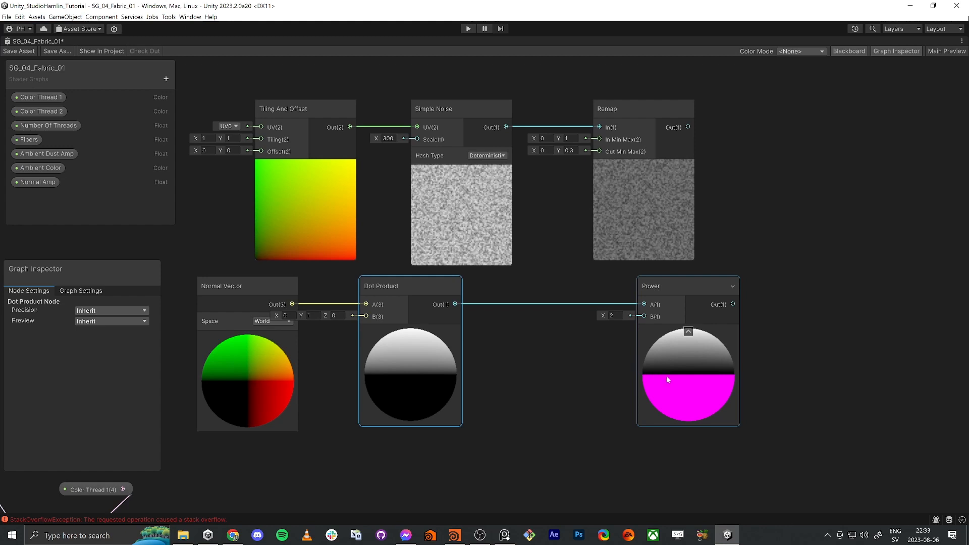
{"action": "left_click", "coordinate": [495, 354]}
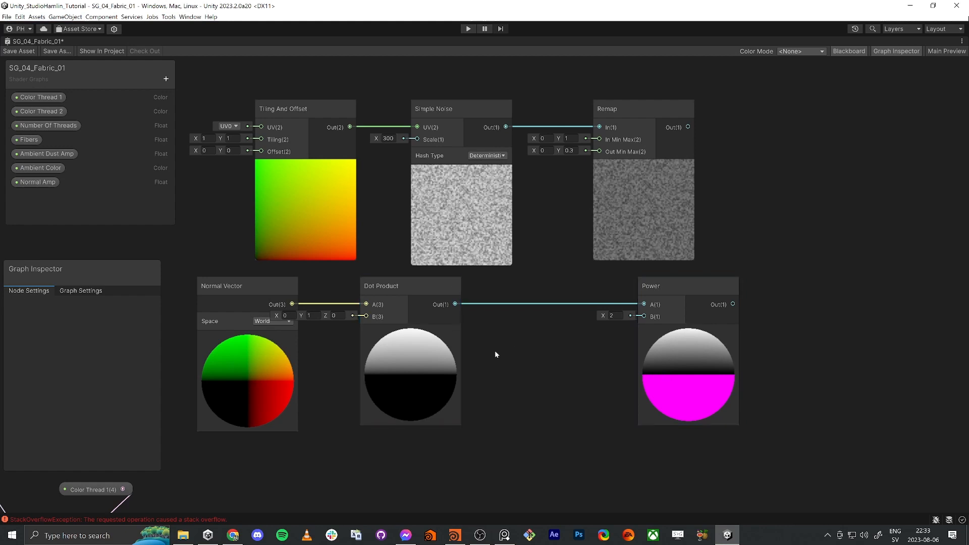
{"action": "key", "text": "space"}
{"action": "type", "text": "satu"}
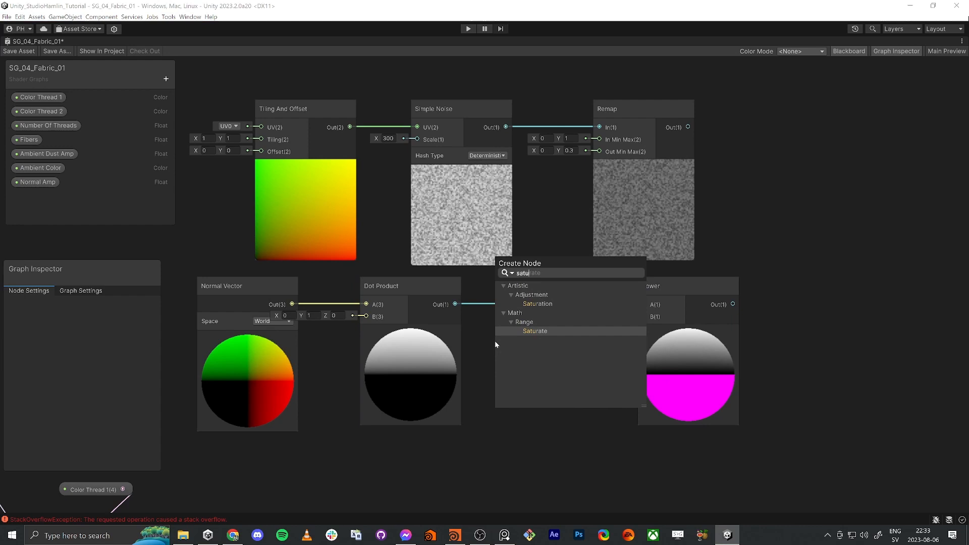
{"action": "key", "text": "Return"}
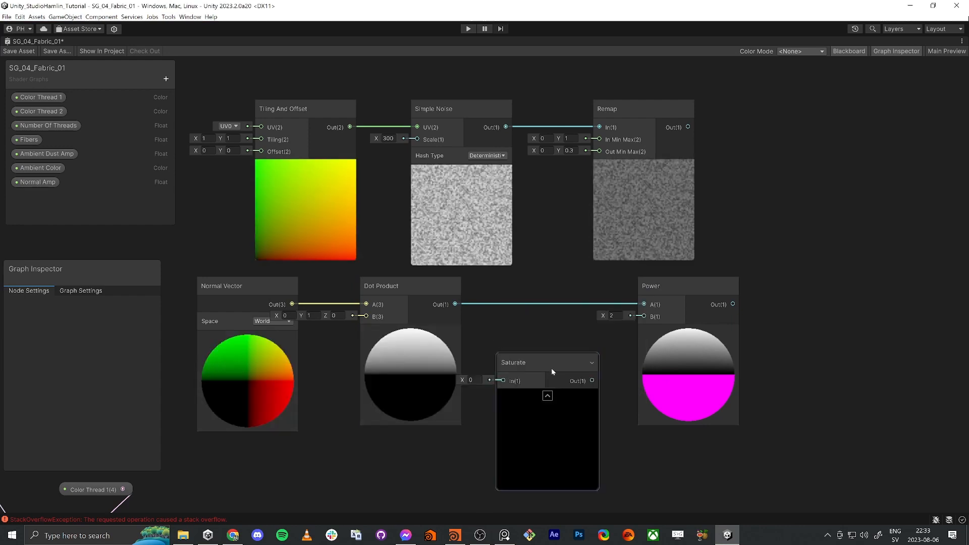
{"action": "left_click_drag", "start_coordinate": [551, 368], "coordinate": [569, 353]}
{"action": "left_click_drag", "start_coordinate": [467, 307], "coordinate": [521, 364]}
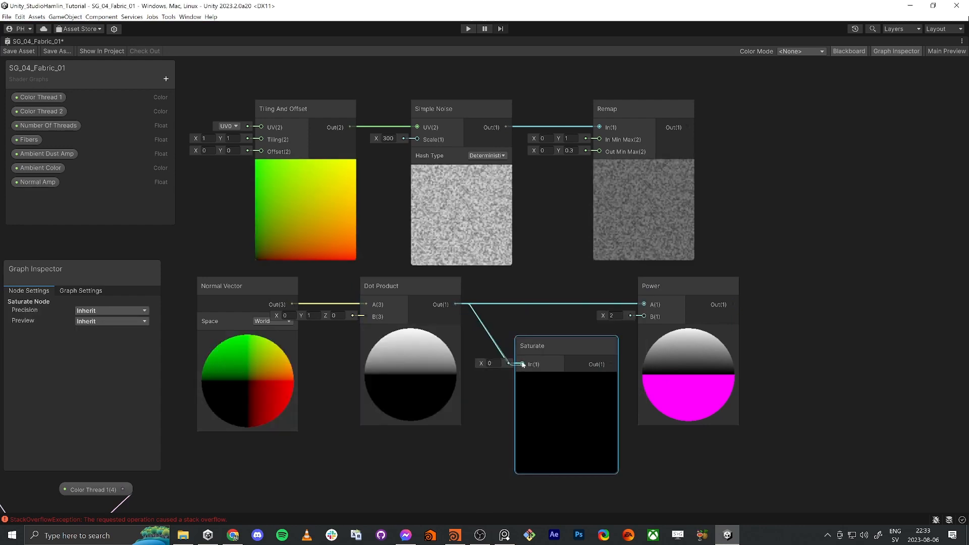
{"action": "left_click_drag", "start_coordinate": [611, 364], "coordinate": [645, 305]}
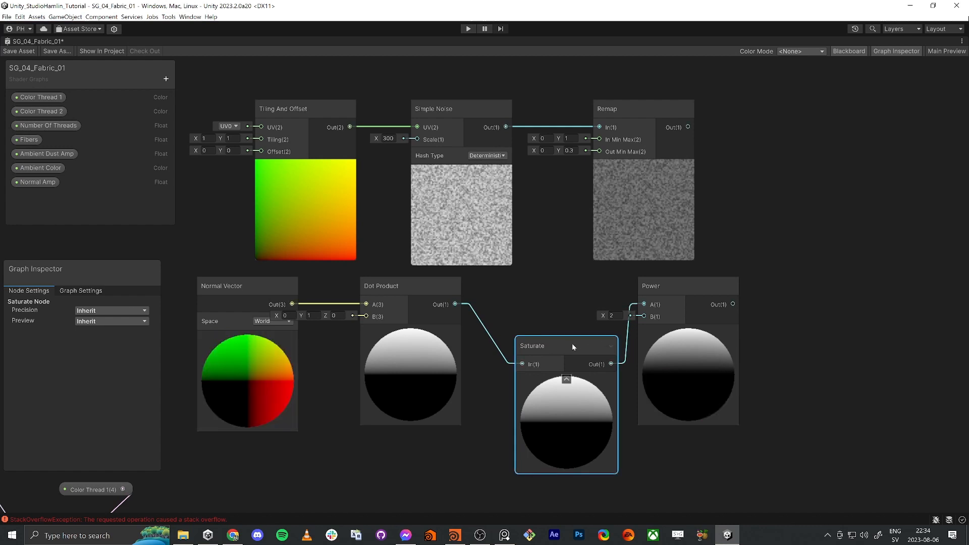
{"action": "left_click_drag", "start_coordinate": [571, 343], "coordinate": [546, 284]}
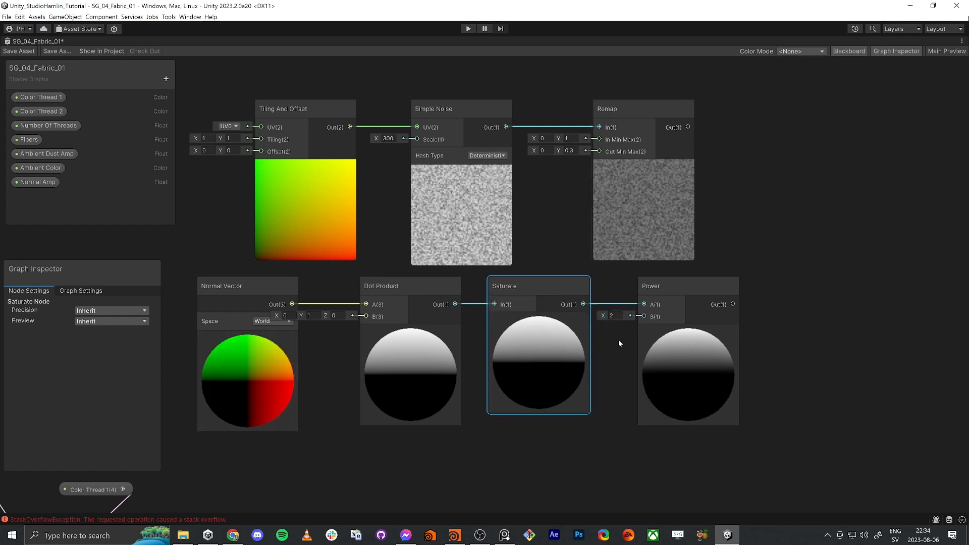
{"action": "left_click_drag", "start_coordinate": [684, 281], "coordinate": [712, 283]}
Move the normal mask row down and left and the noise row up and left, leaving a gap between them.
{"action": "middle_click_drag", "start_coordinate": [607, 357], "coordinate": [575, 338]}
{"action": "scroll", "coordinate": [574, 338], "scroll_direction": "down", "scroll_amount": 1}
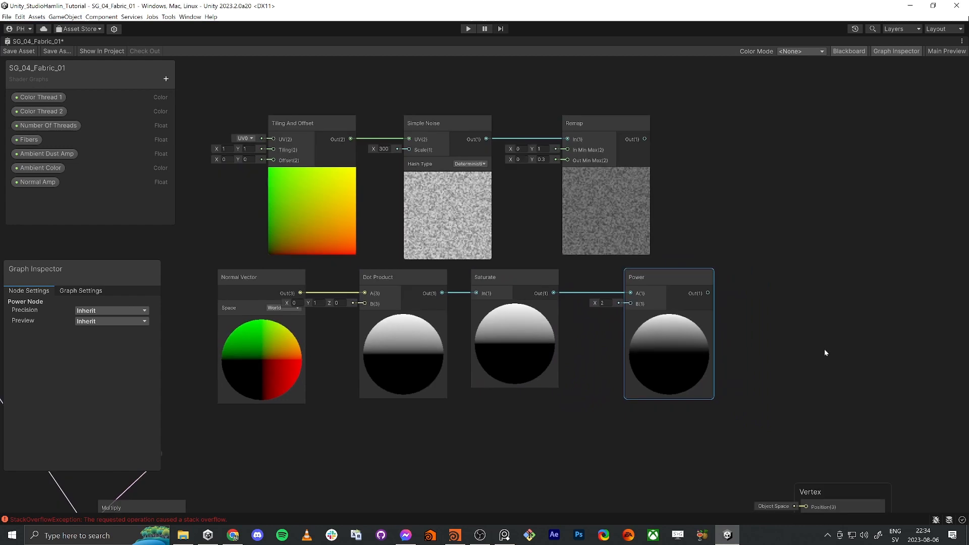
{"action": "middle_click_drag", "start_coordinate": [812, 405], "coordinate": [658, 238]}
{"action": "middle_click_drag", "start_coordinate": [603, 269], "coordinate": [664, 336]}
{"action": "scroll", "coordinate": [644, 265], "scroll_direction": "down", "scroll_amount": 2}
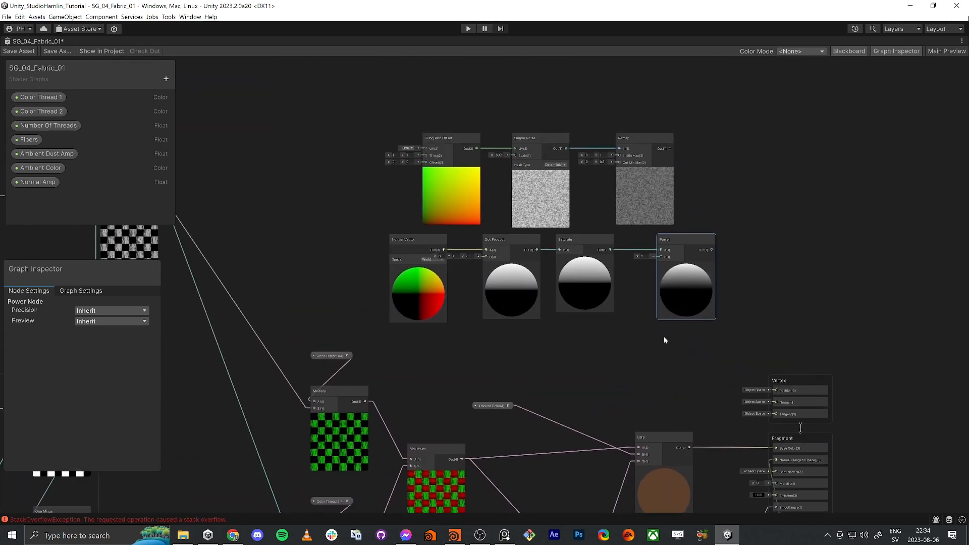
{"action": "left_click_drag", "start_coordinate": [355, 319], "coordinate": [624, 255]}
{"action": "left_click_drag", "start_coordinate": [325, 60], "coordinate": [675, 217]}
{"action": "left_click_drag", "start_coordinate": [625, 139], "coordinate": [594, 128]}
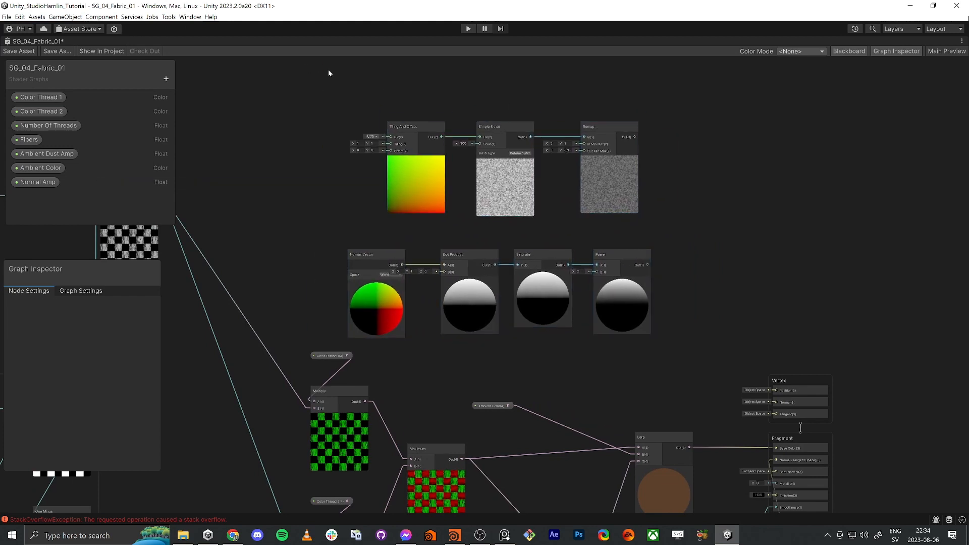
Add a Float property named On Top Sharpen to the shader graph.
{"action": "left_click", "coordinate": [165, 79]}
{"action": "left_click", "coordinate": [192, 116]}
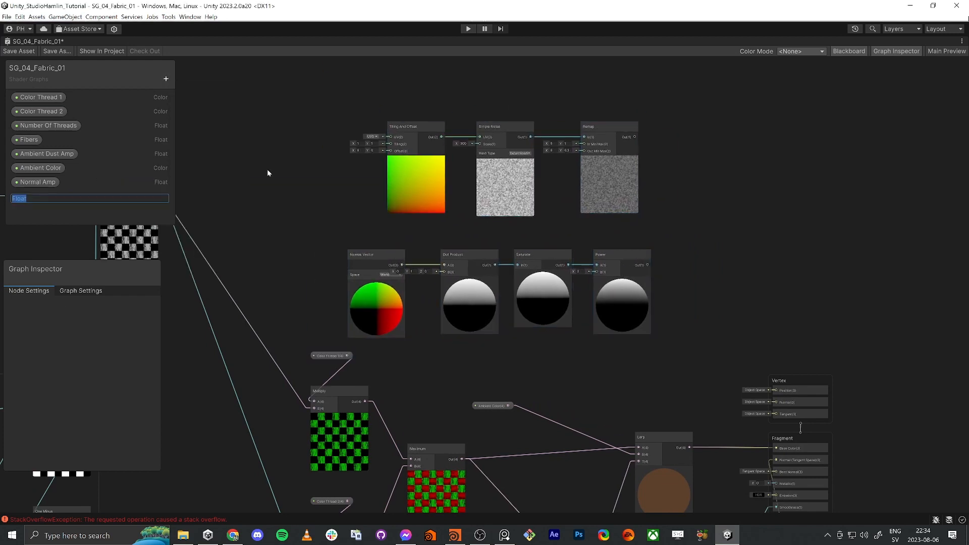
{"action": "type", "text": "M"}
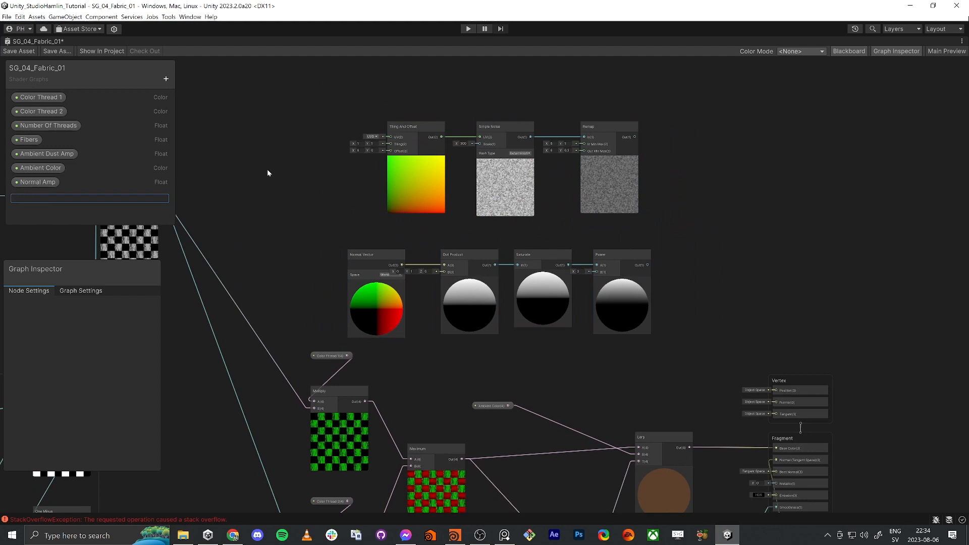
{"action": "type", "text": "n Top Sharpen"}
{"action": "key", "text": "Return"}
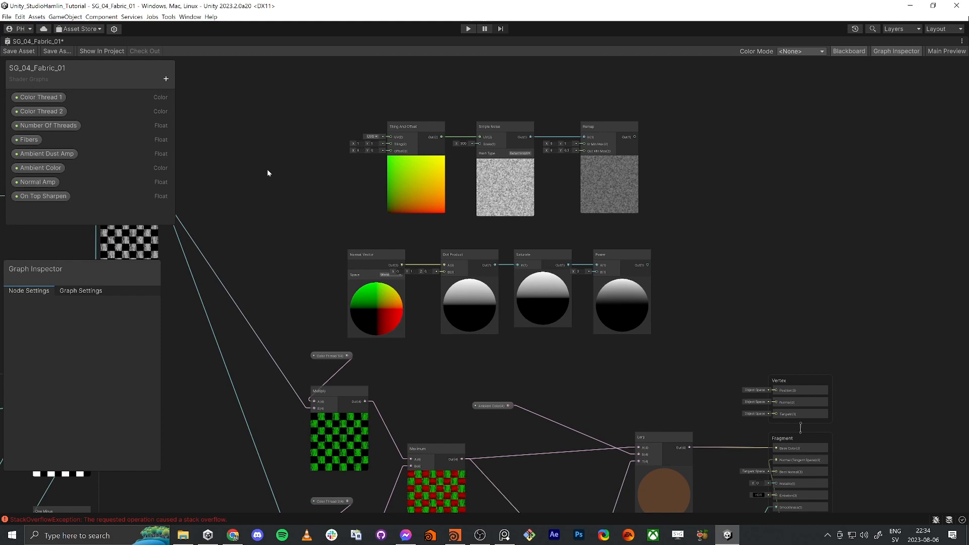
Place the On Top Sharpen property above the Saturate node and feed it into the Power node's B input.
{"action": "left_click_drag", "start_coordinate": [53, 196], "coordinate": [599, 285]}
{"action": "scroll", "coordinate": [588, 234], "scroll_direction": "up", "scroll_amount": 2}
{"action": "left_click_drag", "start_coordinate": [504, 233], "coordinate": [591, 235]}
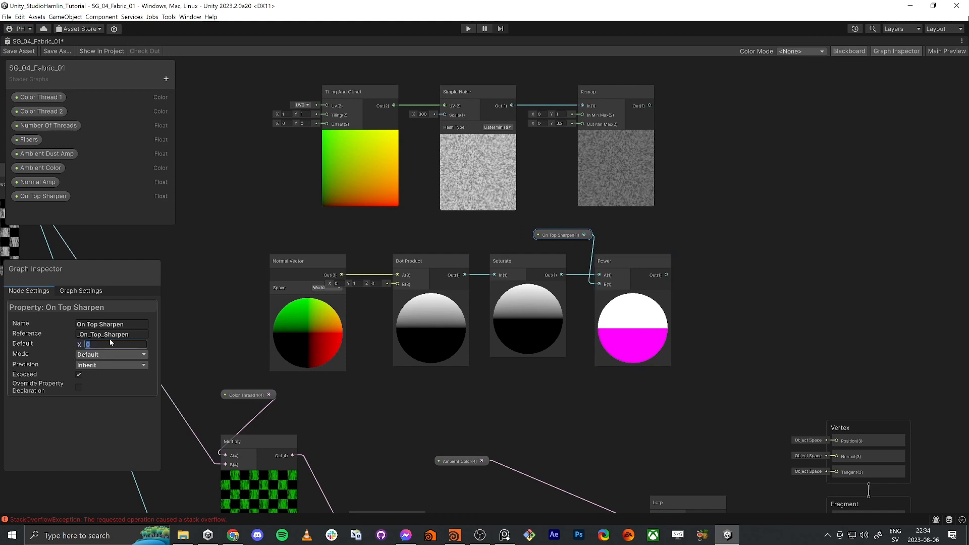
Give On Top Sharpen a default of 0.001 and make it a slider ranging from 0.001 to 1.
{"action": "type", "text": "01"}
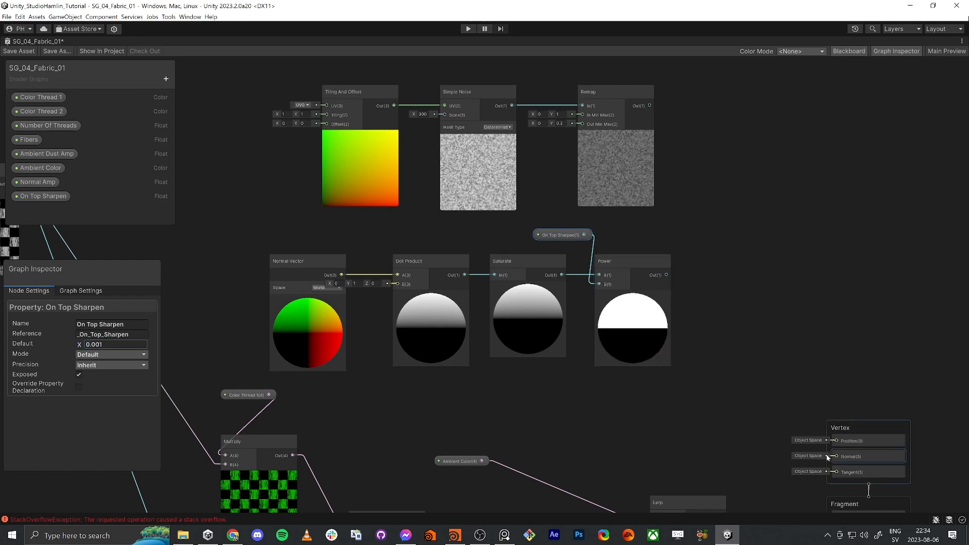
{"action": "left_click", "coordinate": [89, 354]}
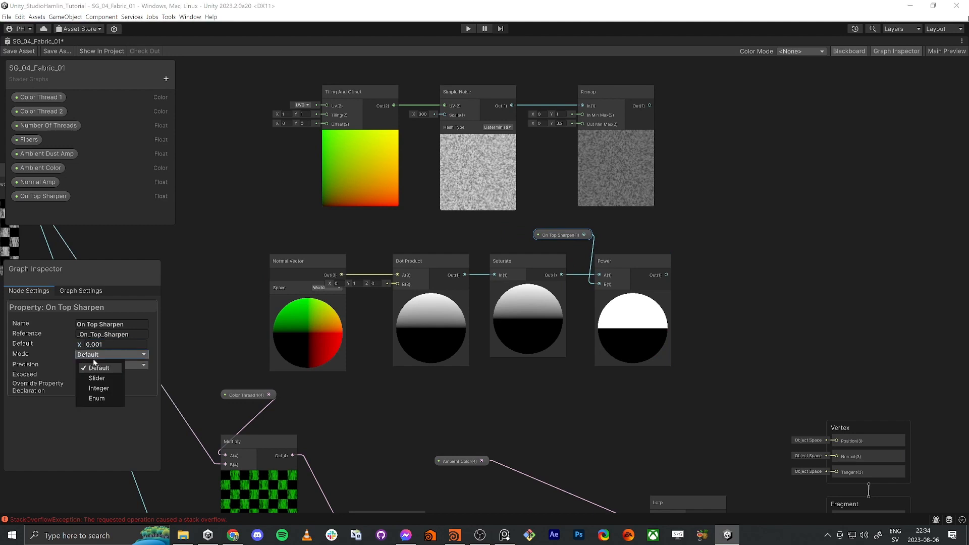
{"action": "left_click", "coordinate": [93, 379]}
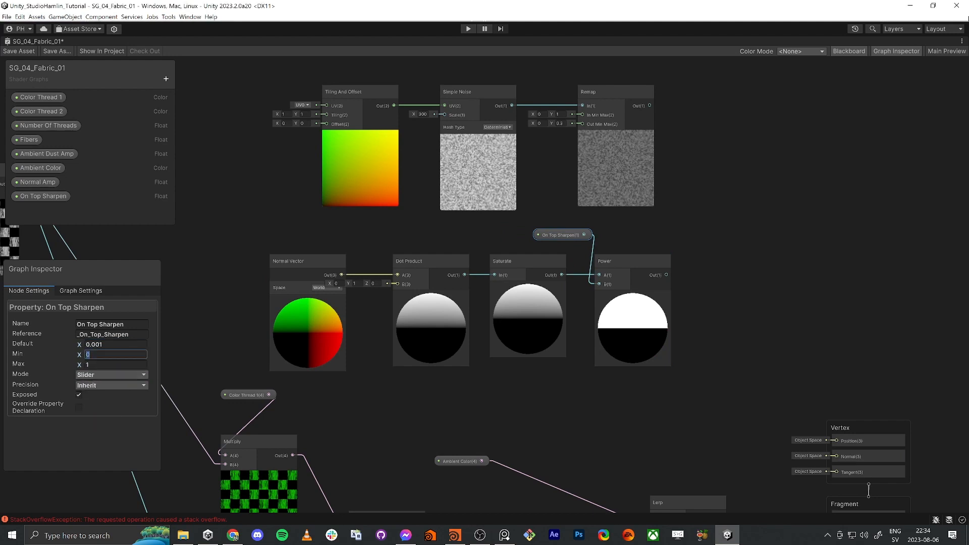
{"action": "type", "text": "0.001"}
{"action": "key", "text": "Tab"}
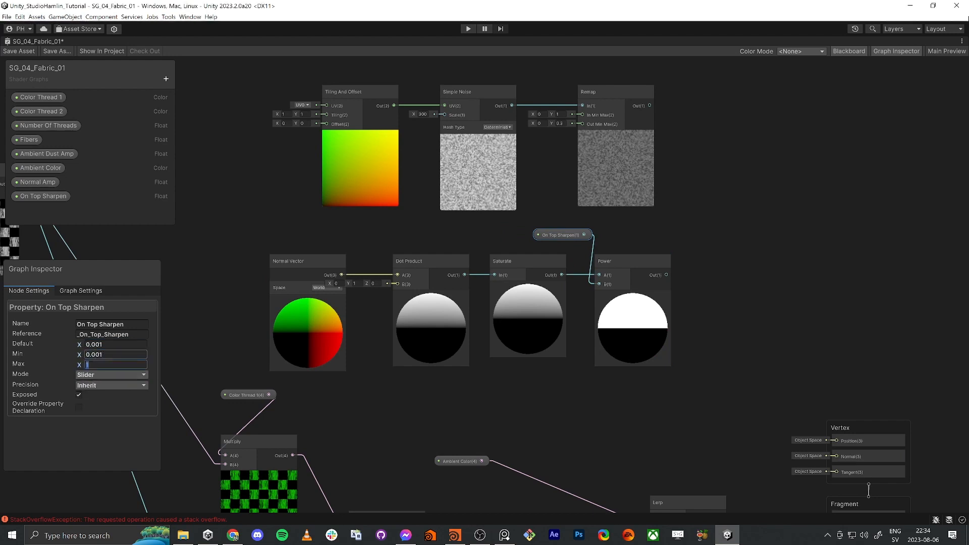
{"action": "type", "text": "0.999"}
{"action": "key", "text": "Return"}
{"action": "type", "text": "1"}
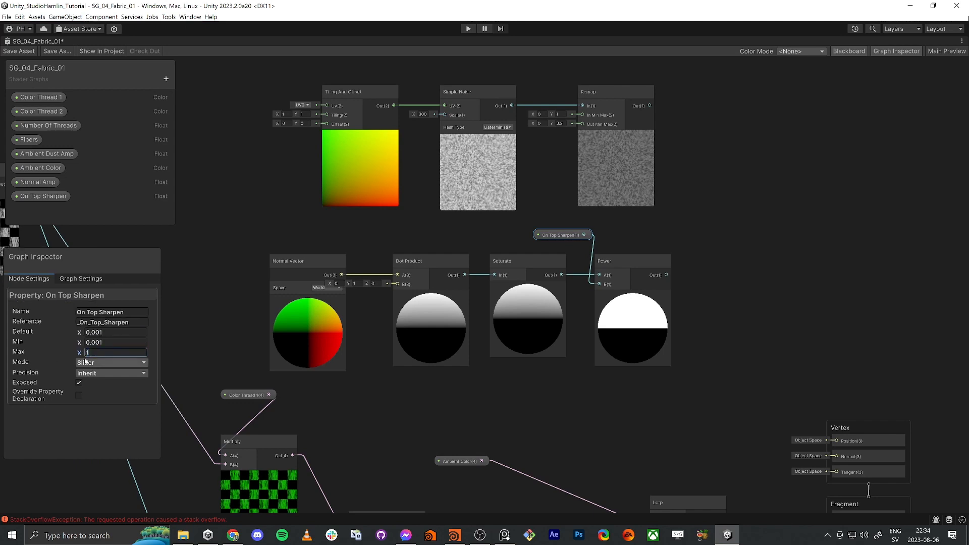
{"action": "key", "text": "Tab"}
Nudge the normal mask row, including the On Top Sharpen property, and the noise row slightly left.
{"action": "scroll", "coordinate": [587, 376], "scroll_direction": "down", "scroll_amount": 1}
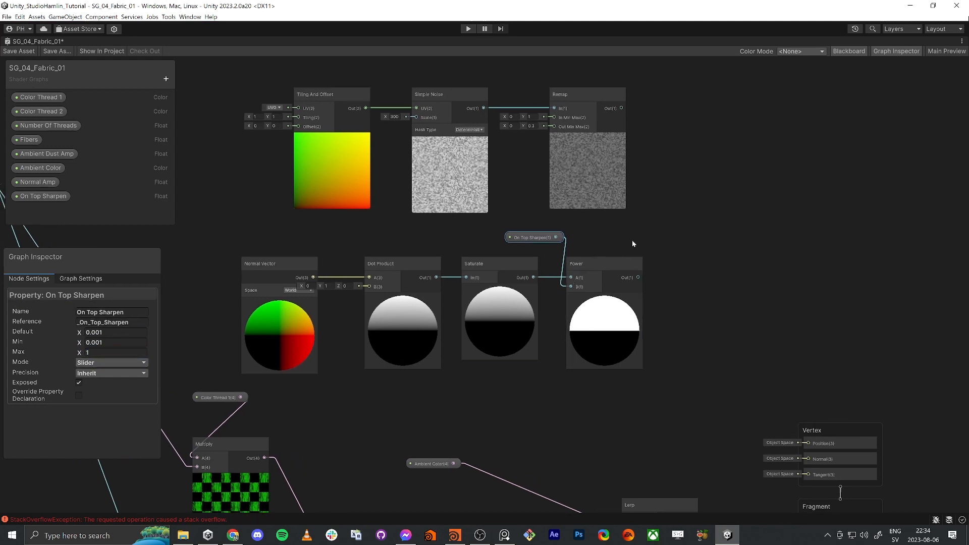
{"action": "scroll", "coordinate": [656, 383], "scroll_direction": "down", "scroll_amount": 2}
{"action": "left_click_drag", "start_coordinate": [634, 326], "coordinate": [612, 295]}
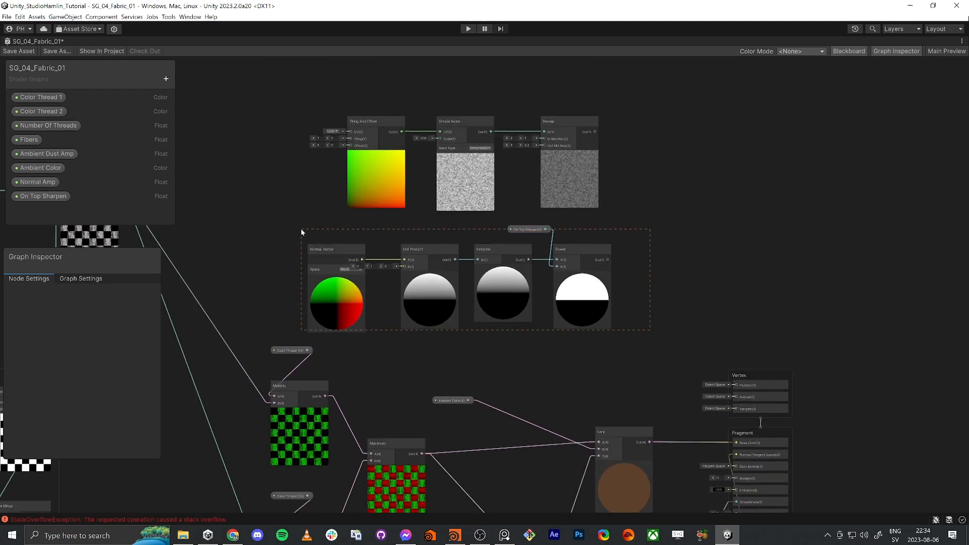
{"action": "left_click_drag", "start_coordinate": [301, 228], "coordinate": [316, 243]}
{"action": "left_click_drag", "start_coordinate": [303, 184], "coordinate": [564, 116]}
{"action": "left_click", "coordinate": [651, 310]}
Move the Vertex and Fragment blocks right and add a second Lerp node between the existing Lerp and the Fragment block.
{"action": "middle_click_drag", "start_coordinate": [683, 373], "coordinate": [571, 280]}
{"action": "left_click_drag", "start_coordinate": [578, 234], "coordinate": [698, 427]}
{"action": "left_click_drag", "start_coordinate": [644, 283], "coordinate": [712, 285]}
{"action": "left_click", "coordinate": [604, 305]}
{"action": "key", "text": "space"}
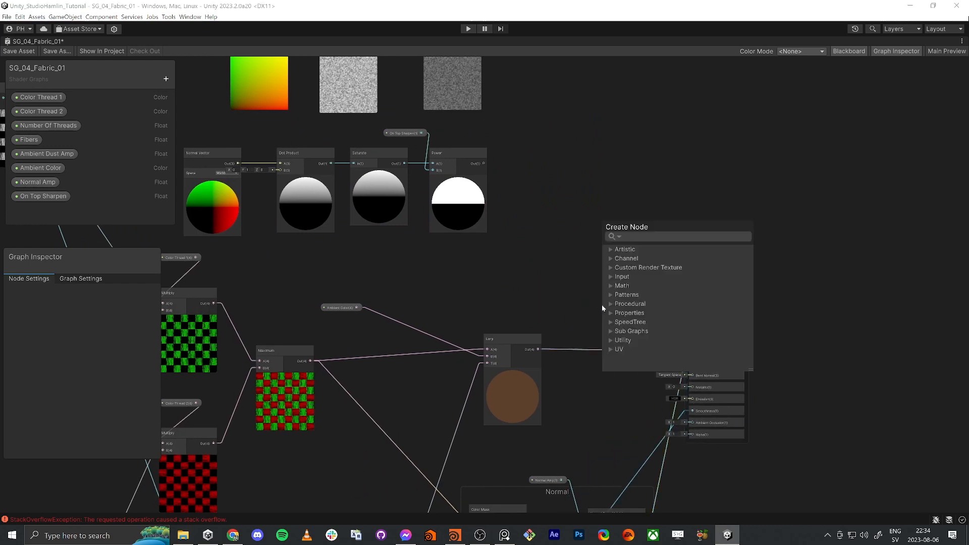
{"action": "type", "text": "lerp"}
{"action": "key", "text": "Return"}
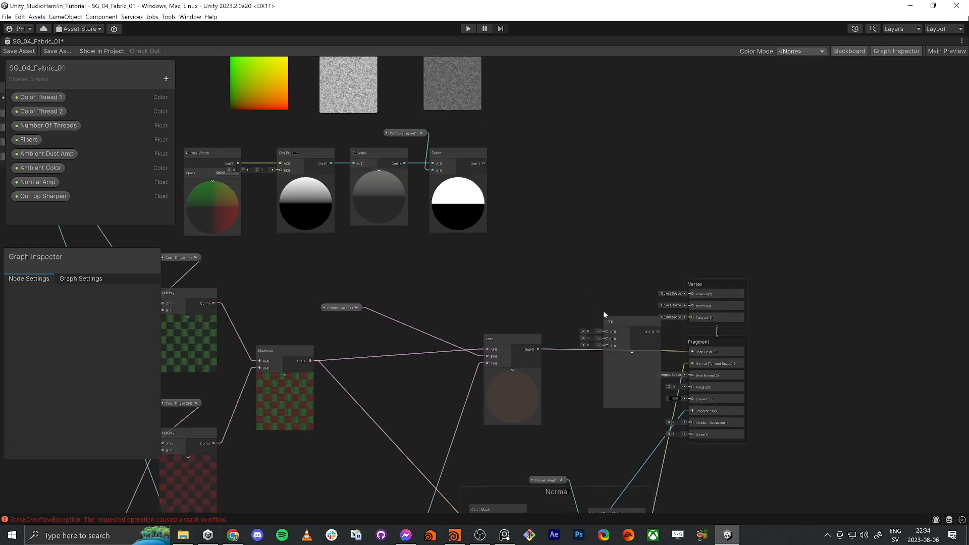
{"action": "mouse_move", "coordinate": [616, 321]}
{"action": "left_mouse_down"}
{"action": "mouse_move", "coordinate": [596, 308]}
{"action": "mouse_move", "coordinate": [589, 268]}
{"action": "mouse_move", "coordinate": [600, 339]}
{"action": "mouse_move", "coordinate": [599, 328]}
{"action": "left_mouse_up"}
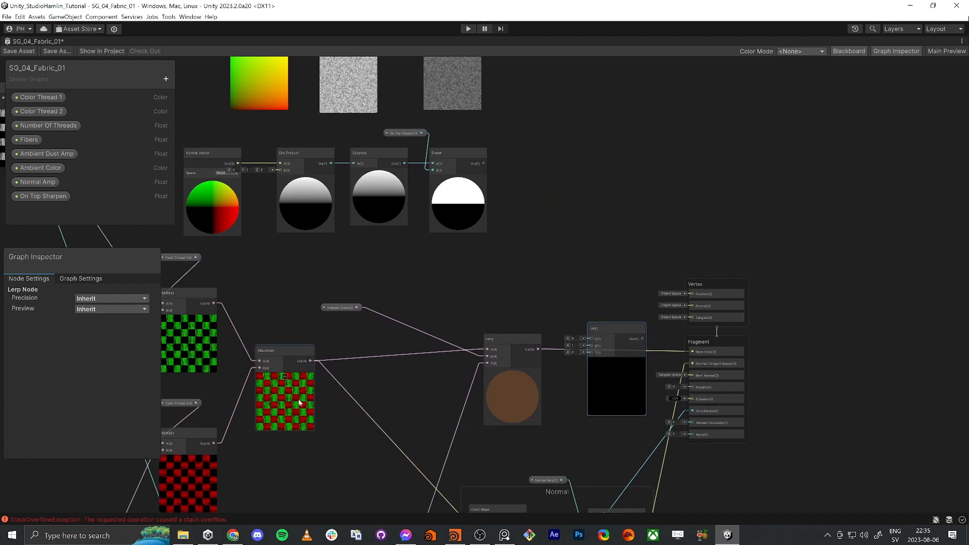
Wire the new Lerp node with the existing Lerp output in A, the Remap output in B and the Power output in T.
{"action": "left_click_drag", "start_coordinate": [538, 351], "coordinate": [595, 341]}
{"action": "middle_click_drag", "start_coordinate": [509, 110], "coordinate": [512, 143]}
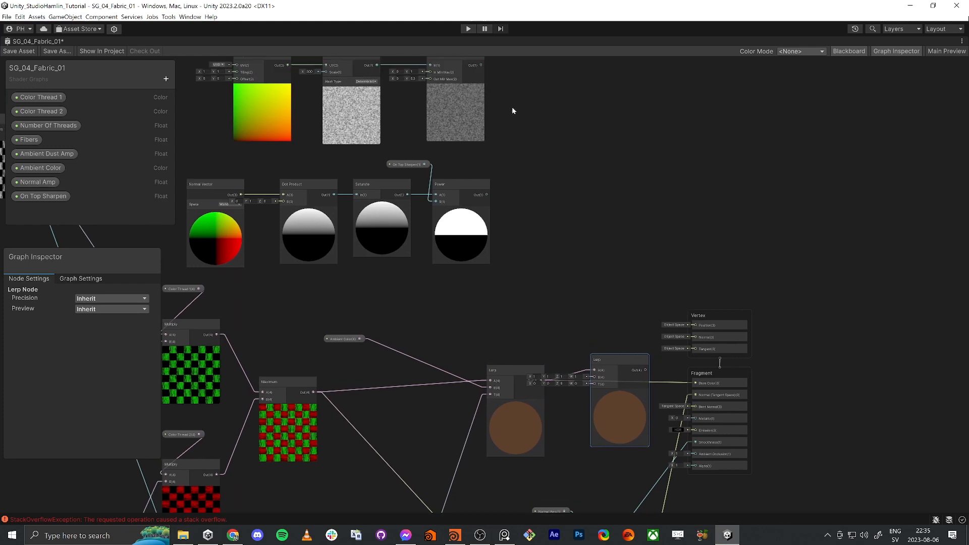
{"action": "left_click_drag", "start_coordinate": [482, 65], "coordinate": [594, 424]}
{"action": "middle_click_drag", "start_coordinate": [613, 345], "coordinate": [594, 271]}
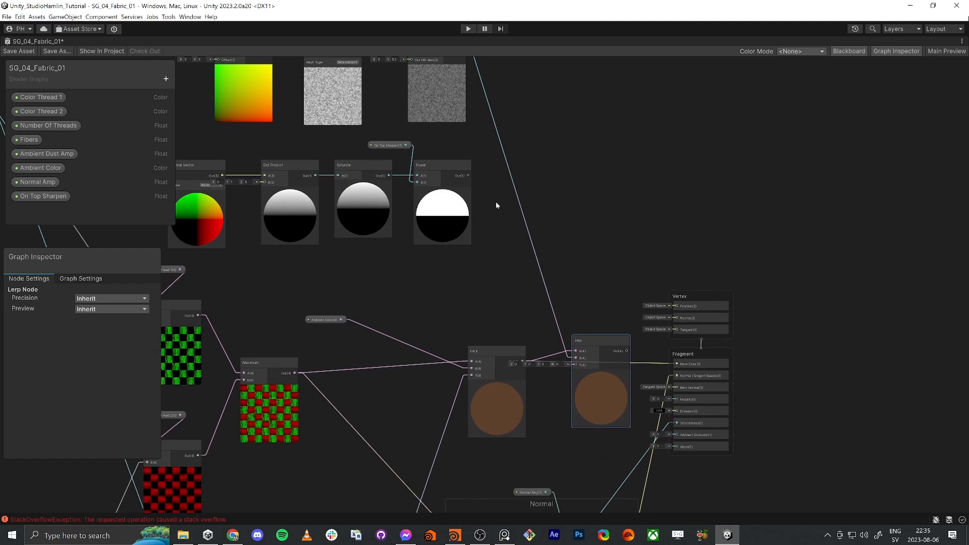
{"action": "left_click_drag", "start_coordinate": [468, 176], "coordinate": [576, 364]}
Connect the new Lerp node's output to the Fragment block's Base Color.
{"action": "middle_click_drag", "start_coordinate": [556, 401], "coordinate": [506, 380]}
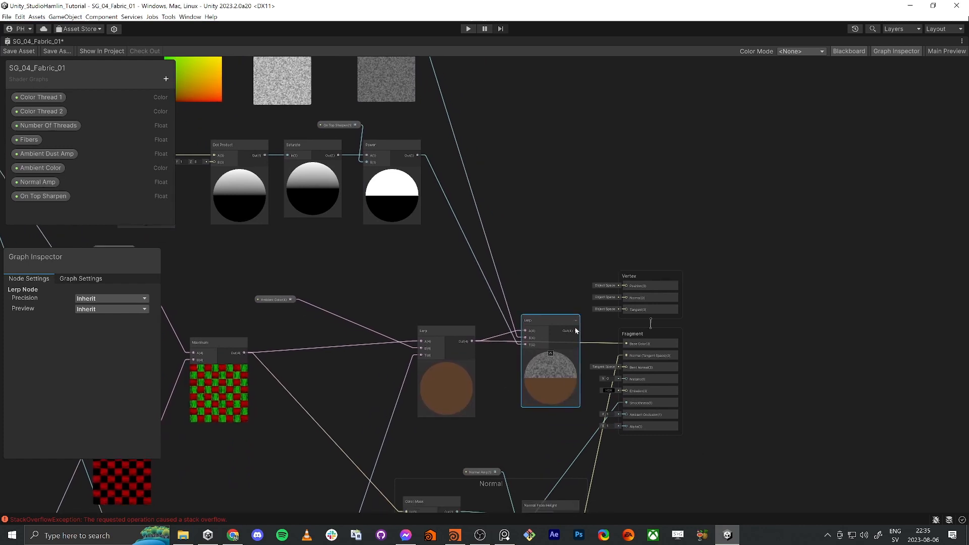
{"action": "left_click_drag", "start_coordinate": [626, 346], "coordinate": [626, 346]}
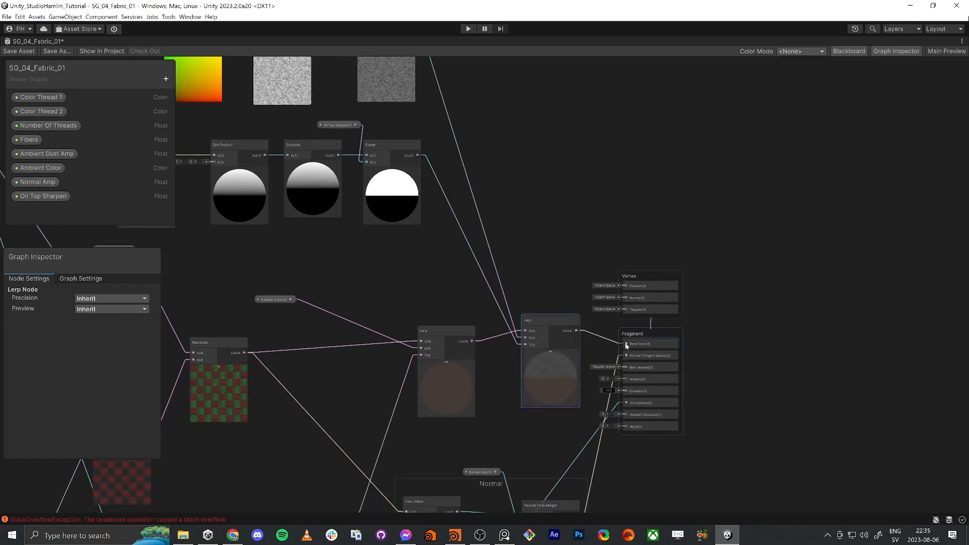
{"action": "scroll", "coordinate": [543, 229], "scroll_direction": "down", "scroll_amount": 5}
{"action": "scroll", "coordinate": [422, 170], "scroll_direction": "up", "scroll_amount": 2}
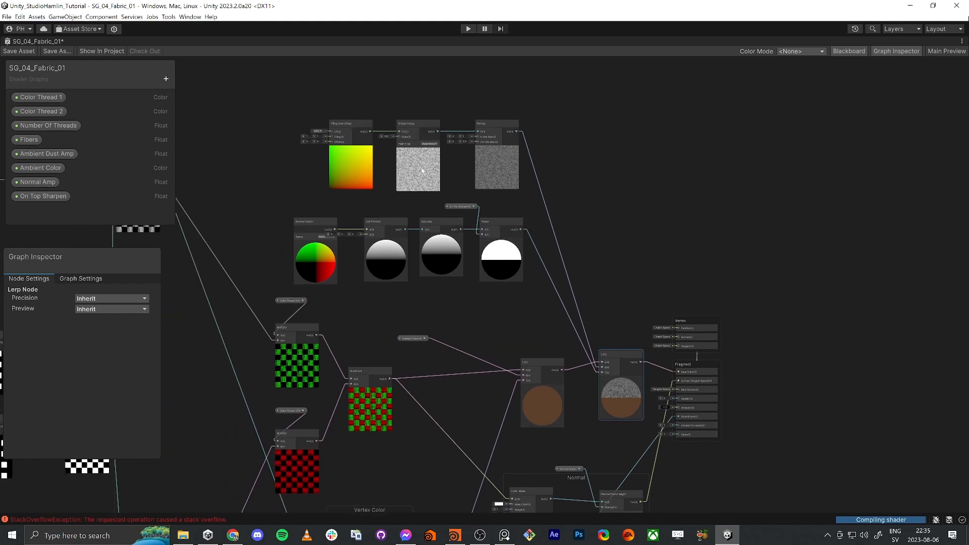
Save the fabric shader graph, restore the full editor layout and view the draped fabric up close in the scene.
{"action": "left_click", "coordinate": [22, 51]}
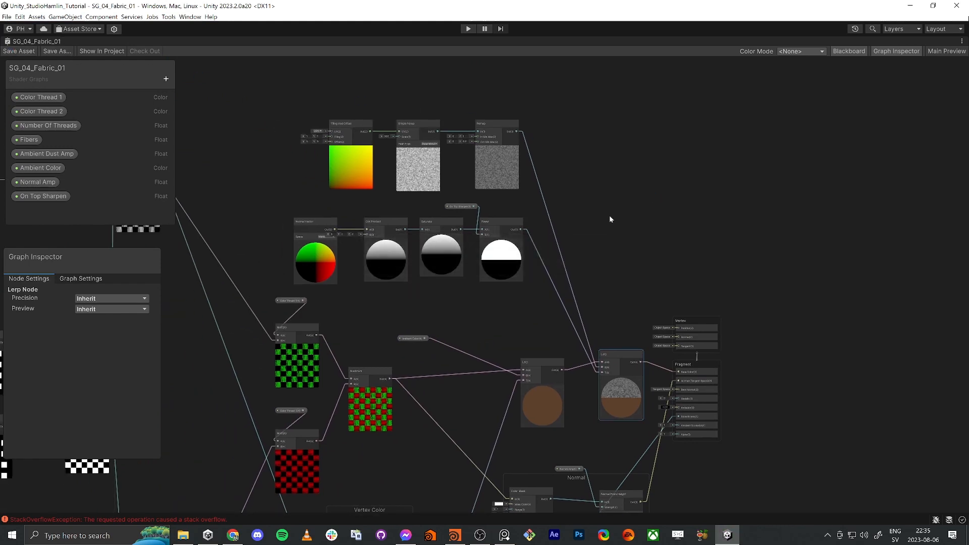
{"action": "middle_click_drag", "start_coordinate": [609, 215], "coordinate": [596, 212]}
{"action": "key", "text": "shift+space"}
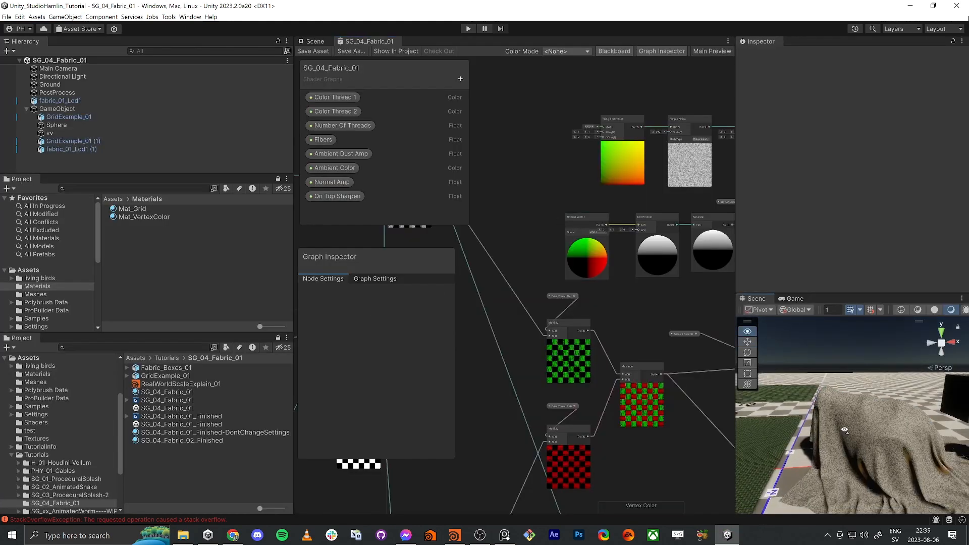
{"action": "right_click_drag", "start_coordinate": [867, 460], "coordinate": [836, 438]}
{"action": "scroll", "coordinate": [848, 439], "scroll_direction": "down", "scroll_amount": 3}
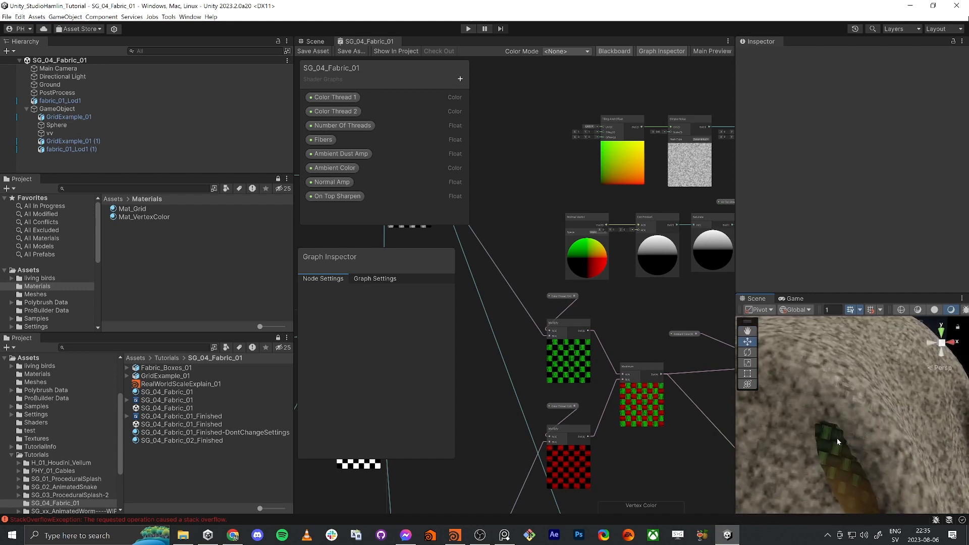
{"action": "left_click", "coordinate": [313, 41]}
{"action": "scroll", "coordinate": [540, 409], "scroll_direction": "up", "scroll_amount": 6}
{"action": "scroll", "coordinate": [544, 413], "scroll_direction": "up", "scroll_amount": 4}
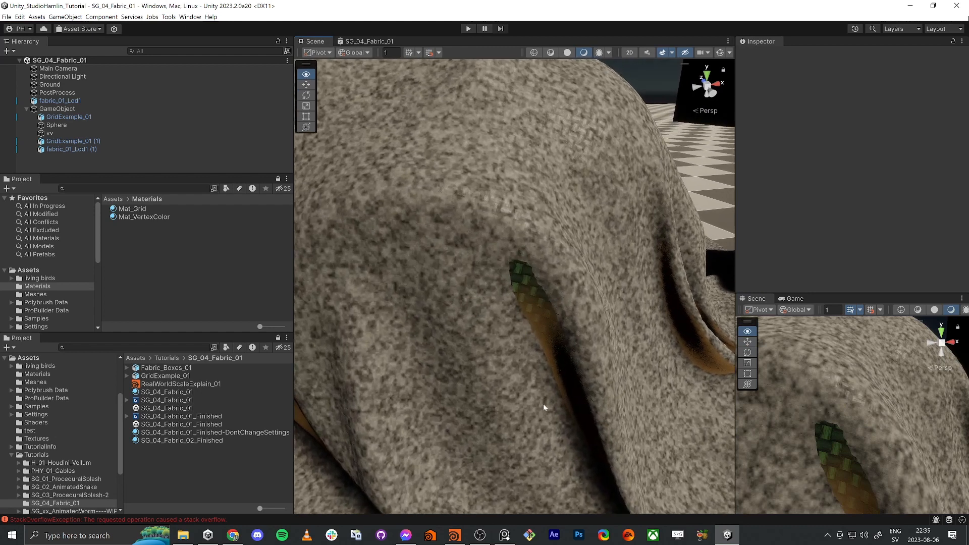
Select the draped fabric, raise its material's On Top Sharpen to 1 and inspect the noise layer from several angles.
{"action": "left_click", "coordinate": [550, 212]}
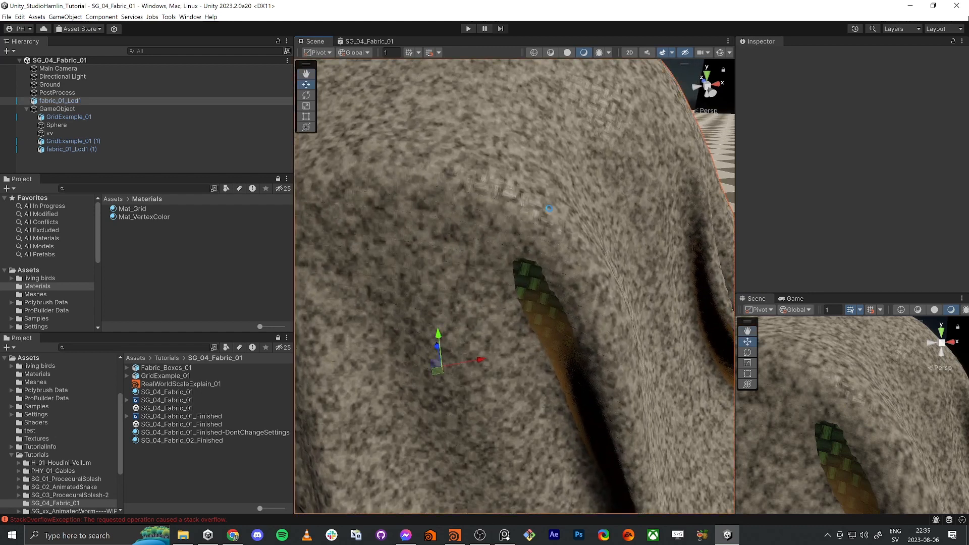
{"action": "scroll", "coordinate": [801, 256], "scroll_direction": "down", "scroll_amount": 5}
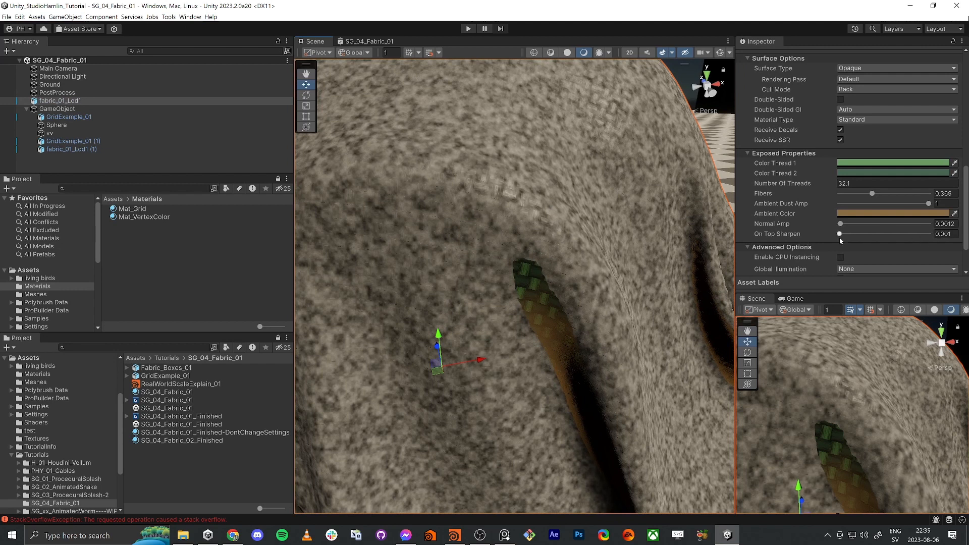
{"action": "left_click_drag", "start_coordinate": [839, 235], "coordinate": [879, 237]}
{"action": "key", "text": "s"}
{"action": "right_click_drag", "start_coordinate": [465, 324], "coordinate": [418, 220]}
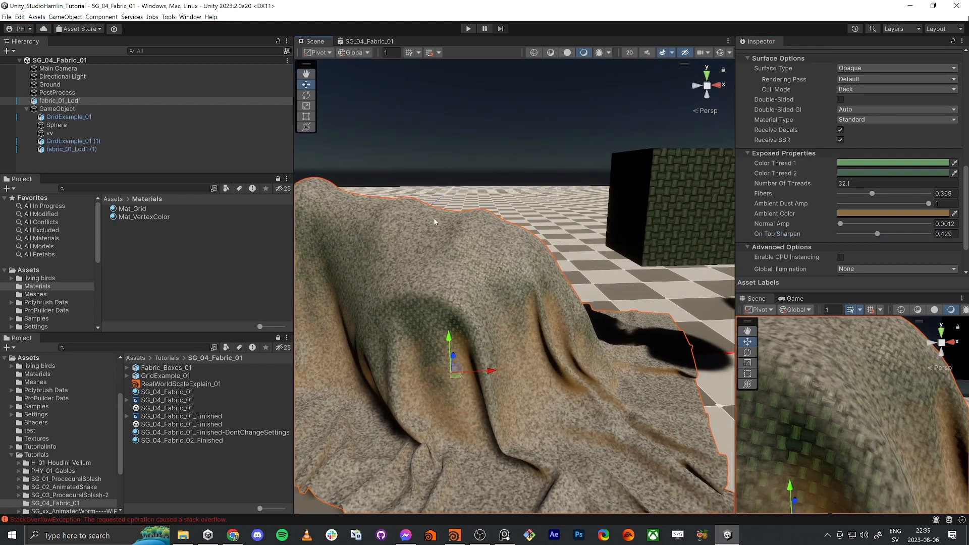
{"action": "right_click_drag", "start_coordinate": [433, 320], "coordinate": [454, 334]}
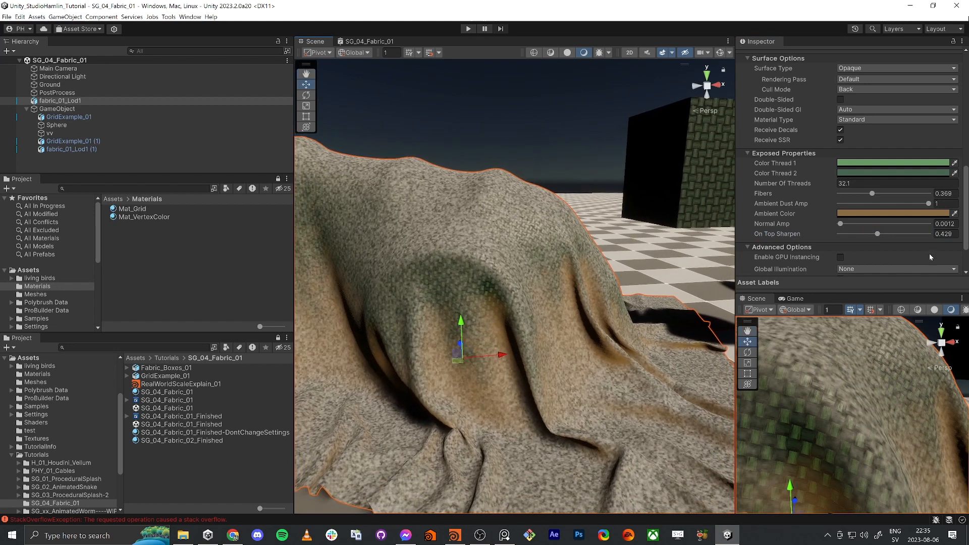
{"action": "mouse_move", "coordinate": [873, 236]}
{"action": "left_mouse_down"}
{"action": "mouse_move", "coordinate": [898, 238]}
{"action": "mouse_move", "coordinate": [821, 242]}
{"action": "mouse_move", "coordinate": [932, 238]}
{"action": "left_mouse_up"}
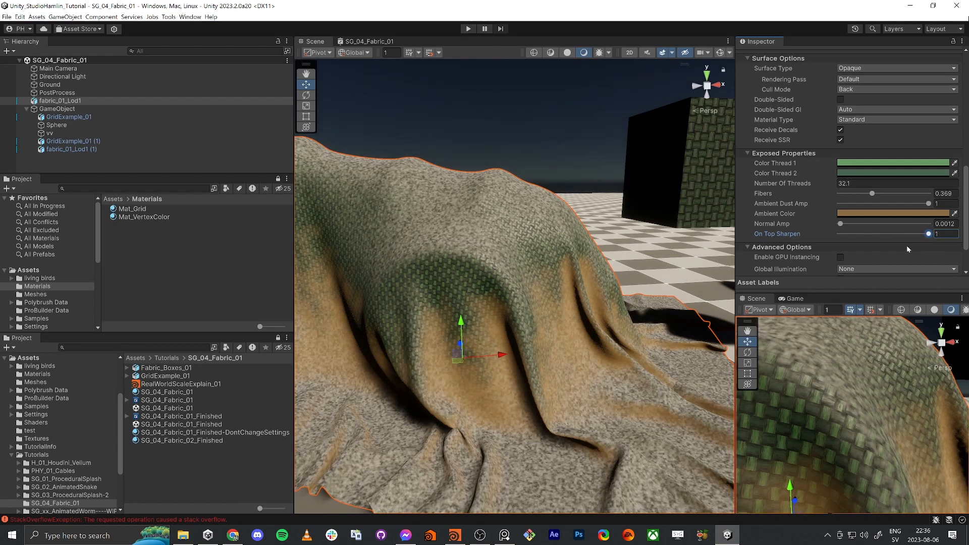
{"action": "left_click_drag", "start_coordinate": [426, 290], "coordinate": [487, 310], "text": "alt"}
{"action": "left_click", "coordinate": [517, 129]}
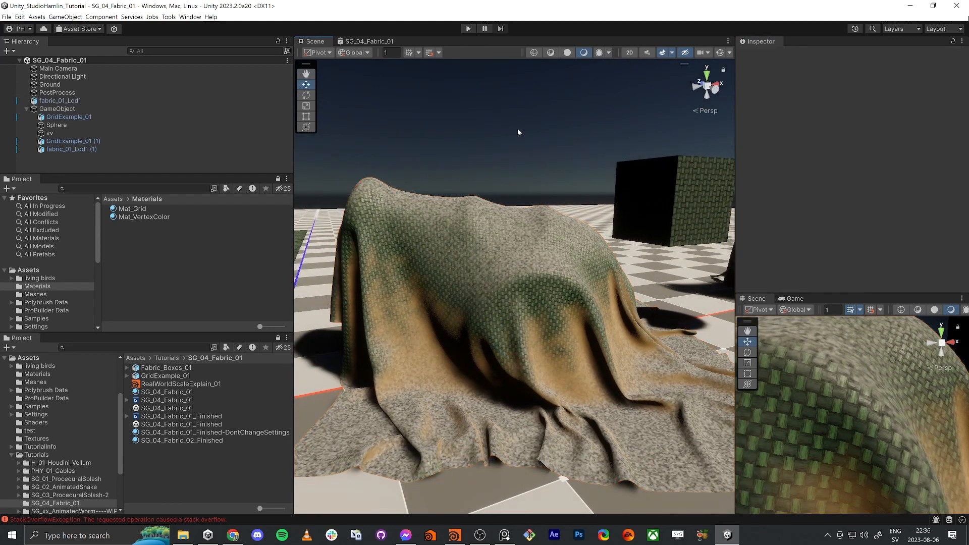
{"action": "left_click_drag", "start_coordinate": [525, 348], "coordinate": [509, 389], "text": "alt"}
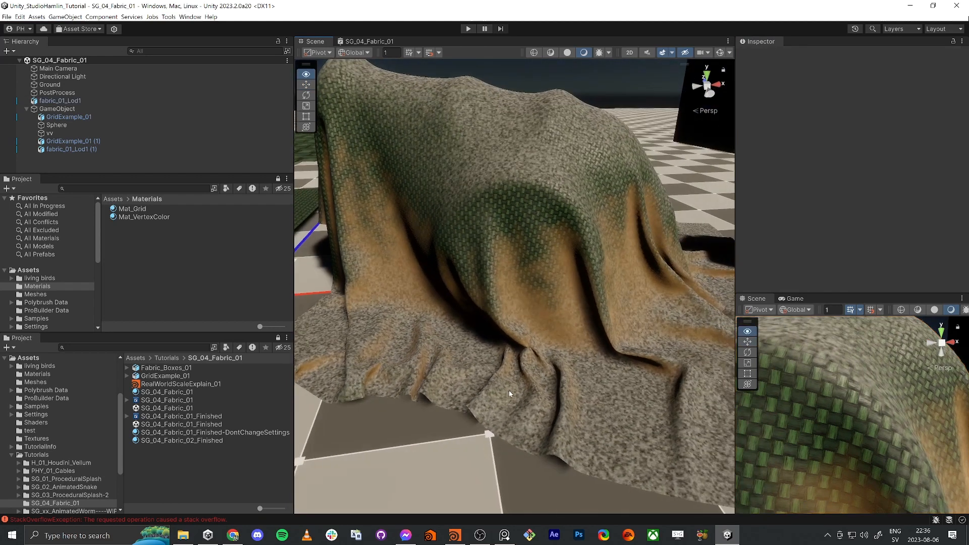
Enlarge the draped fabric's inspector area and change the material's Ambient Color to a darker, muted brown.
{"action": "left_click", "coordinate": [543, 257]}
{"action": "scroll", "coordinate": [790, 236], "scroll_direction": "down", "scroll_amount": 10}
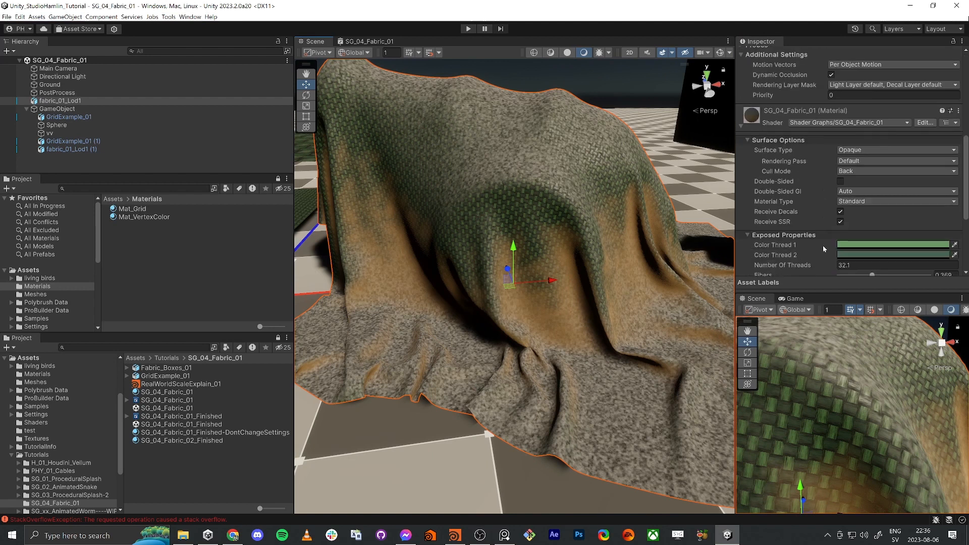
{"action": "left_click_drag", "start_coordinate": [832, 296], "coordinate": [832, 408]}
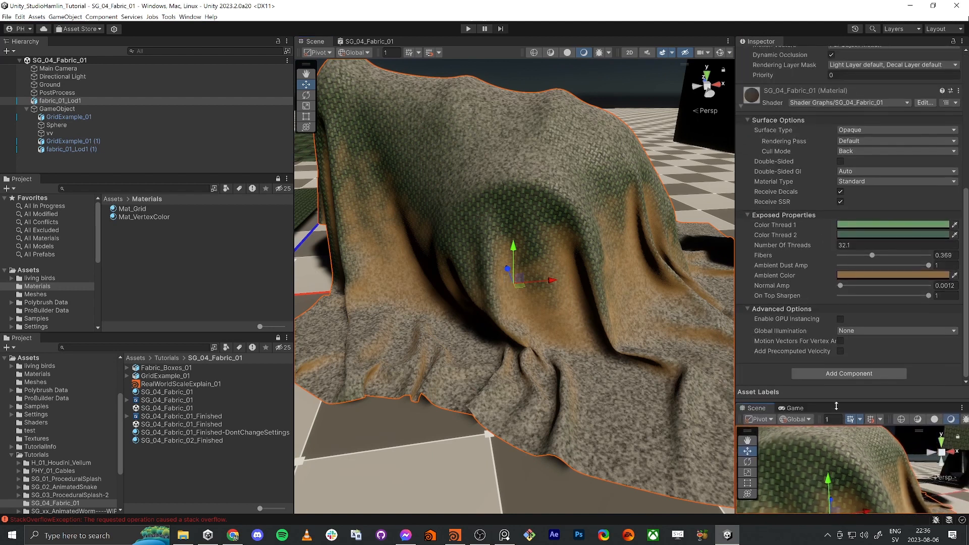
{"action": "left_click", "coordinate": [867, 279]}
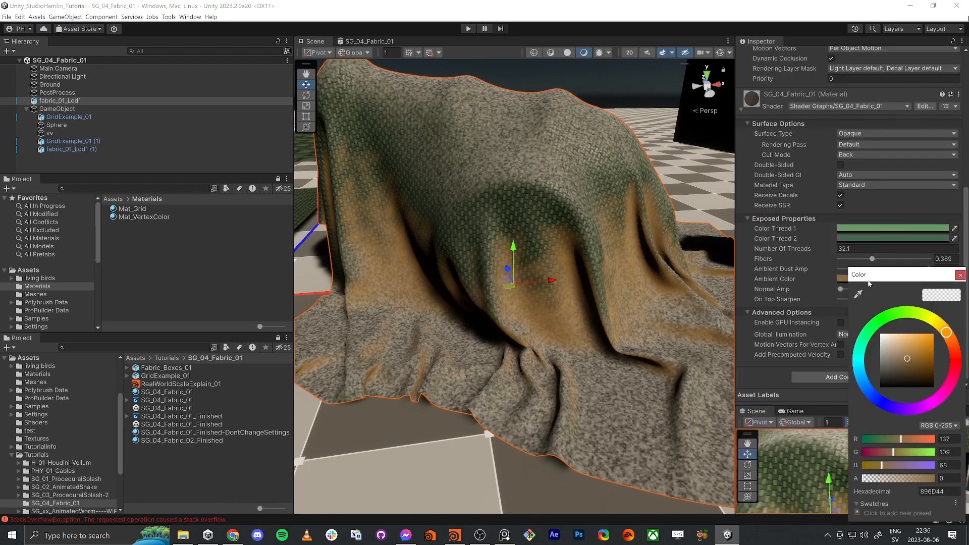
{"action": "mouse_move", "coordinate": [898, 352]}
{"action": "left_mouse_down"}
{"action": "mouse_move", "coordinate": [925, 366]}
{"action": "mouse_move", "coordinate": [887, 367]}
{"action": "mouse_move", "coordinate": [906, 368]}
{"action": "mouse_move", "coordinate": [929, 342]}
{"action": "mouse_move", "coordinate": [892, 344]}
{"action": "mouse_move", "coordinate": [903, 372]}
{"action": "mouse_move", "coordinate": [893, 368]}
{"action": "left_mouse_up"}
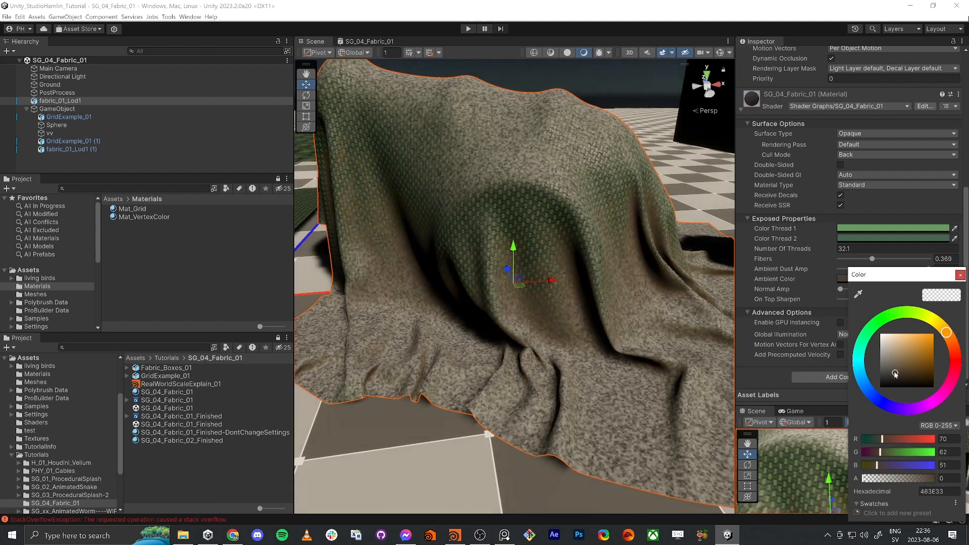
{"action": "mouse_move", "coordinate": [944, 328]}
{"action": "left_mouse_down"}
{"action": "mouse_move", "coordinate": [955, 368]}
{"action": "mouse_move", "coordinate": [933, 430]}
{"action": "mouse_move", "coordinate": [876, 415]}
{"action": "mouse_move", "coordinate": [862, 361]}
{"action": "mouse_move", "coordinate": [867, 337]}
{"action": "mouse_move", "coordinate": [870, 388]}
{"action": "mouse_move", "coordinate": [916, 408]}
{"action": "mouse_move", "coordinate": [931, 329]}
{"action": "left_mouse_up"}
{"action": "left_click_drag", "start_coordinate": [898, 369], "coordinate": [902, 366]}
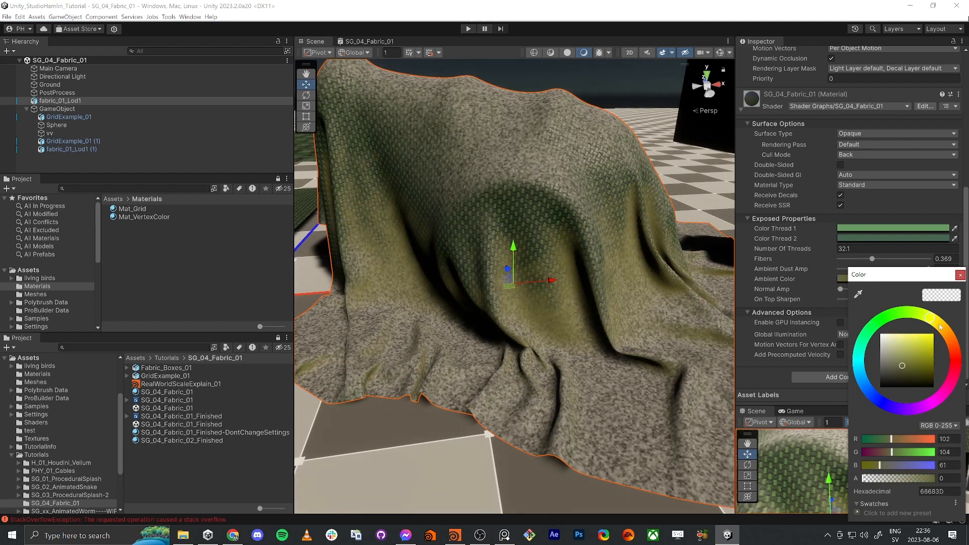
{"action": "left_click_drag", "start_coordinate": [939, 324], "coordinate": [950, 333]}
{"action": "left_click", "coordinate": [592, 77]}
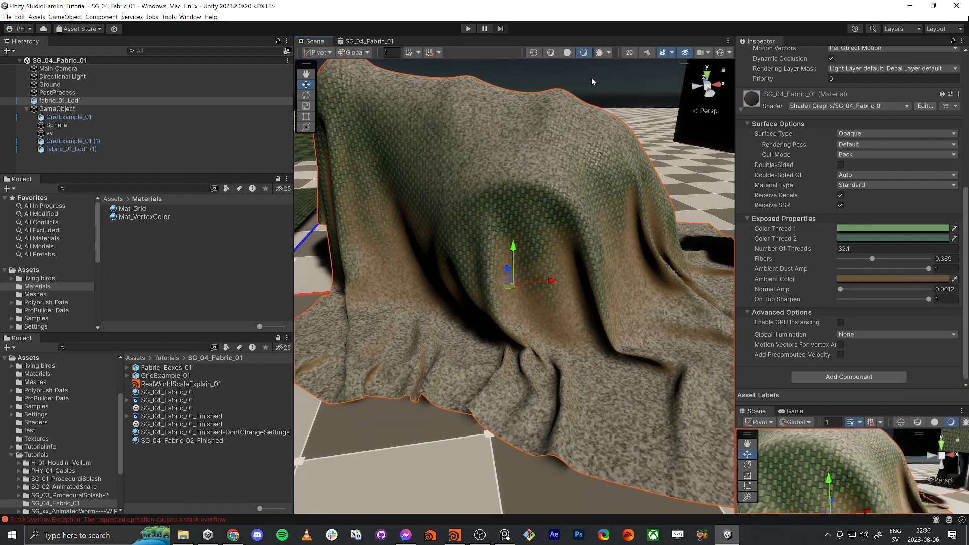
{"action": "right_click_drag", "start_coordinate": [606, 215], "coordinate": [616, 224]}
{"action": "scroll", "coordinate": [615, 224], "scroll_direction": "up", "scroll_amount": 1}
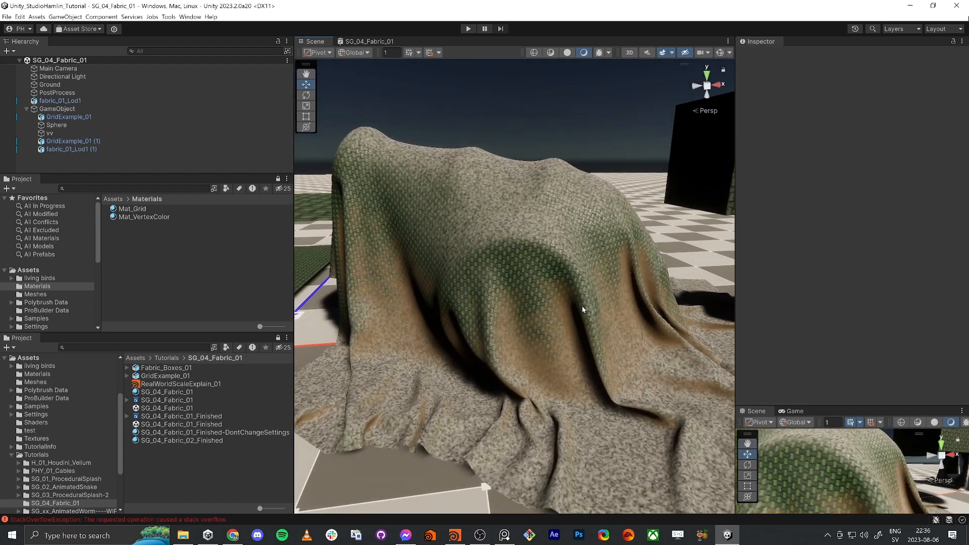
Set the draped fabric material's Color Thread 1 to a bright orange-red.
{"action": "left_click", "coordinate": [570, 201]}
{"action": "scroll", "coordinate": [867, 359], "scroll_direction": "down", "scroll_amount": 10}
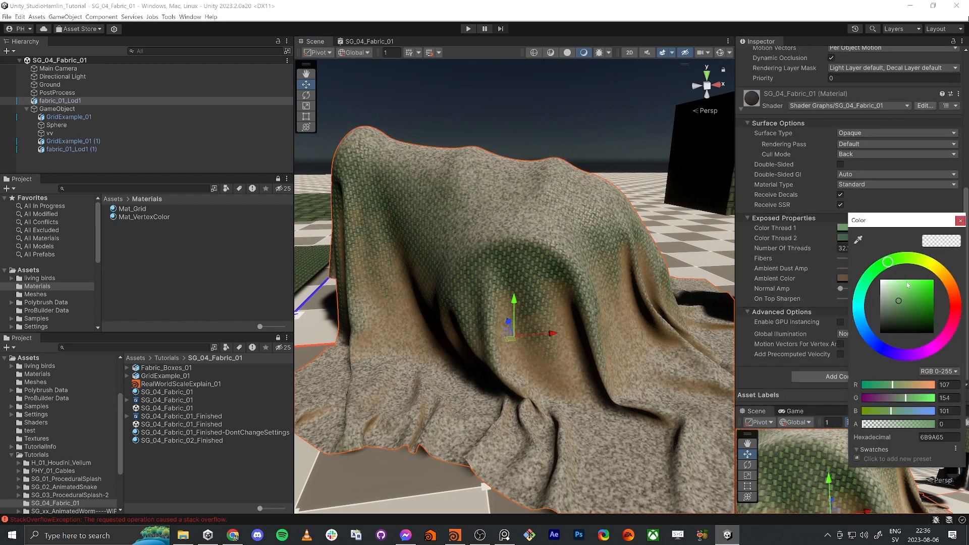
{"action": "mouse_move", "coordinate": [945, 276]}
{"action": "left_mouse_down"}
{"action": "mouse_move", "coordinate": [963, 289]}
{"action": "mouse_move", "coordinate": [962, 274]}
{"action": "mouse_move", "coordinate": [968, 316]}
{"action": "left_mouse_up"}
{"action": "left_click", "coordinate": [959, 221]}
Set Color Thread 2 to a light peach (FFC79E) and Number Of Threads to 34.04.
{"action": "left_click", "coordinate": [895, 238]}
{"action": "left_click_drag", "start_coordinate": [6, 320], "coordinate": [7, 312]}
{"action": "left_click", "coordinate": [7, 311]}
{"action": "left_click", "coordinate": [932, 239]}
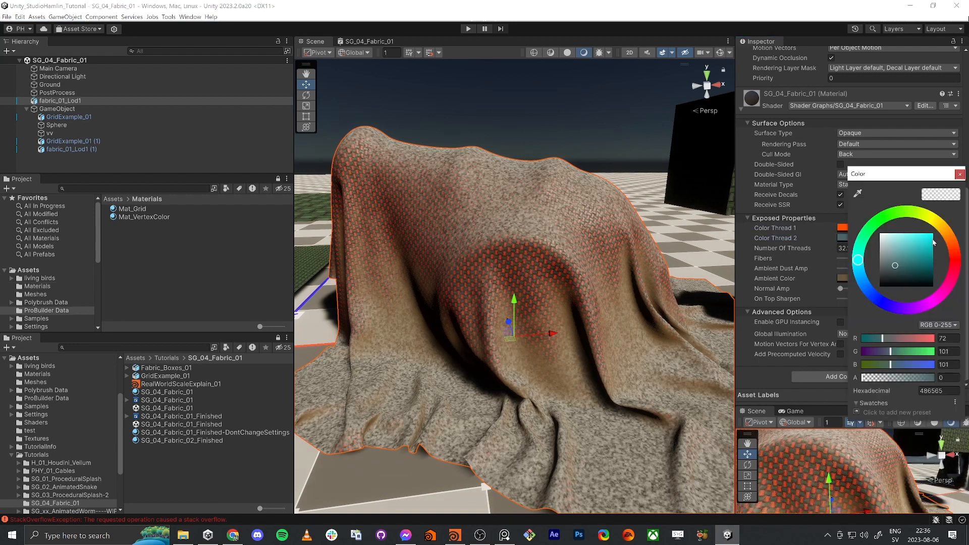
{"action": "mouse_move", "coordinate": [911, 271]}
{"action": "left_mouse_down"}
{"action": "mouse_move", "coordinate": [932, 244]}
{"action": "mouse_move", "coordinate": [951, 242]}
{"action": "mouse_move", "coordinate": [899, 233]}
{"action": "left_mouse_up"}
{"action": "left_click", "coordinate": [911, 237]}
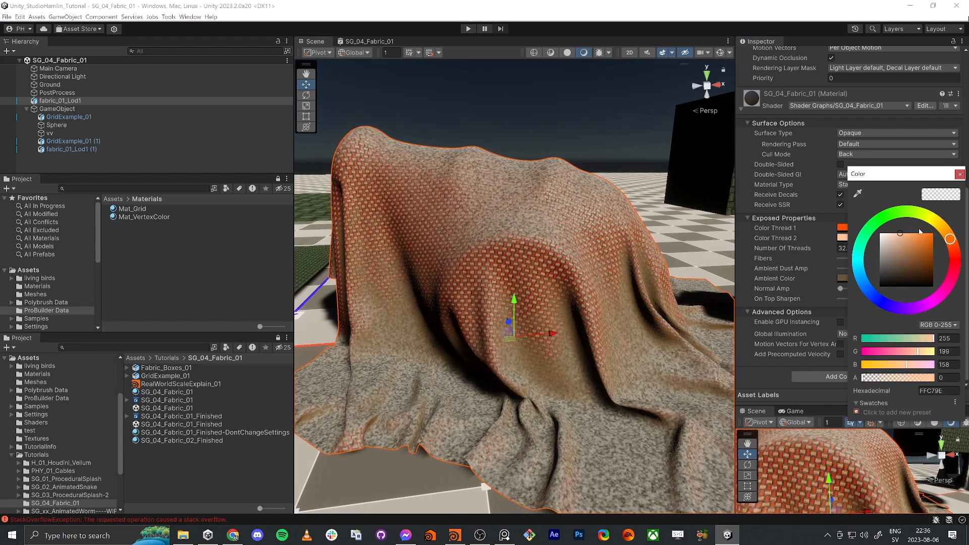
{"action": "left_click", "coordinate": [959, 174]}
{"action": "left_click_drag", "start_coordinate": [815, 248], "coordinate": [789, 253]}
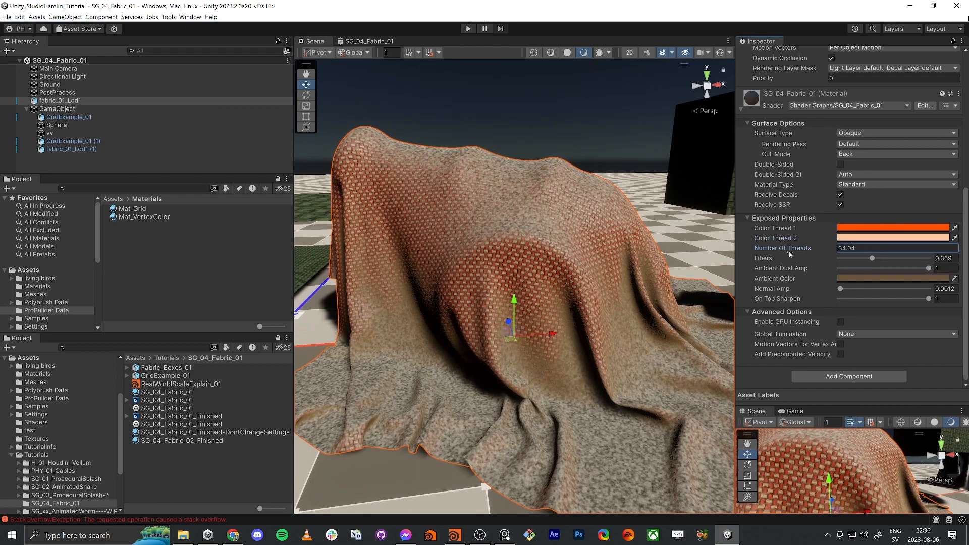
Select the grid example planes on the floor and apply the SG_04_Fabric_01 material to them.
{"action": "right_click_drag", "start_coordinate": [596, 254], "coordinate": [575, 375]}
{"action": "scroll", "coordinate": [575, 375], "scroll_direction": "down", "scroll_amount": 5}
{"action": "left_click", "coordinate": [561, 323]}
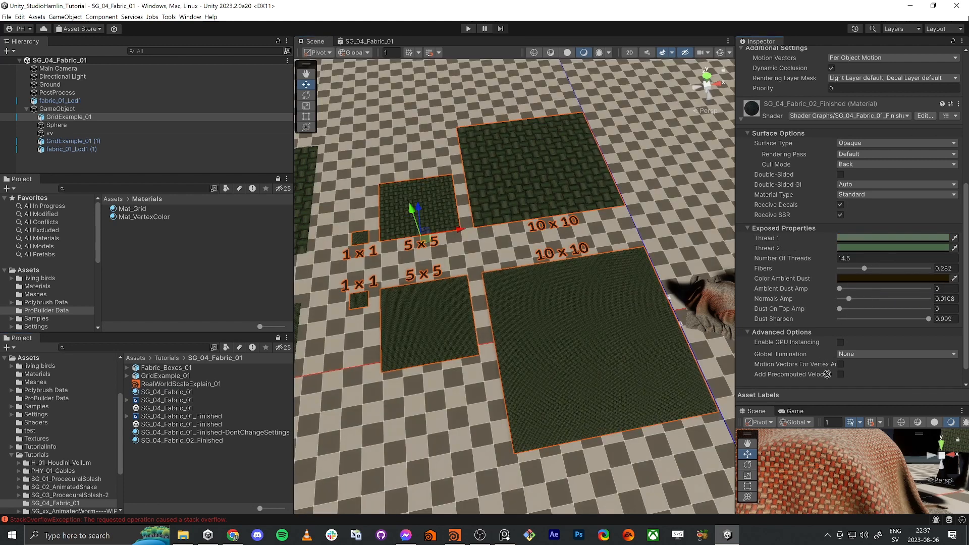
{"action": "scroll", "coordinate": [799, 384], "scroll_direction": "down", "scroll_amount": 1}
{"action": "left_click_drag", "start_coordinate": [794, 380], "coordinate": [554, 353]}
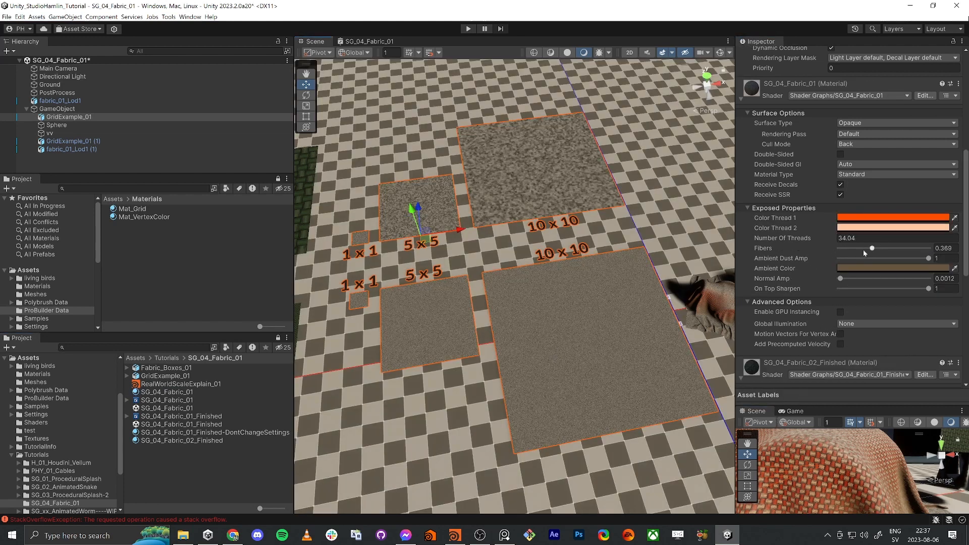
Set the fabric material's Ambient Dust Amp and Normal Amp to 0 and On Top Sharpen to 0.001.
{"action": "left_click_drag", "start_coordinate": [871, 258], "coordinate": [928, 262]}
{"action": "left_click_drag", "start_coordinate": [853, 287], "coordinate": [836, 252]}
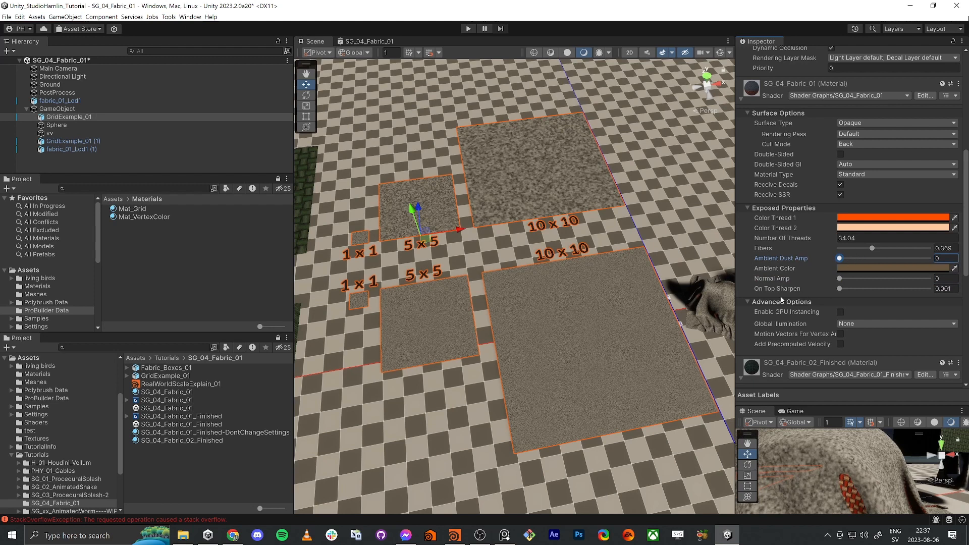
{"action": "right_click_drag", "start_coordinate": [570, 329], "coordinate": [630, 300]}
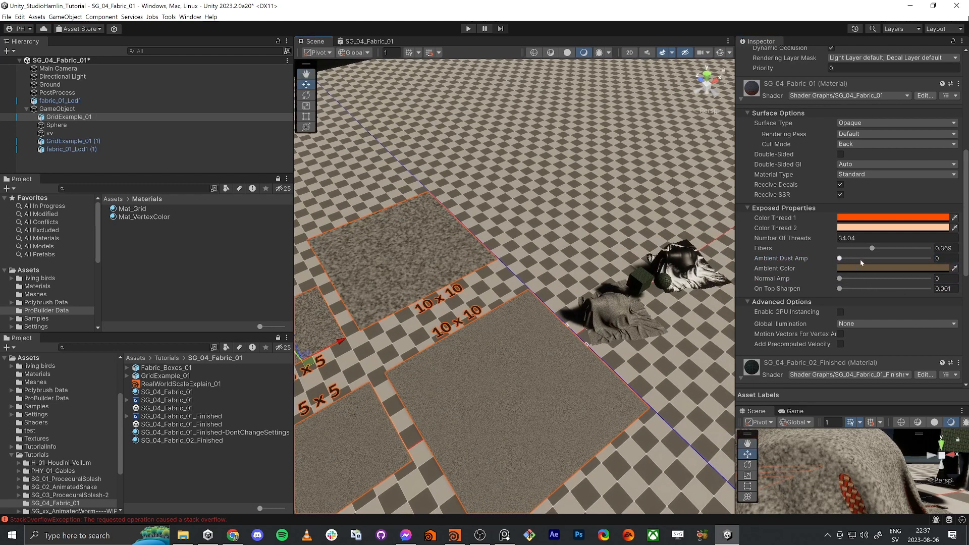
Set the fabric material's Fibers value to 0.504 while viewing the draped cloth beside the grid planes.
{"action": "left_click_drag", "start_coordinate": [874, 249], "coordinate": [838, 251]}
{"action": "right_click_drag", "start_coordinate": [523, 362], "coordinate": [479, 384]}
{"action": "scroll", "coordinate": [823, 250], "scroll_direction": "down", "scroll_amount": 1}
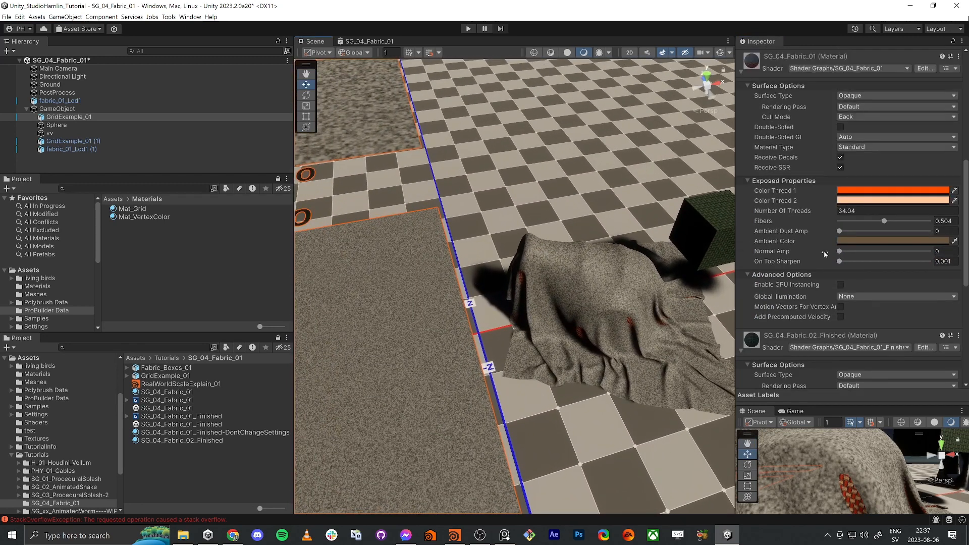
Test Normal Amp at 0.1, set it to 0.0055 and inspect the weave up close on the draped cloth.
{"action": "right_click_drag", "start_coordinate": [544, 292], "coordinate": [481, 235]}
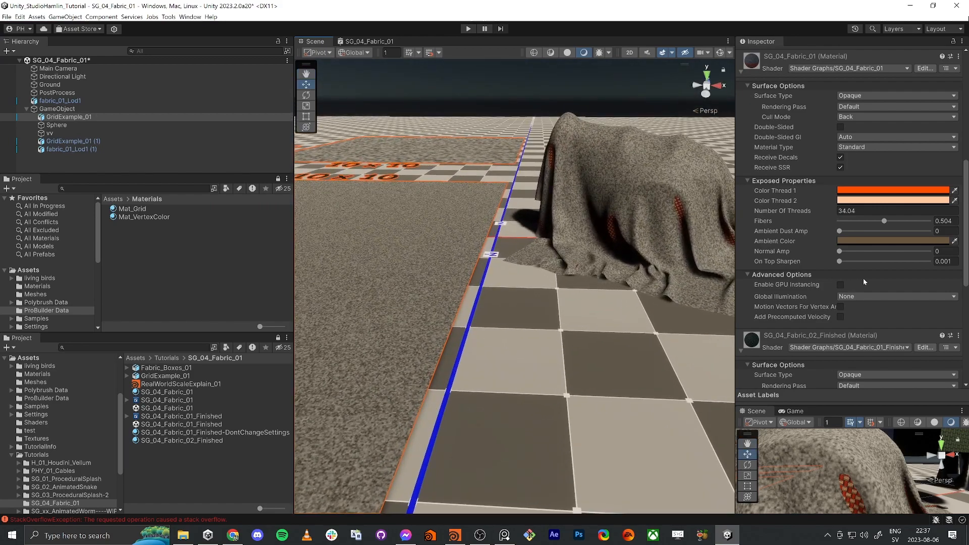
{"action": "left_click_drag", "start_coordinate": [841, 253], "coordinate": [958, 253]}
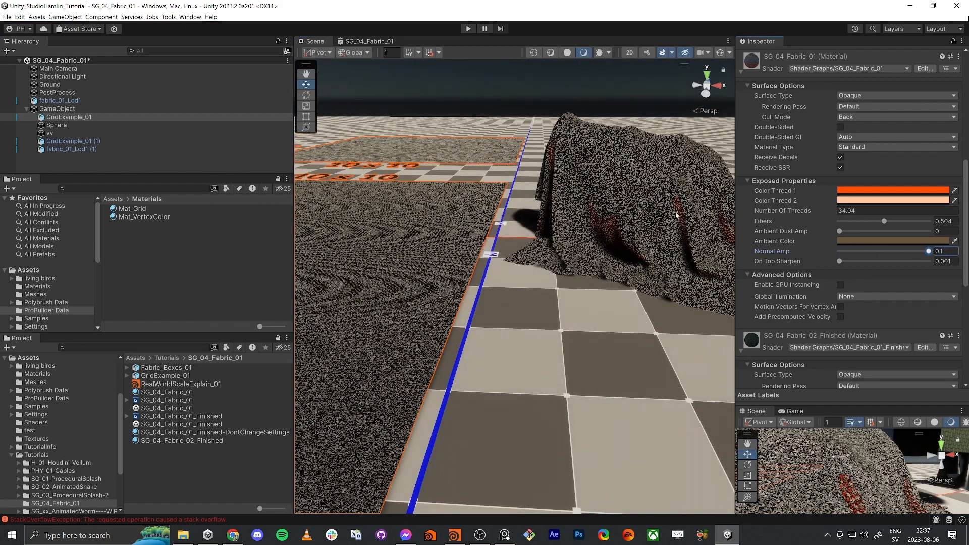
{"action": "right_click_drag", "start_coordinate": [677, 215], "coordinate": [617, 293]}
{"action": "key", "text": "w"}
{"action": "left_click_drag", "start_coordinate": [903, 250], "coordinate": [844, 251]}
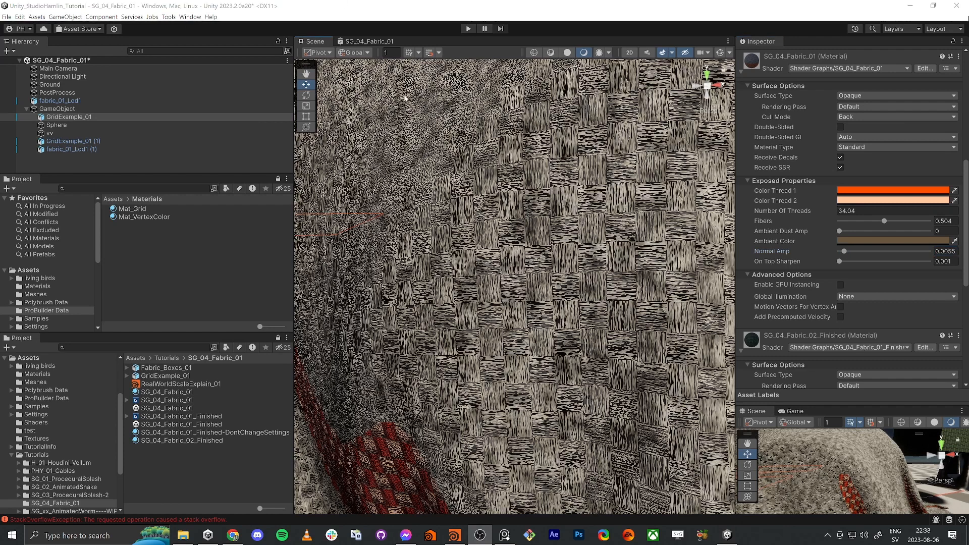
{"action": "left_click_drag", "start_coordinate": [588, 303], "coordinate": [609, 285], "text": "alt"}
Return to the shader graph and shift the normal mask row, including the On Top Sharpen property, slightly left.
{"action": "left_click", "coordinate": [351, 43]}
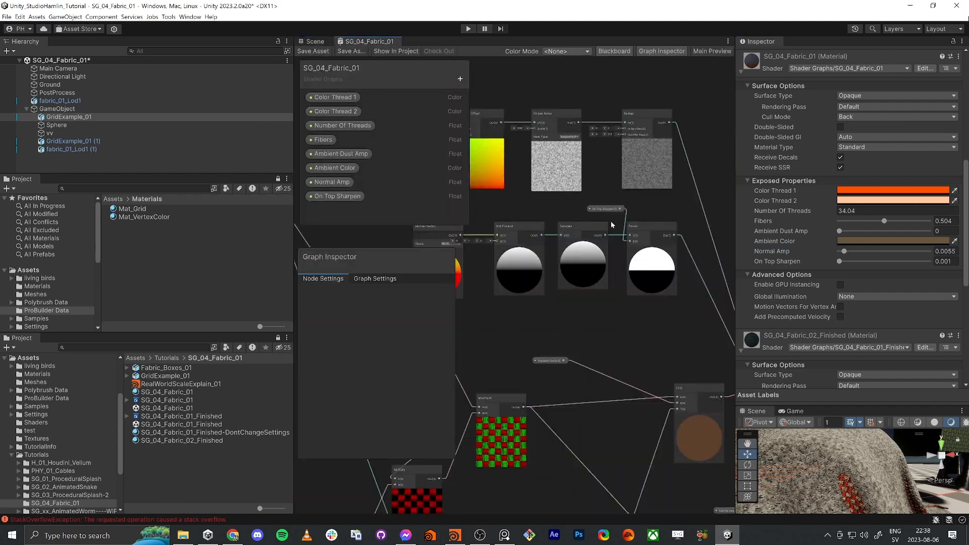
{"action": "middle_click_drag", "start_coordinate": [649, 317], "coordinate": [586, 313]}
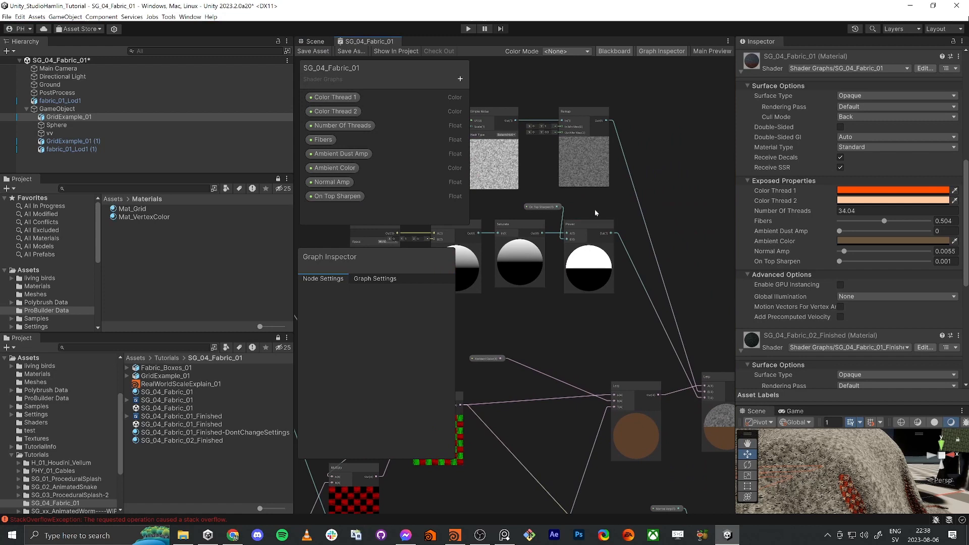
{"action": "scroll", "coordinate": [517, 320], "scroll_direction": "down", "scroll_amount": 5}
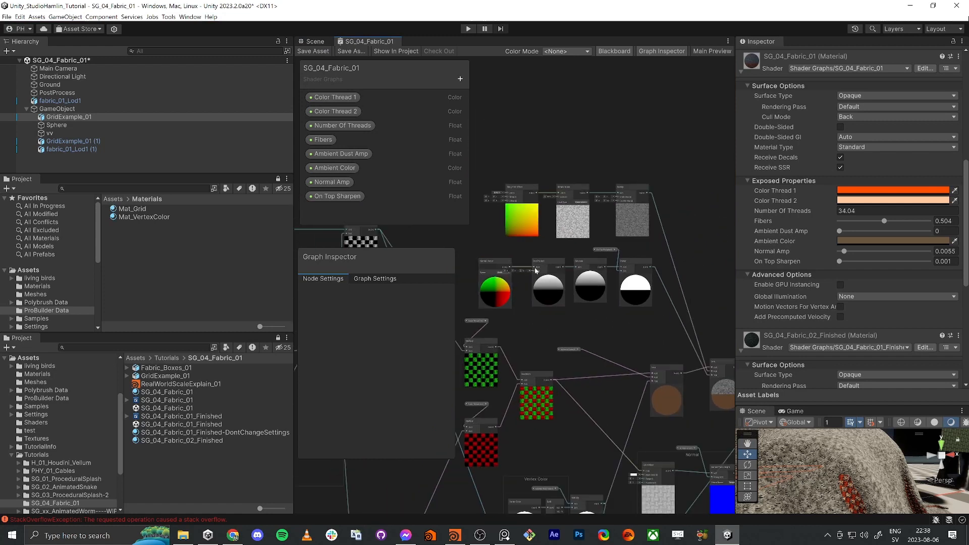
{"action": "left_click_drag", "start_coordinate": [635, 297], "coordinate": [636, 298]}
{"action": "left_click_drag", "start_coordinate": [635, 260], "coordinate": [606, 256]}
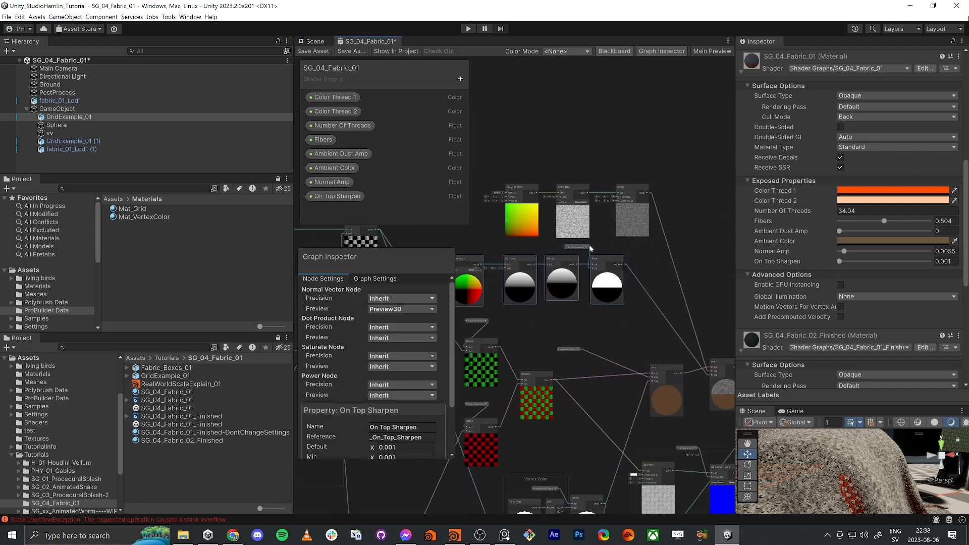
{"action": "scroll", "coordinate": [589, 249], "scroll_direction": "up", "scroll_amount": 6}
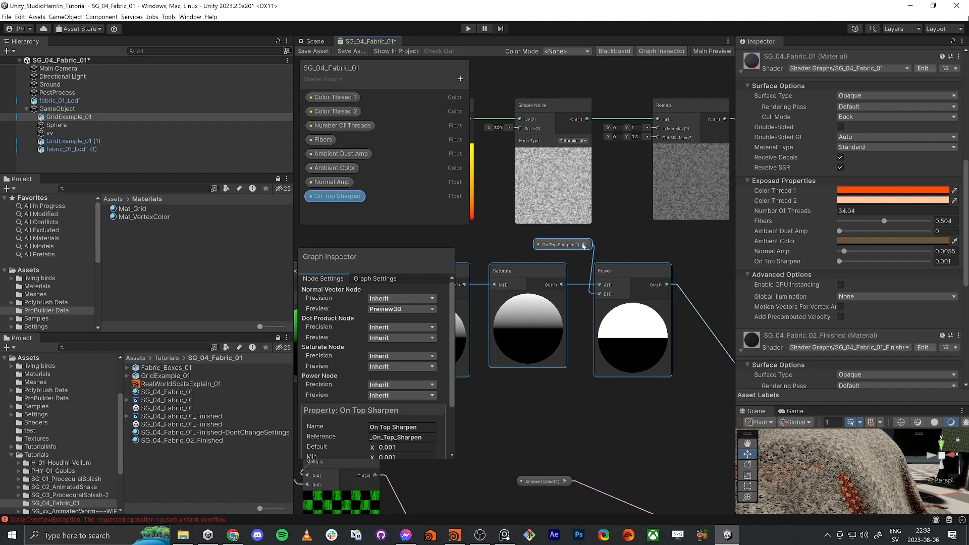
Add a Multiply node beside the Power node and connect Power's output to its B input.
{"action": "left_click", "coordinate": [680, 250]}
{"action": "middle_click_drag", "start_coordinate": [687, 252], "coordinate": [595, 231]}
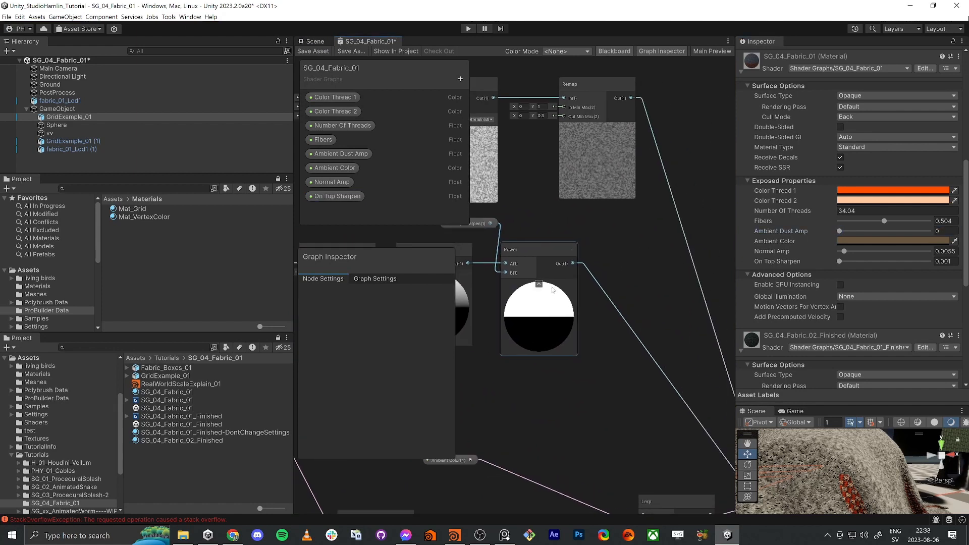
{"action": "middle_click_drag", "start_coordinate": [525, 213], "coordinate": [601, 229]}
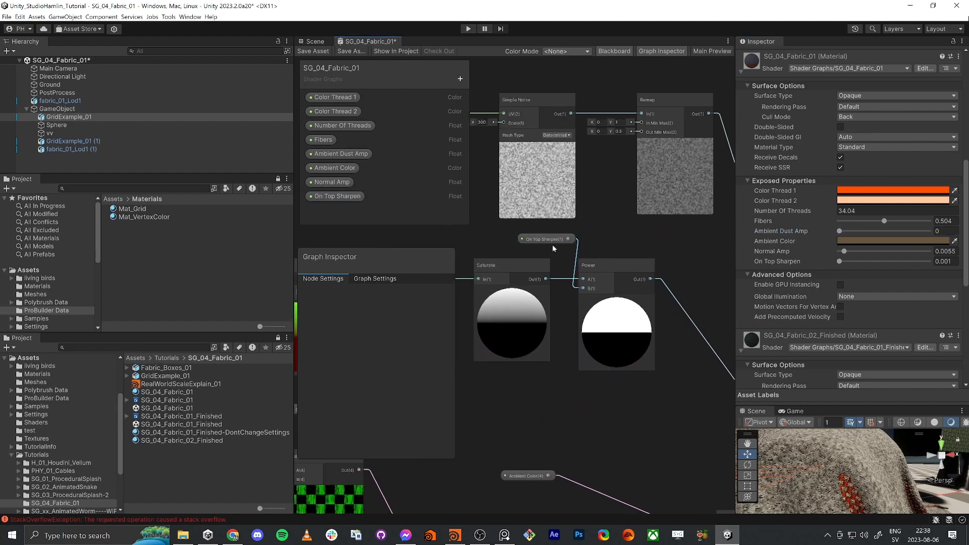
{"action": "middle_click_drag", "start_coordinate": [690, 247], "coordinate": [631, 235]}
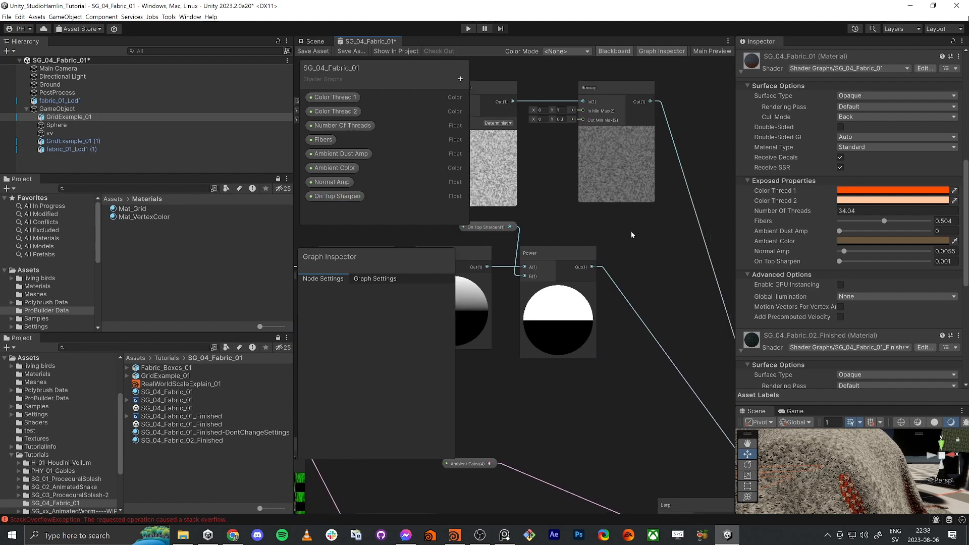
{"action": "key", "text": "space"}
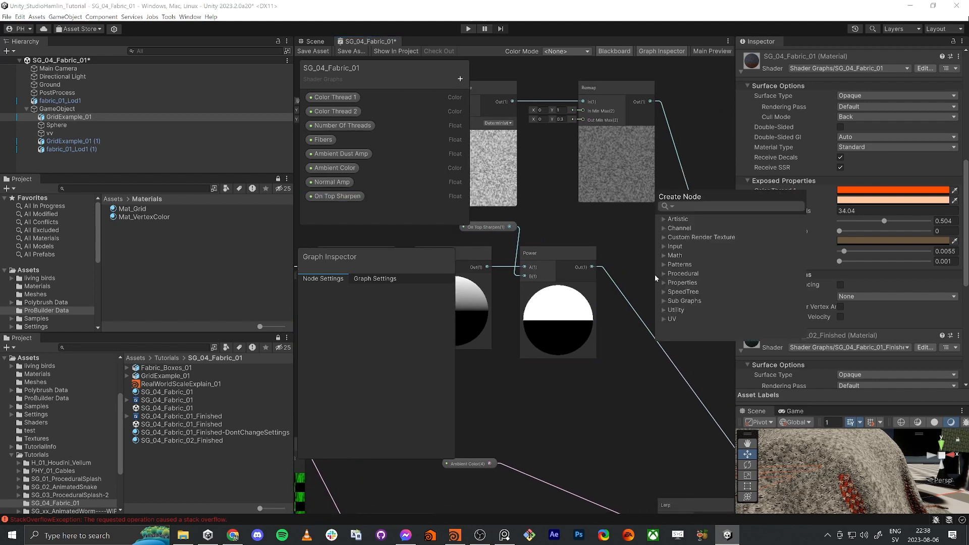
{"action": "type", "text": "multi"}
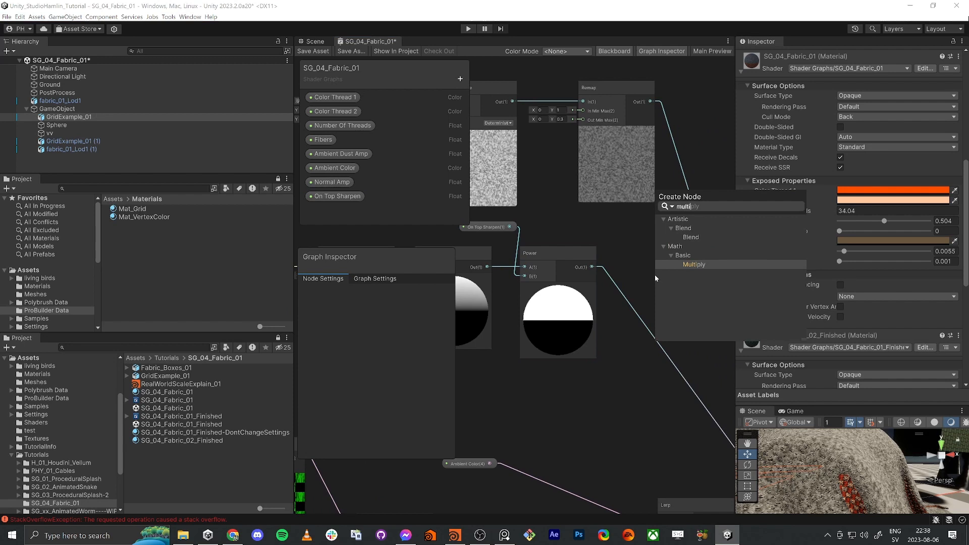
{"action": "key", "text": "Return"}
{"action": "left_click_drag", "start_coordinate": [676, 292], "coordinate": [668, 240]}
{"action": "left_click_drag", "start_coordinate": [592, 266], "coordinate": [652, 265]}
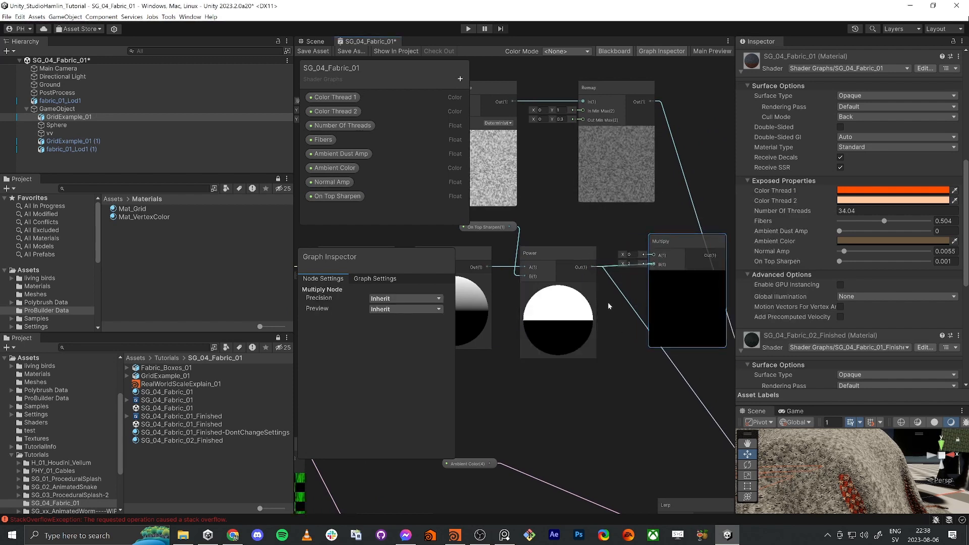
Route the Multiply output into the Lerp node in place of the Power output and place Multiply lower in the graph.
{"action": "middle_click_drag", "start_coordinate": [641, 296], "coordinate": [561, 278]}
{"action": "left_click_drag", "start_coordinate": [532, 267], "coordinate": [639, 236]}
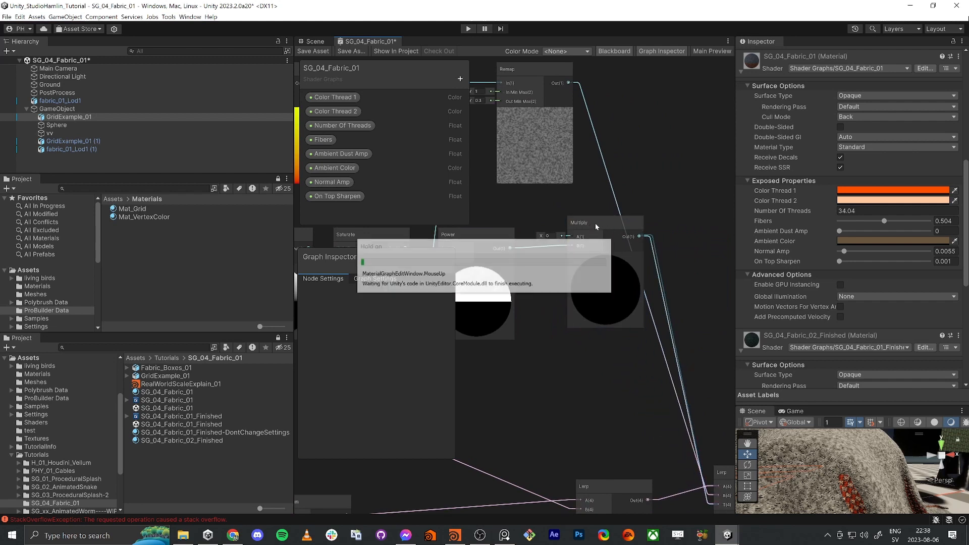
{"action": "left_click_drag", "start_coordinate": [598, 222], "coordinate": [584, 292]}
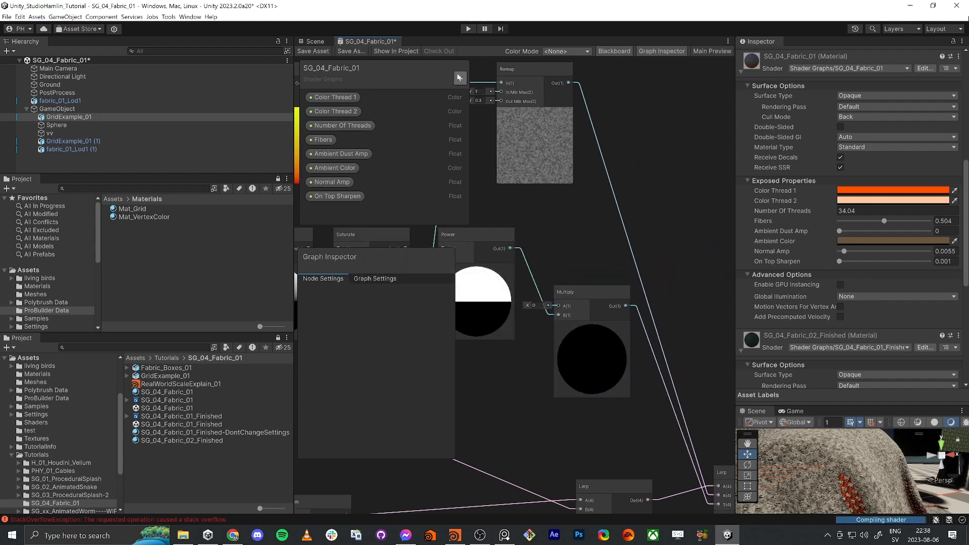
Create a float property named Dust Amp and connect it to the Multiply node's A input.
{"action": "left_click", "coordinate": [460, 79]}
{"action": "left_click", "coordinate": [487, 110]}
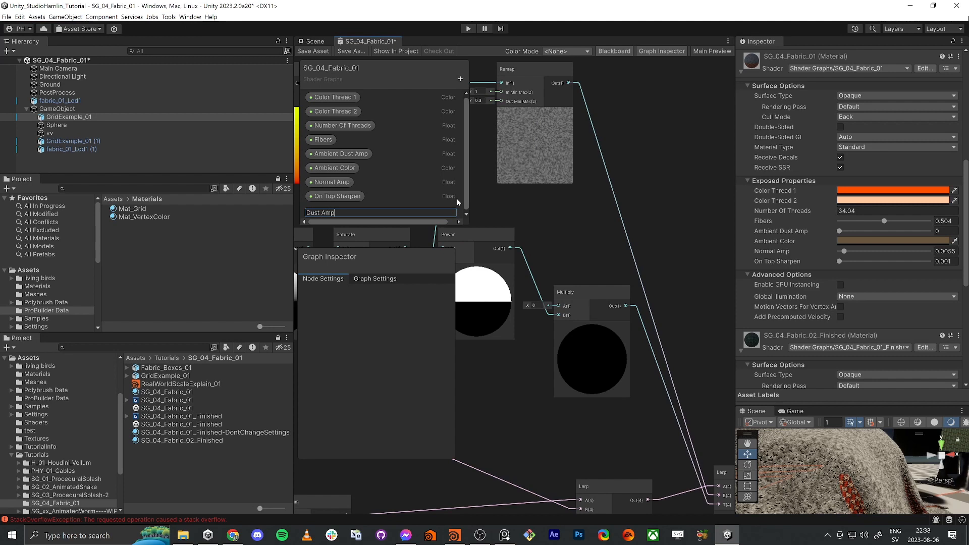
{"action": "key", "text": "Return"}
{"action": "left_click_drag", "start_coordinate": [439, 224], "coordinate": [424, 292]}
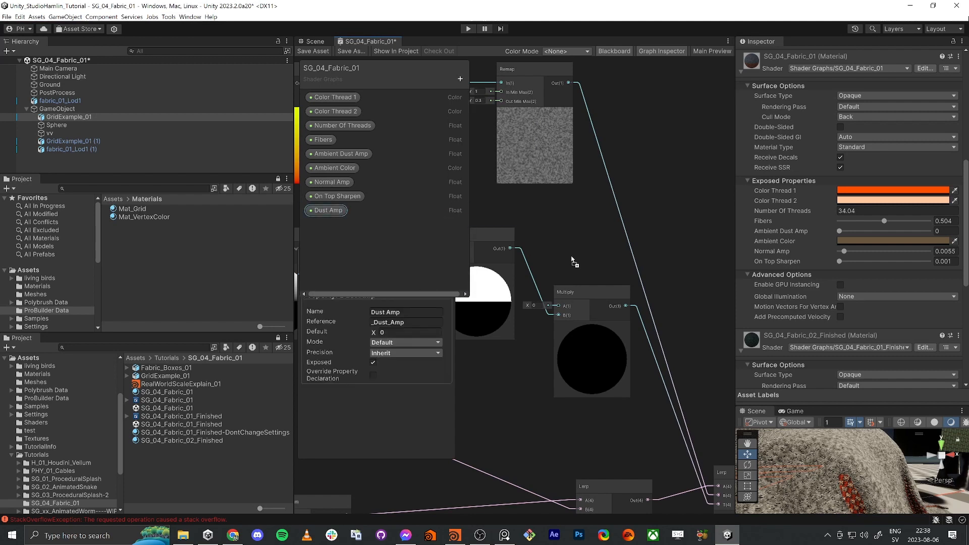
{"action": "left_click_drag", "start_coordinate": [574, 261], "coordinate": [558, 306]}
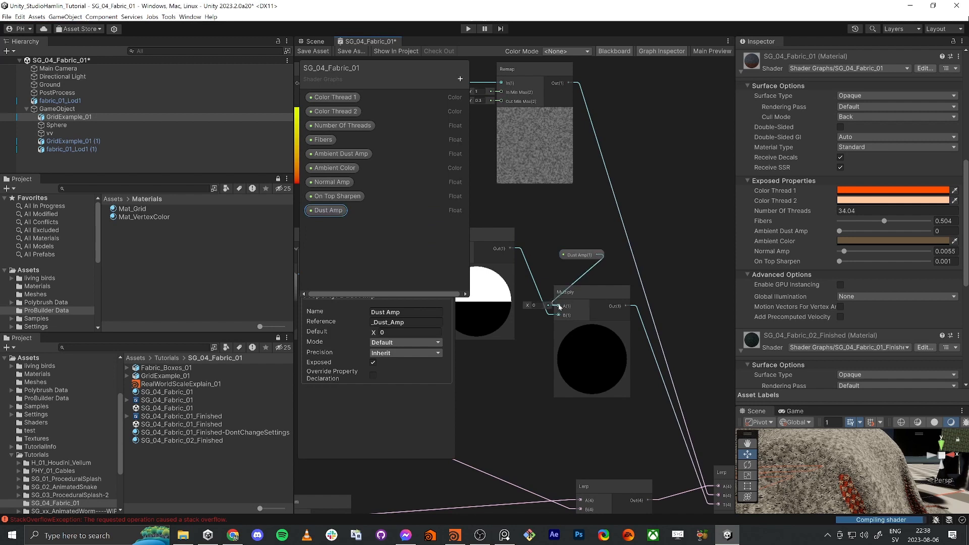
Change the Dust Amp property's mode to Slider and save the shader graph asset.
{"action": "left_click", "coordinate": [383, 348]}
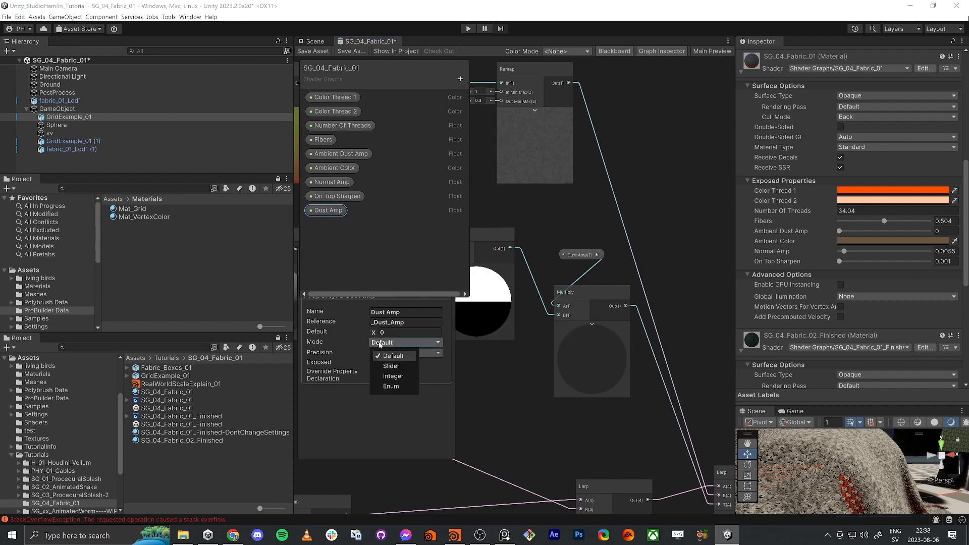
{"action": "left_click", "coordinate": [382, 364]}
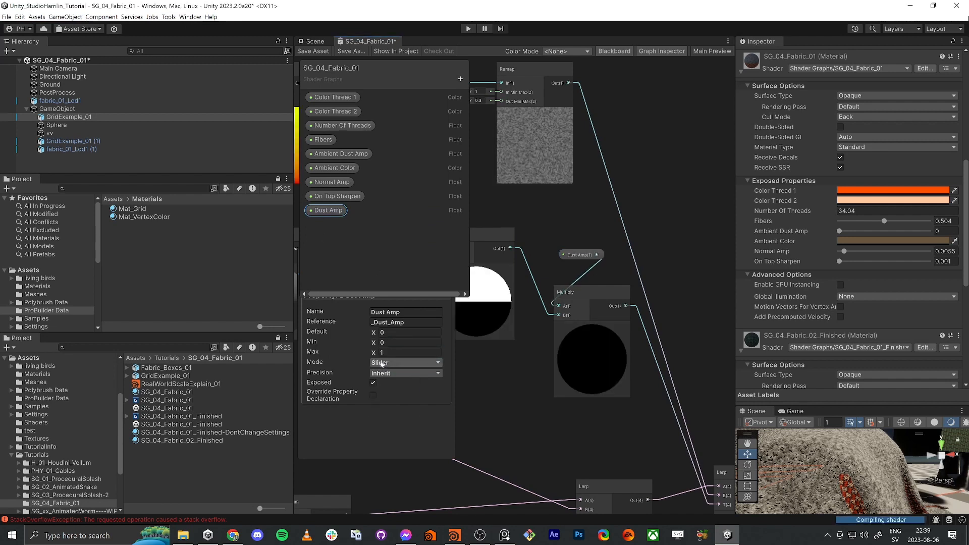
{"action": "left_click", "coordinate": [320, 50]}
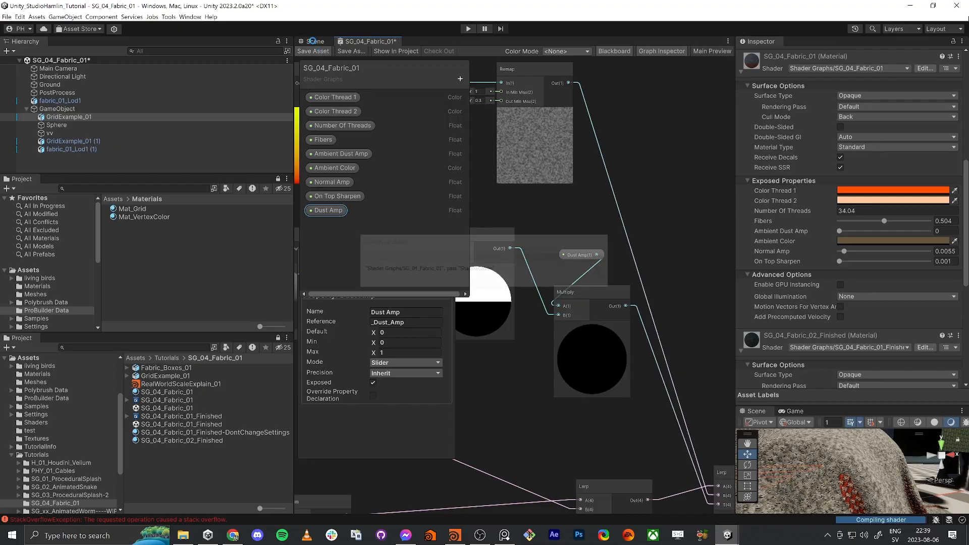
Return to the scene with the draped cloth in view and set the fabric material's Dust Amp to 1.
{"action": "left_click", "coordinate": [314, 41]}
{"action": "scroll", "coordinate": [555, 284], "scroll_direction": "down", "scroll_amount": 10}
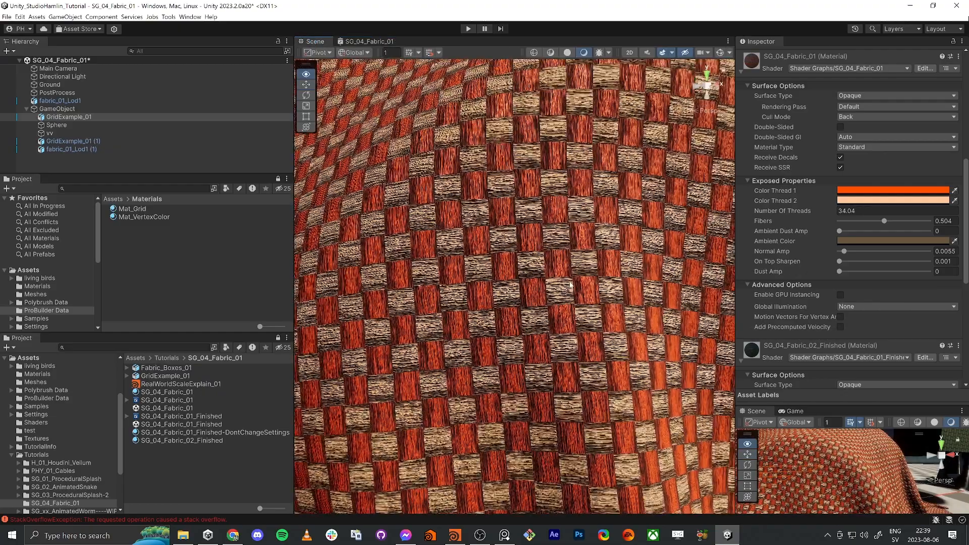
{"action": "scroll", "coordinate": [793, 266], "scroll_direction": "down", "scroll_amount": 3}
{"action": "scroll", "coordinate": [794, 266], "scroll_direction": "up", "scroll_amount": 3}
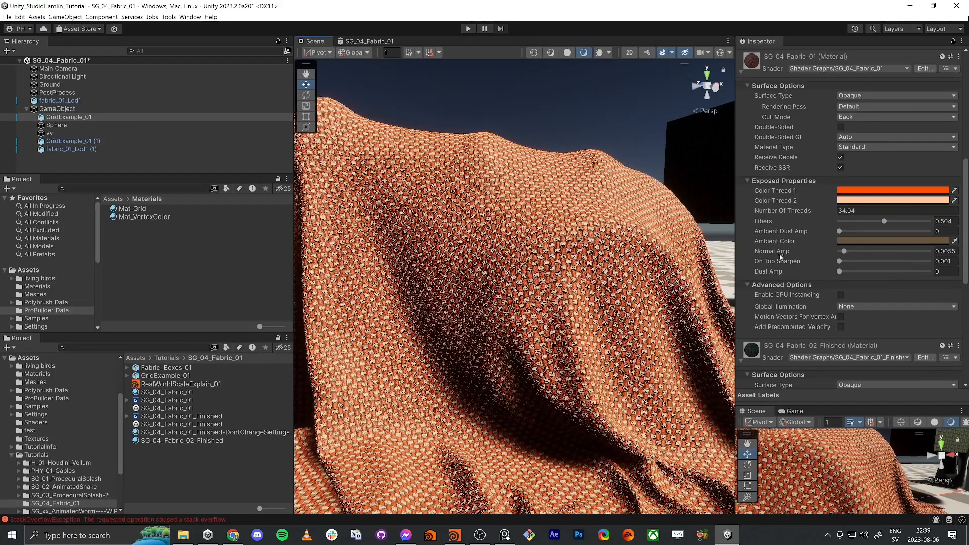
{"action": "left_click_drag", "start_coordinate": [839, 271], "coordinate": [927, 271]}
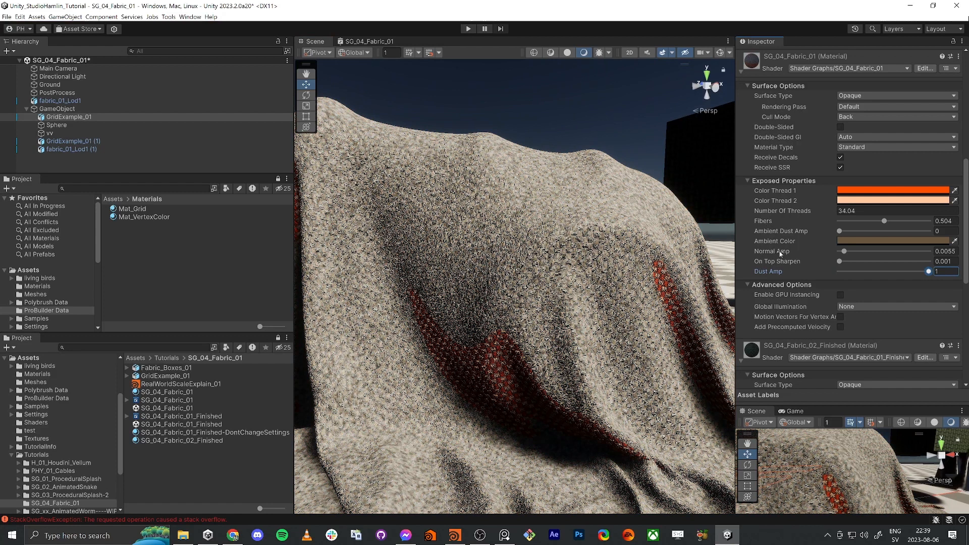
Set the fabric material's Normal Amp to 0.0016 and Number Of Threads to 32.45.
{"action": "left_click_drag", "start_coordinate": [840, 251], "coordinate": [841, 252]}
{"action": "key", "text": "w"}
{"action": "right_click_drag", "start_coordinate": [472, 255], "coordinate": [450, 294]}
{"action": "key", "text": "s"}
{"action": "left_click_drag", "start_coordinate": [783, 210], "coordinate": [779, 211]}
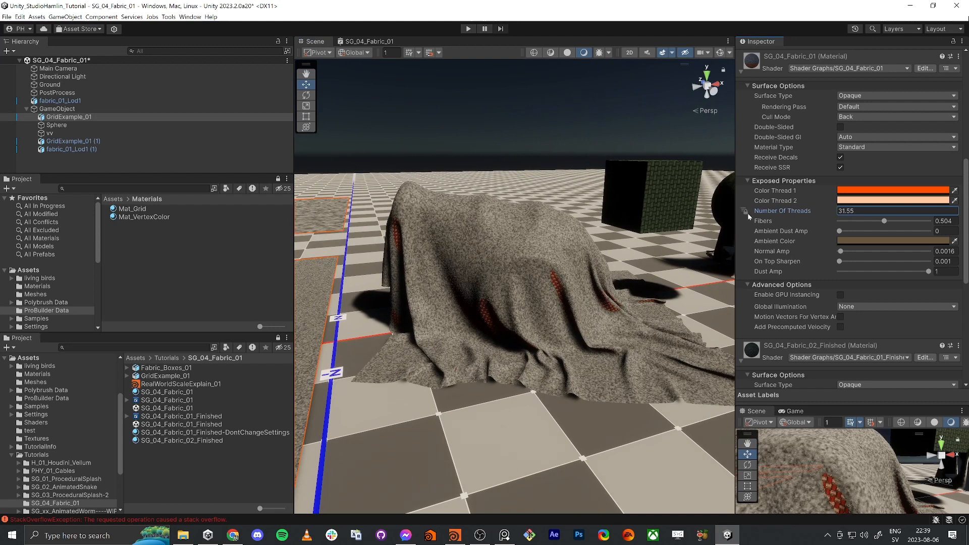
{"action": "right_click_drag", "start_coordinate": [484, 237], "coordinate": [485, 237]}
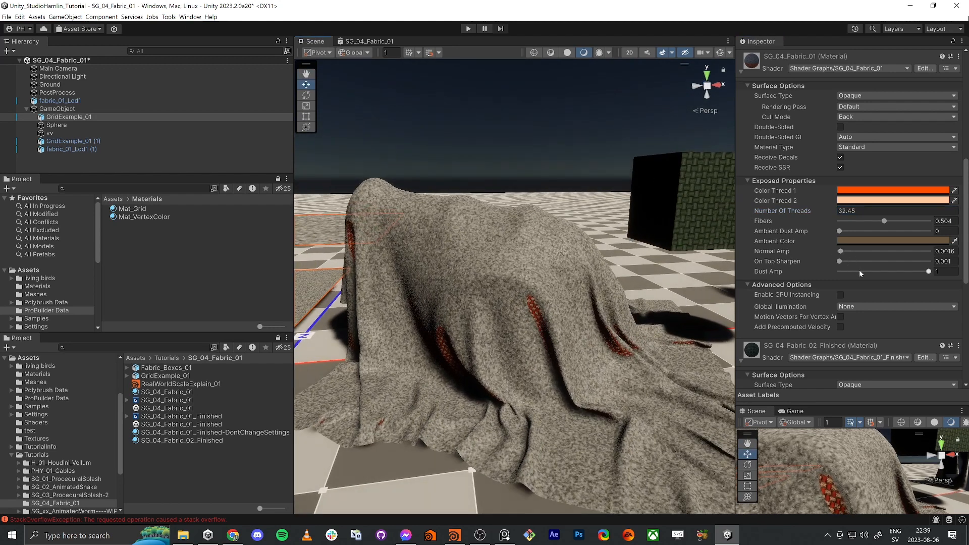
Set On Top Sharpen to 0.474 and test Dust Amp at 0.647 and 1 before setting it to 0.
{"action": "left_click_drag", "start_coordinate": [928, 271], "coordinate": [896, 272]}
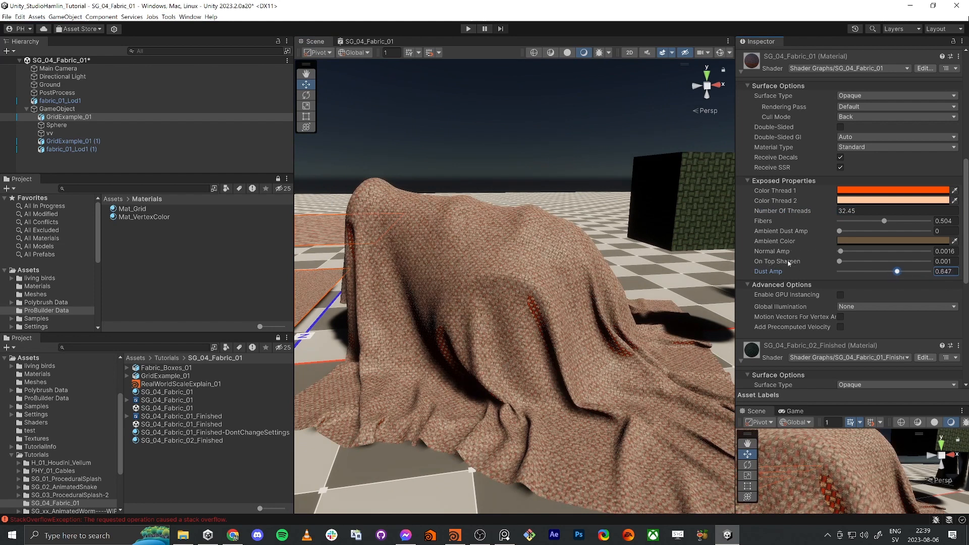
{"action": "left_click_drag", "start_coordinate": [839, 261], "coordinate": [938, 277]}
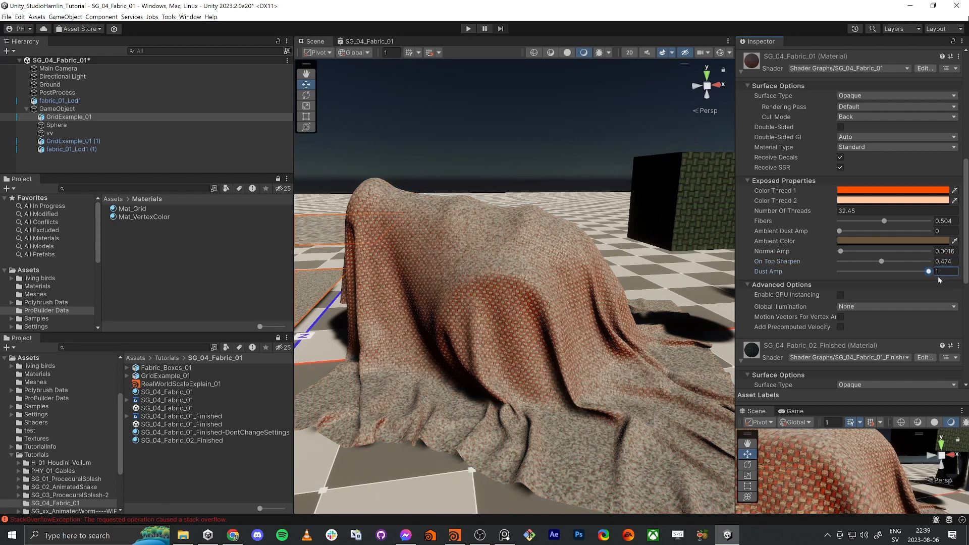
{"action": "scroll", "coordinate": [516, 267], "scroll_direction": "up", "scroll_amount": 5}
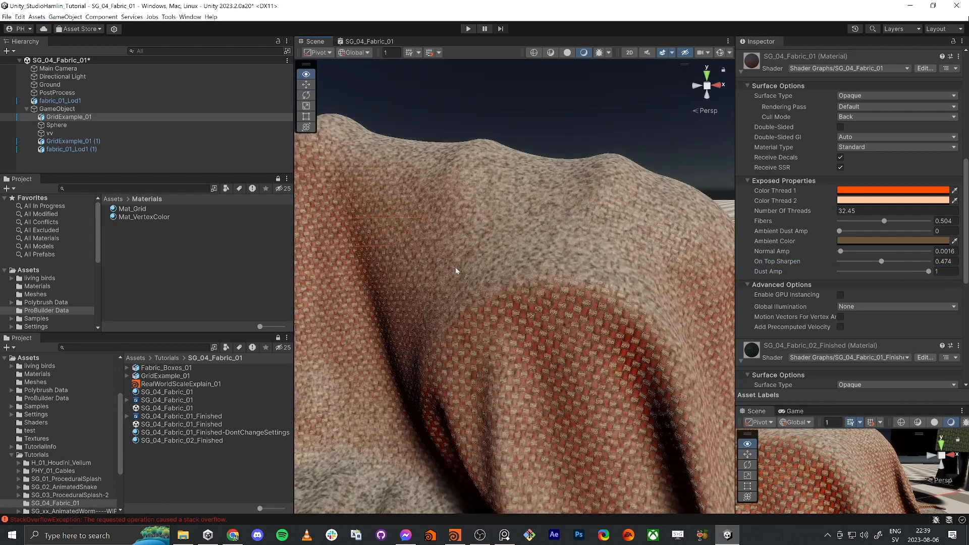
{"action": "left_click_drag", "start_coordinate": [925, 272], "coordinate": [837, 273]}
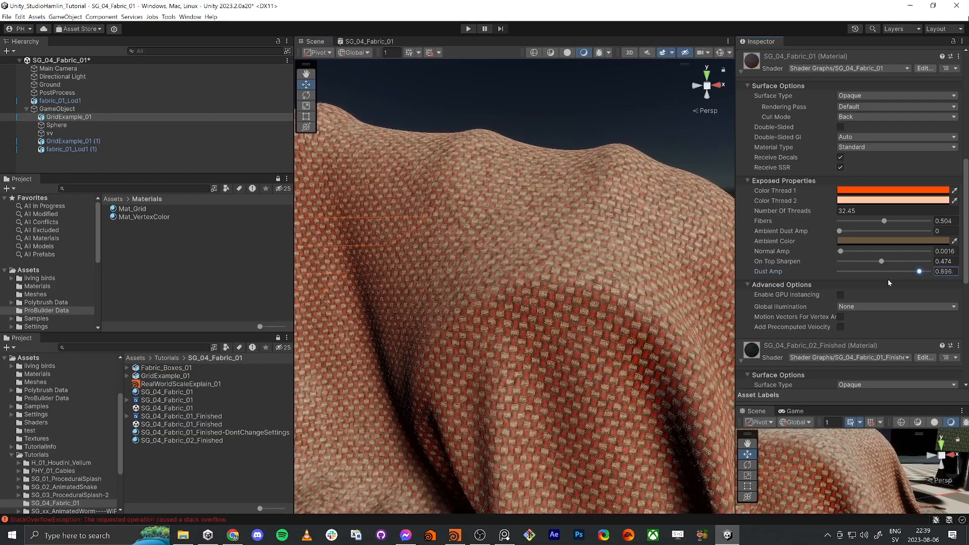
Set Fibers to 0.12 and Normal Amp to 0.0038 while viewing the weave up close.
{"action": "scroll", "coordinate": [534, 282], "scroll_direction": "up", "scroll_amount": 5}
{"action": "scroll", "coordinate": [533, 282], "scroll_direction": "up", "scroll_amount": 5}
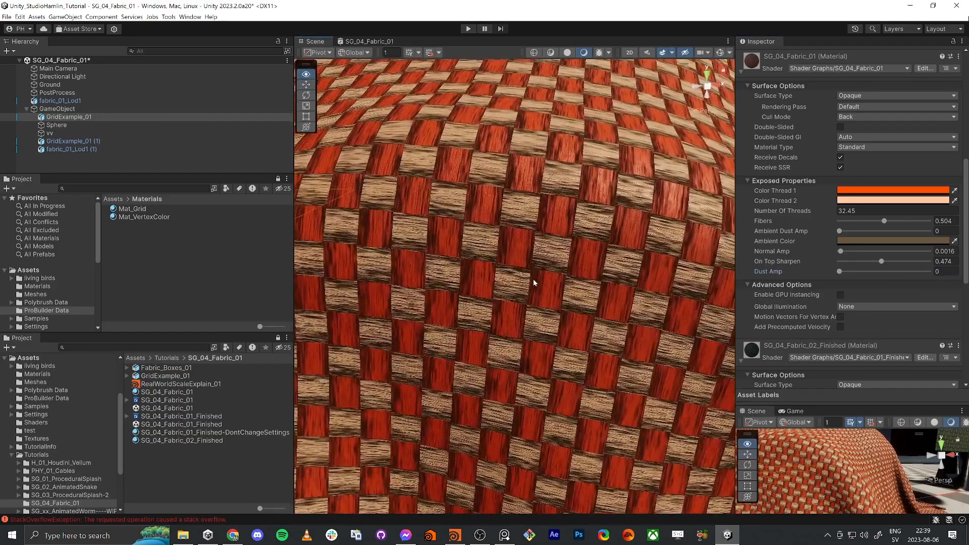
{"action": "left_click_drag", "start_coordinate": [884, 220], "coordinate": [842, 252]}
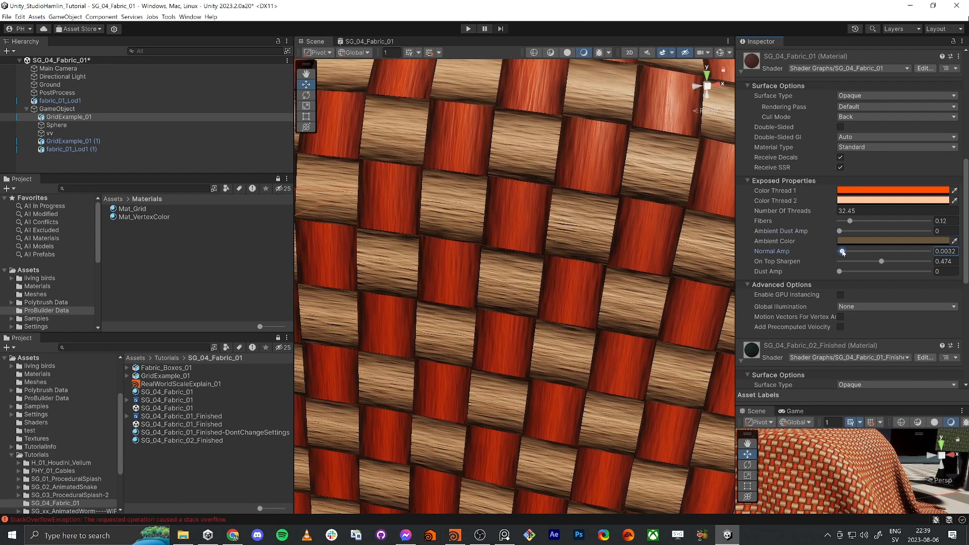
Inspect the weave on the 1 x 1, 5 x 5 and 10 x 10 grid planes and on the draped cloth.
{"action": "key", "text": "s"}
{"action": "right_click_drag", "start_coordinate": [602, 262], "coordinate": [572, 458]}
{"action": "key", "text": "w"}
{"action": "key", "text": "s"}
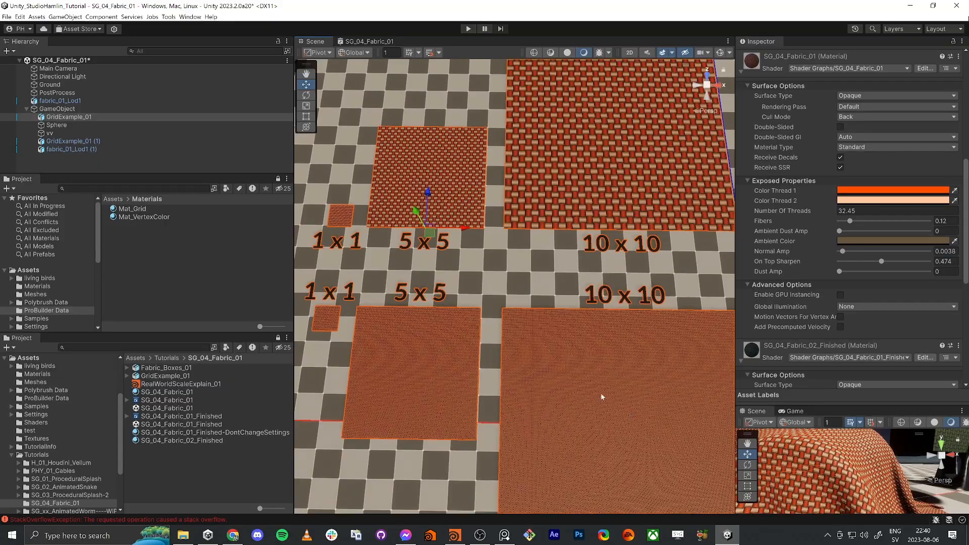
{"action": "right_click_drag", "start_coordinate": [593, 395], "coordinate": [543, 229]}
{"action": "key", "text": "w"}
{"action": "key", "text": "s"}
{"action": "key", "text": "w"}
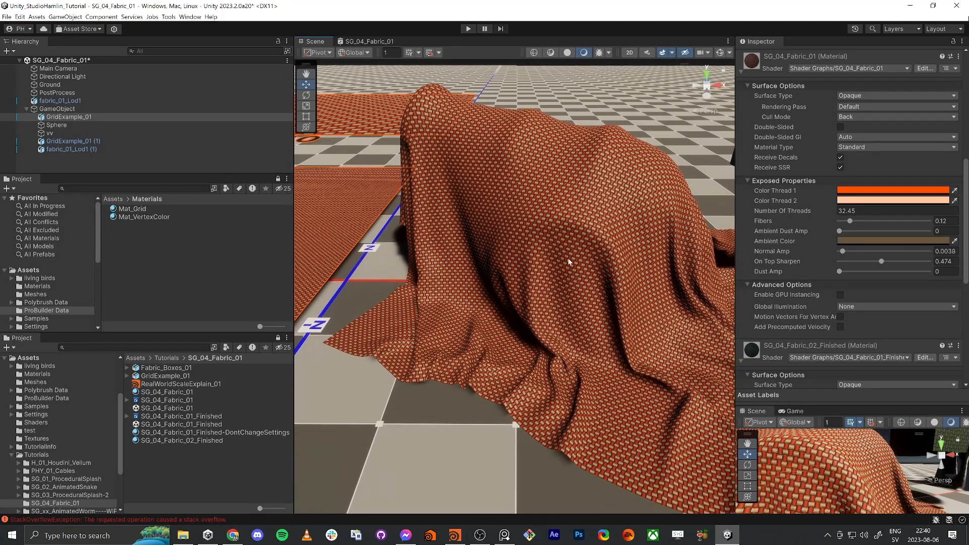
Set Dust Amp to 0.777 and Ambient Dust Amp to 1, and deselect the grid object to view the cloth.
{"action": "left_click_drag", "start_coordinate": [849, 274], "coordinate": [901, 274]}
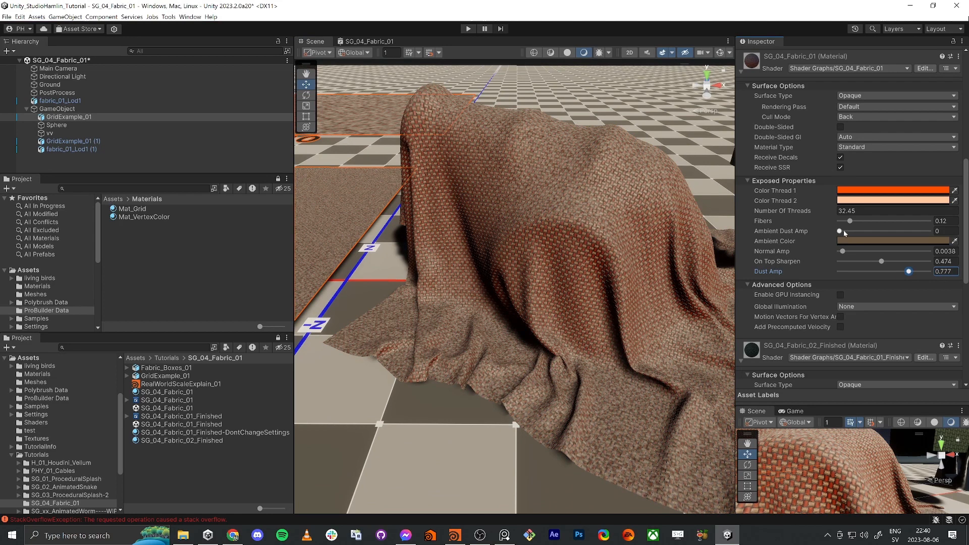
{"action": "left_click_drag", "start_coordinate": [842, 230], "coordinate": [933, 237]}
{"action": "right_click_drag", "start_coordinate": [527, 297], "coordinate": [572, 170]}
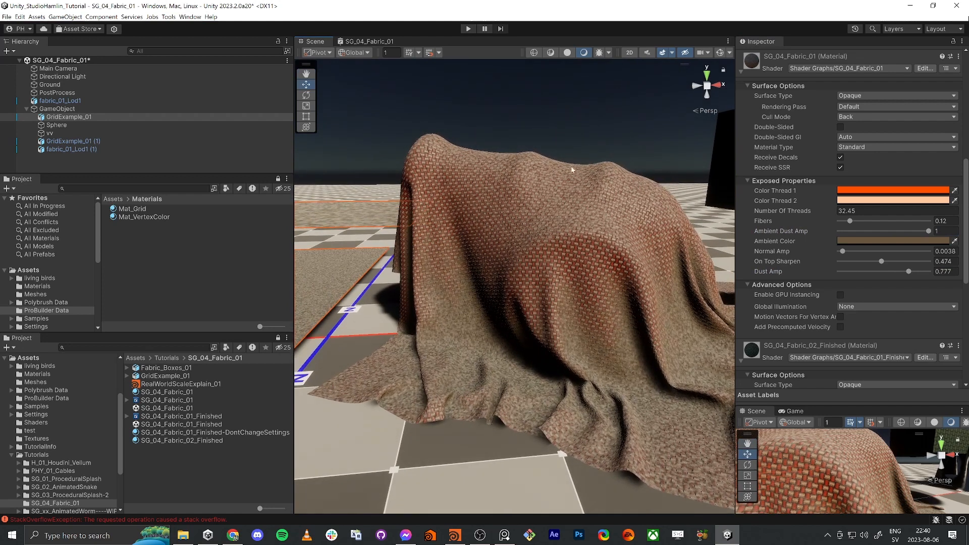
{"action": "left_click", "coordinate": [559, 102]}
{"action": "right_click_drag", "start_coordinate": [559, 100], "coordinate": [517, 132]}
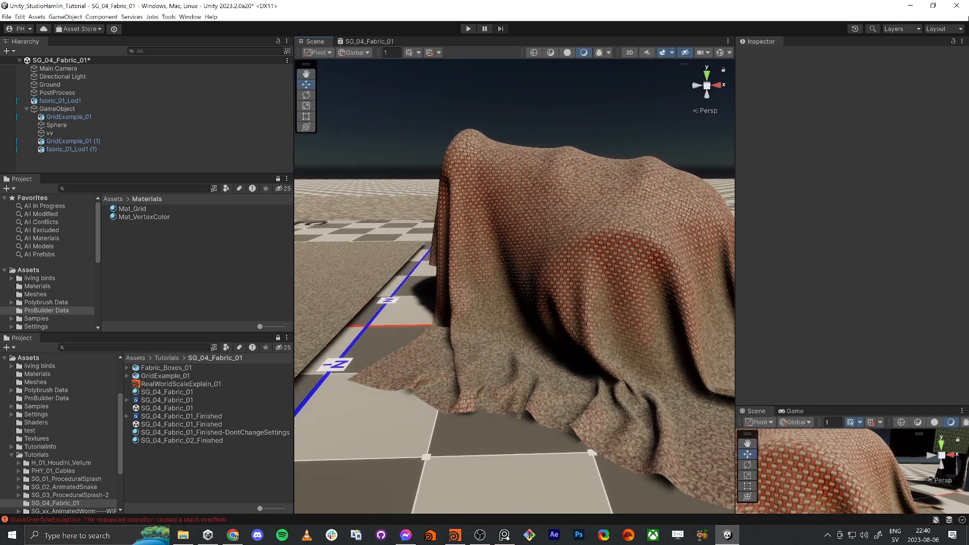